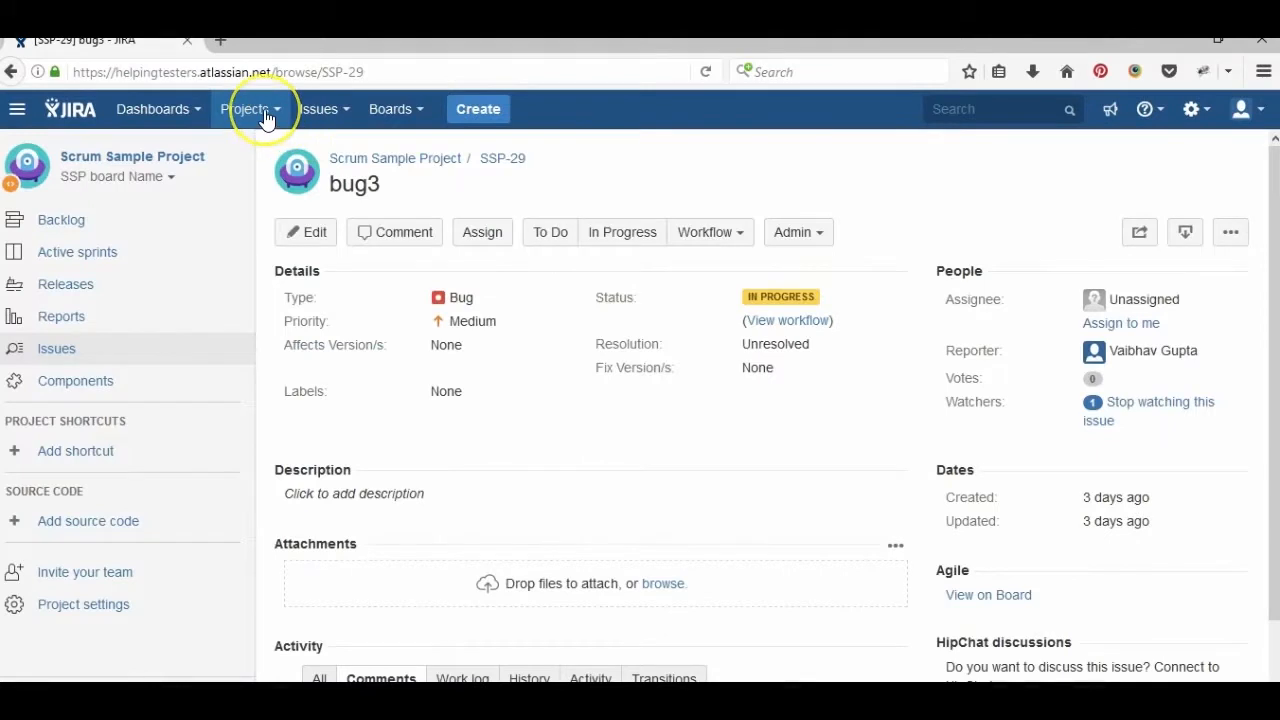
# - Glance through the projects list, then dismiss it
pyautogui.click(265, 116)
pyautogui.click(265, 116)
pyautogui.click(265, 116)
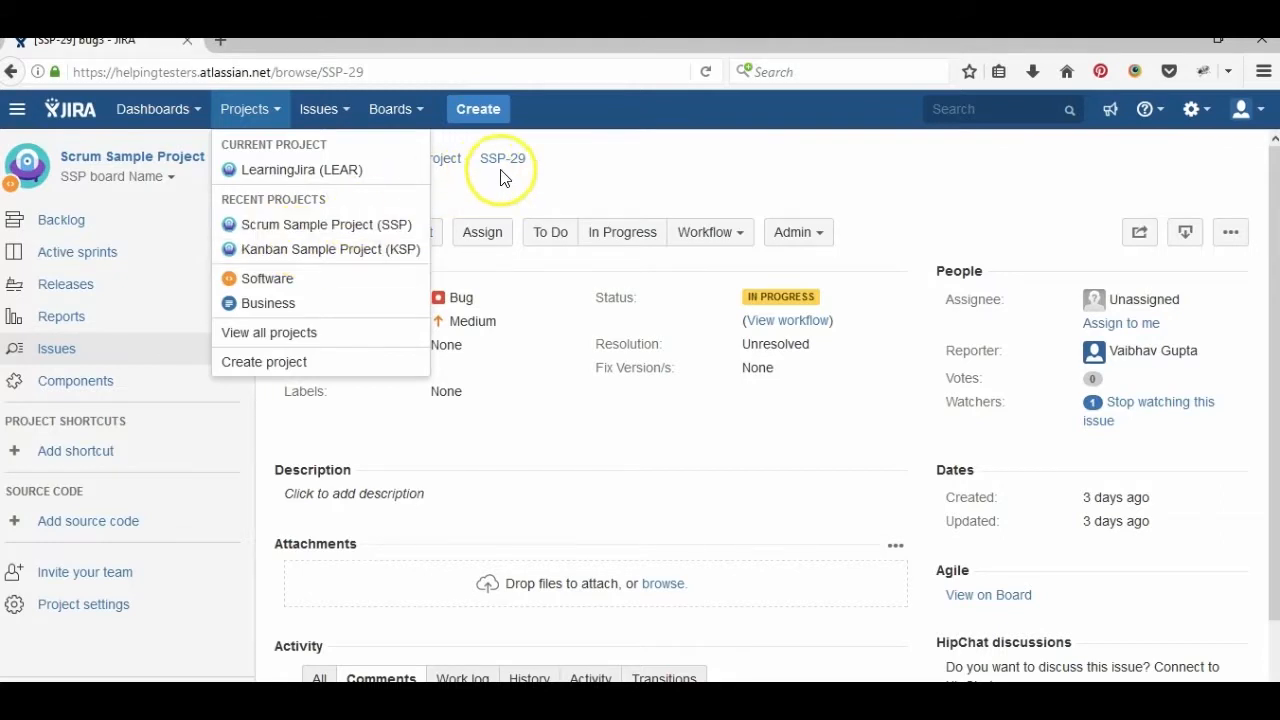
pyautogui.click(528, 186)
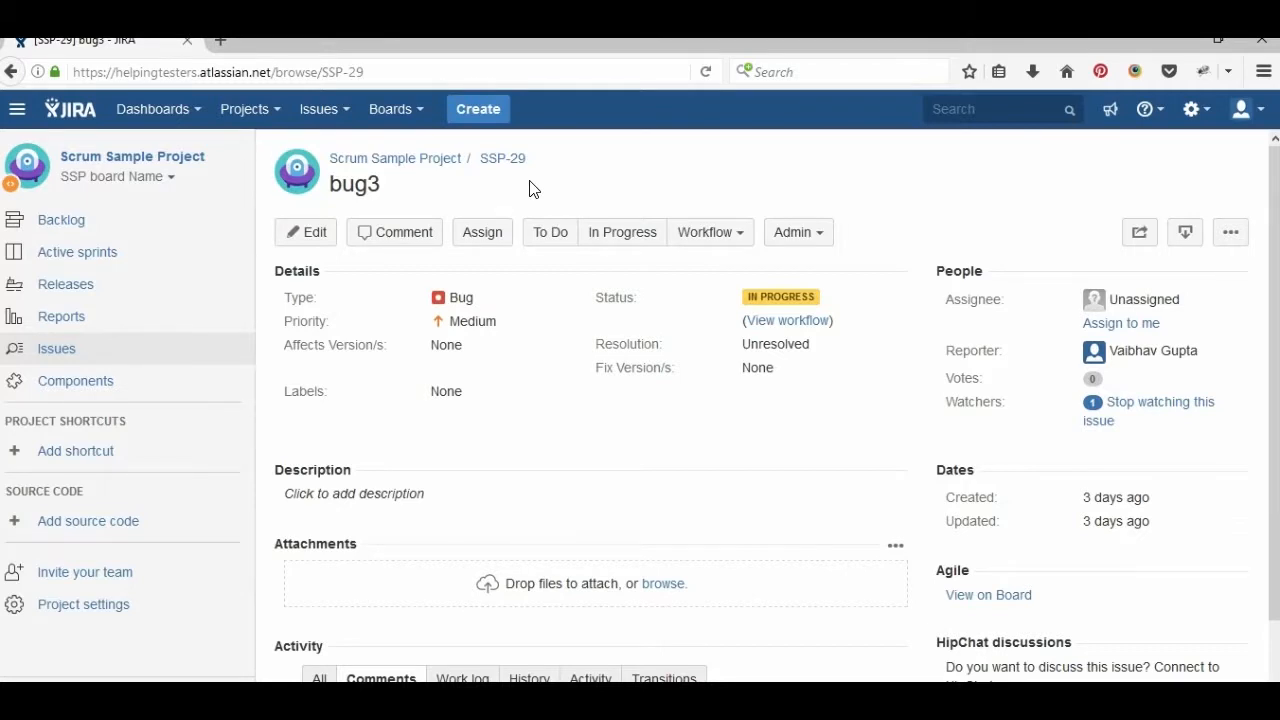
# - Under System > Project roles, create the DEVELOPERS, TESTERS and CUTOMERS roles
pyautogui.click(1207, 120)
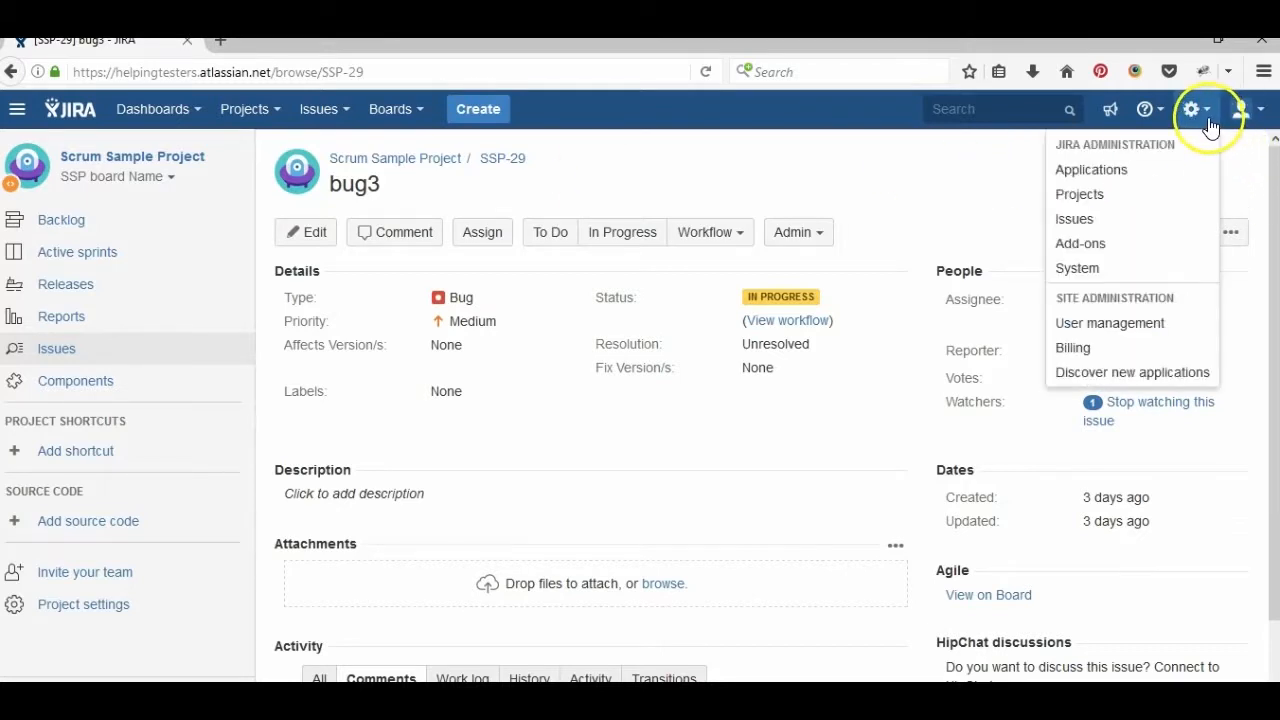
pyautogui.click(1115, 270)
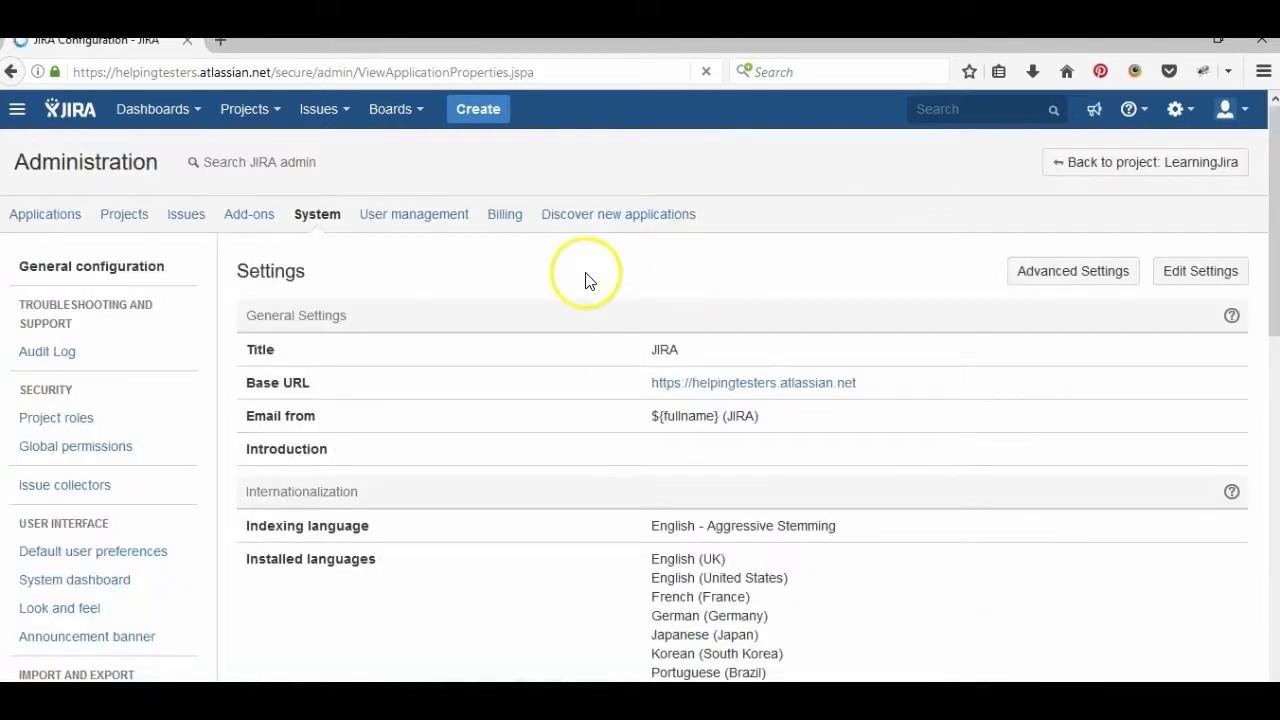
pyautogui.click(94, 420)
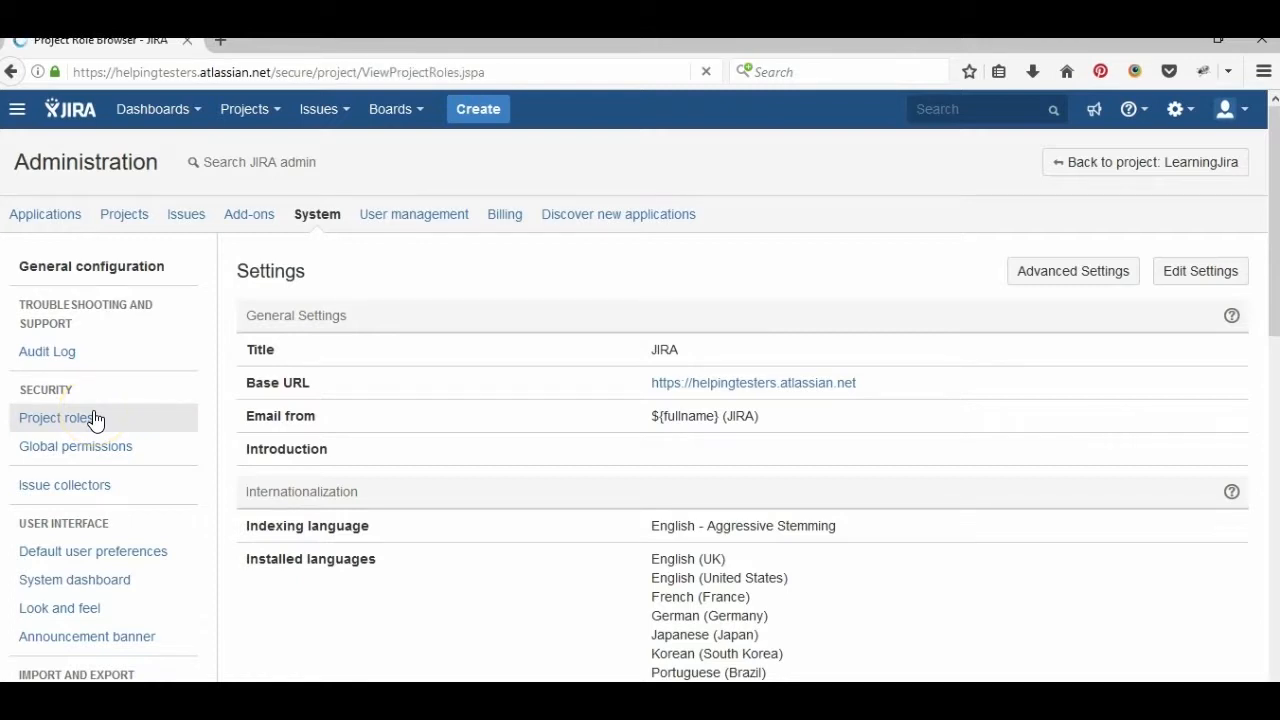
pyautogui.click(426, 472)
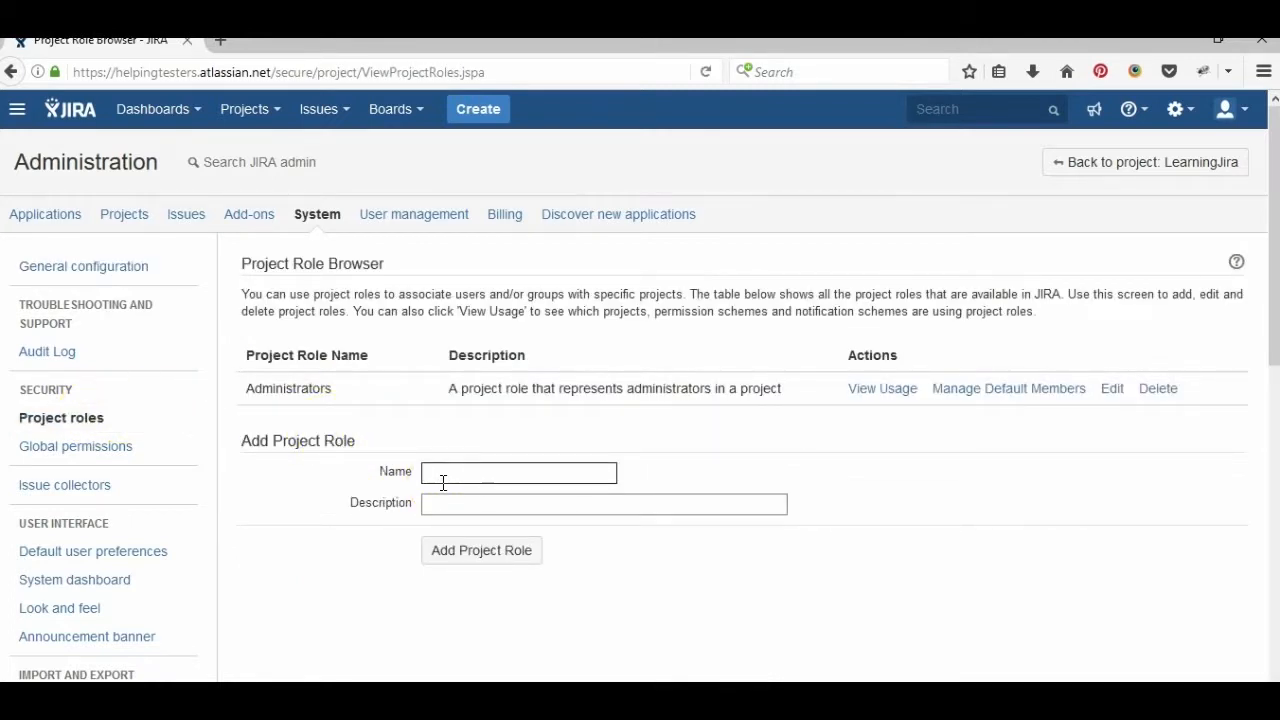
pyautogui.write('DEVELOPERS')
pyautogui.press('Return')
pyautogui.write('TESTERS')
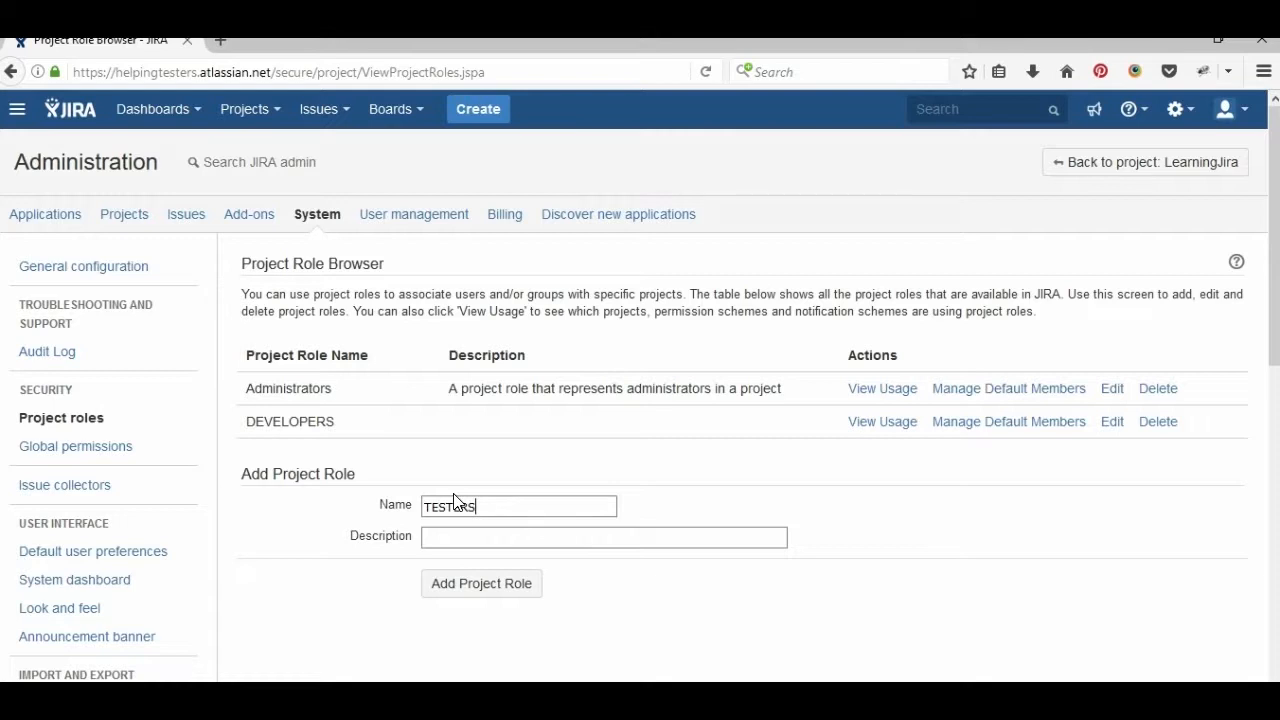
pyautogui.press('Return')
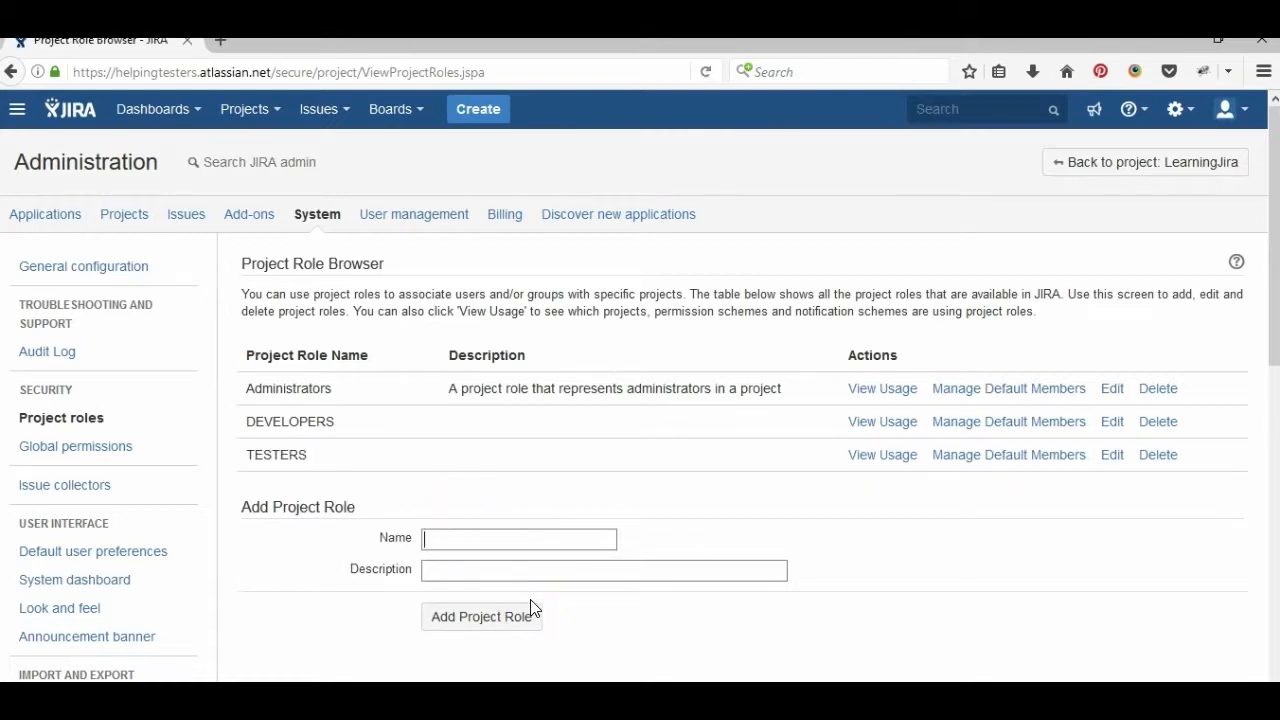
pyautogui.write('CUTOMERS')
pyautogui.click(477, 617)
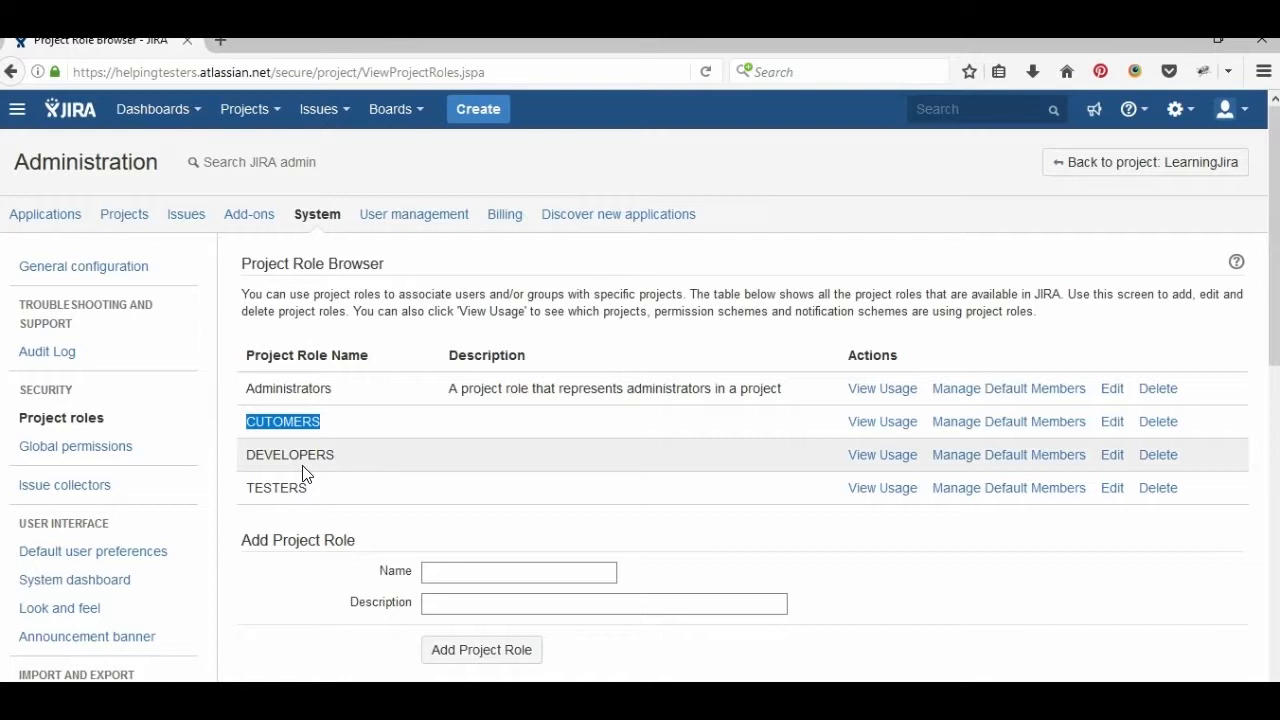
# - Review the Default software scheme's permissions under Issues > Permission schemes, then return to the list
pyautogui.click(188, 220)
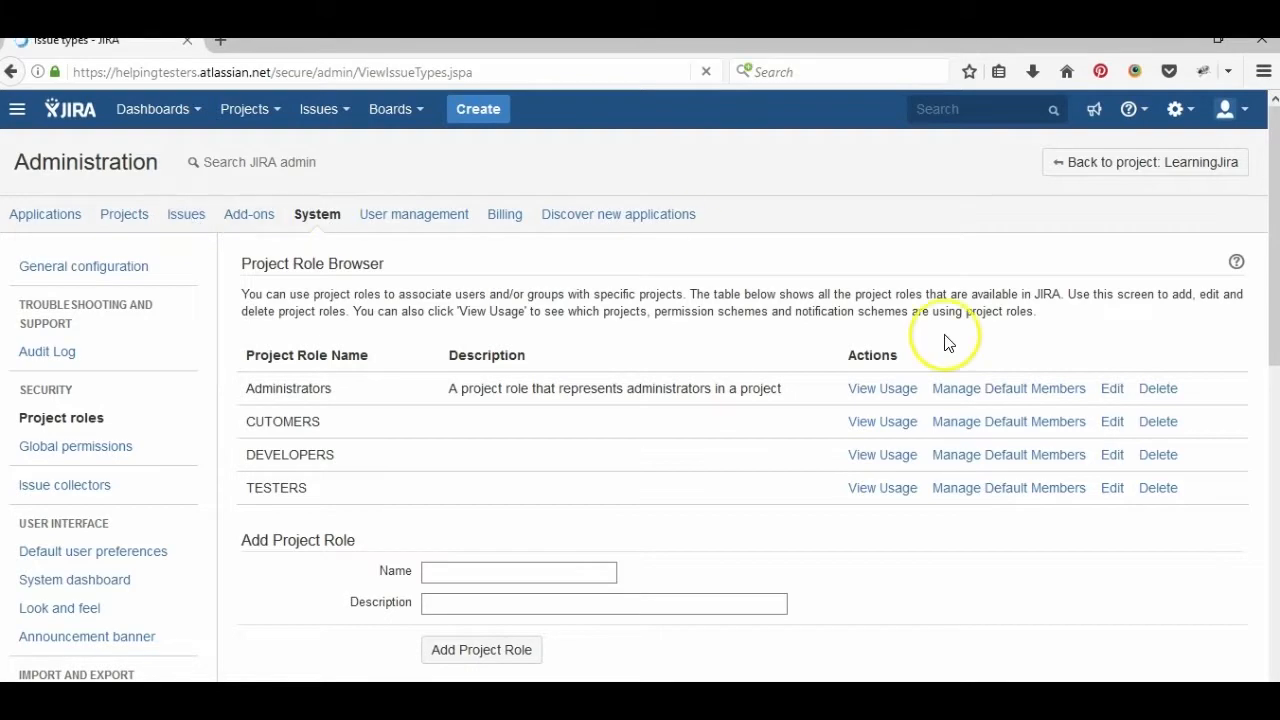
pyautogui.scroll(-5, 1273, 272)
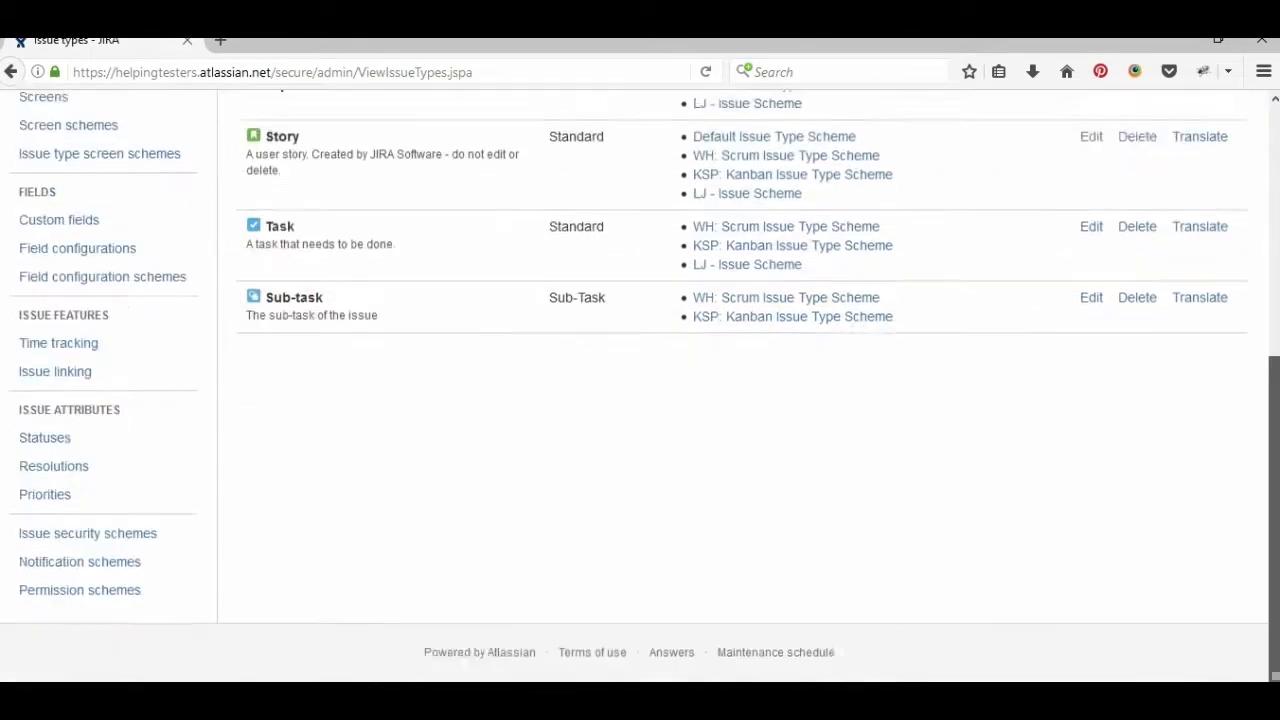
pyautogui.click(117, 590)
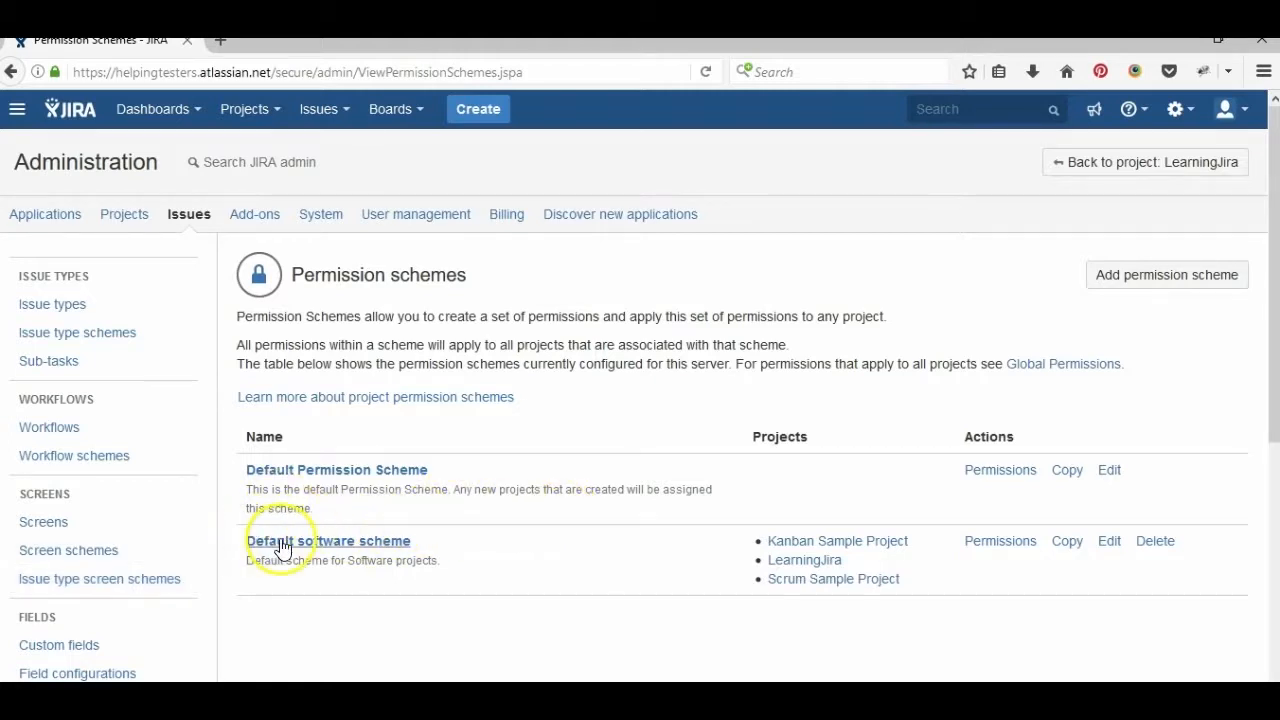
pyautogui.click(979, 555)
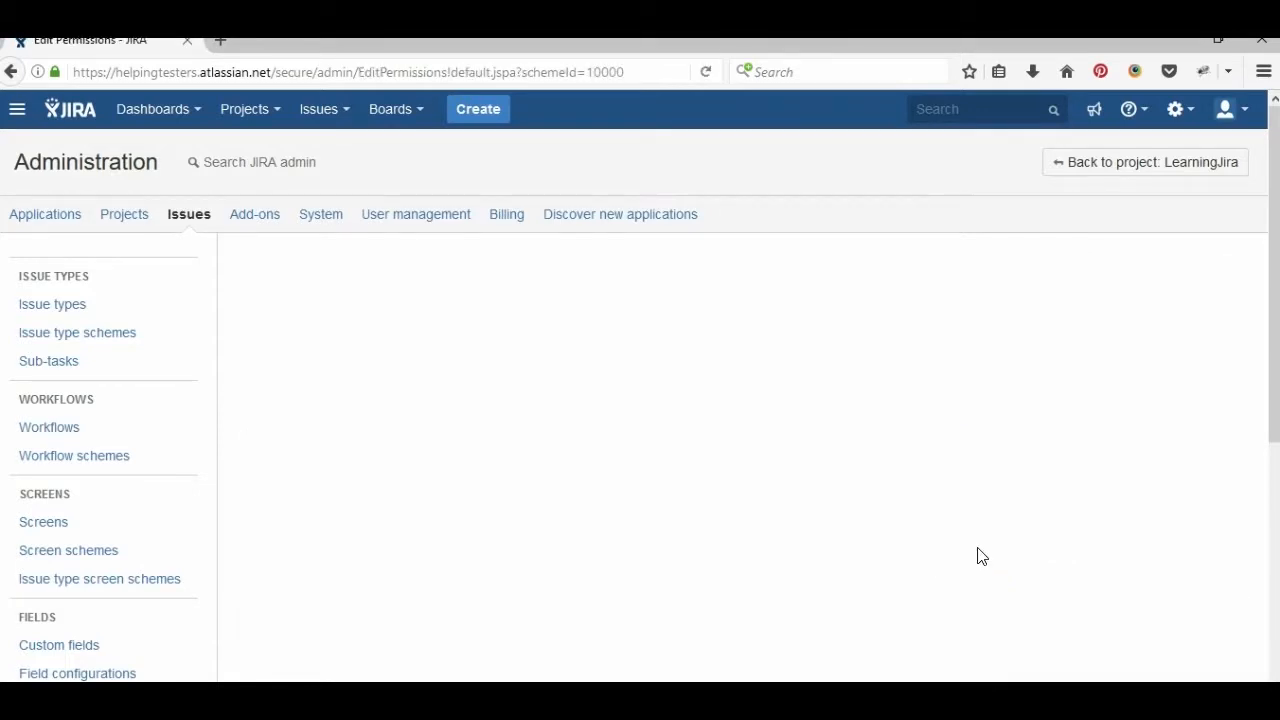
pyautogui.scroll(-1, 743, 360)
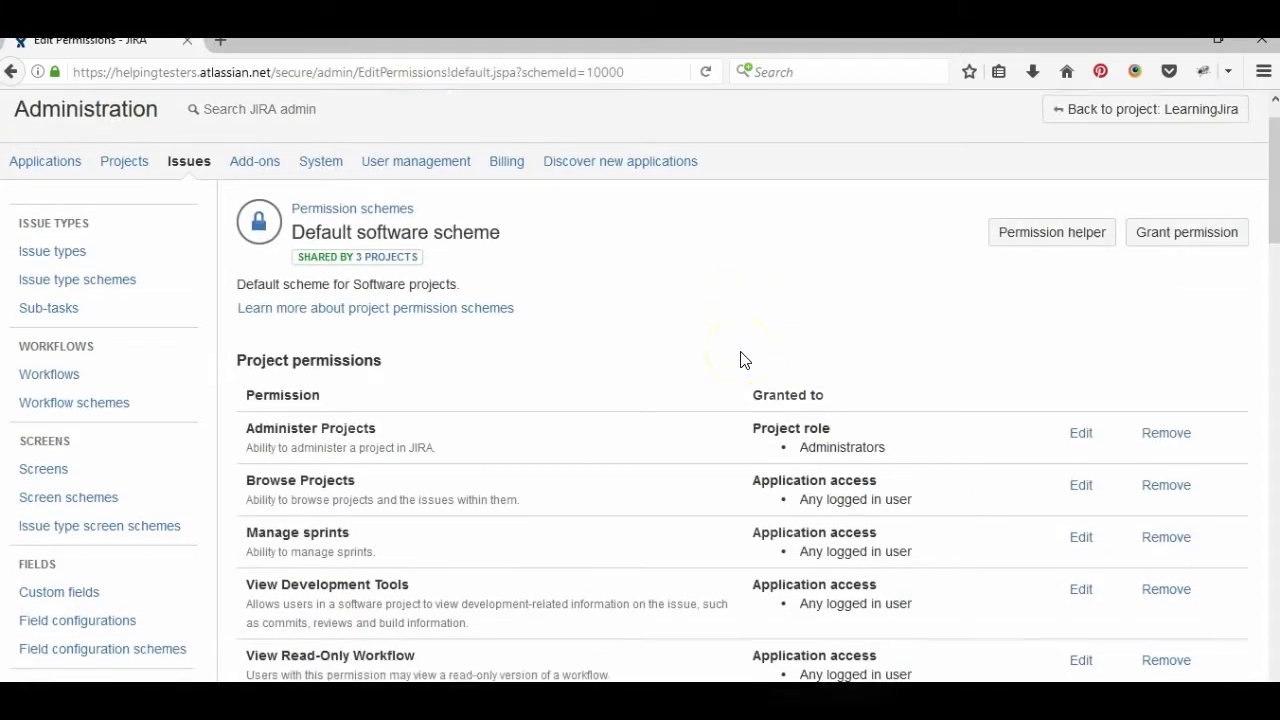
pyautogui.scroll(-4, 743, 360)
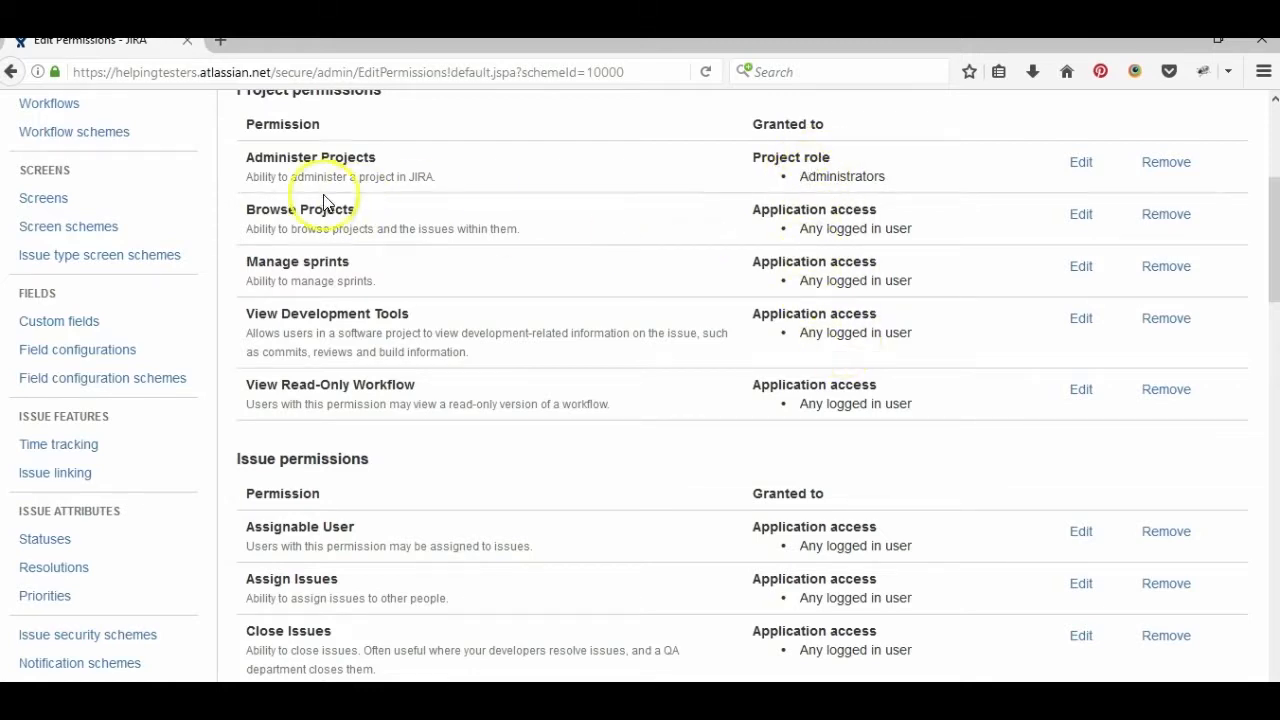
pyautogui.click(12, 72)
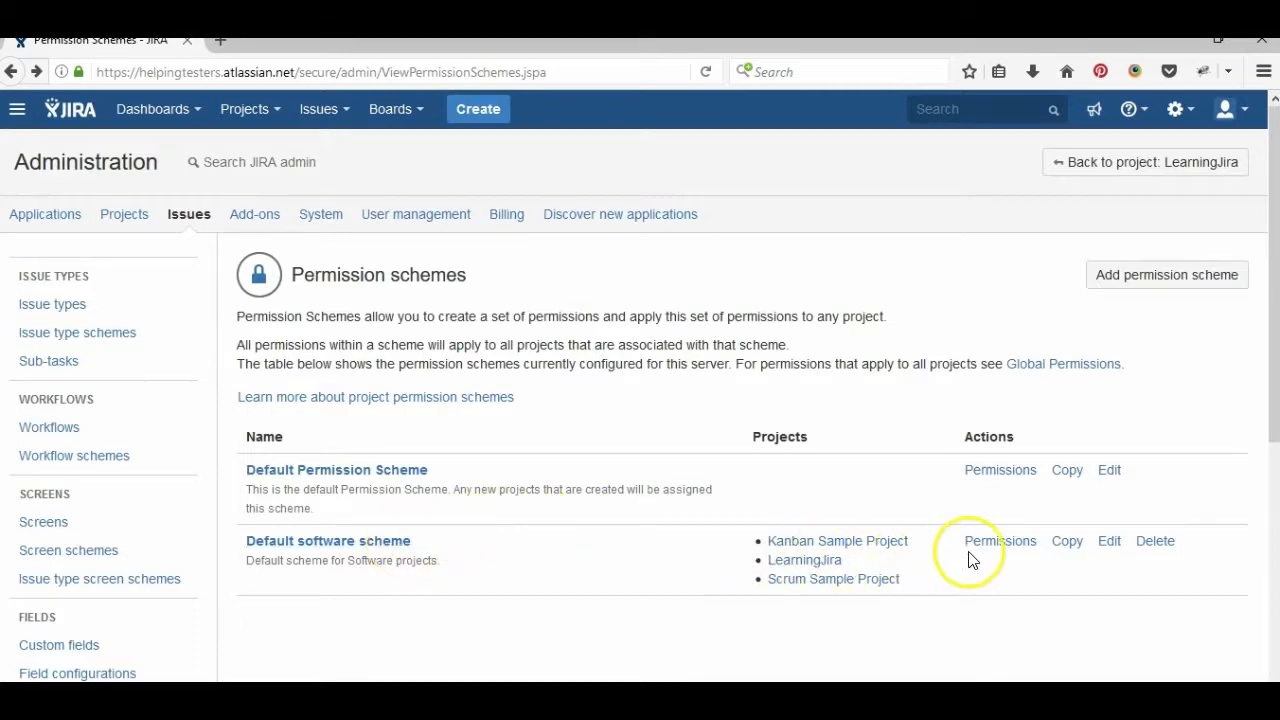
# - Copy the Default software scheme, rename it 'Customized software scheme', and view its permissions
pyautogui.click(1074, 549)
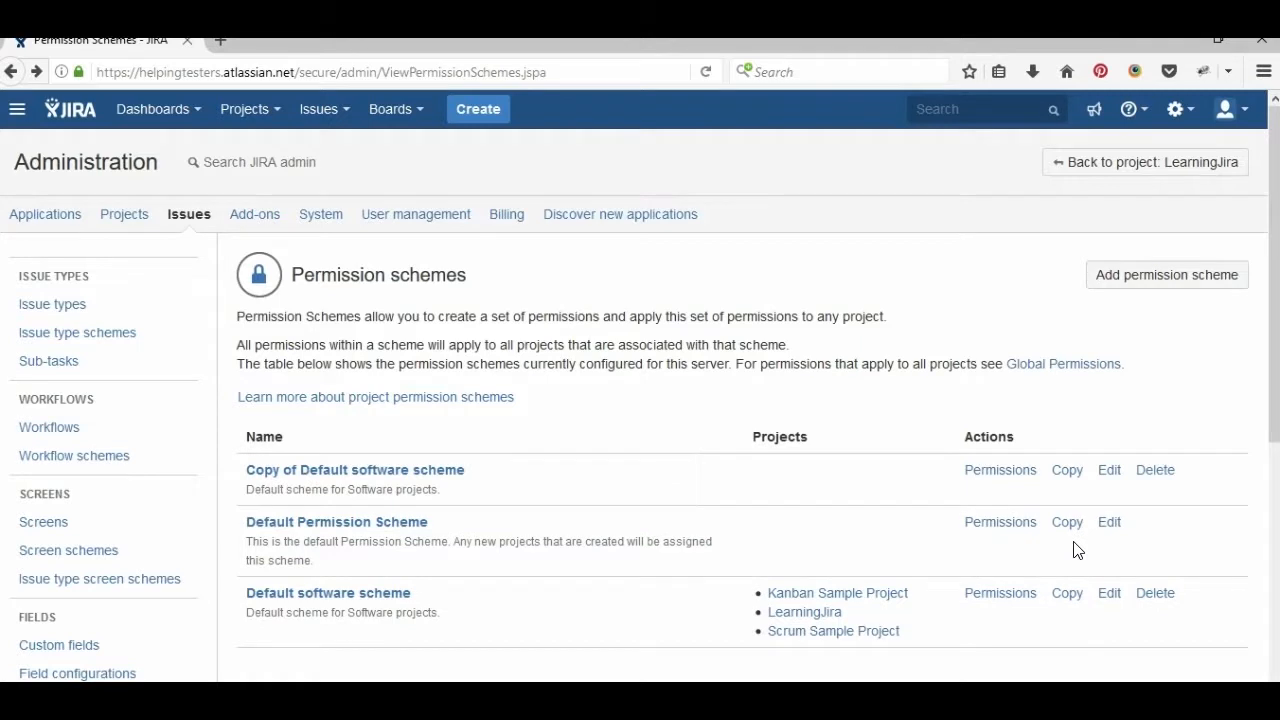
pyautogui.click(1108, 472)
pyautogui.click(510, 311)
pyautogui.press('Delete')
pyautogui.press('Delete')
pyautogui.press('Delete')
pyautogui.press('Delete')
pyautogui.press('Delete')
pyautogui.press('Delete')
pyautogui.press('Delete')
pyautogui.press('Delete')
pyautogui.press('Delete')
pyautogui.press('Delete')
pyautogui.press('Delete')
pyautogui.press('Delete')
pyautogui.press('Delete')
pyautogui.press('Delete')
pyautogui.press('Delete')
pyautogui.press('Delete')
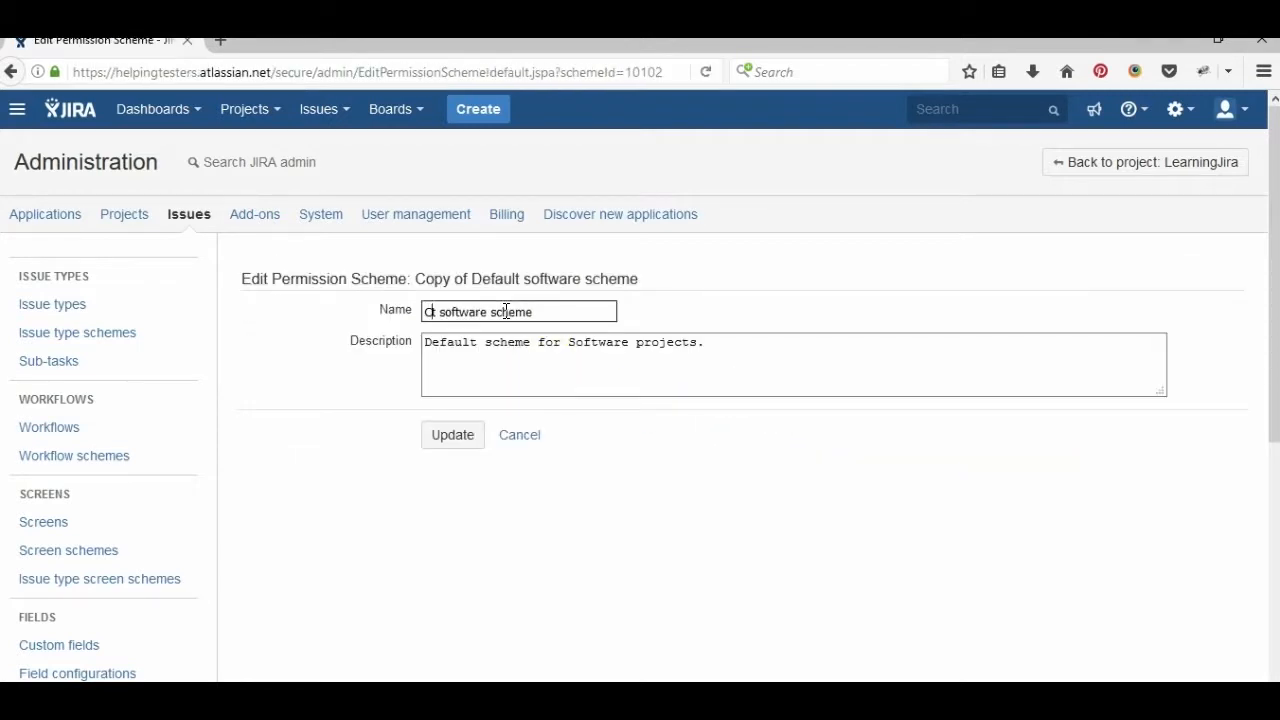
pyautogui.write('Customize d')
pyautogui.click(457, 442)
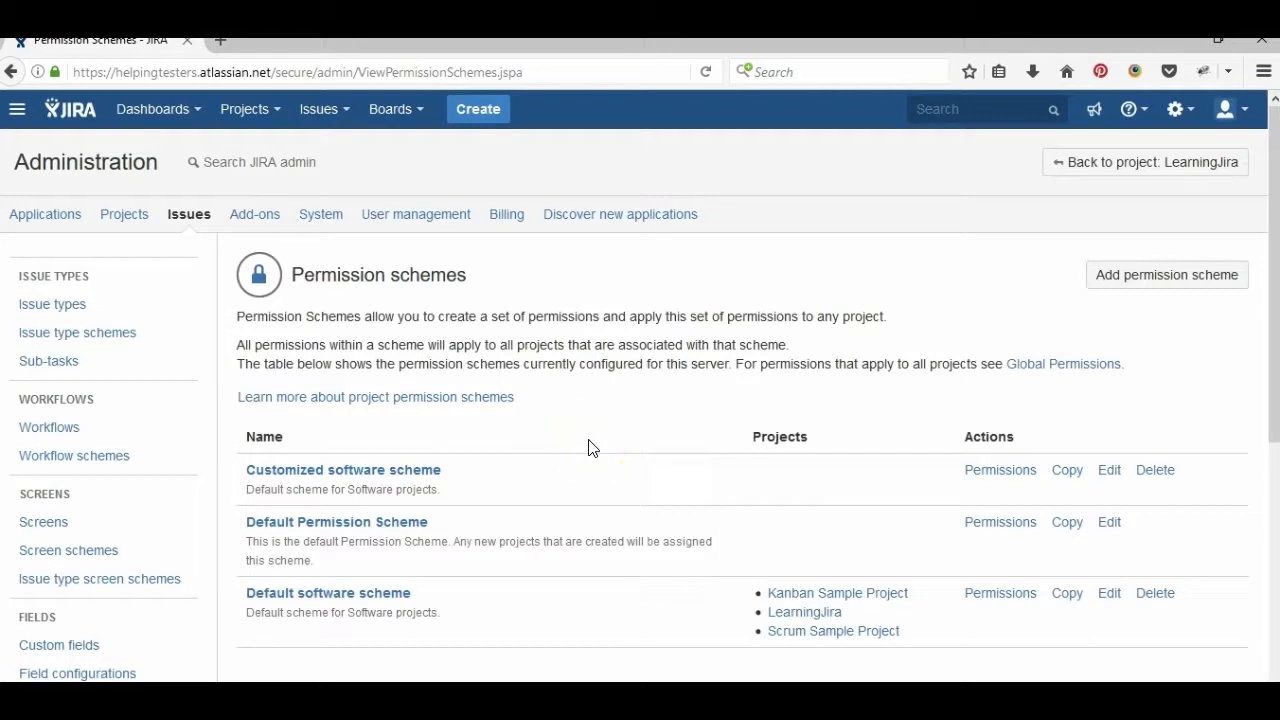
pyautogui.click(1012, 476)
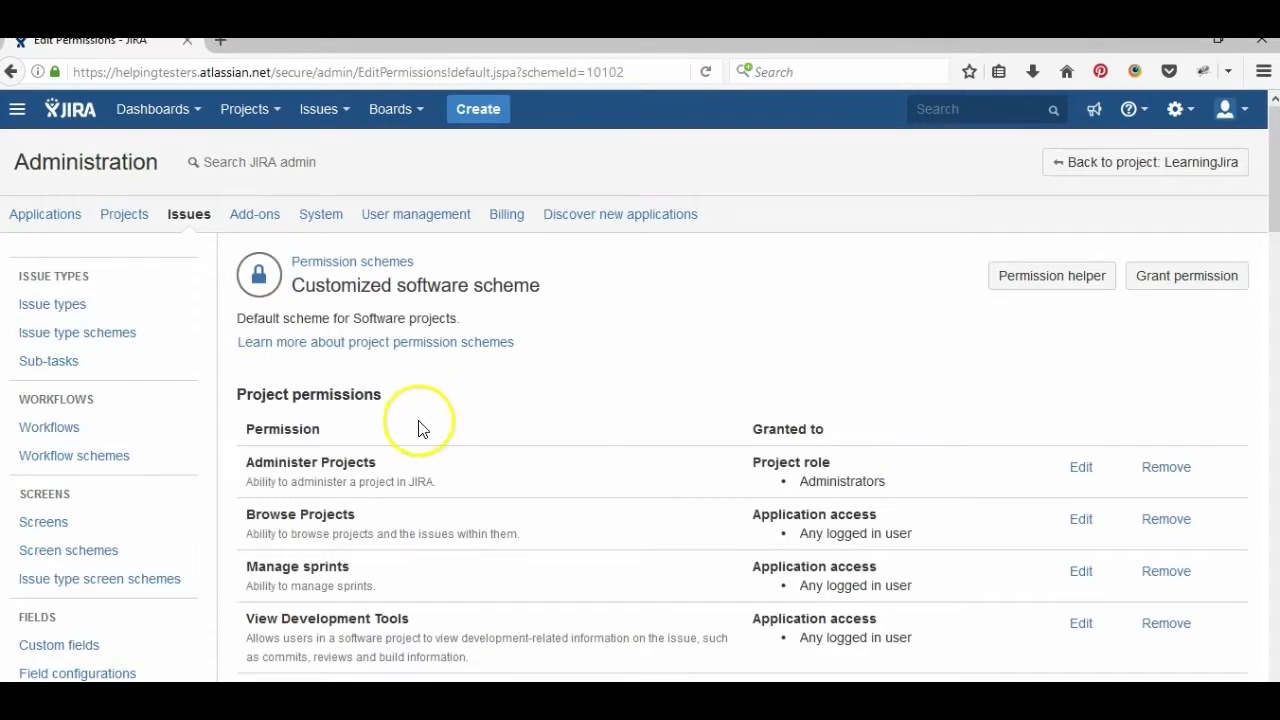
pyautogui.scroll(-3, 730, 365)
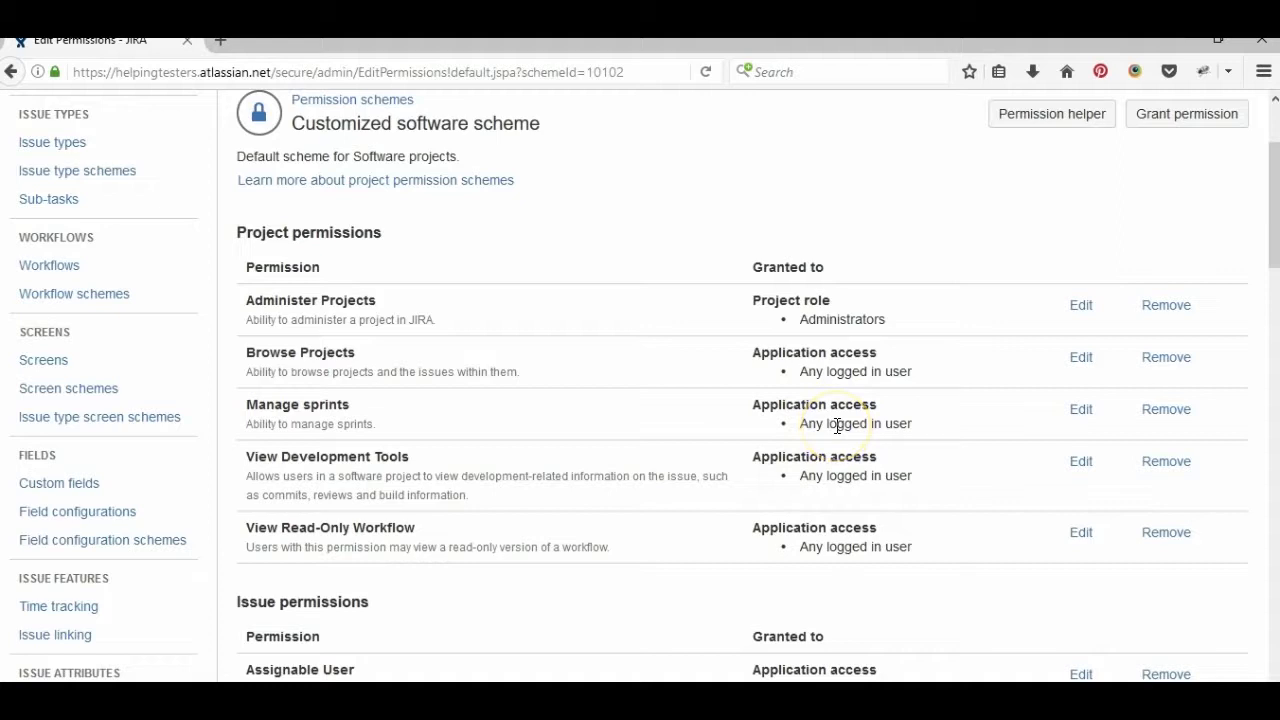
pyautogui.click(1080, 413)
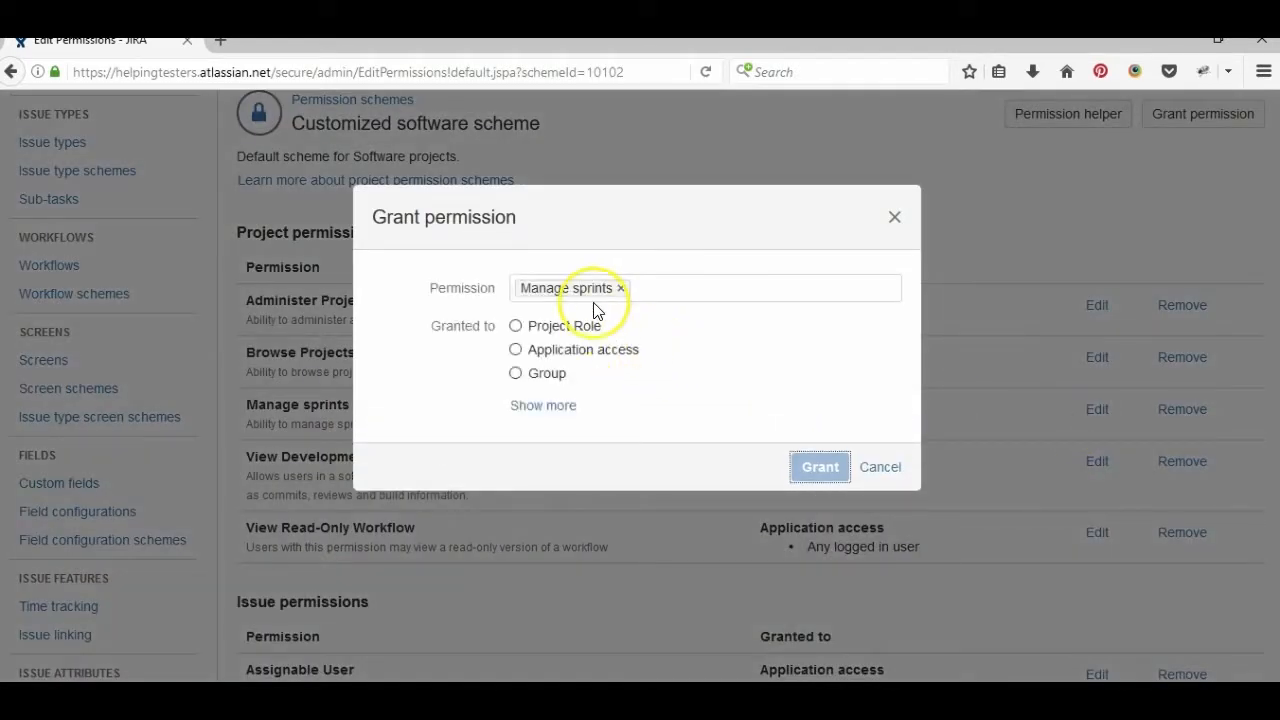
pyautogui.click(530, 405)
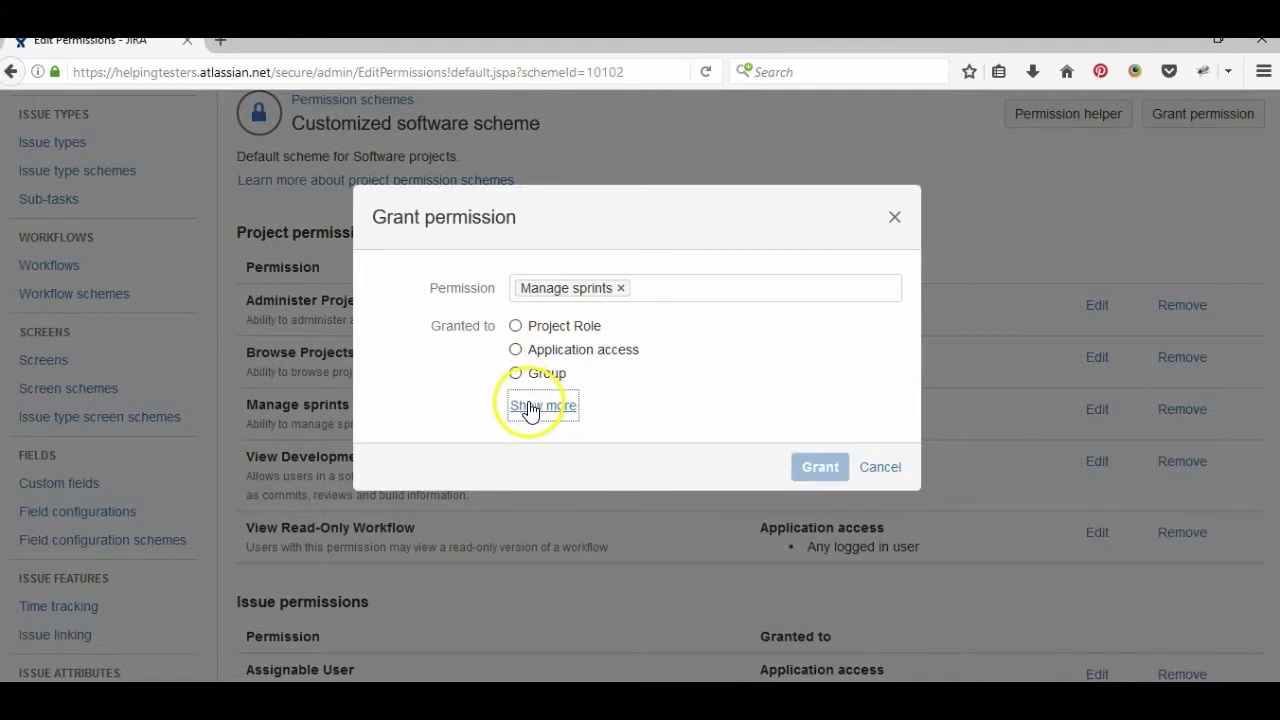
pyautogui.click(516, 327)
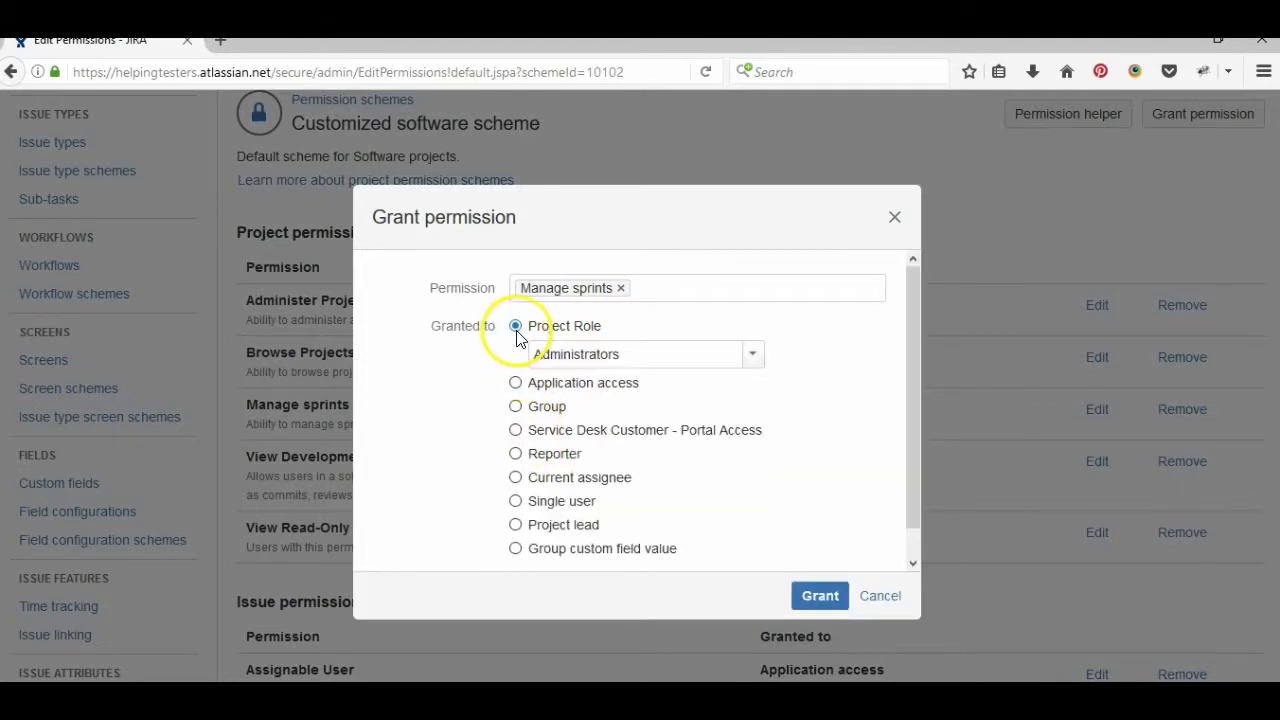
pyautogui.click(757, 358)
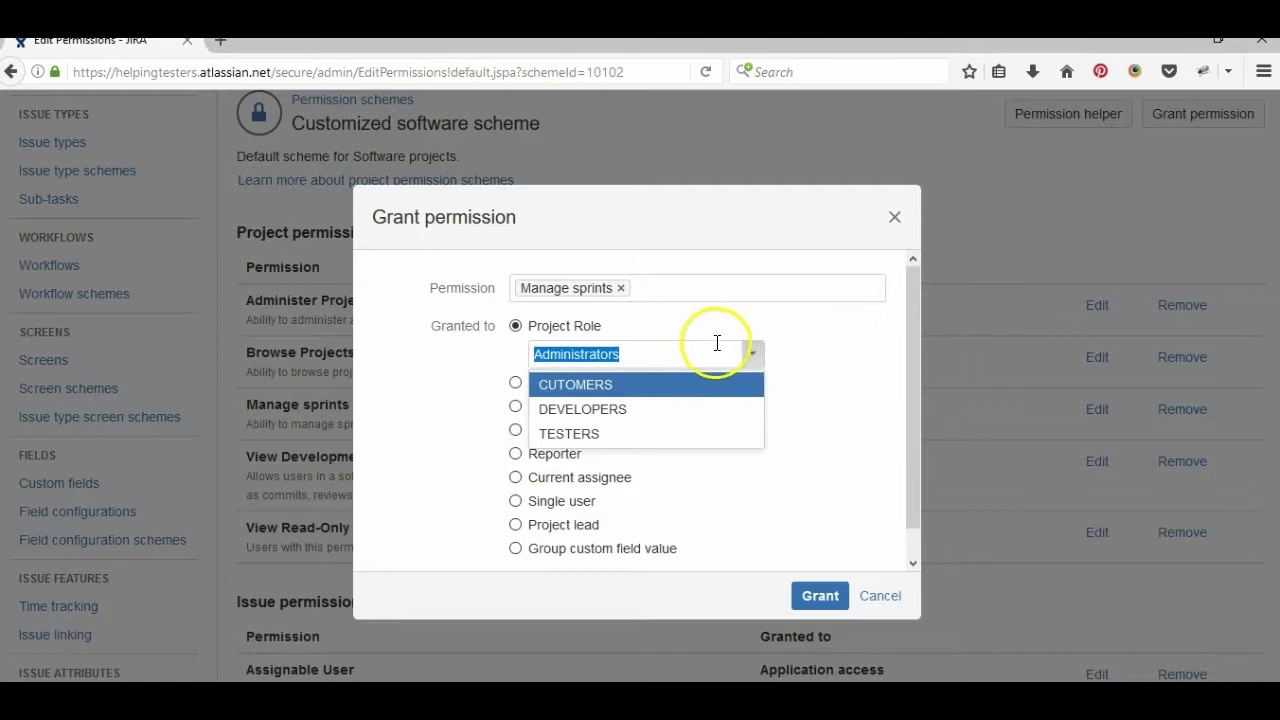
pyautogui.click(789, 343)
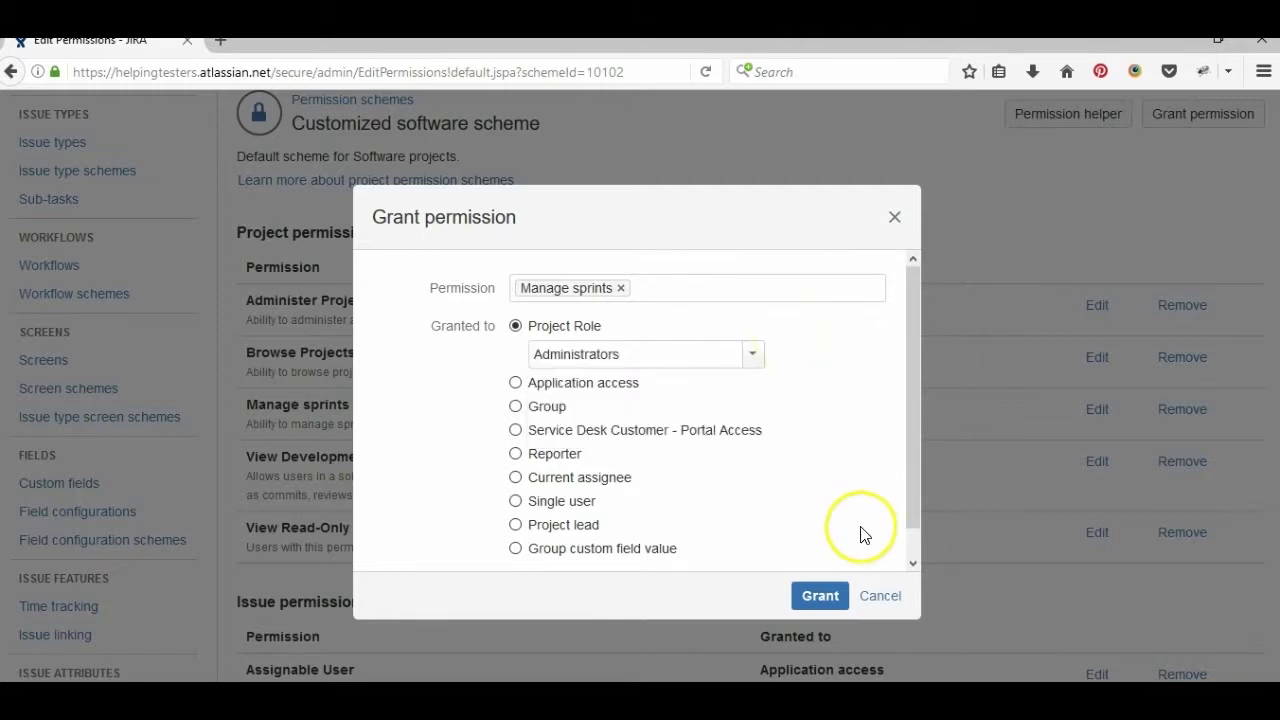
pyautogui.click(880, 596)
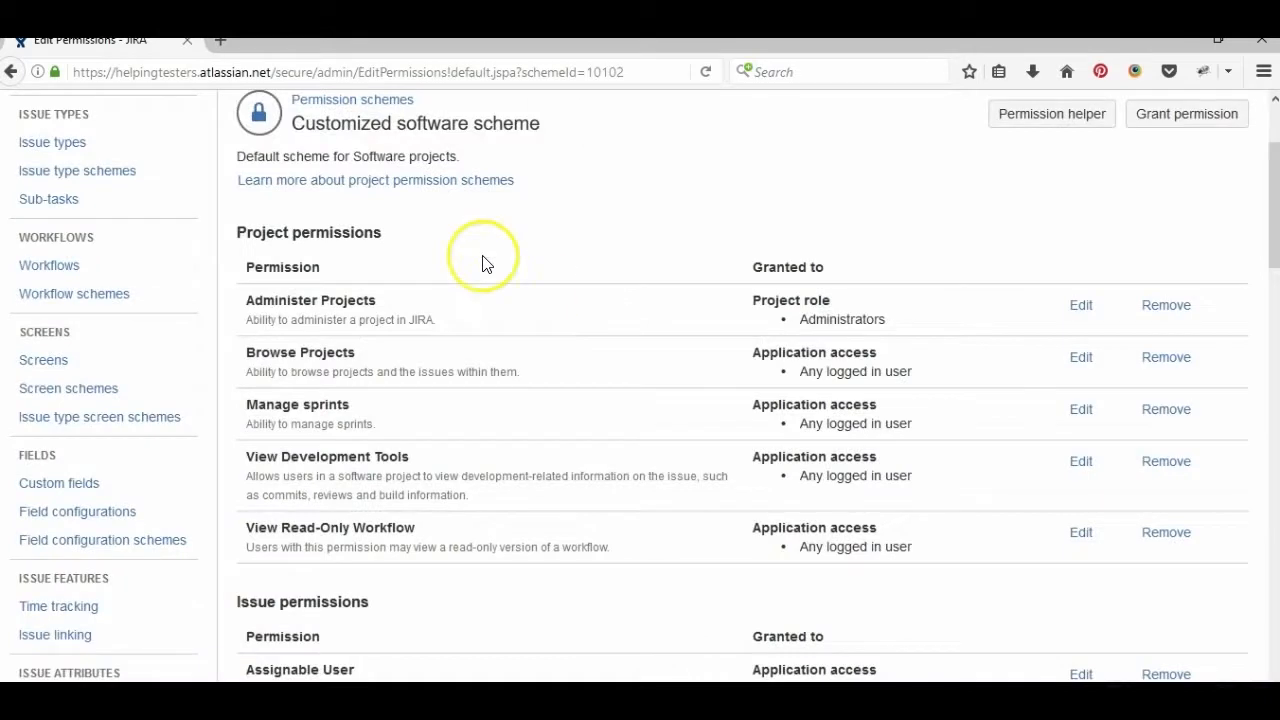
pyautogui.click(1276, 117)
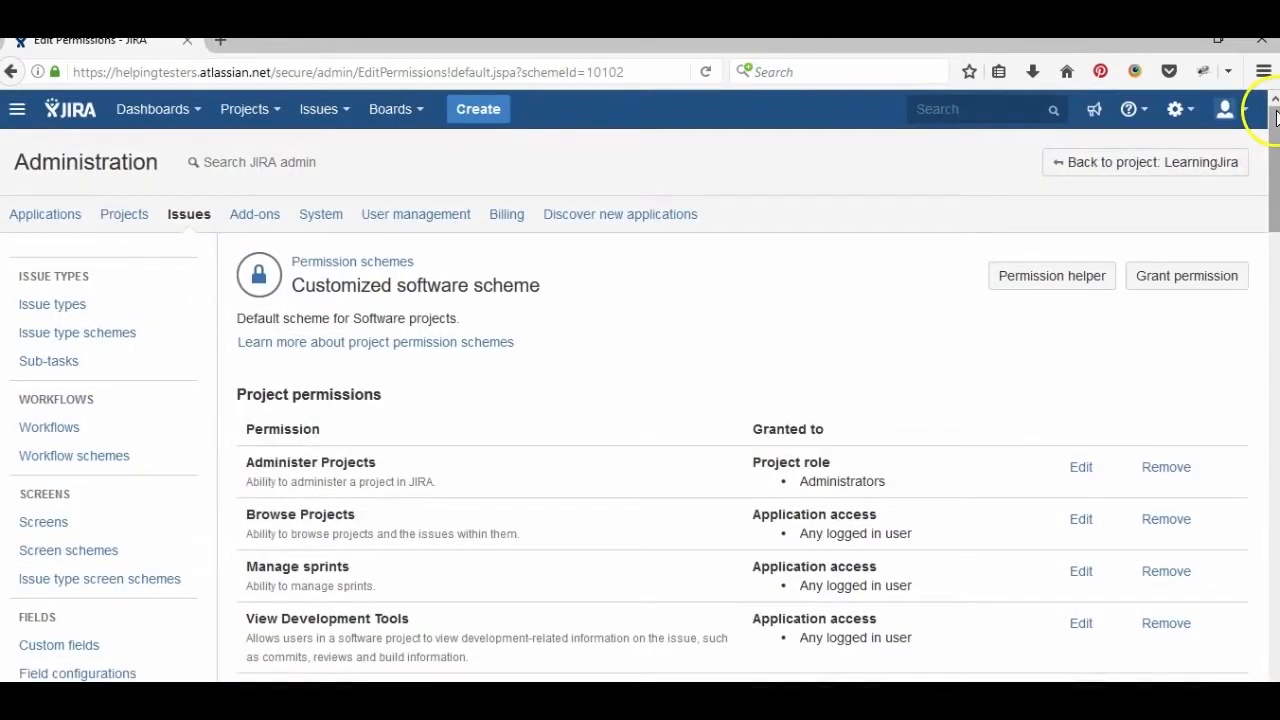
# - Add a PROJECT MANAGER project role on the Project roles page
pyautogui.click(1176, 110)
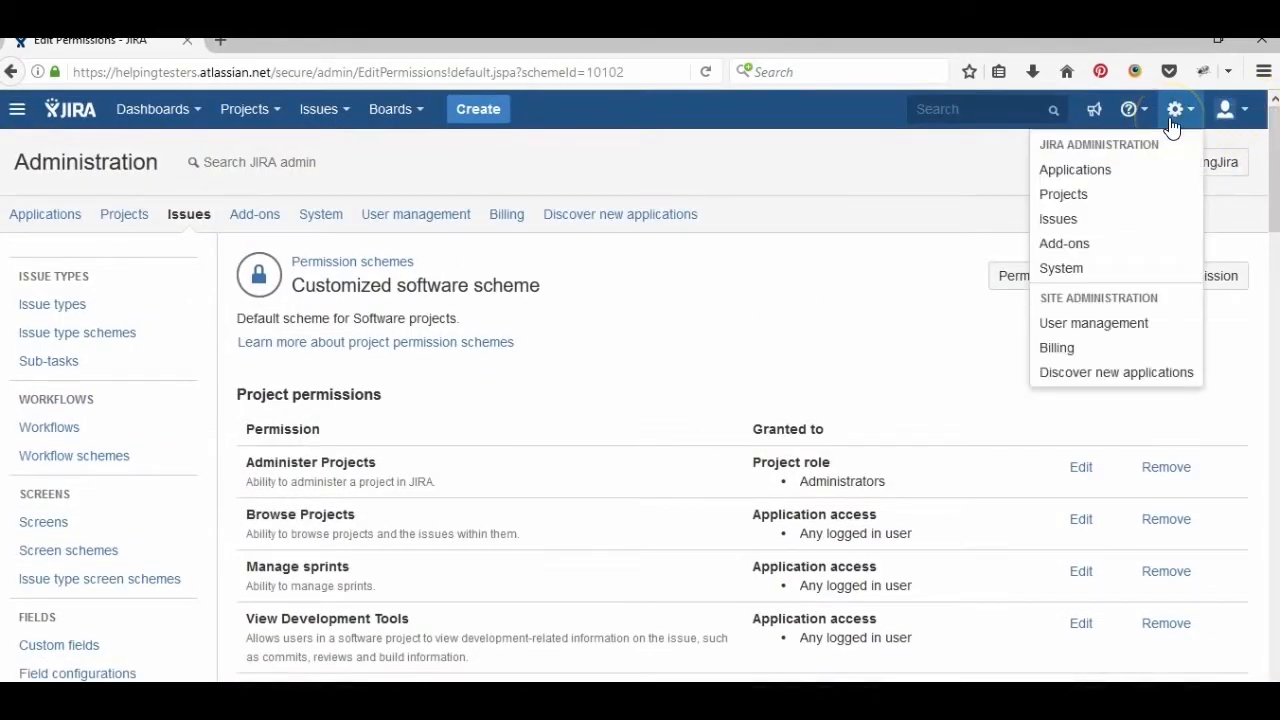
pyautogui.click(1061, 268)
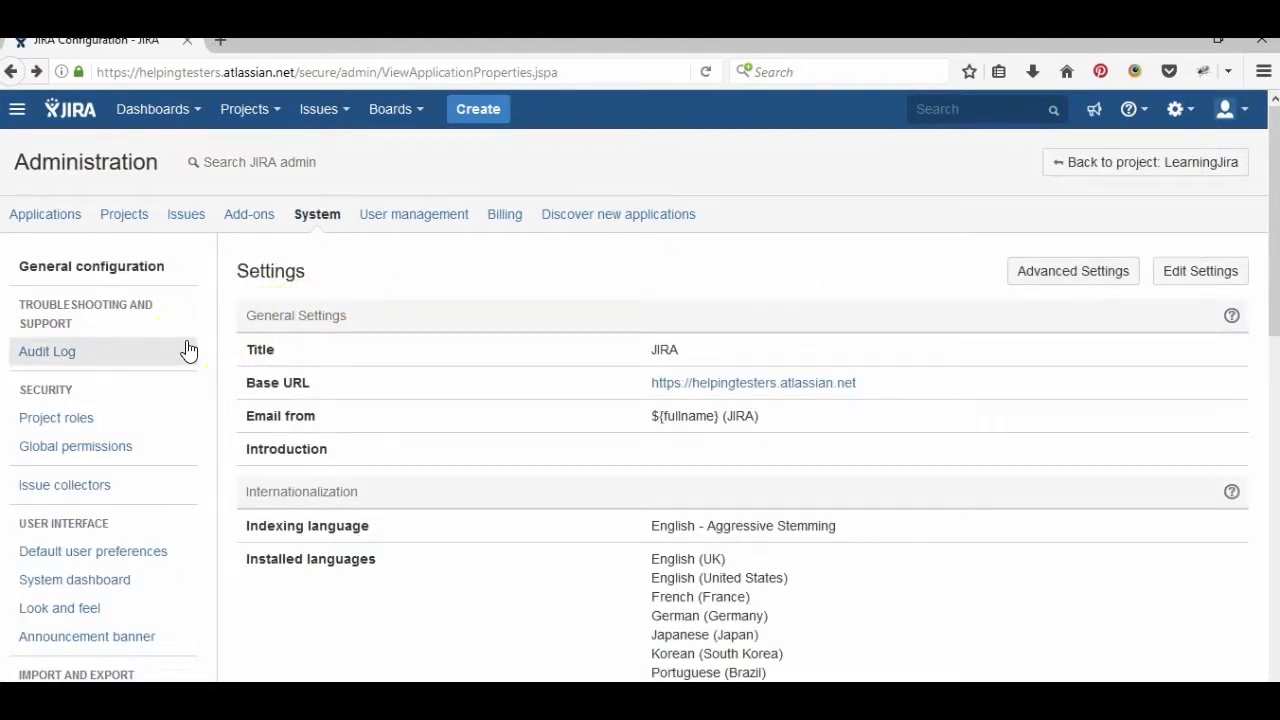
pyautogui.click(117, 428)
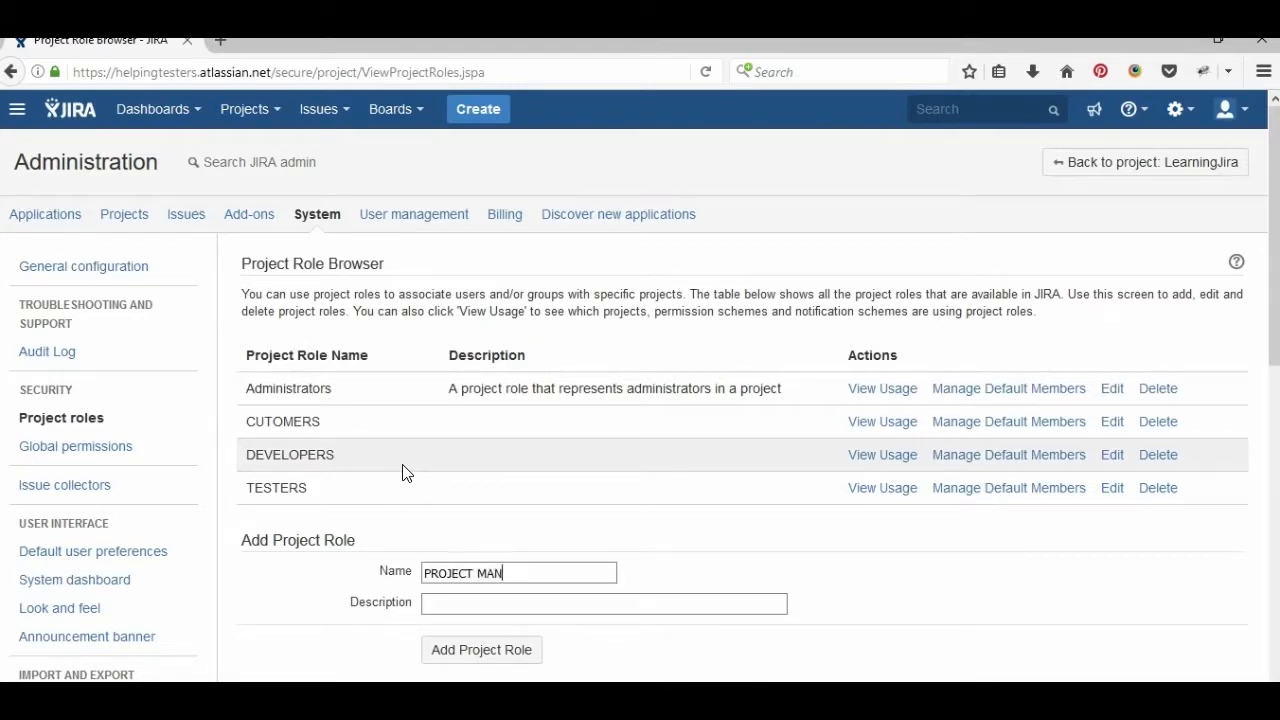
pyautogui.click(474, 660)
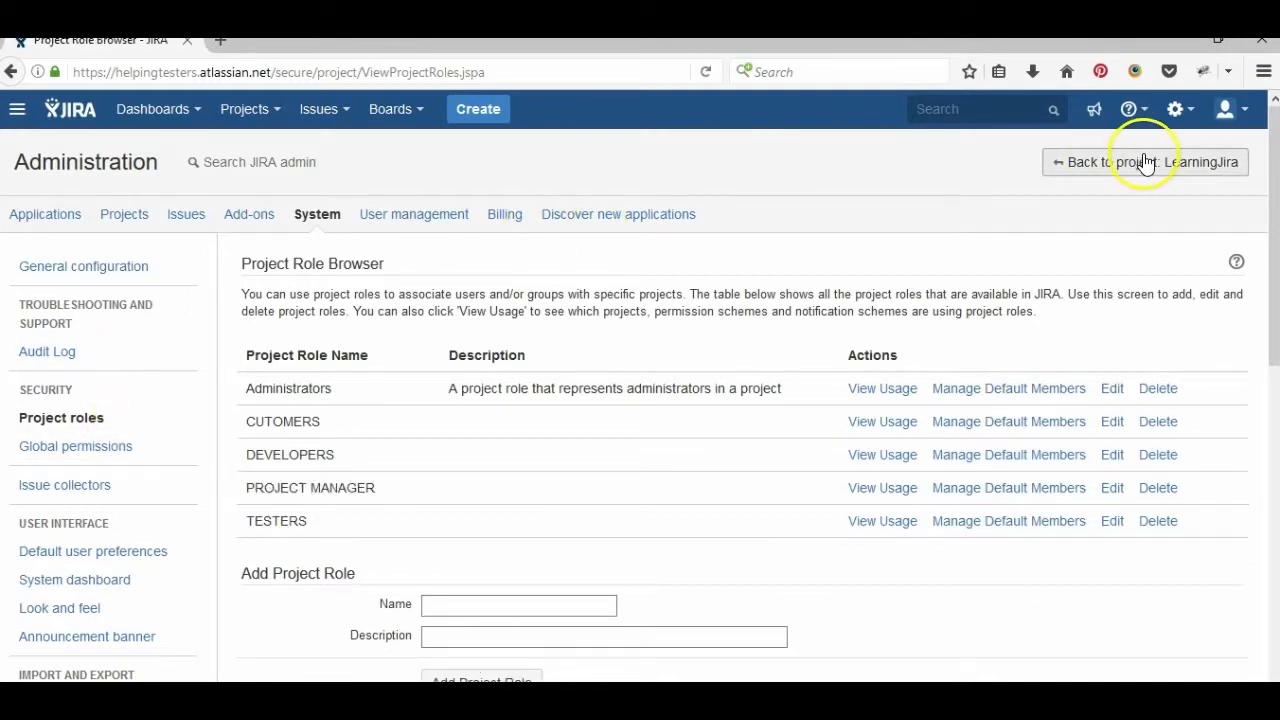
# - Go to the Issues administration area and scroll the Issue types list
pyautogui.click(1177, 108)
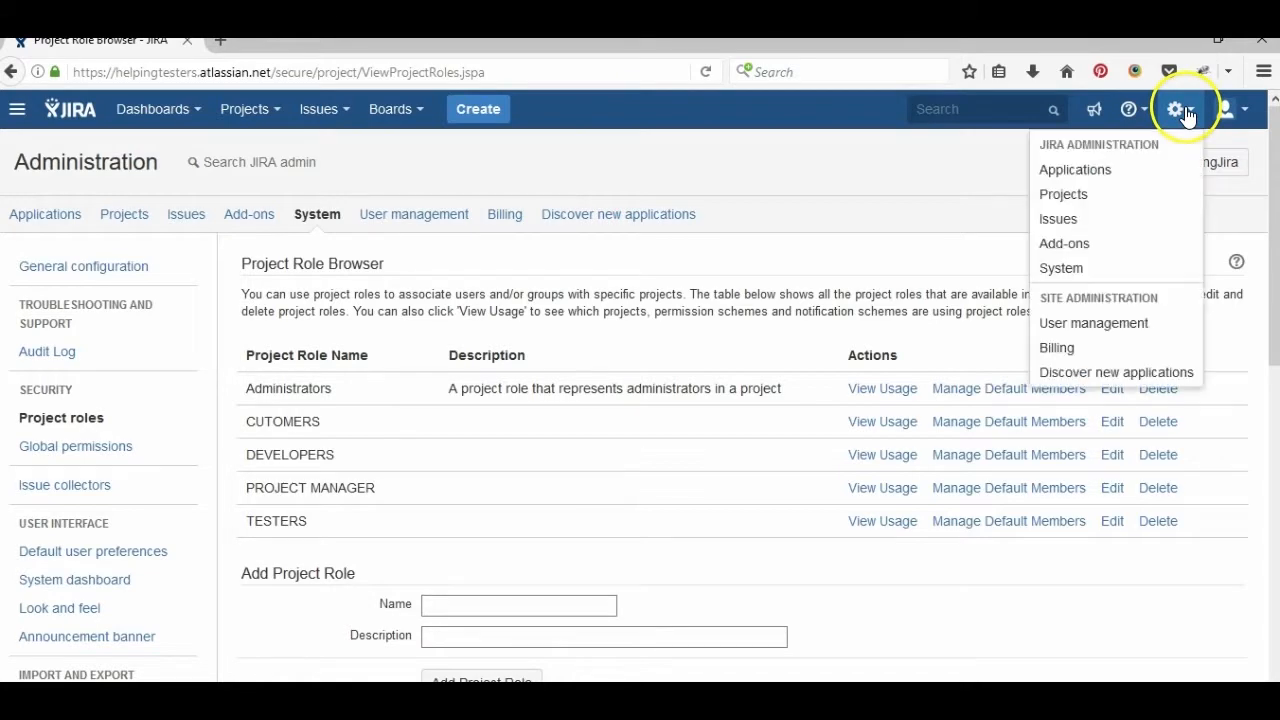
pyautogui.click(171, 222)
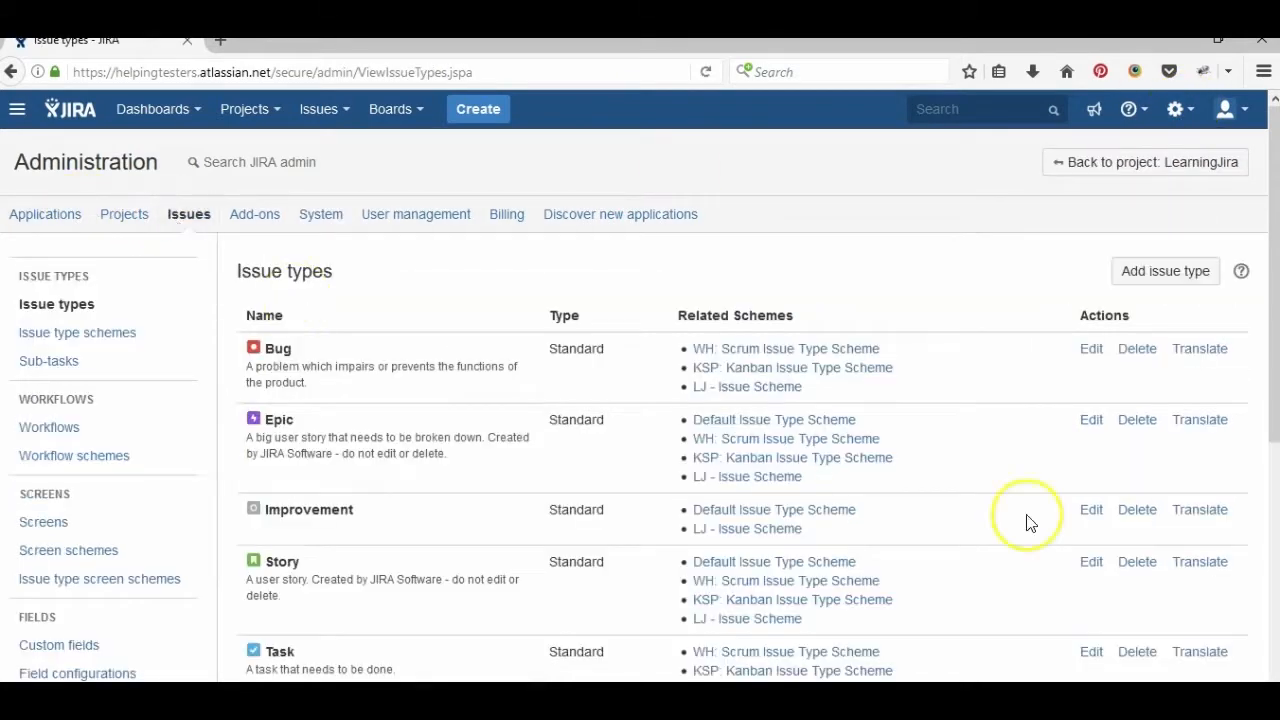
pyautogui.scroll(-5, 1275, 543)
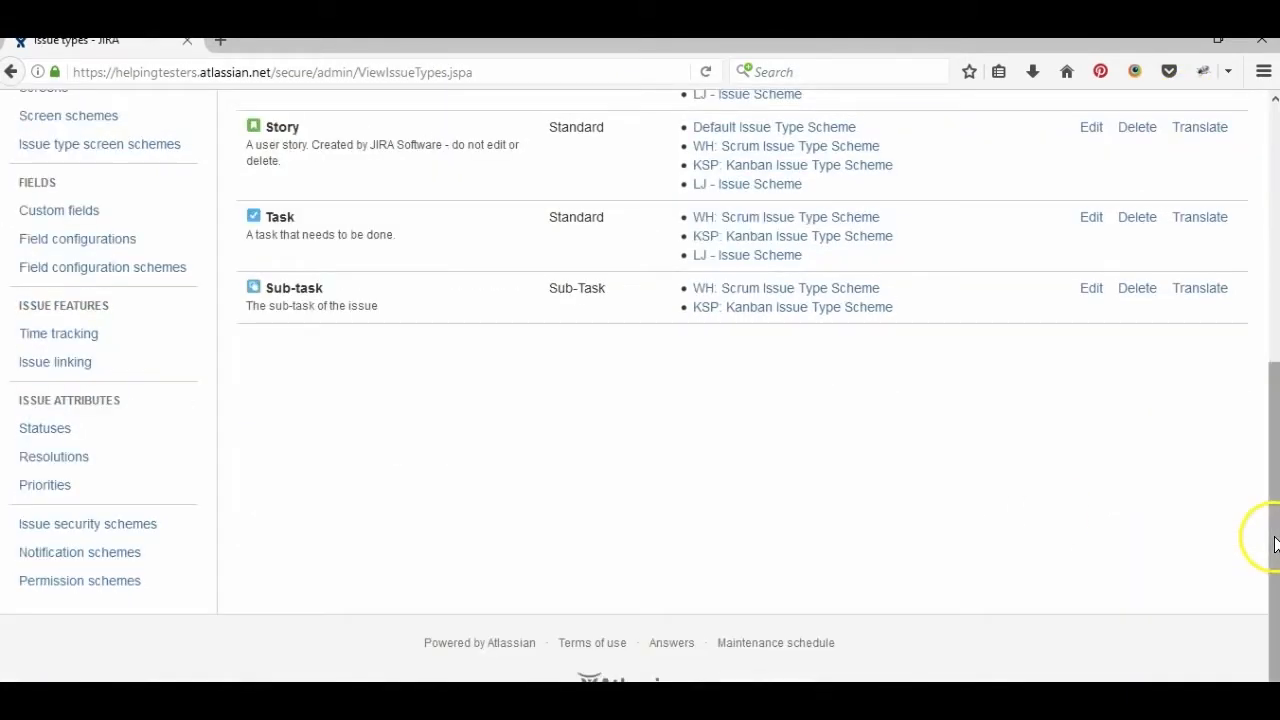
# - In the Customized software scheme, add Project Role PROJECT MANAGER to Manage sprints
pyautogui.click(101, 592)
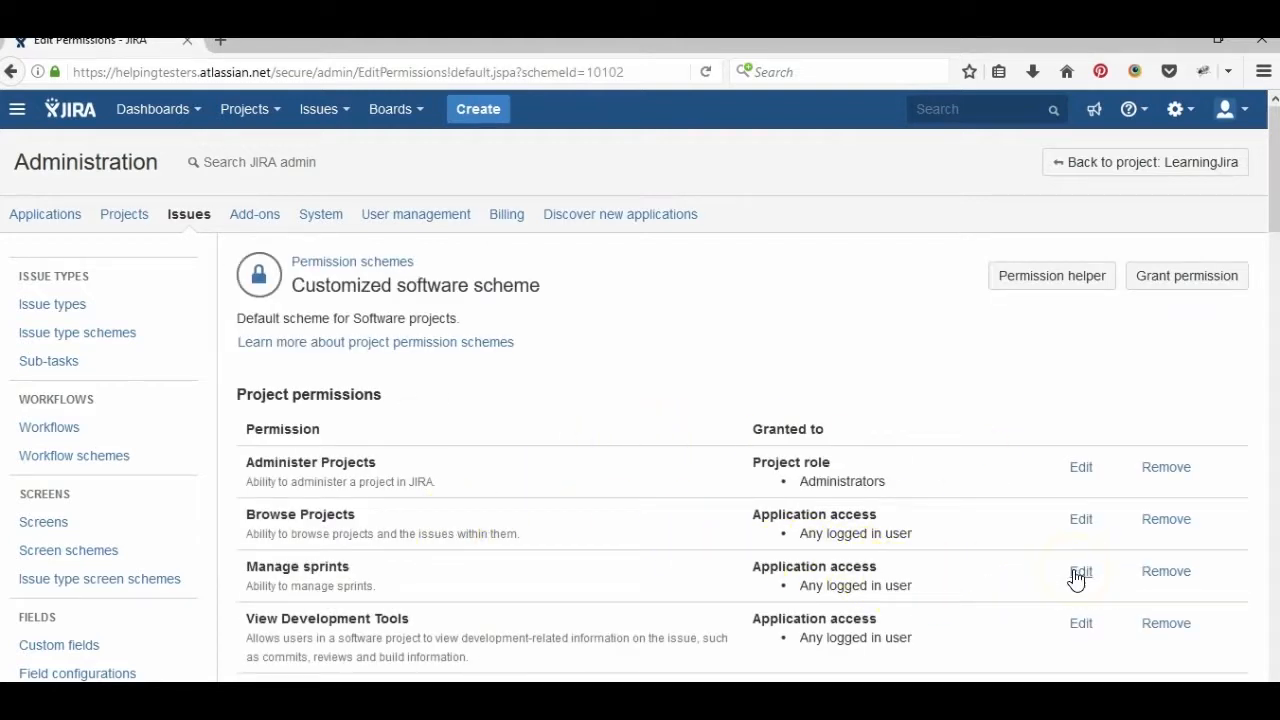
pyautogui.click(1079, 573)
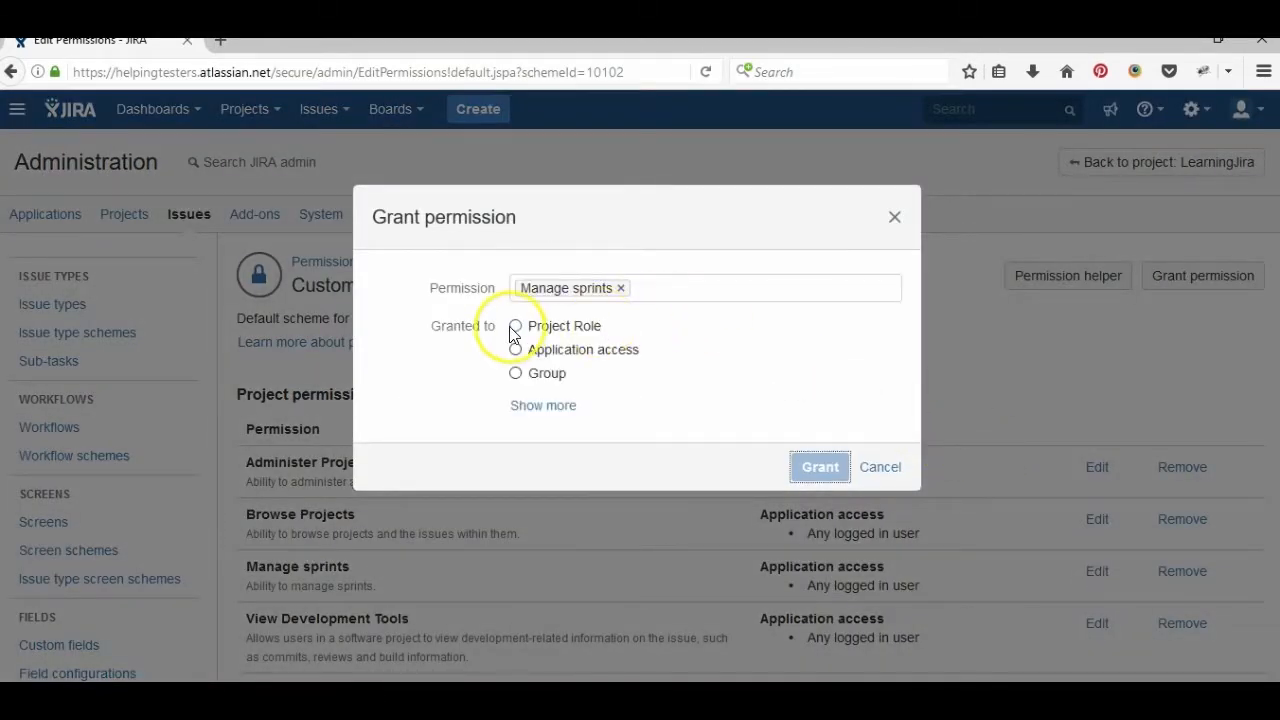
pyautogui.click(515, 326)
pyautogui.click(595, 358)
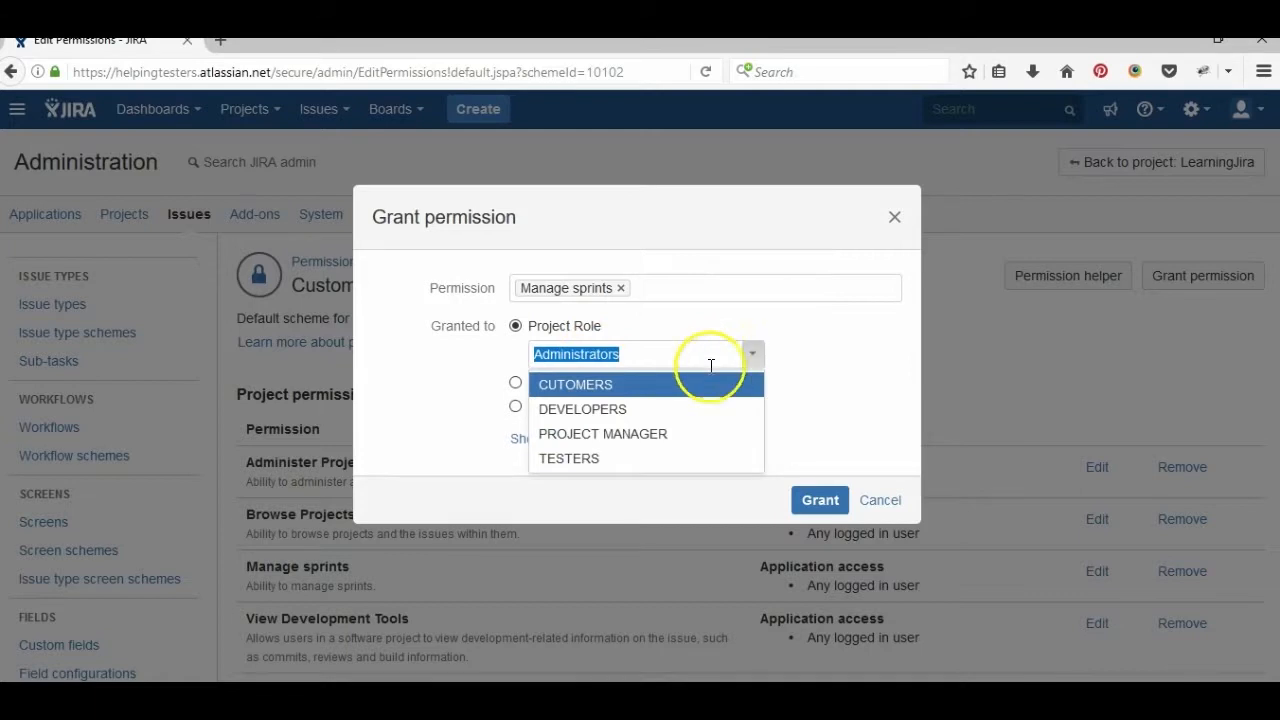
pyautogui.click(594, 437)
pyautogui.click(822, 498)
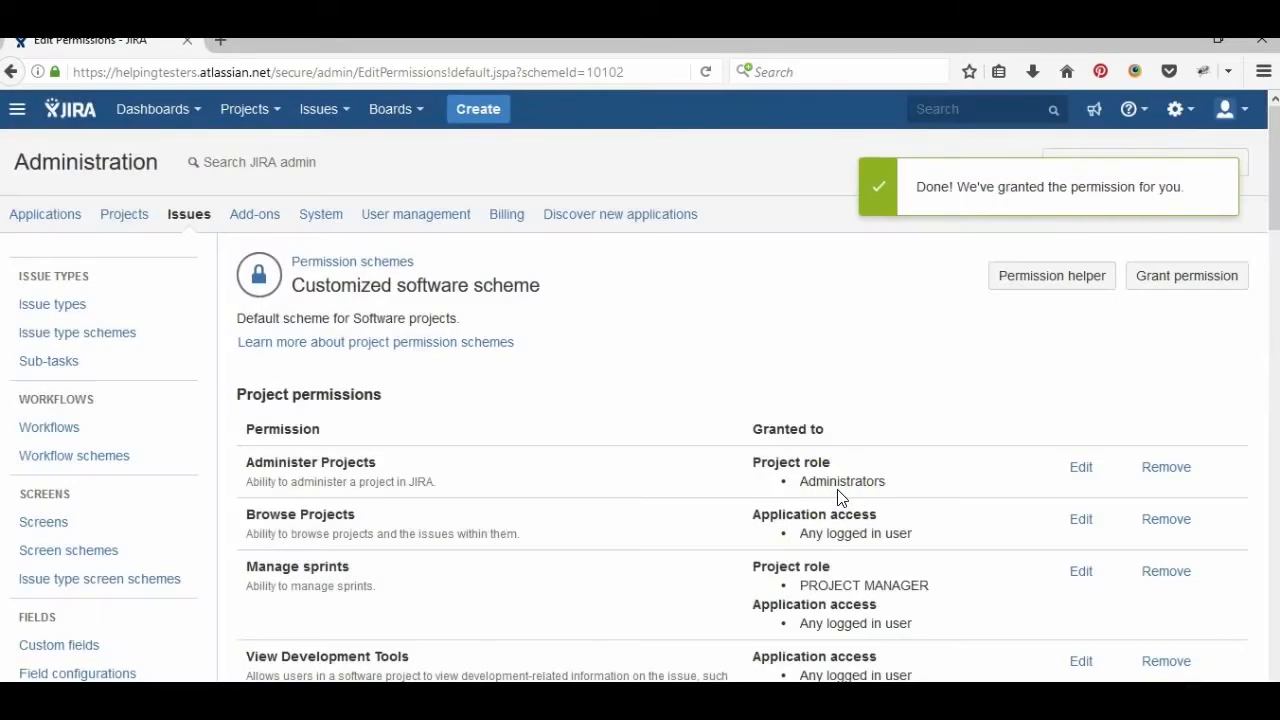
pyautogui.moveTo(1271, 214); pyautogui.dragTo(1262, 317)
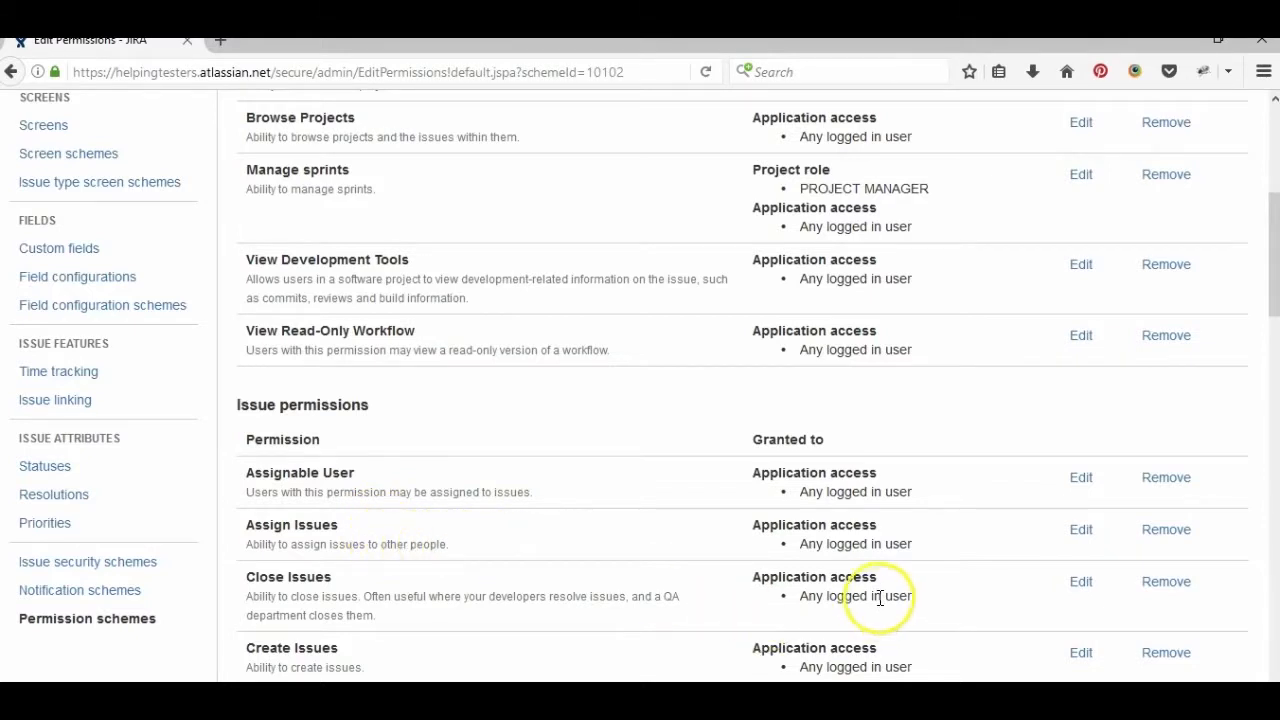
# - Add Project Role TESTERS to the Close Issues permission
pyautogui.click(1080, 581)
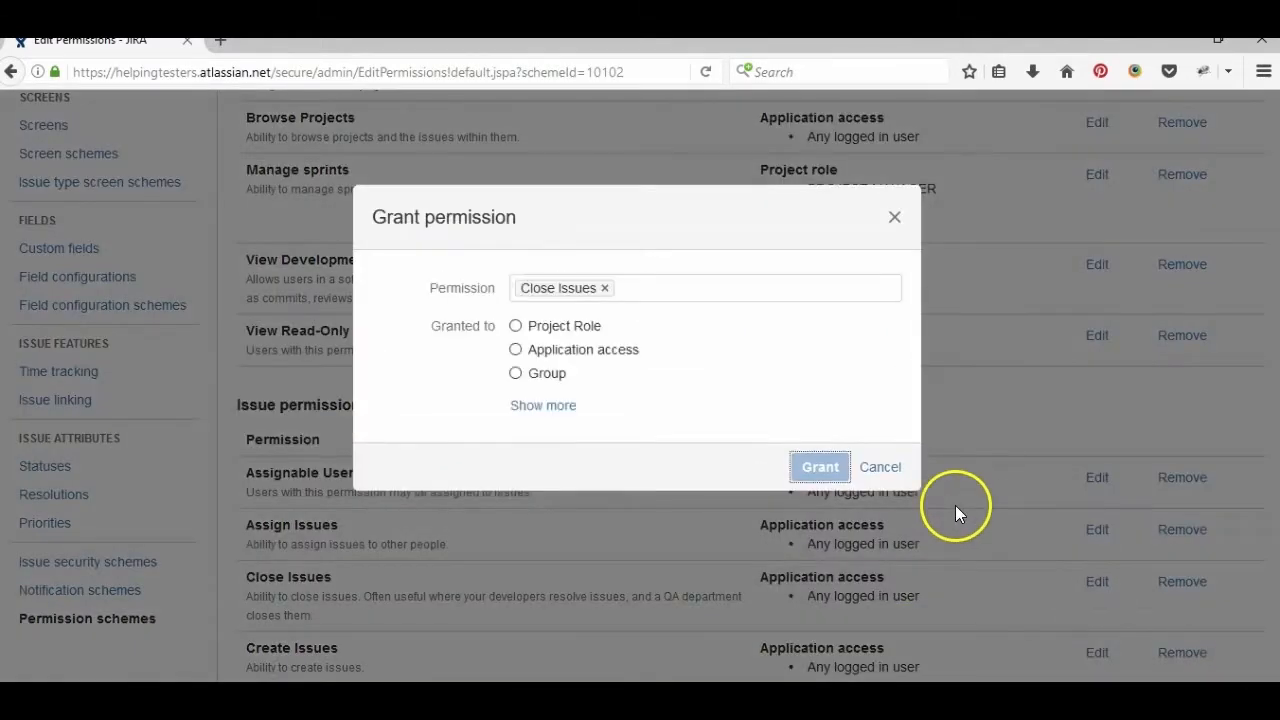
pyautogui.click(516, 326)
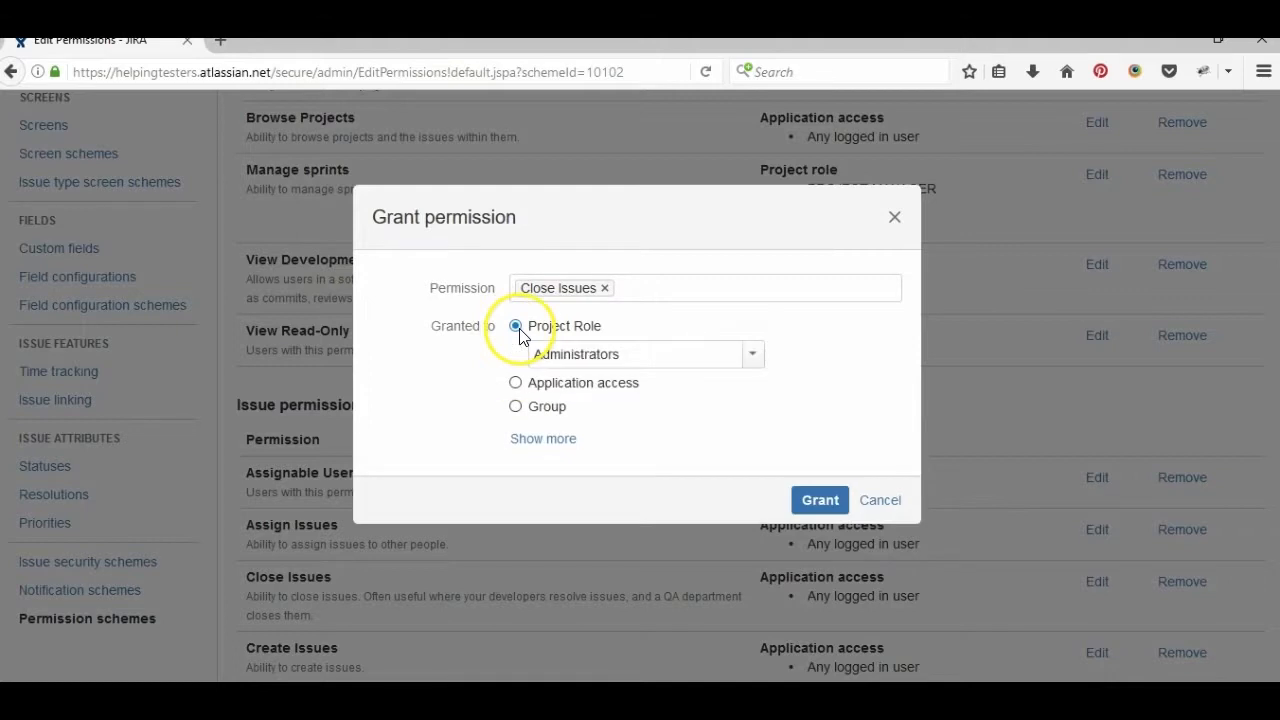
pyautogui.click(752, 353)
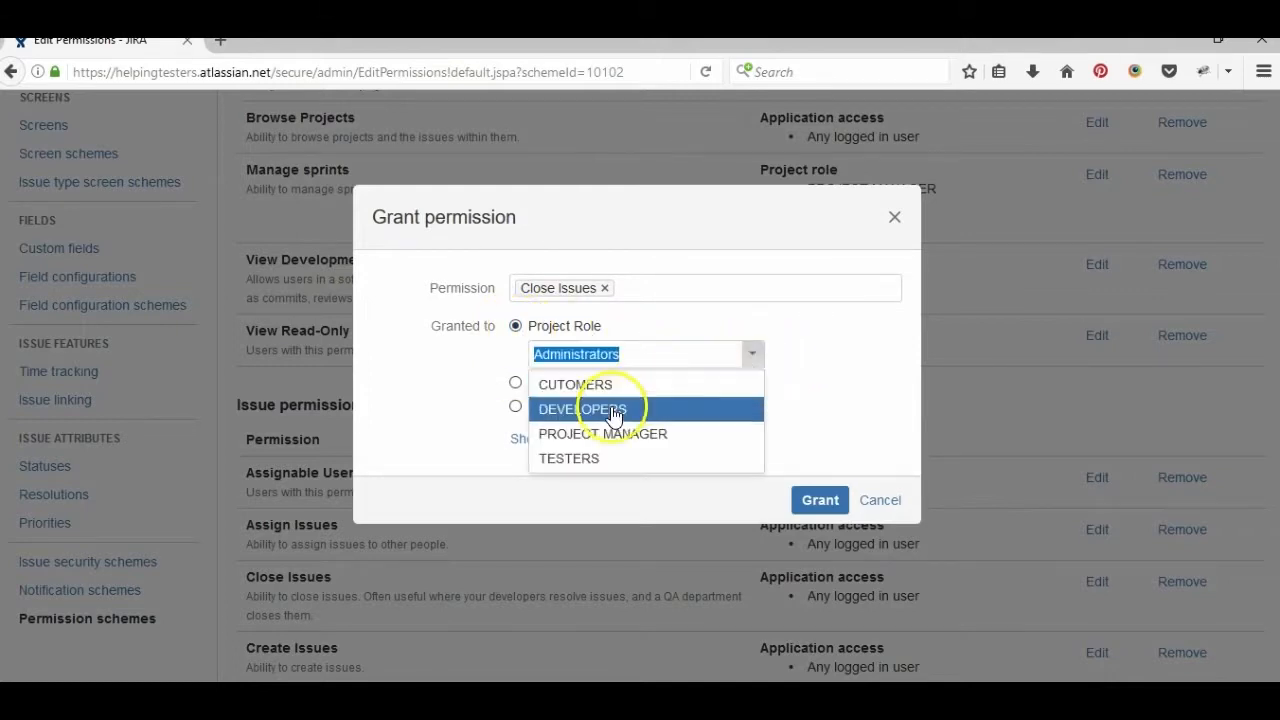
pyautogui.click(603, 457)
pyautogui.click(822, 502)
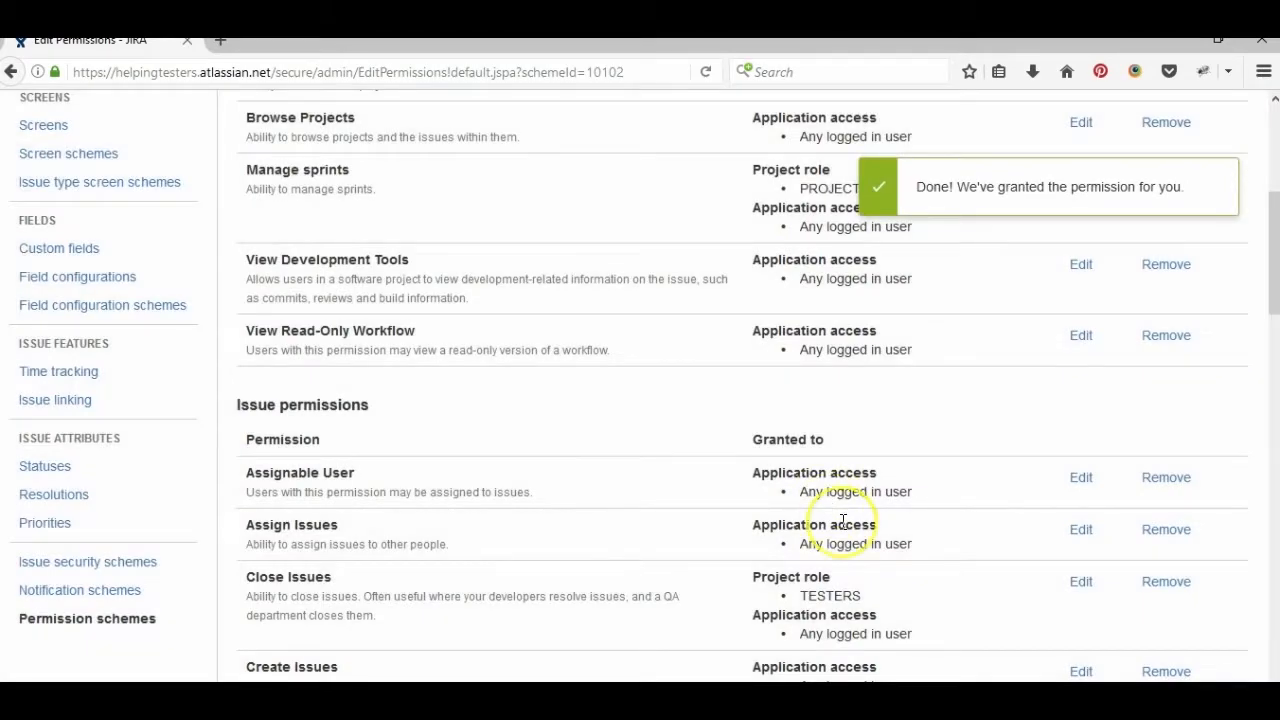
pyautogui.scroll(-4, 843, 521)
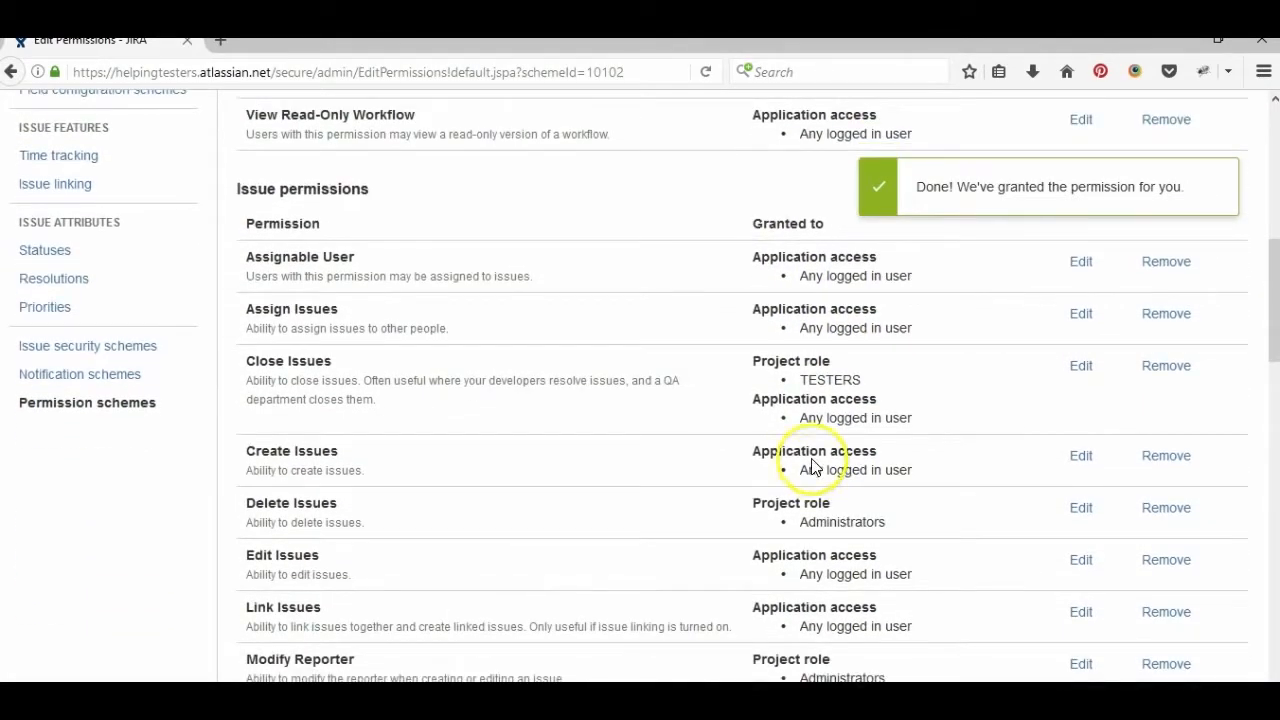
# - Grant Create Issues to the DEVELOPERS project role
pyautogui.click(1081, 455)
pyautogui.click(515, 326)
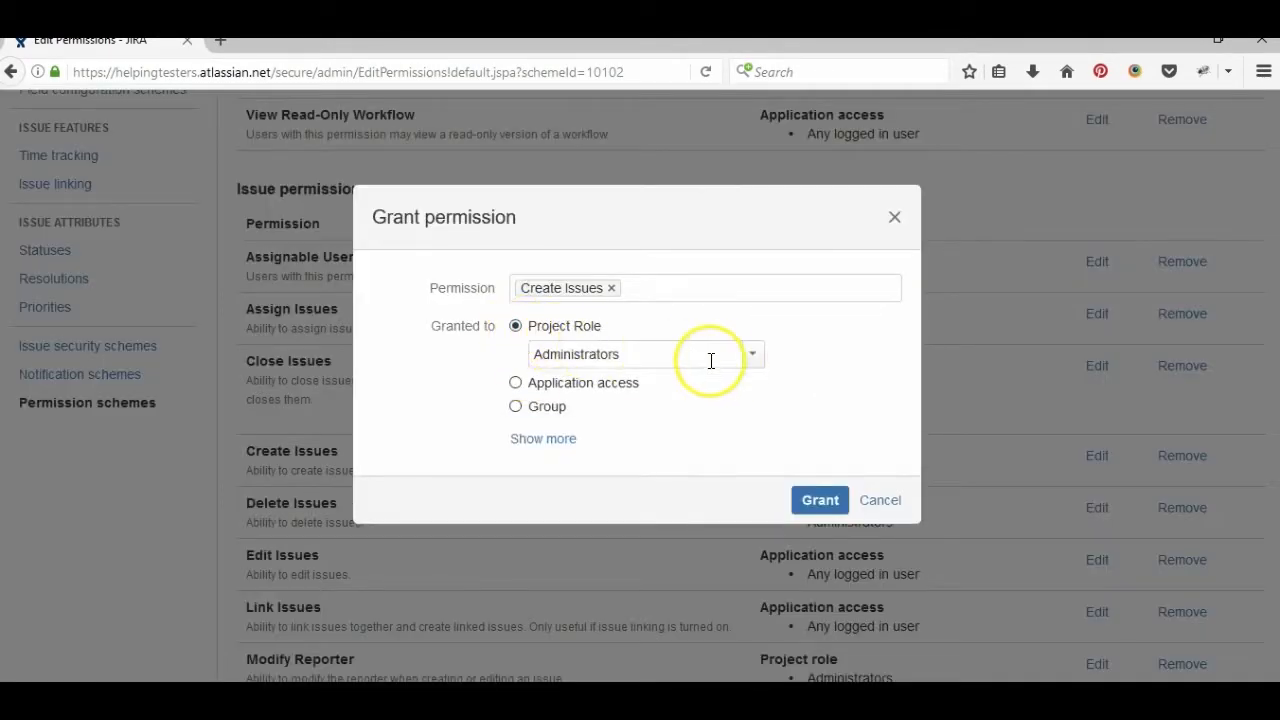
pyautogui.click(752, 357)
pyautogui.click(652, 389)
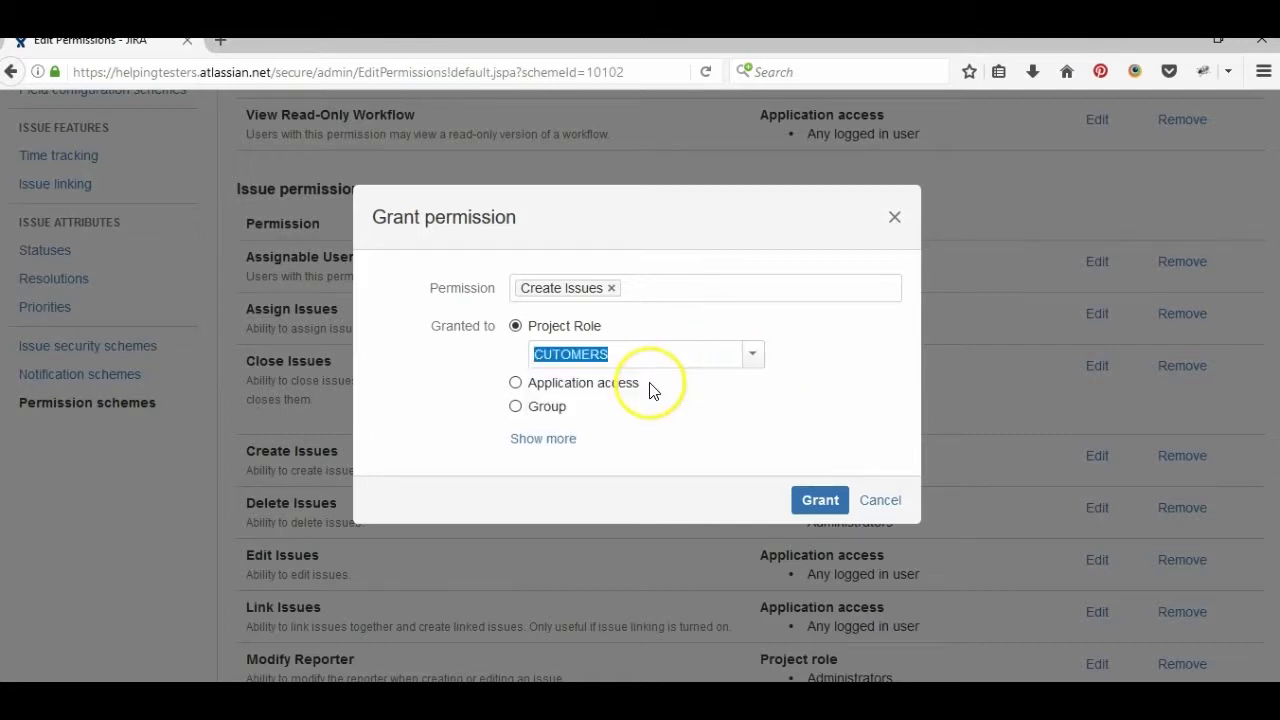
pyautogui.click(752, 358)
pyautogui.click(651, 411)
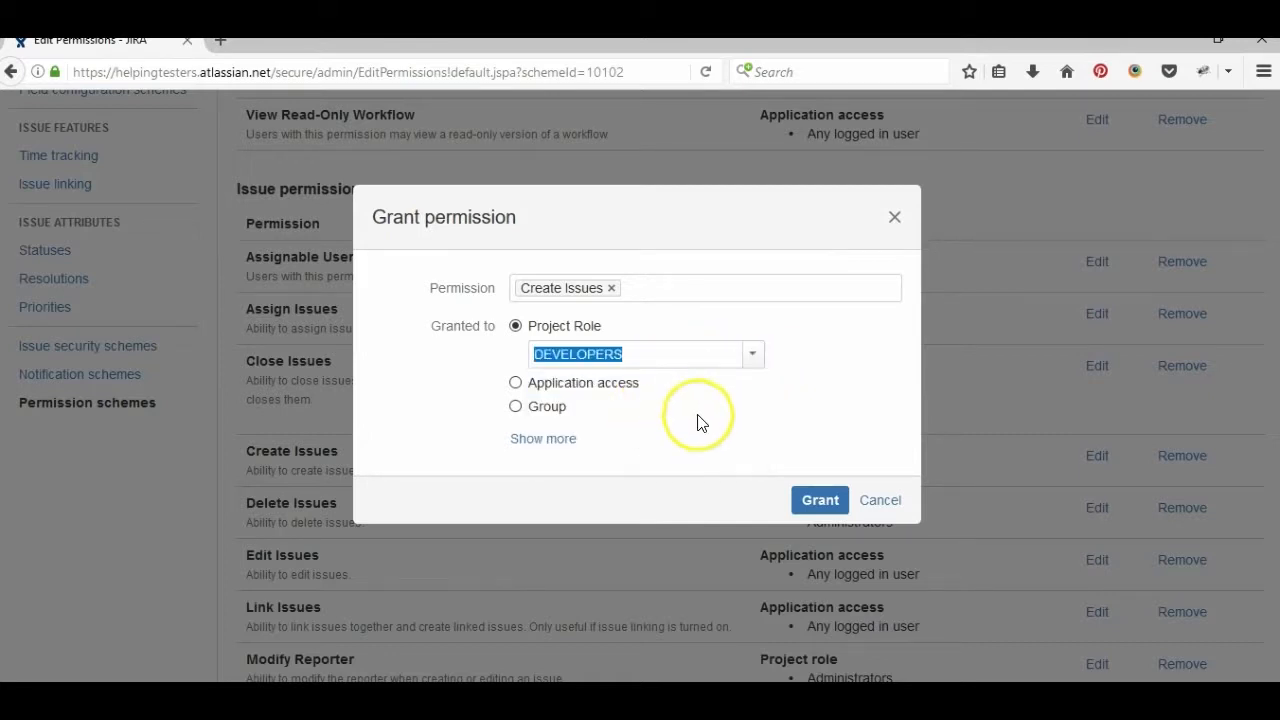
pyautogui.click(814, 500)
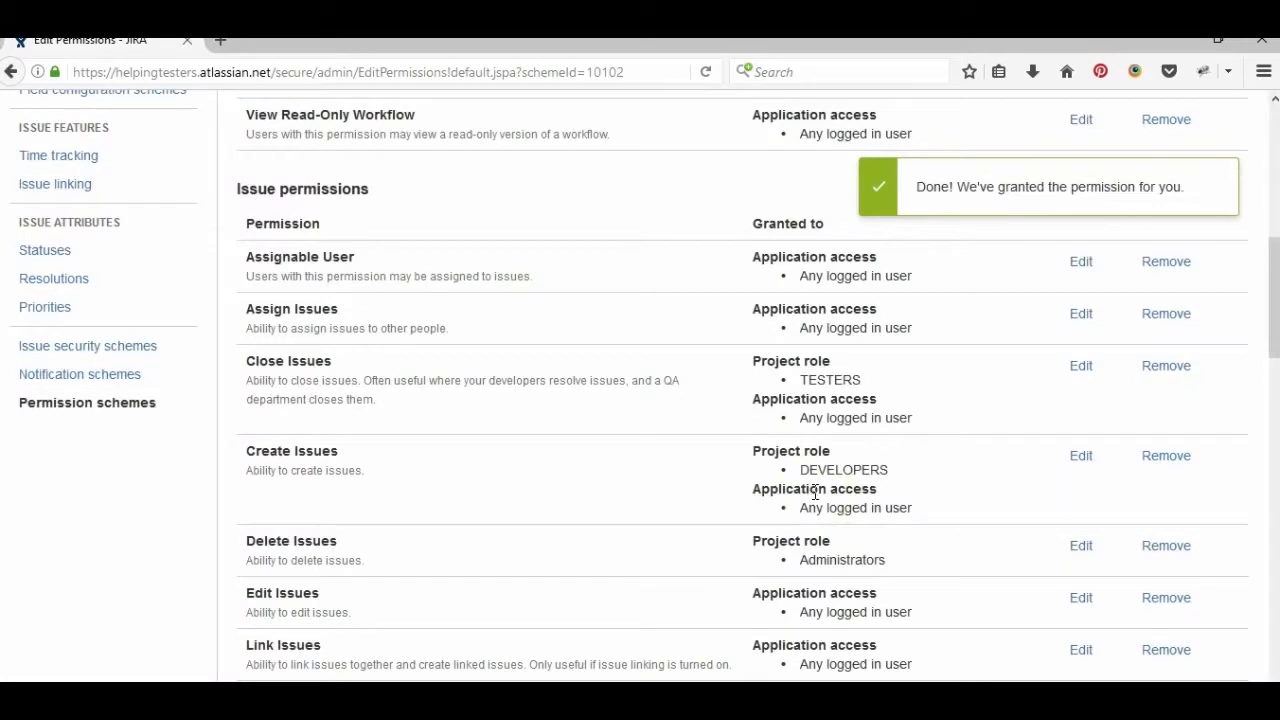
# - Grant Create Issues to the PROJECT MANAGER project role
pyautogui.click(1085, 462)
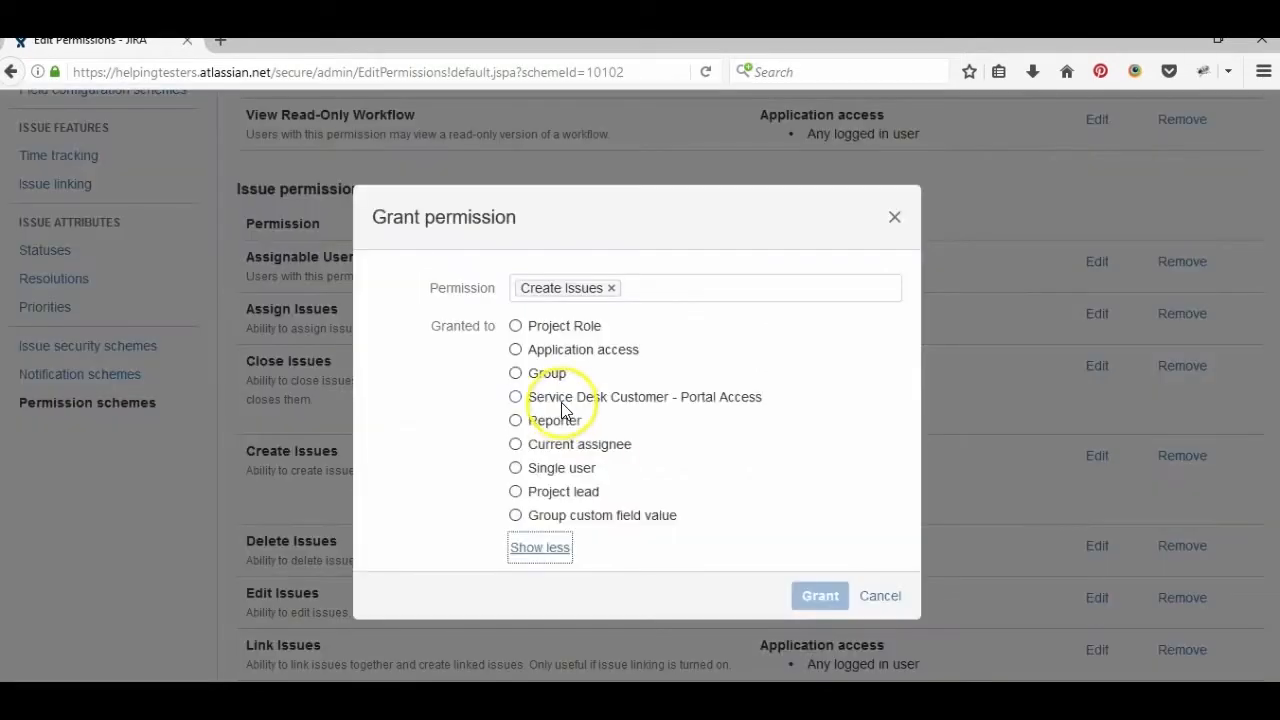
pyautogui.click(516, 326)
pyautogui.click(752, 356)
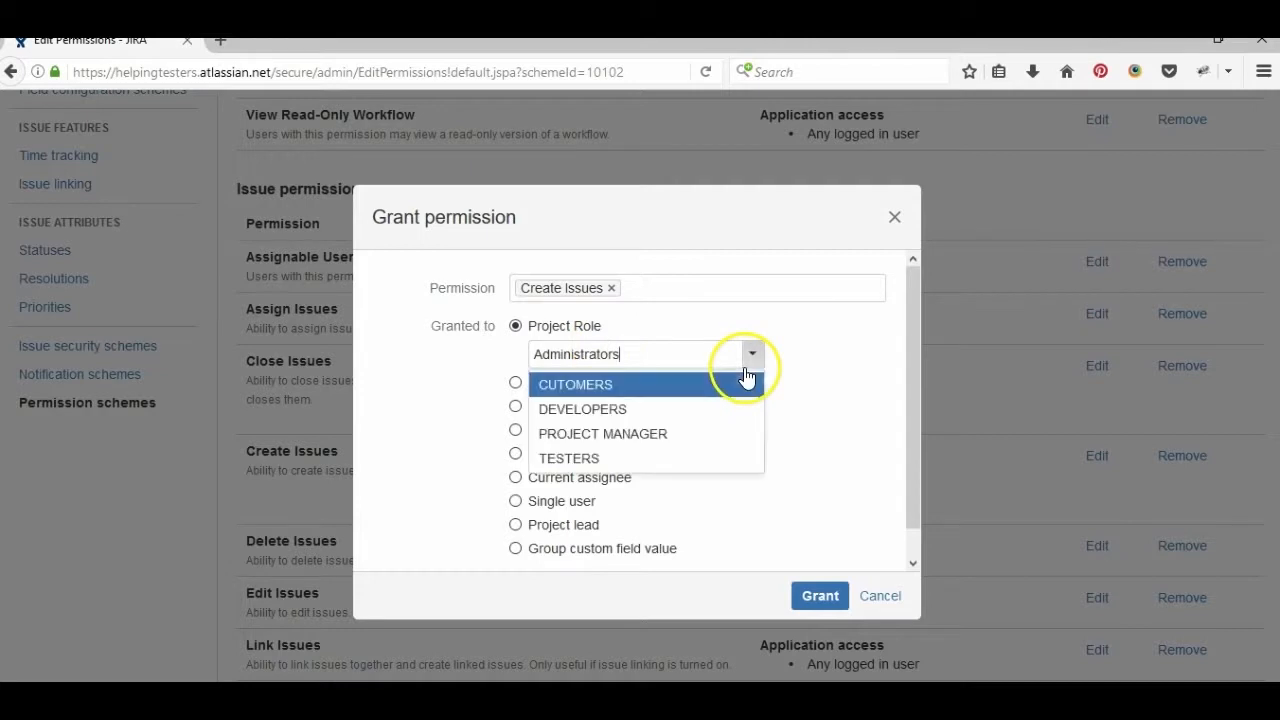
pyautogui.click(612, 440)
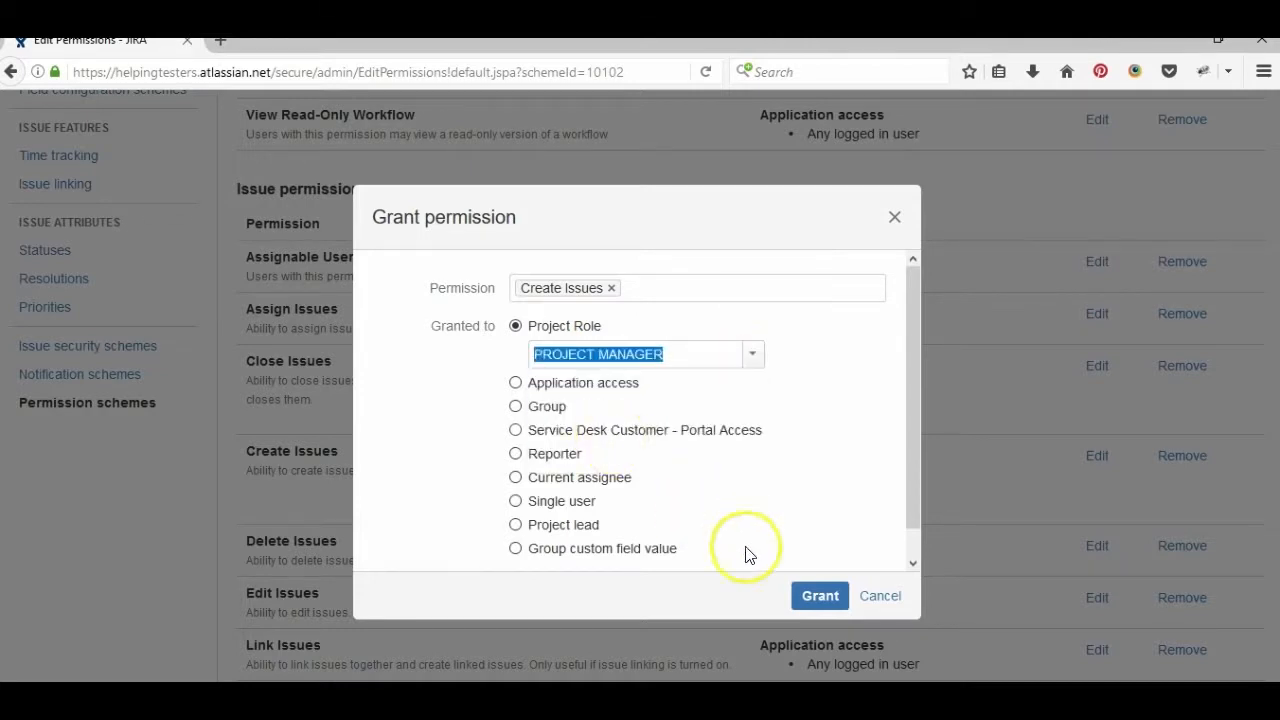
pyautogui.click(808, 595)
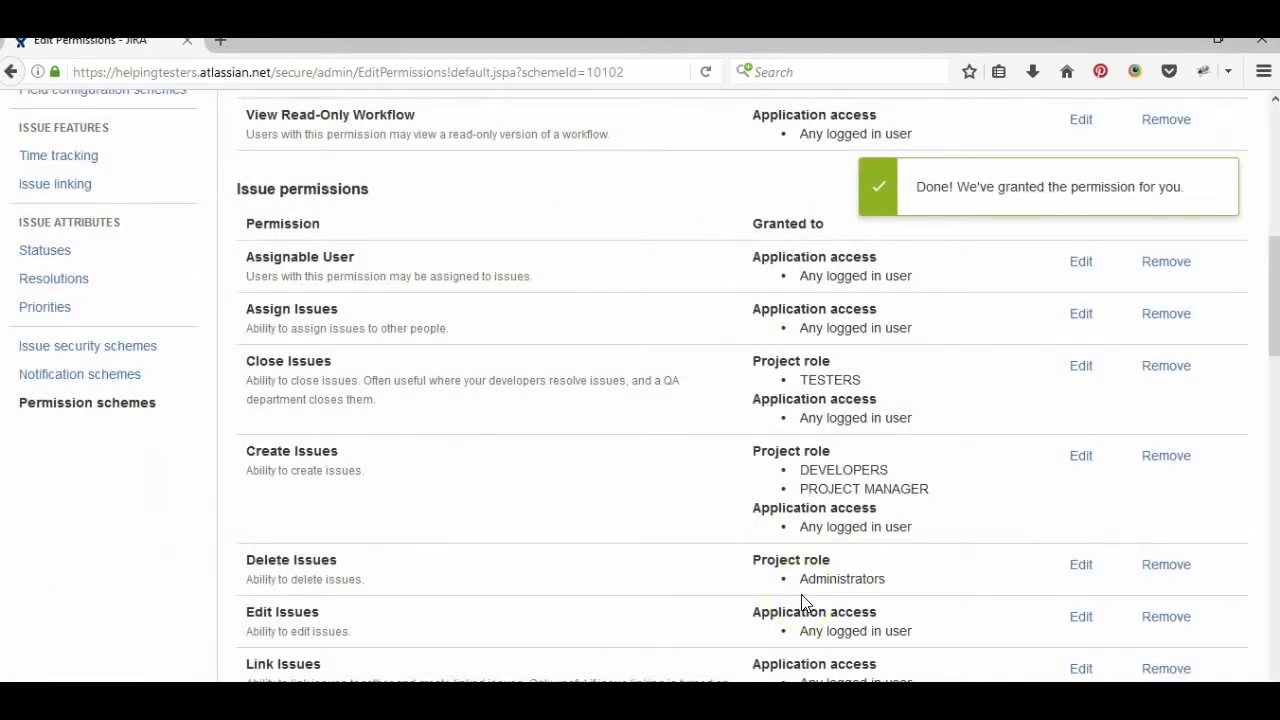
# - Grant Create Issues to the TESTERS project role
pyautogui.click(1080, 456)
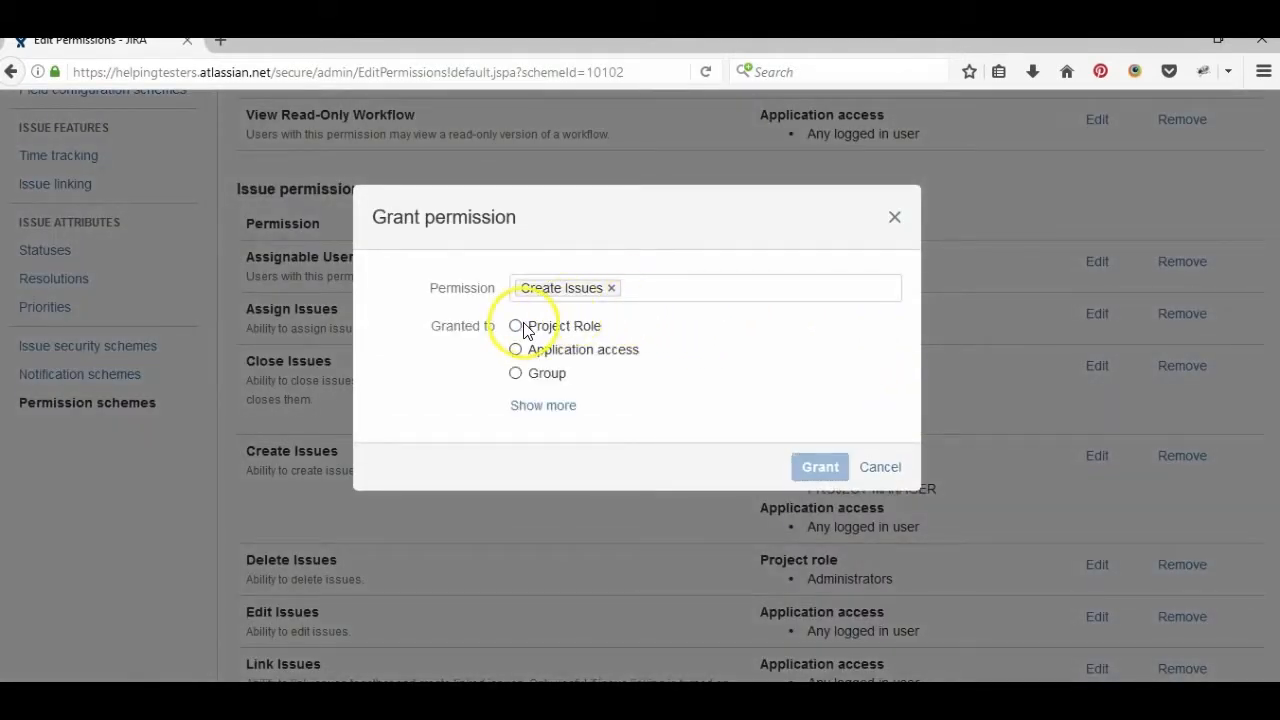
pyautogui.click(515, 326)
pyautogui.click(752, 355)
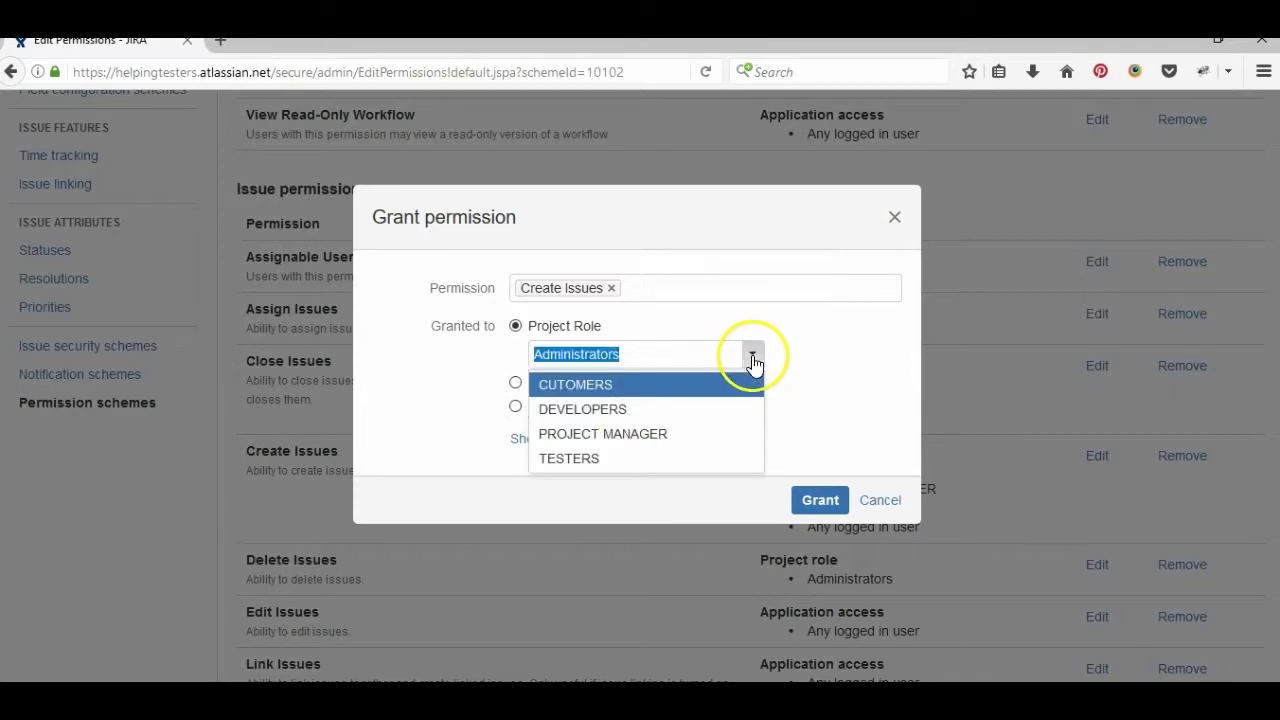
pyautogui.click(566, 459)
pyautogui.click(824, 502)
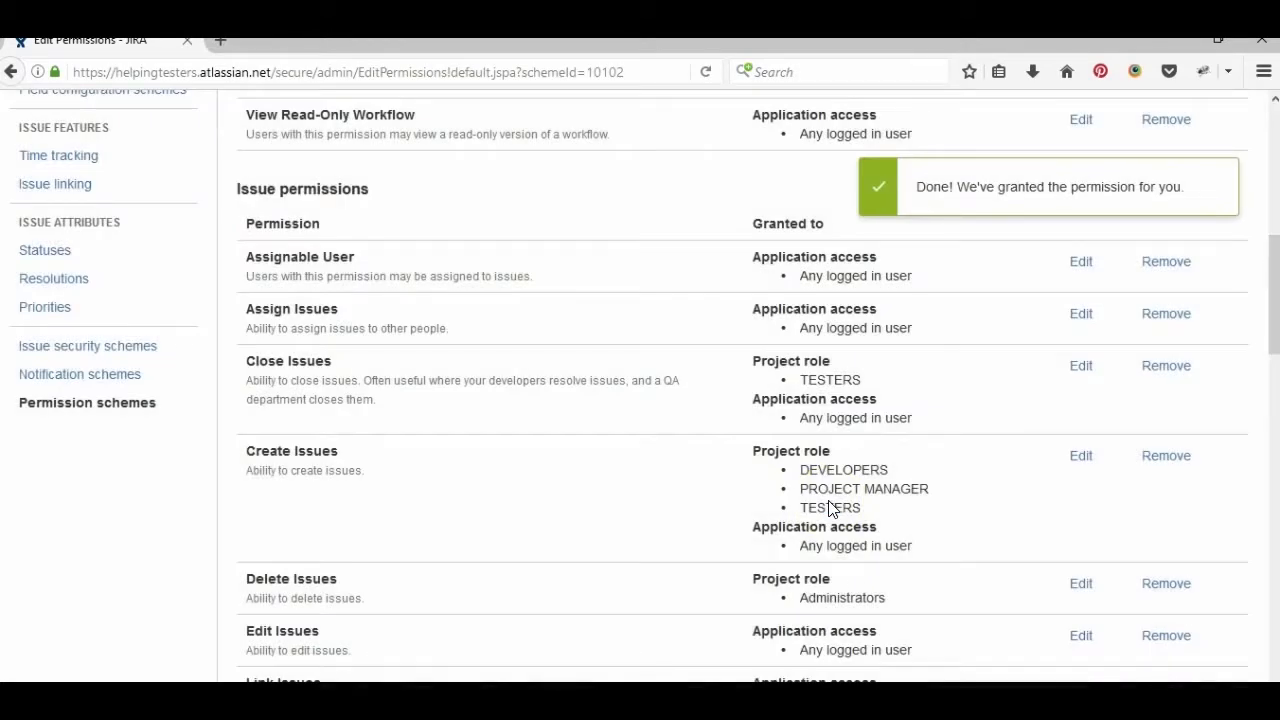
pyautogui.scroll(7, 828, 508)
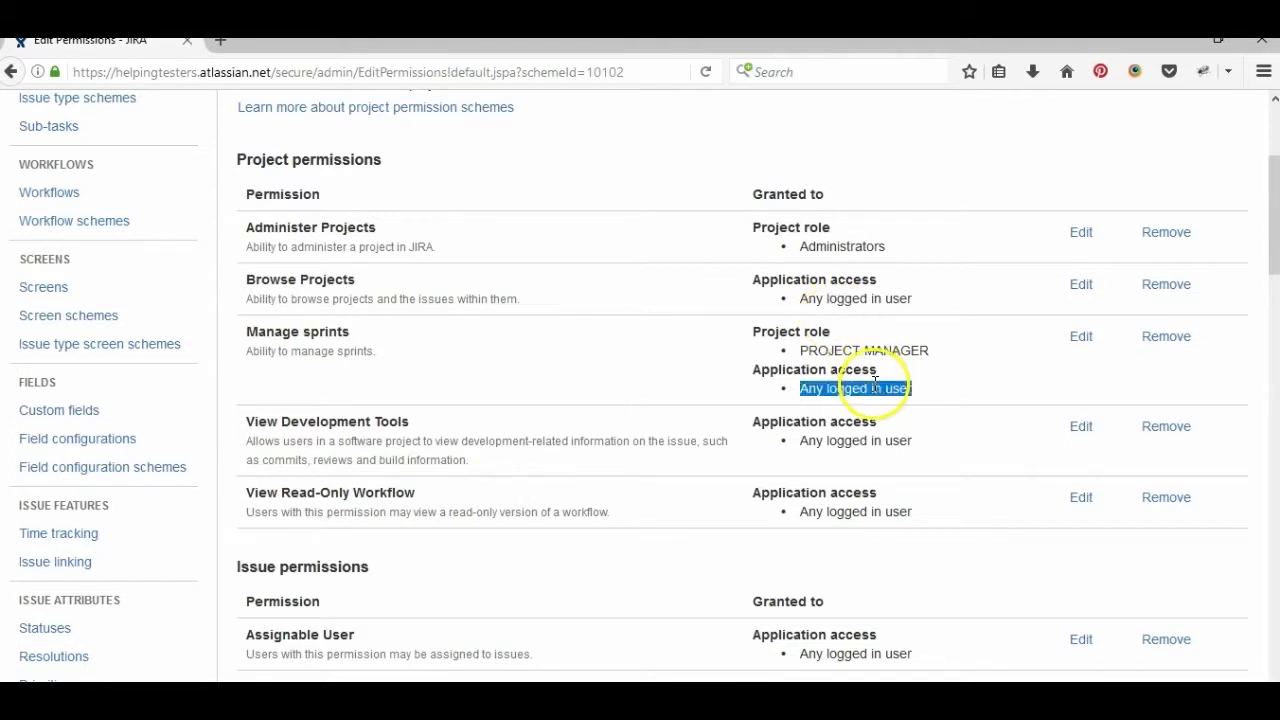
# - Remove the any-logged-in-user grant from Manage sprints and Close Issues
pyautogui.click(1150, 338)
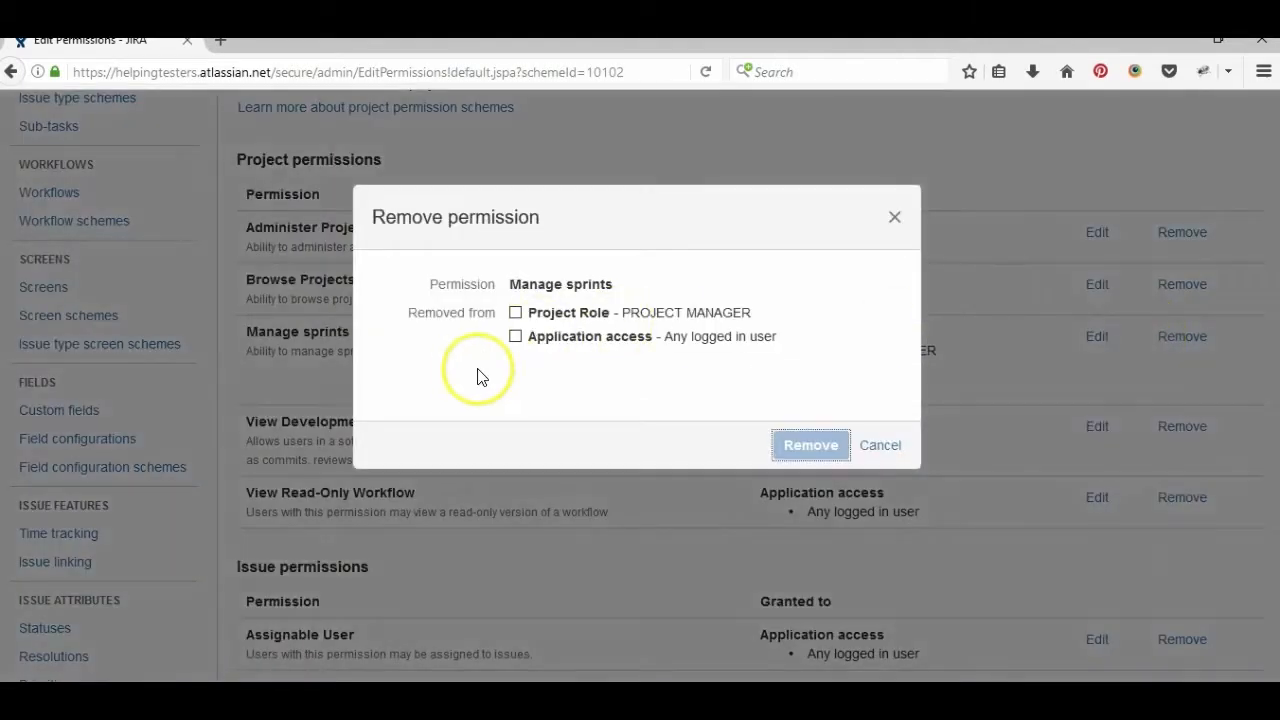
pyautogui.click(514, 338)
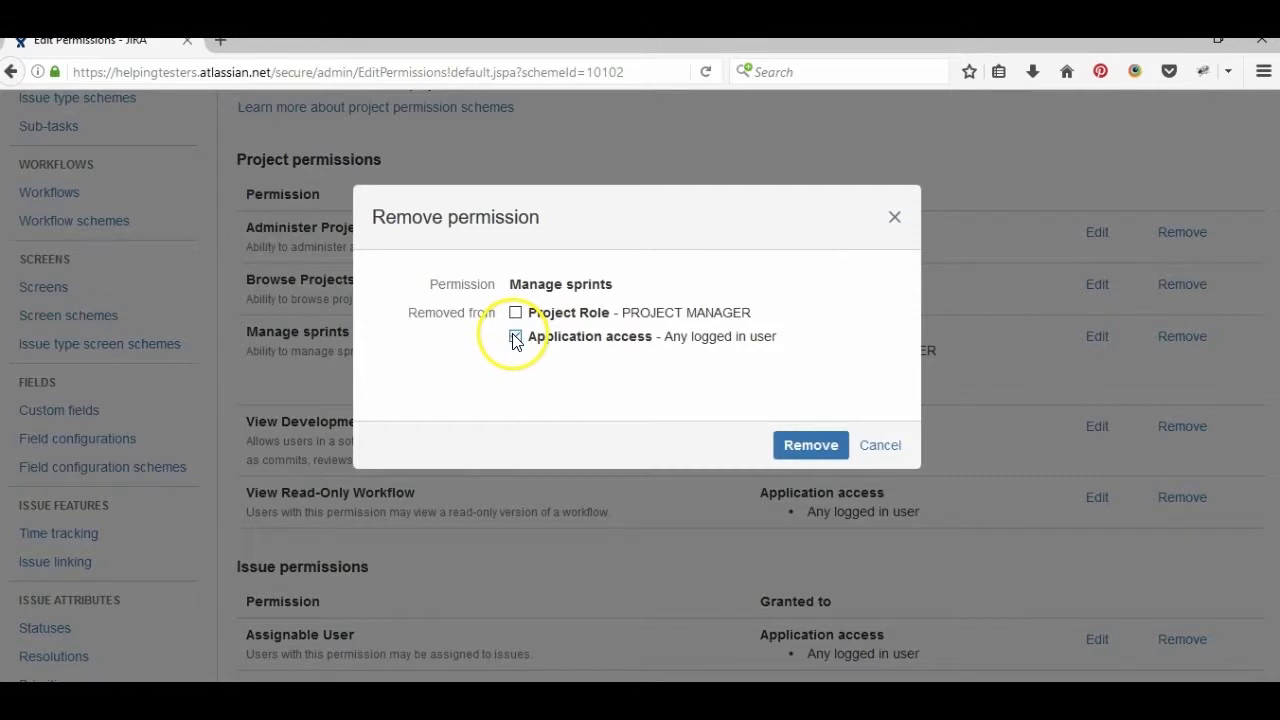
pyautogui.click(796, 443)
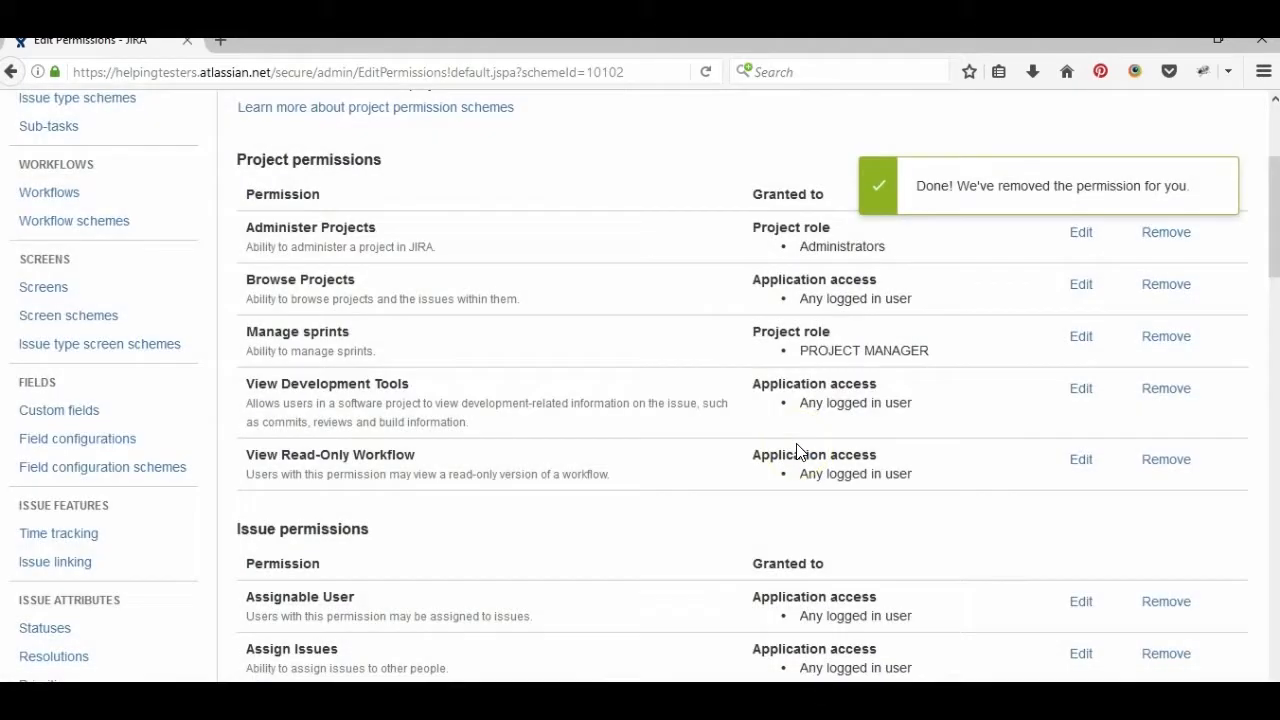
pyautogui.scroll(-6, 764, 456)
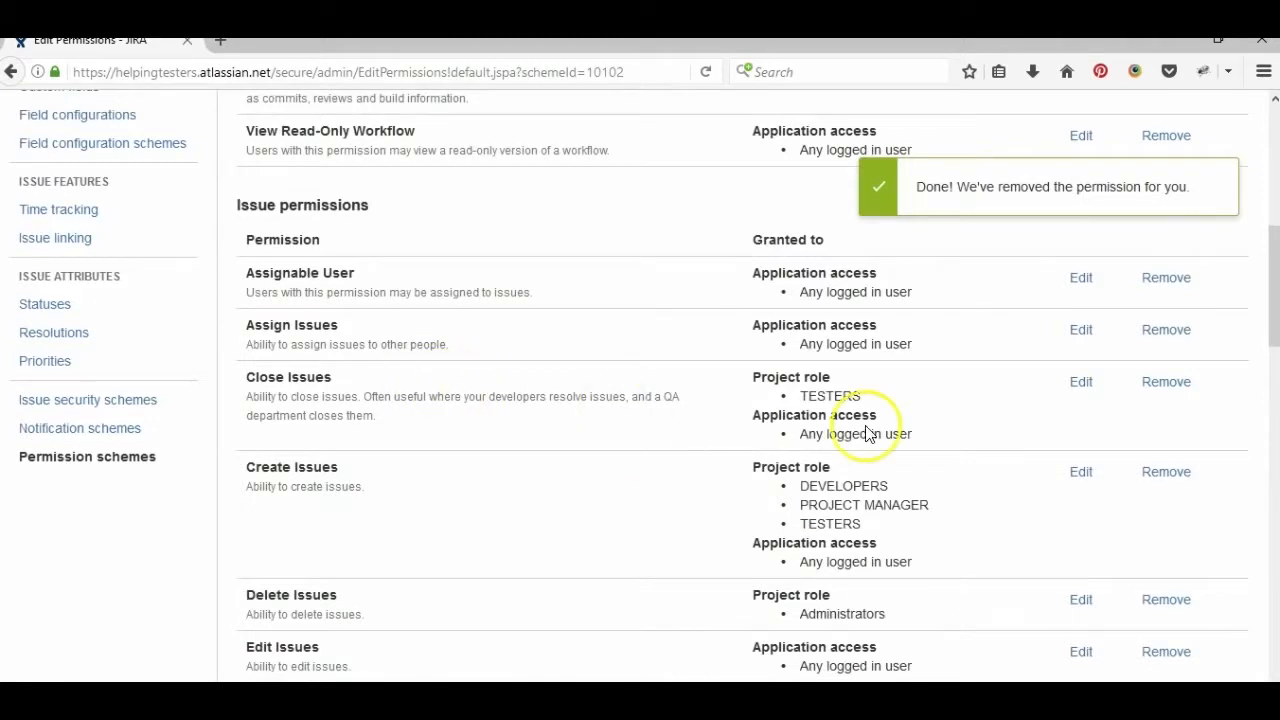
pyautogui.click(1166, 384)
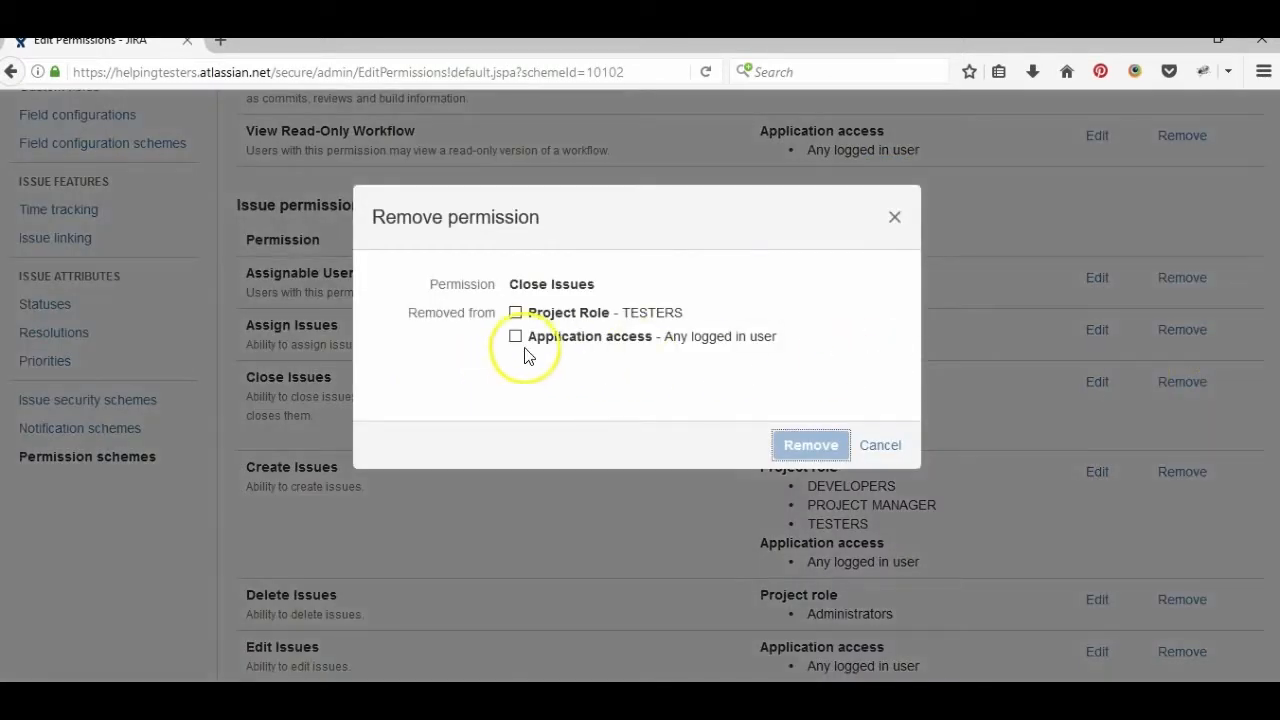
pyautogui.click(515, 336)
pyautogui.click(829, 452)
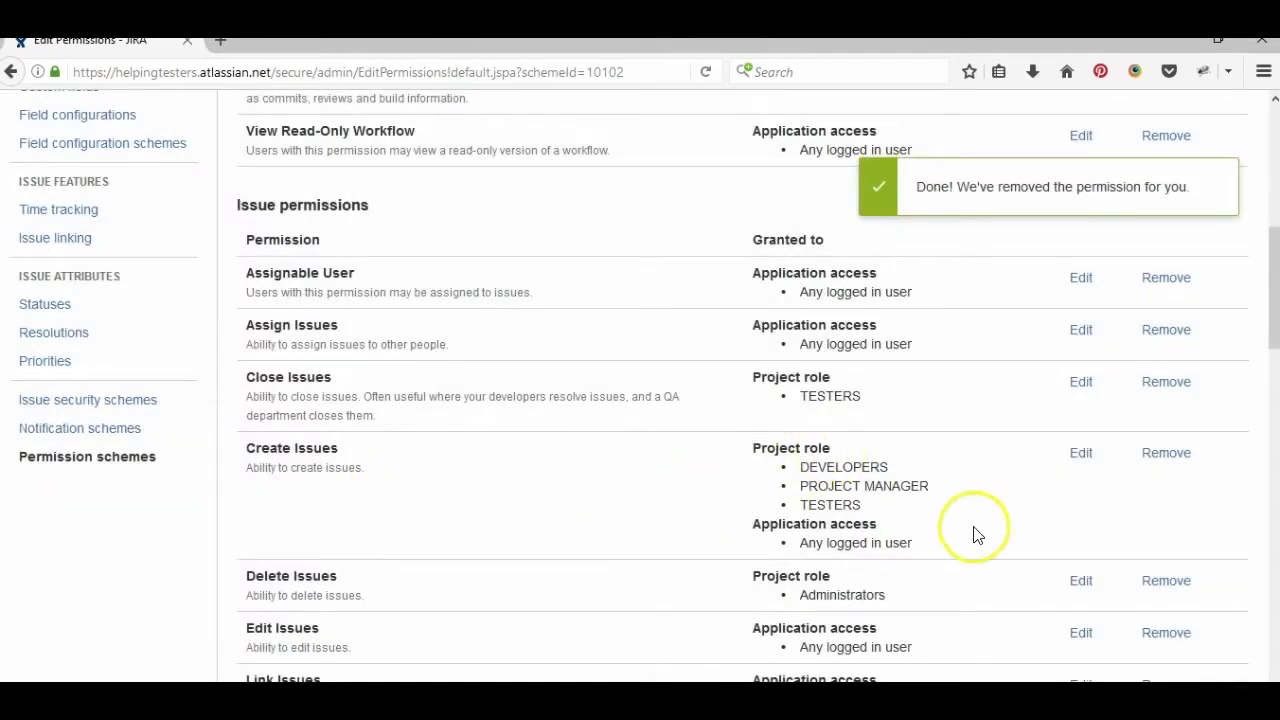
# - Remove Application access from Create Issues, leaving only the three project roles
pyautogui.click(1162, 454)
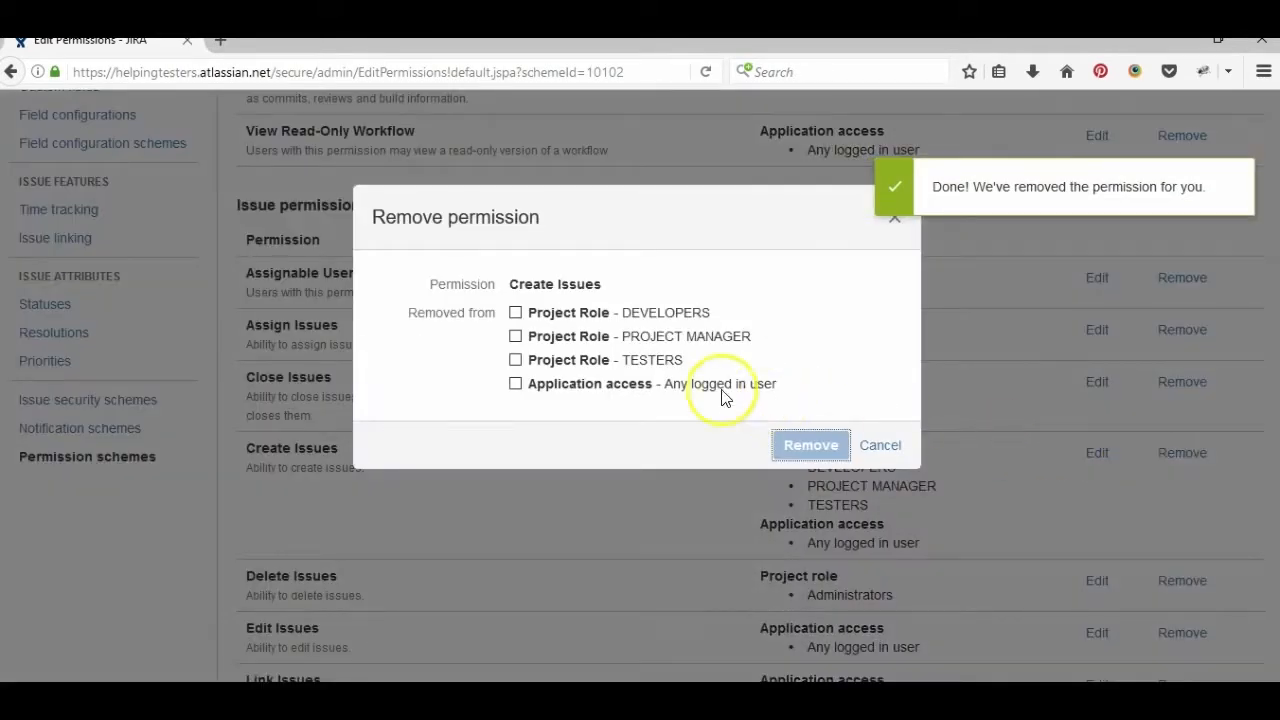
pyautogui.click(669, 390)
pyautogui.click(783, 441)
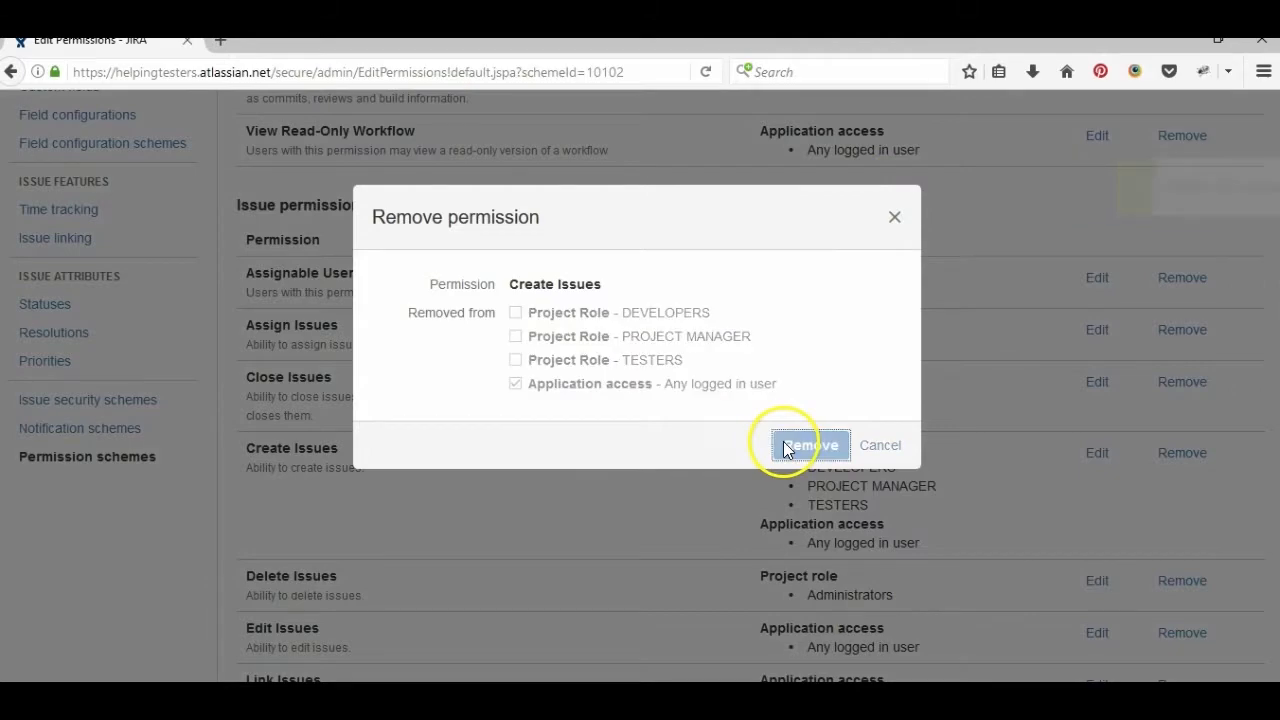
pyautogui.scroll(-5, 687, 503)
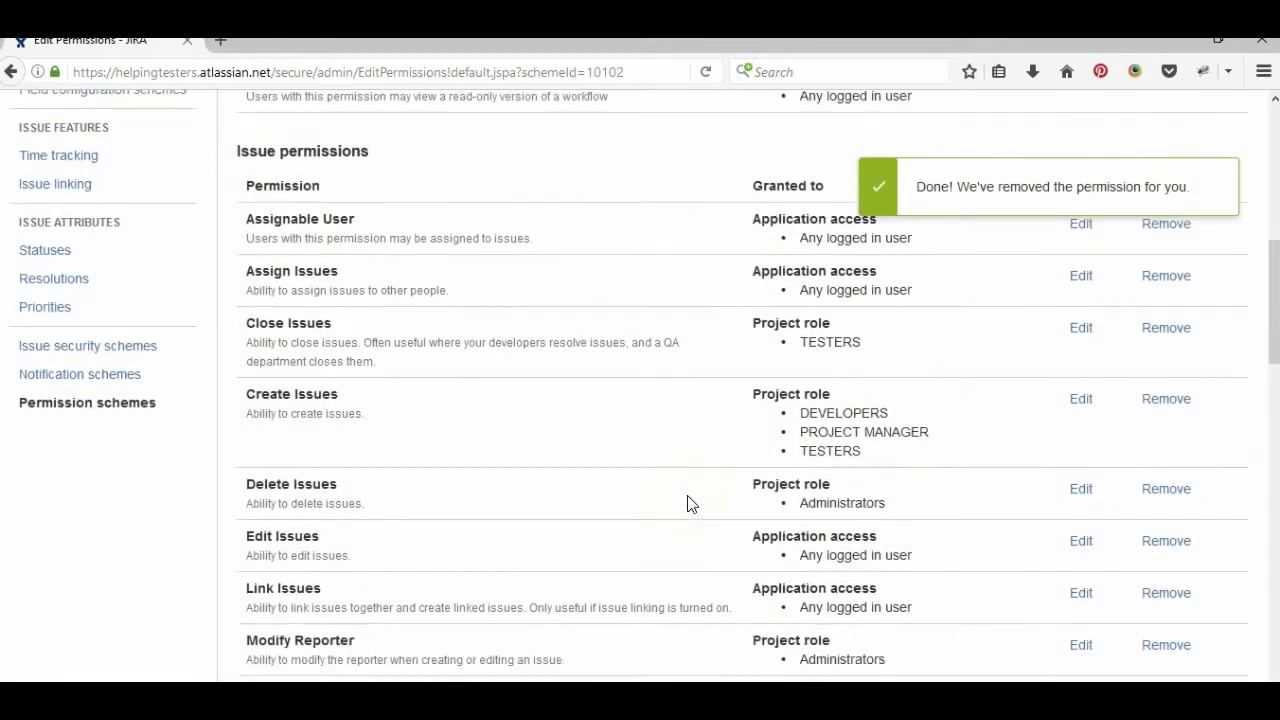
pyautogui.scroll(2, 687, 503)
pyautogui.scroll(8, 687, 503)
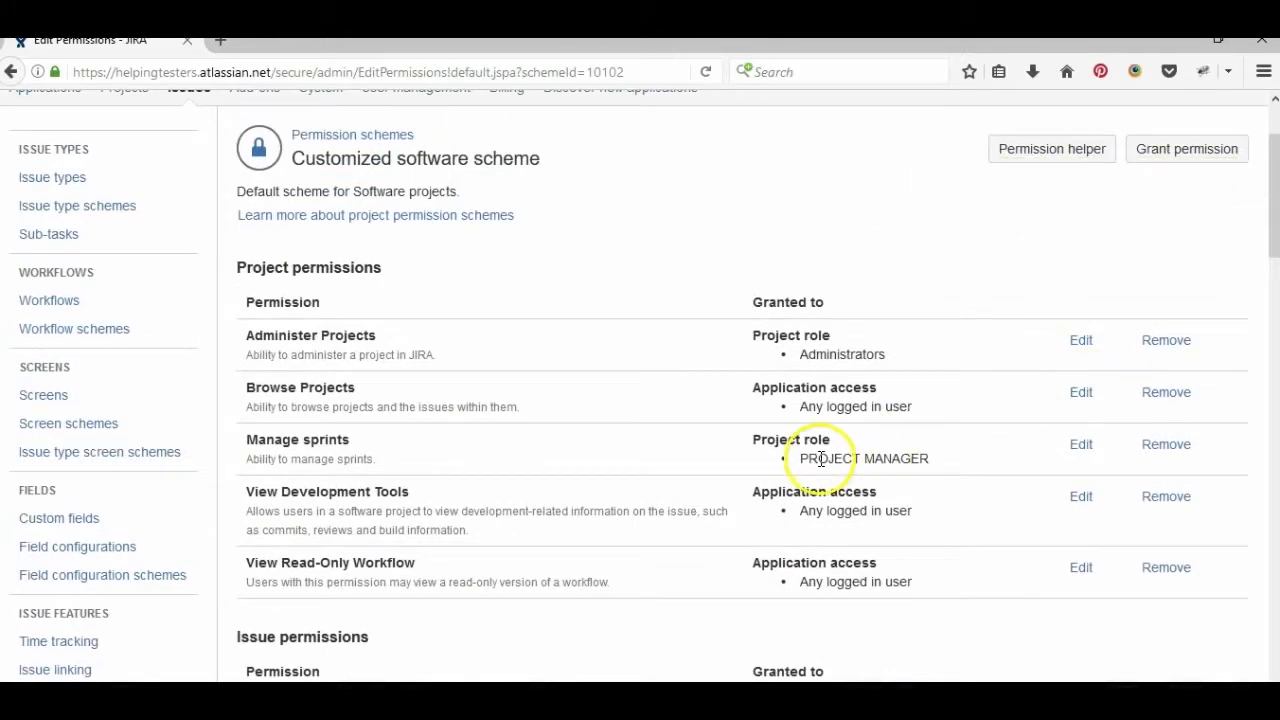
# - Scroll through the Customized software scheme's permissions to review the grants
pyautogui.scroll(-6, 820, 457)
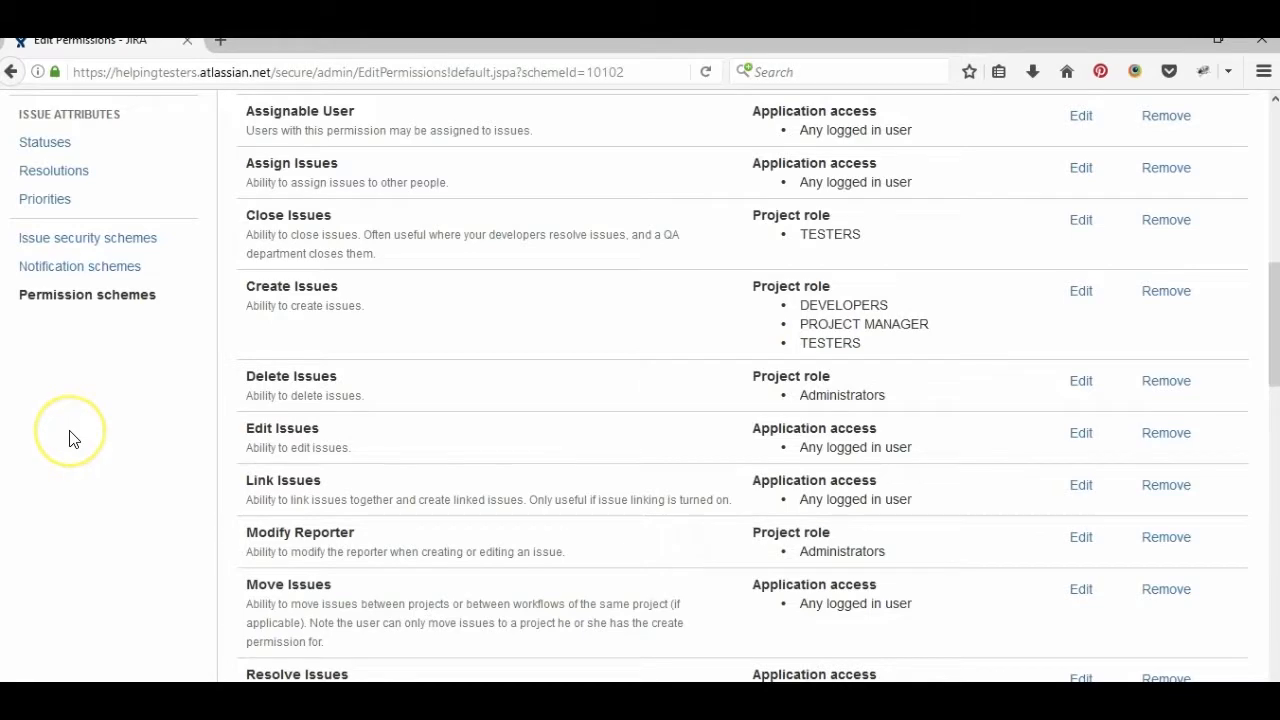
pyautogui.scroll(2, 70, 436)
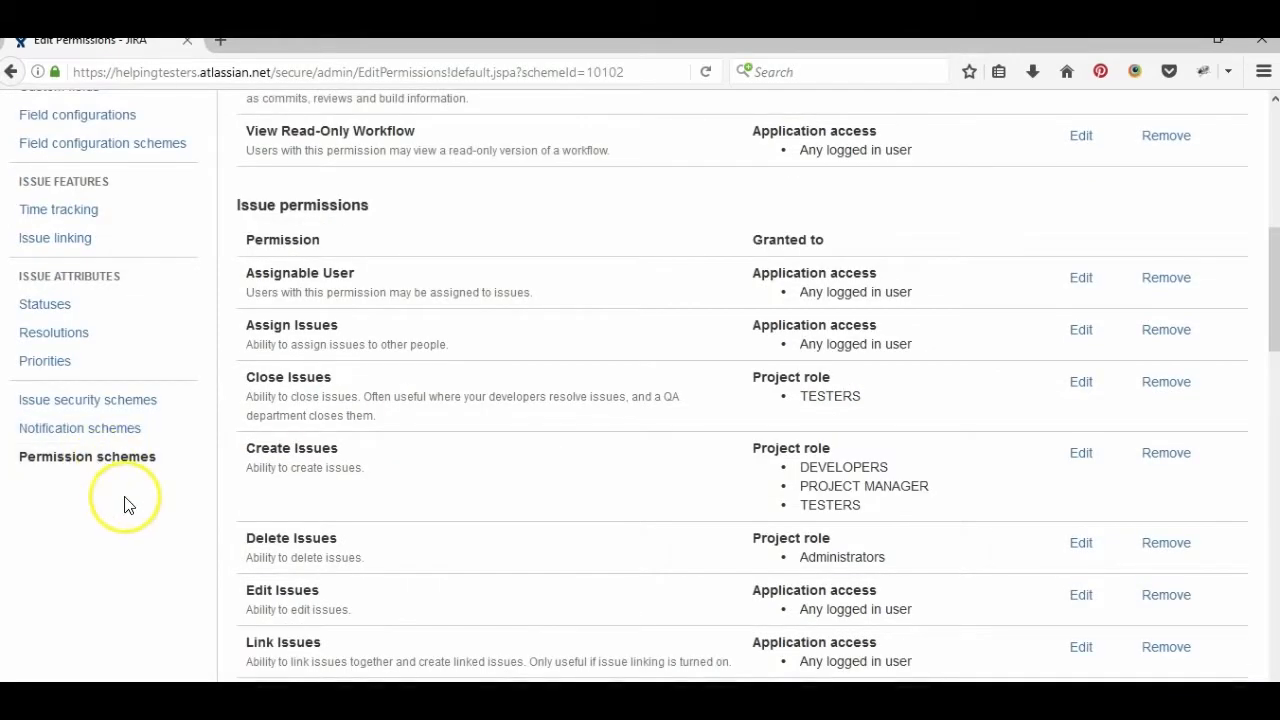
pyautogui.scroll(5, 126, 503)
pyautogui.scroll(2, 126, 503)
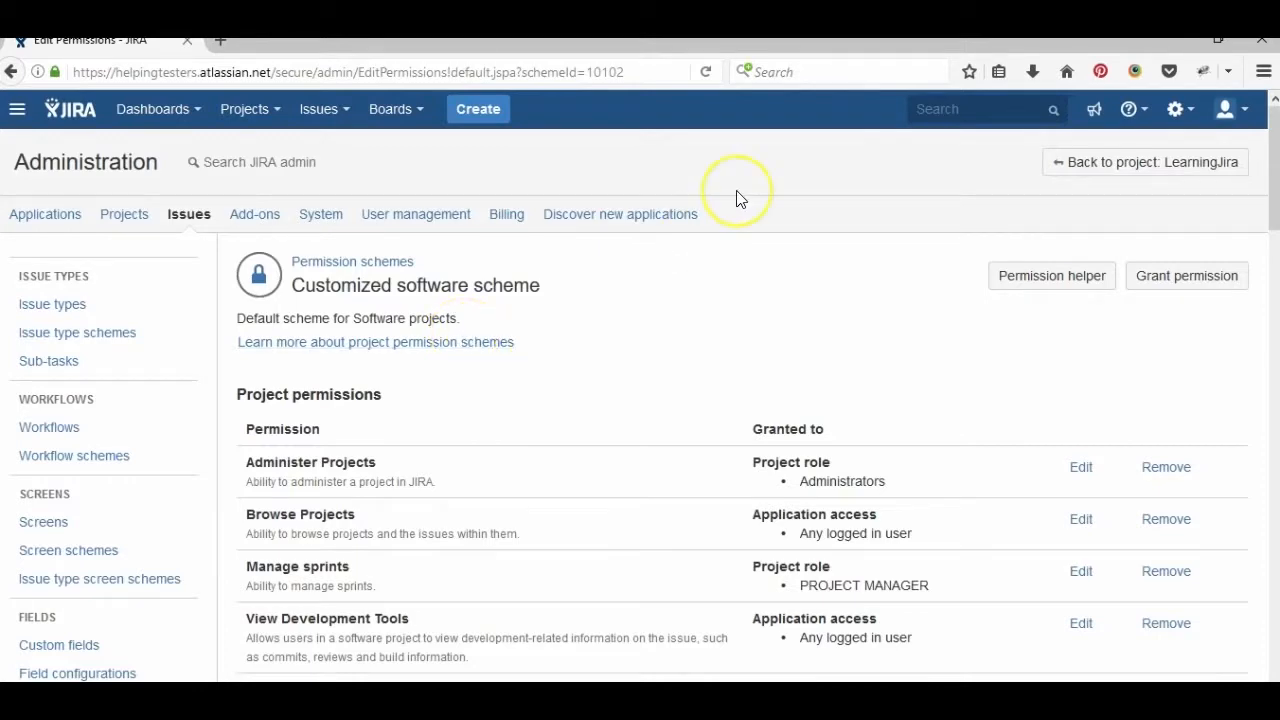
pyautogui.scroll(-10, 736, 197)
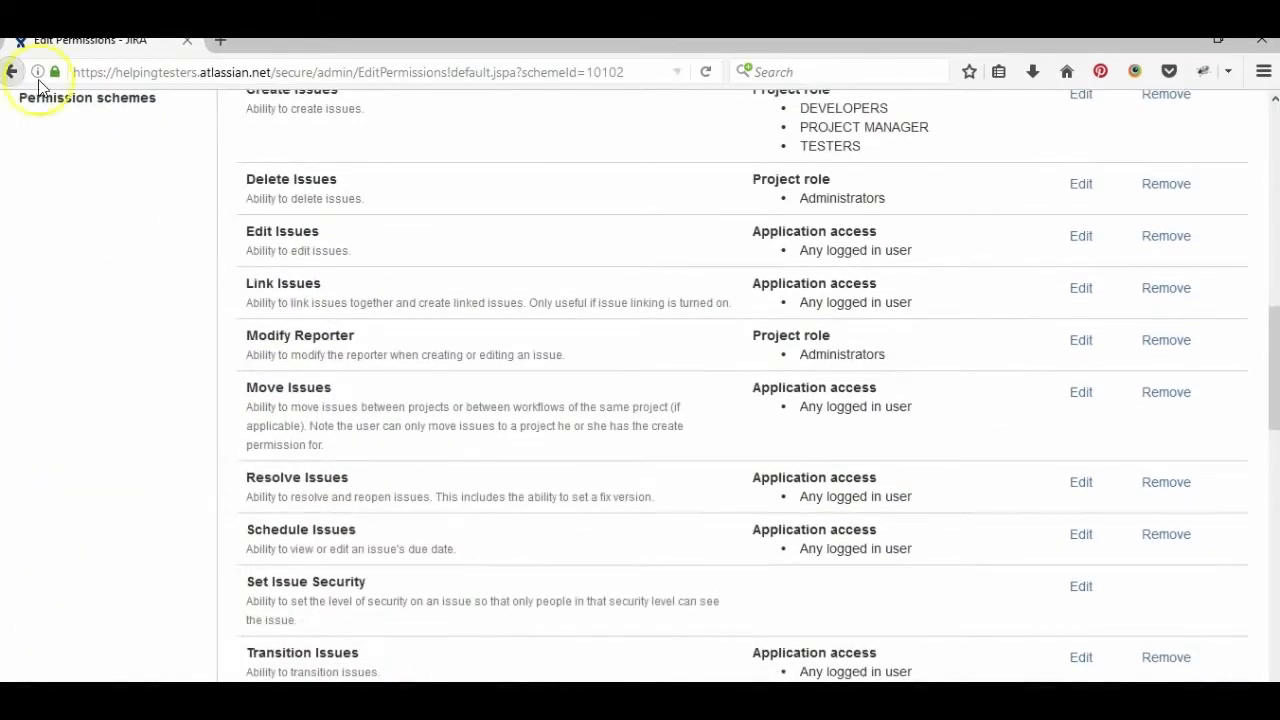
# - Return to Permission schemes to check which projects use each scheme
pyautogui.click(91, 108)
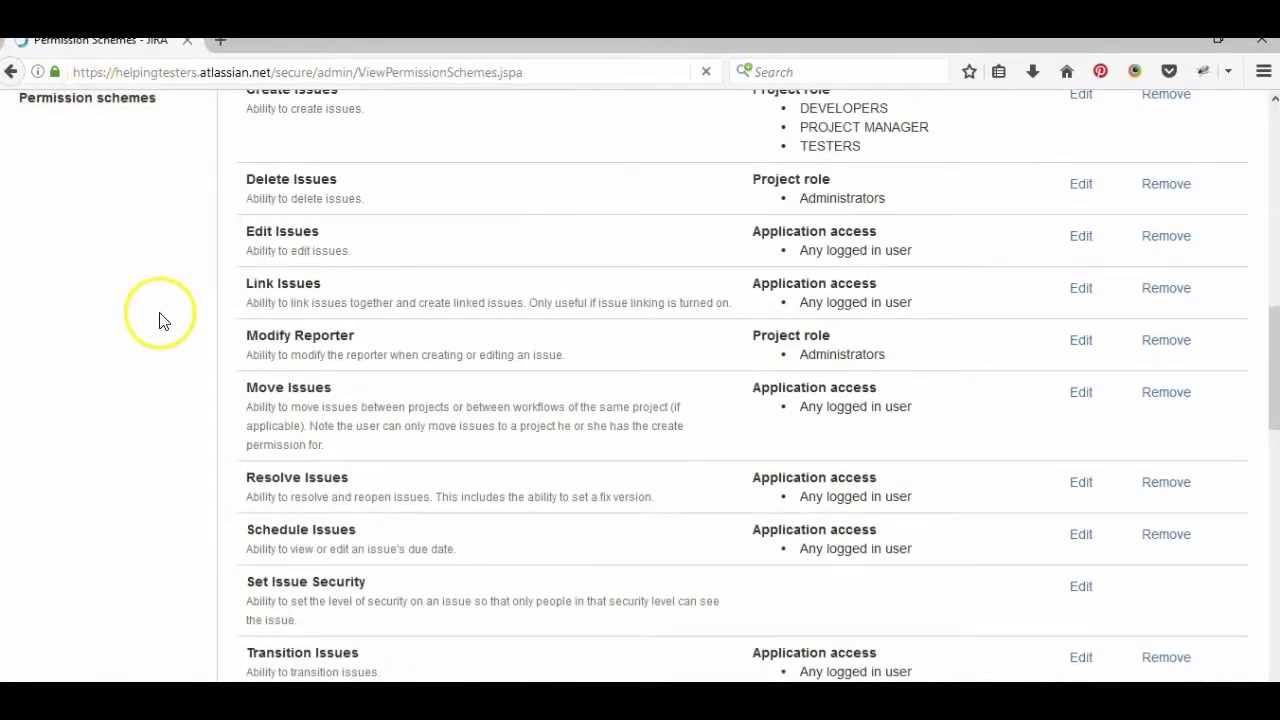
pyautogui.scroll(-3, 160, 322)
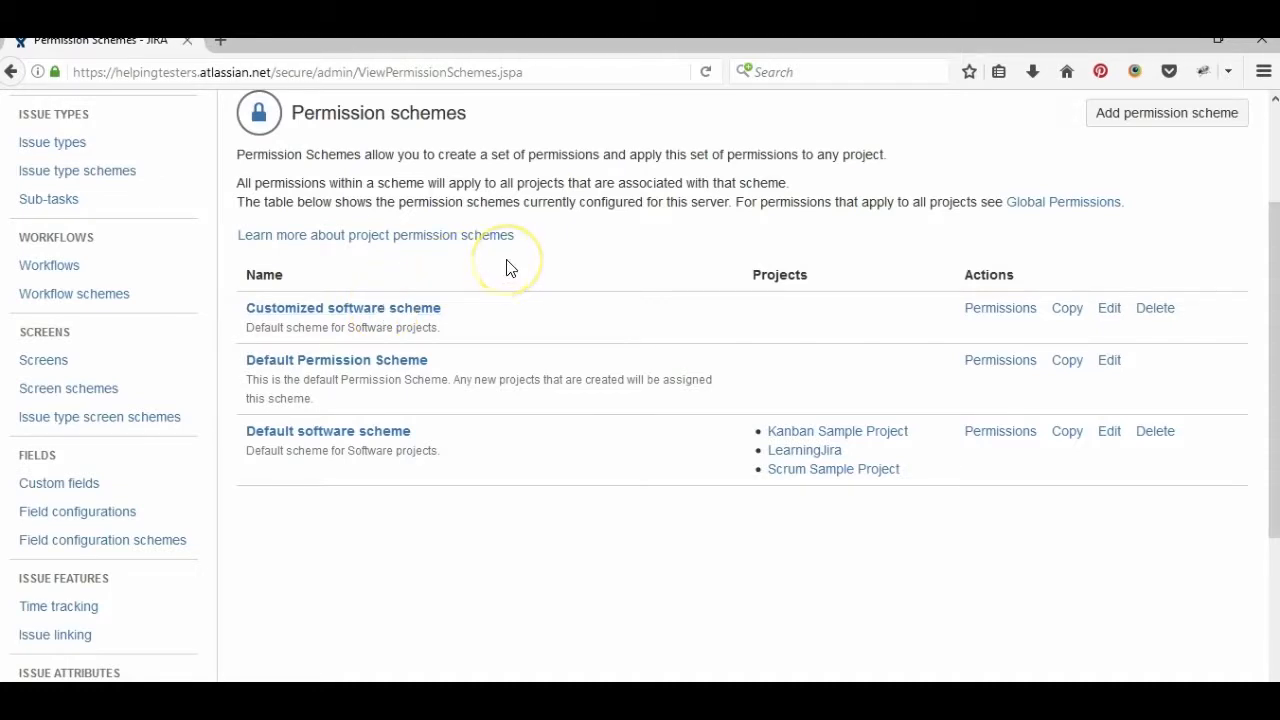
pyautogui.scroll(1, 507, 265)
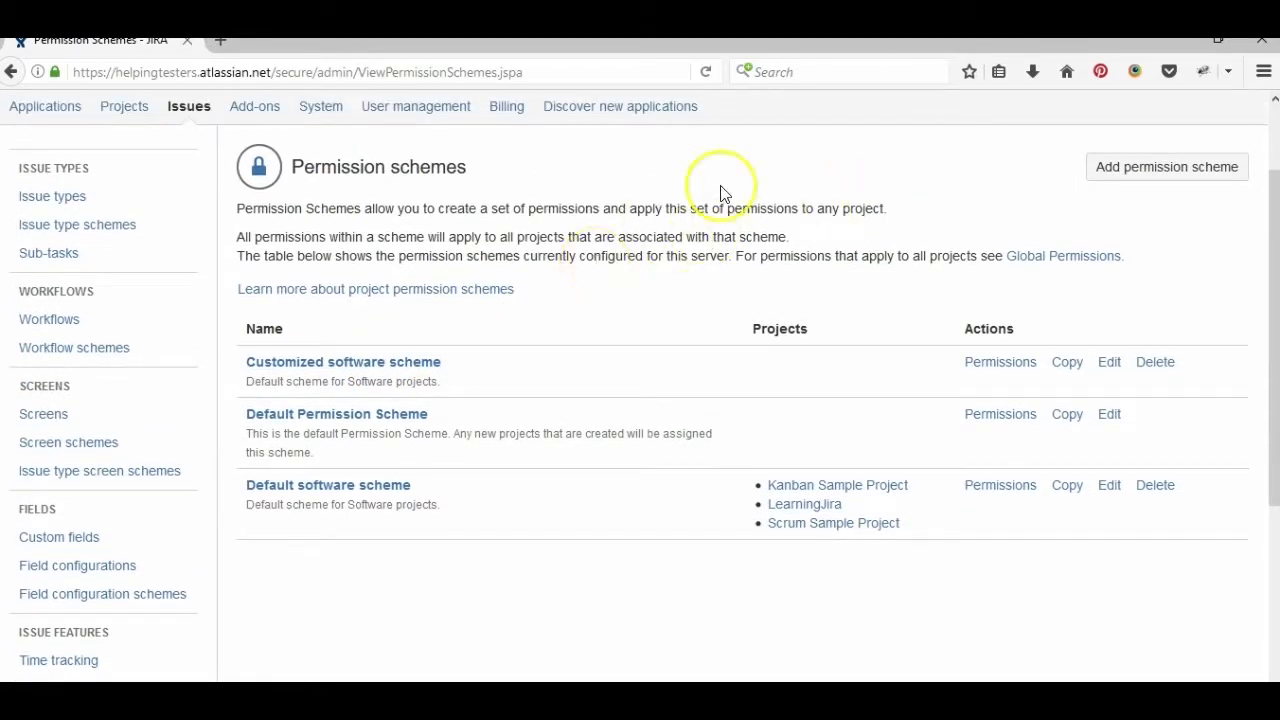
pyautogui.scroll(2, 724, 193)
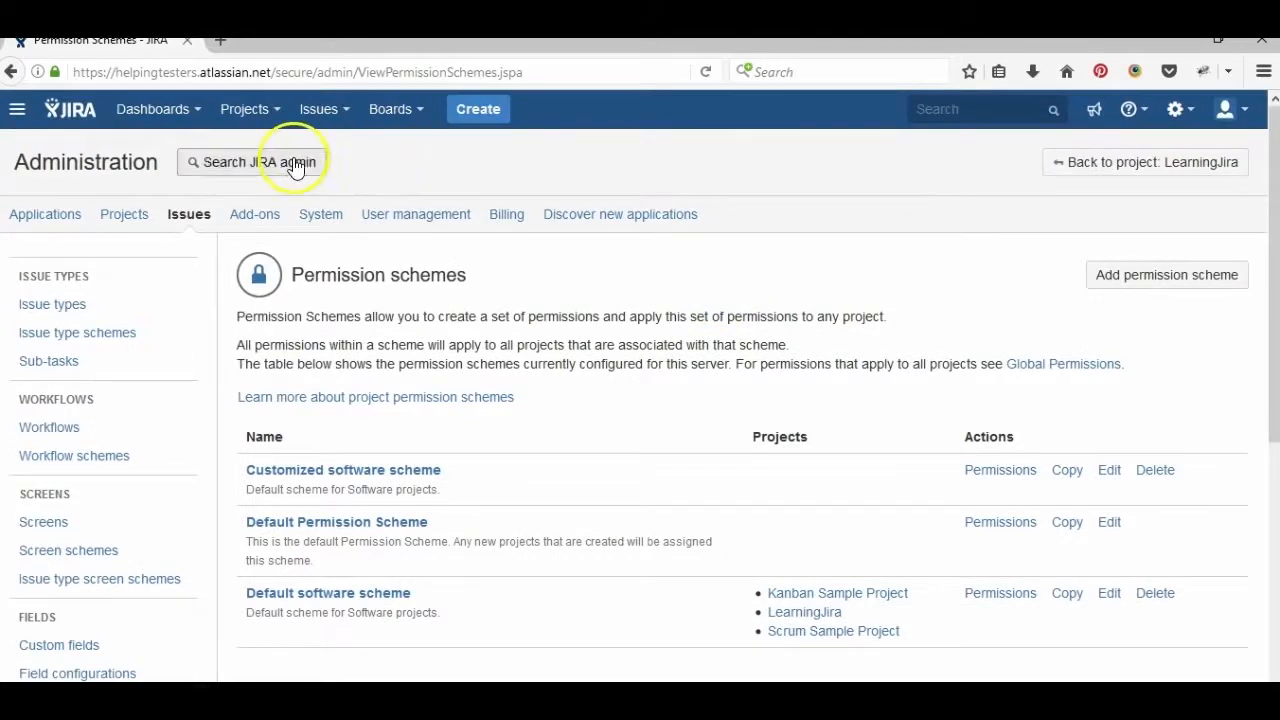
pyautogui.click(125, 216)
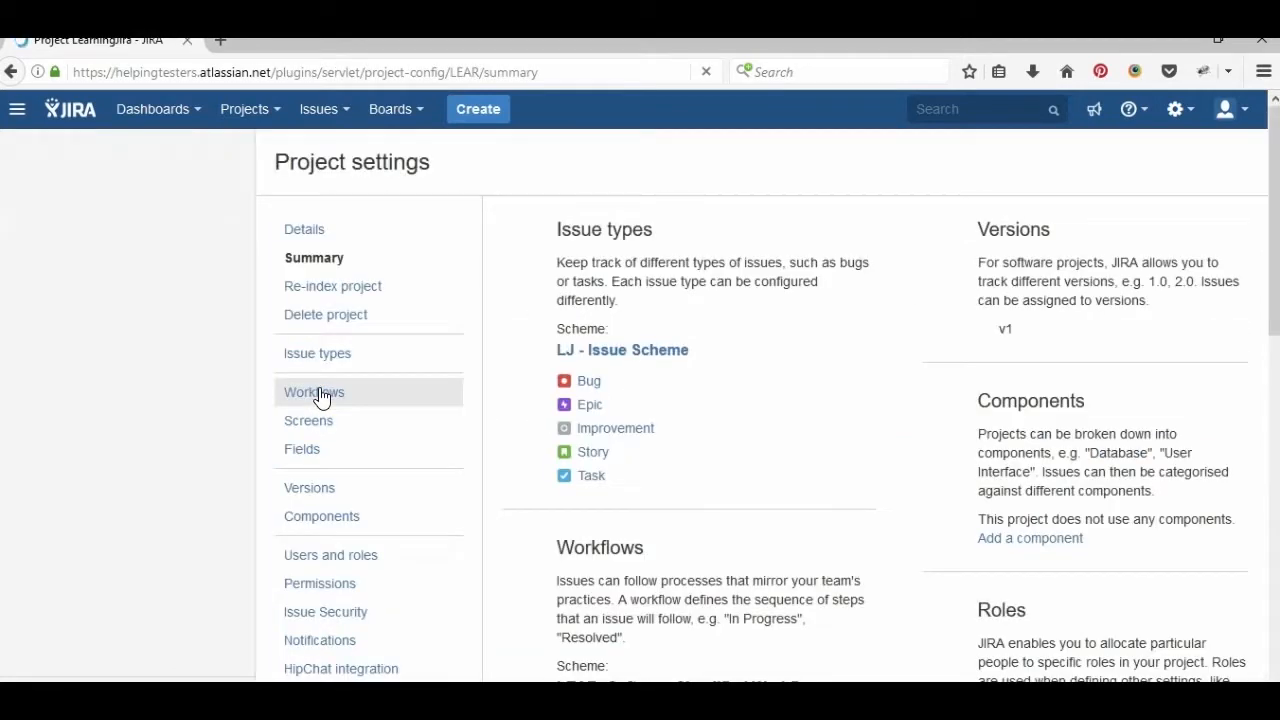
# - Associate LearningJira's permissions with the Customized software scheme via Use a different scheme
pyautogui.scroll(-1, 321, 397)
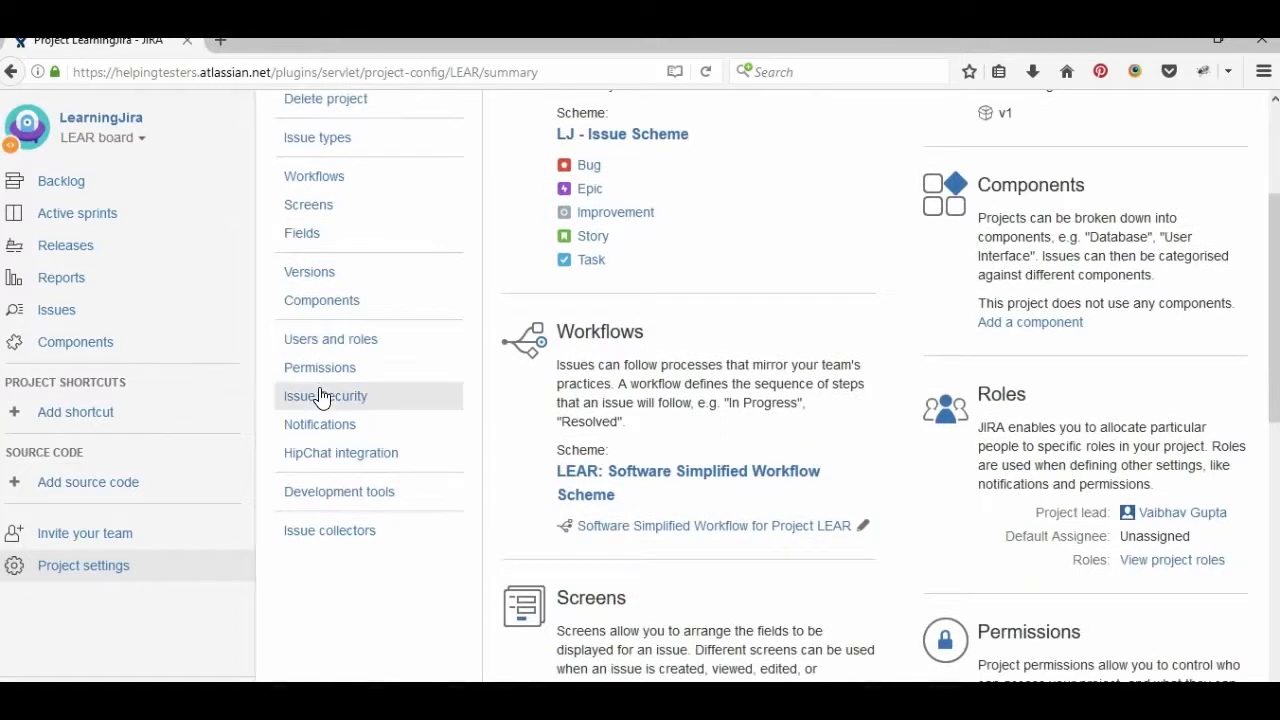
pyautogui.click(315, 378)
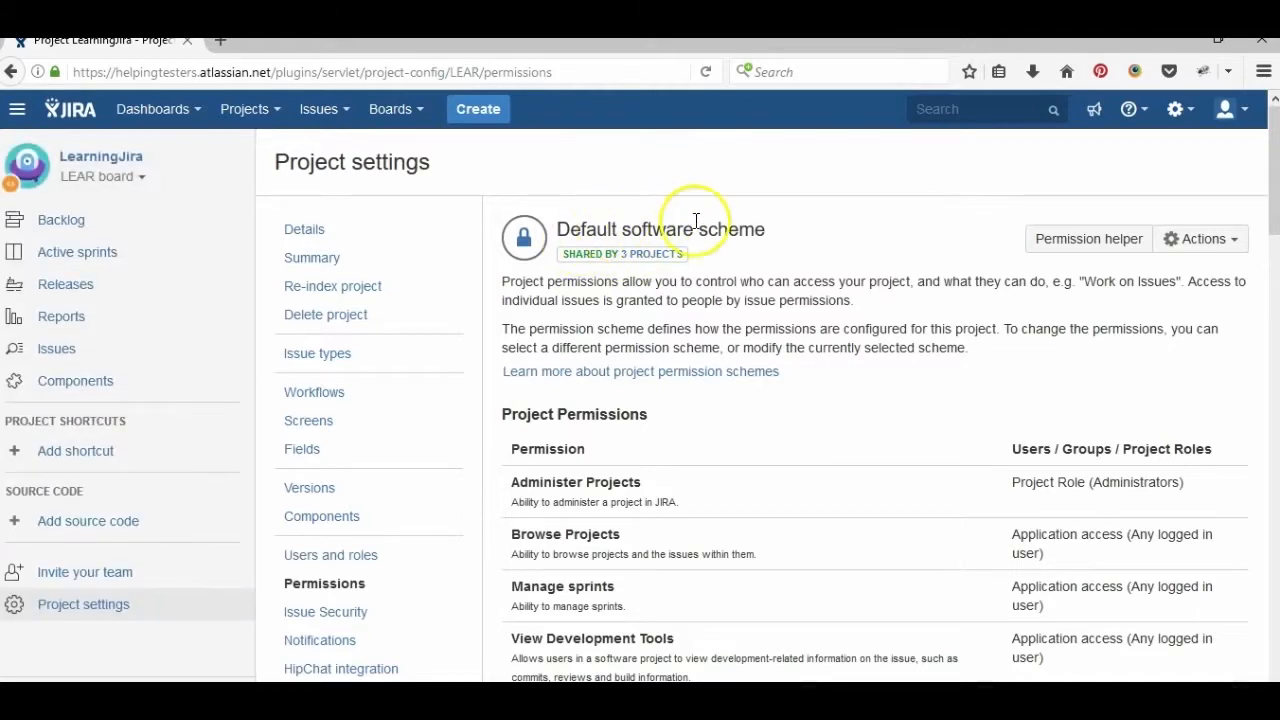
pyautogui.click(1173, 240)
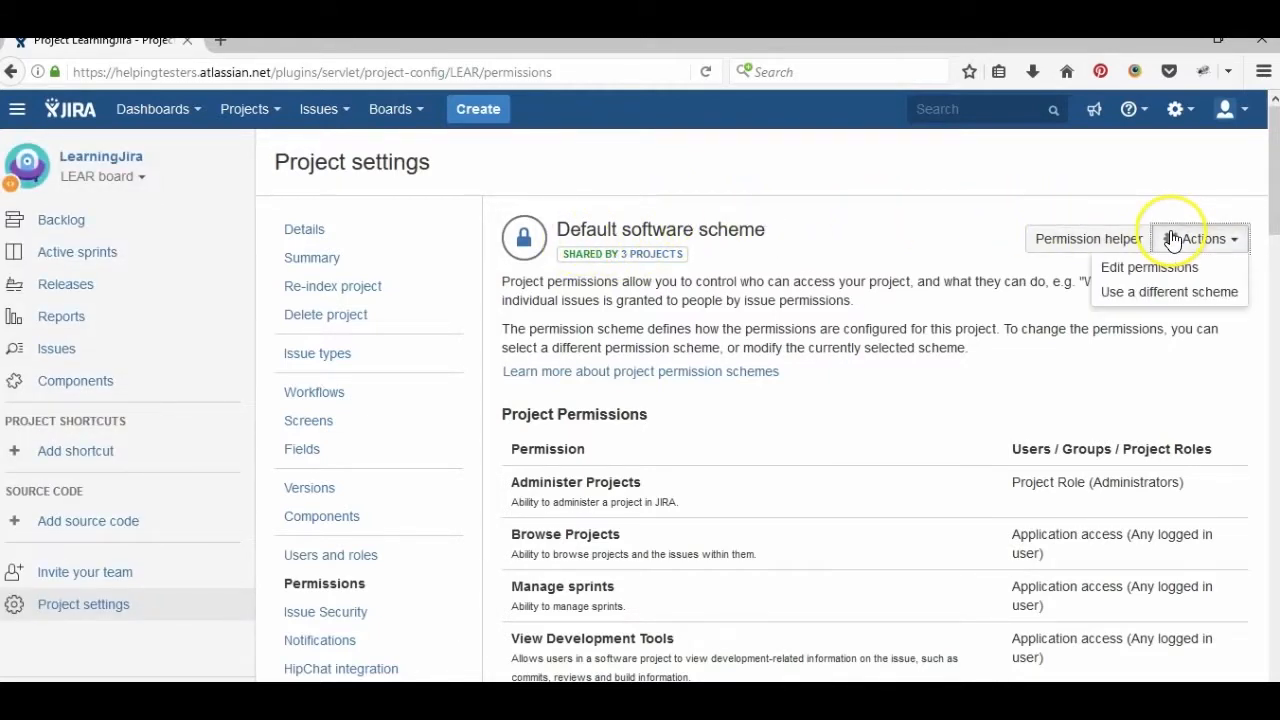
pyautogui.click(1176, 292)
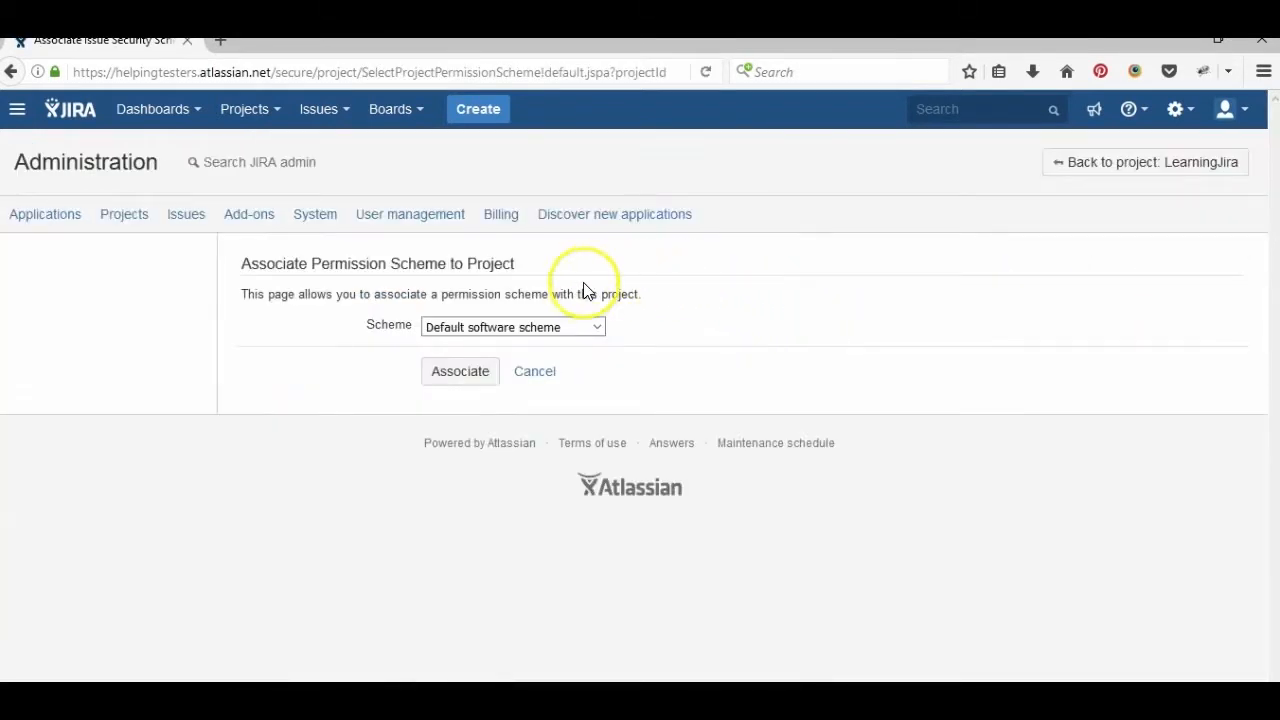
pyautogui.click(580, 329)
pyautogui.click(531, 347)
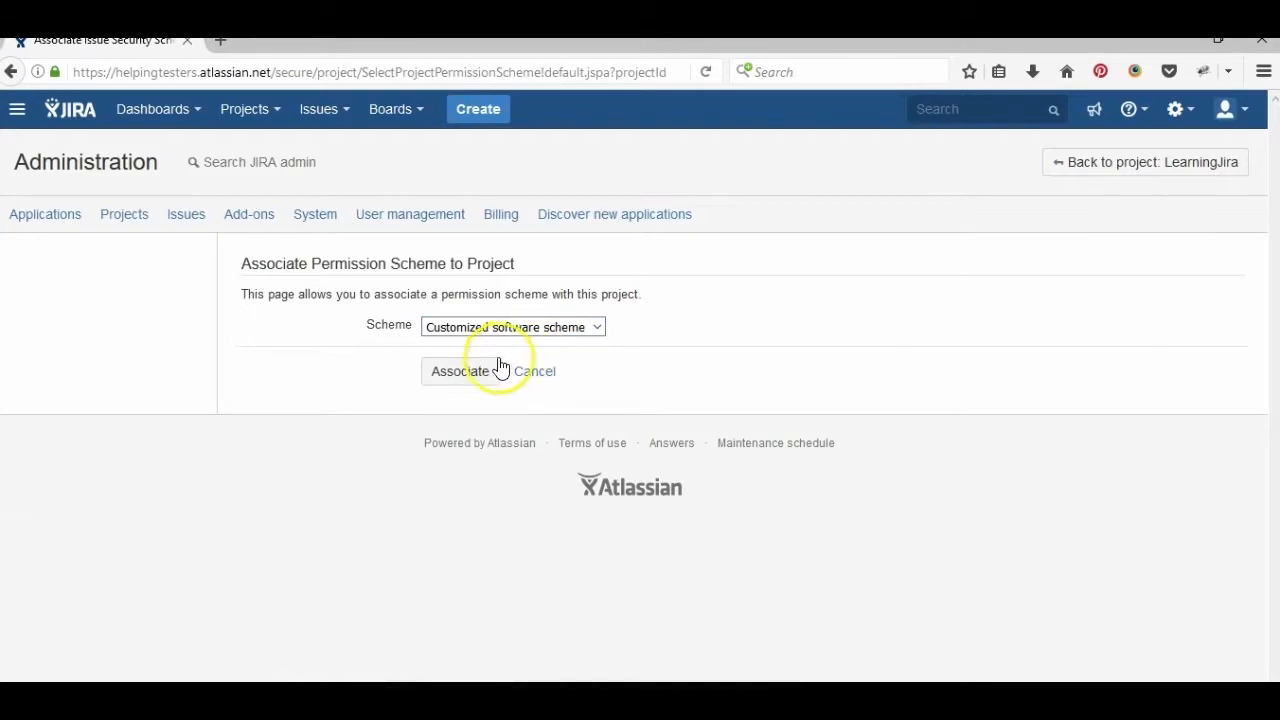
pyautogui.click(477, 380)
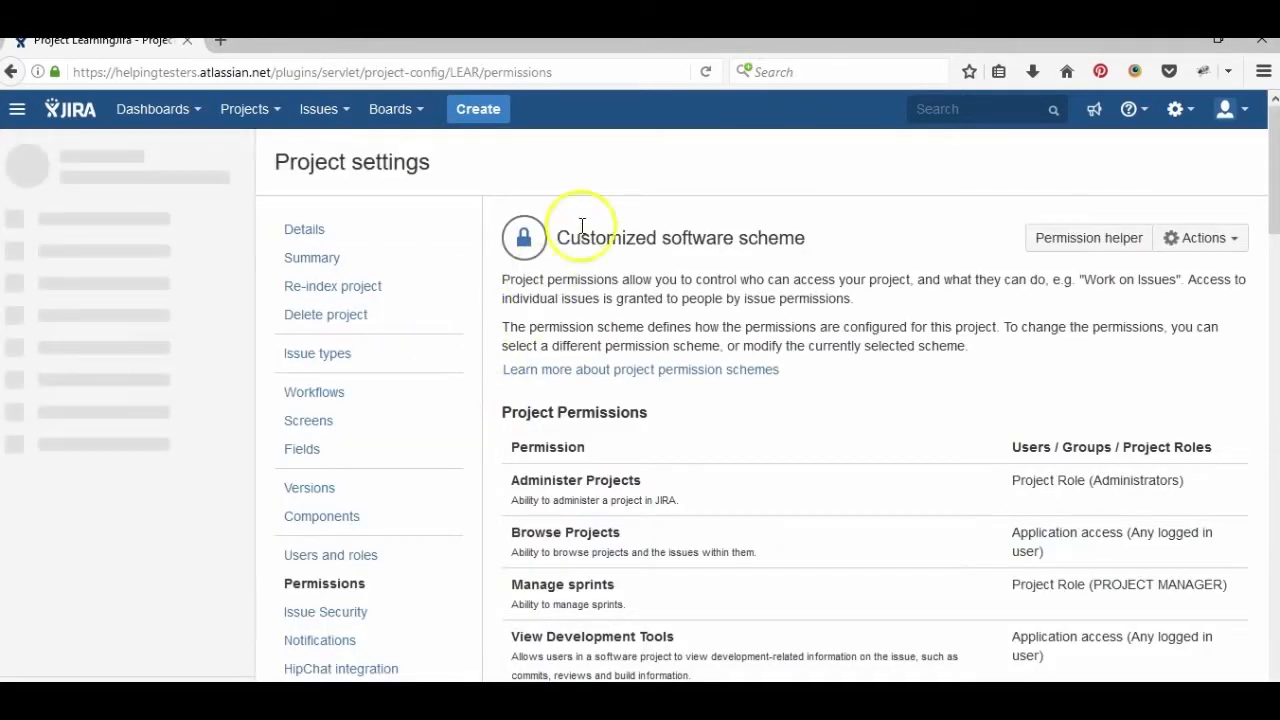
# - Confirm LearningJira's Manage sprints permission now requires the PROJECT MANAGER role, then go to Users and roles
pyautogui.scroll(-5, 766, 320)
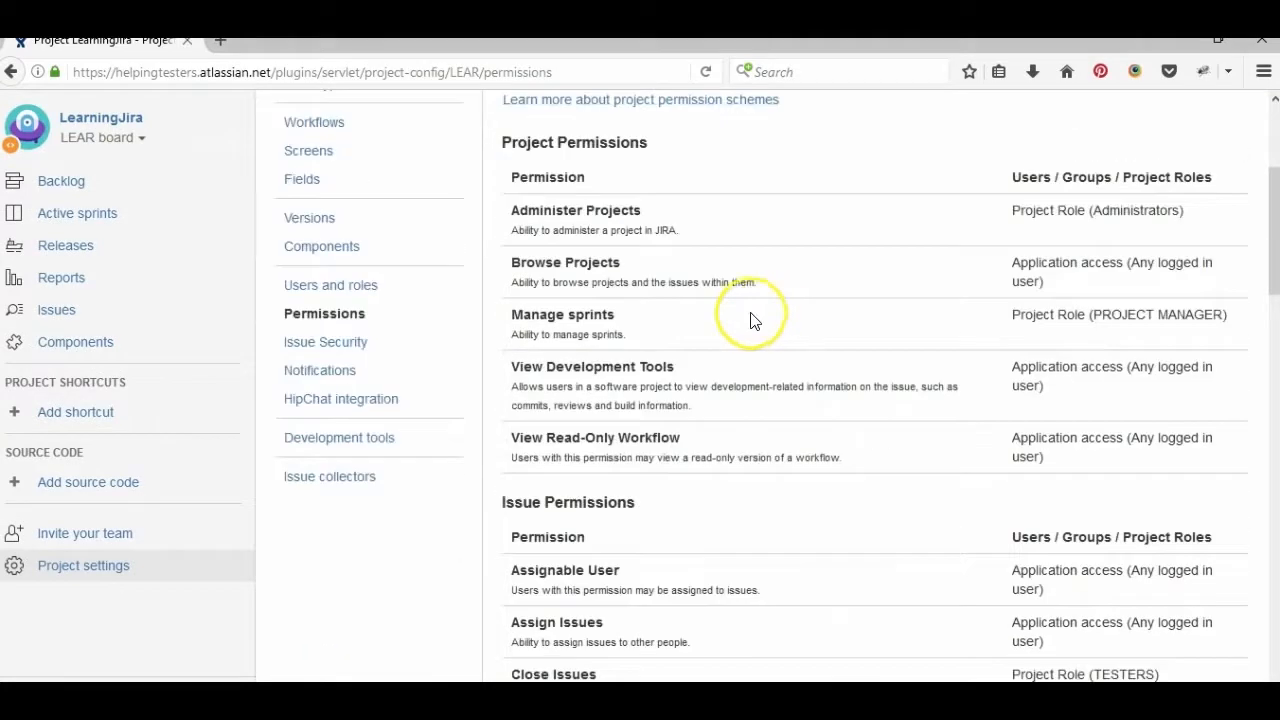
pyautogui.tripleClick(1060, 316)
pyautogui.scroll(-5, 1060, 318)
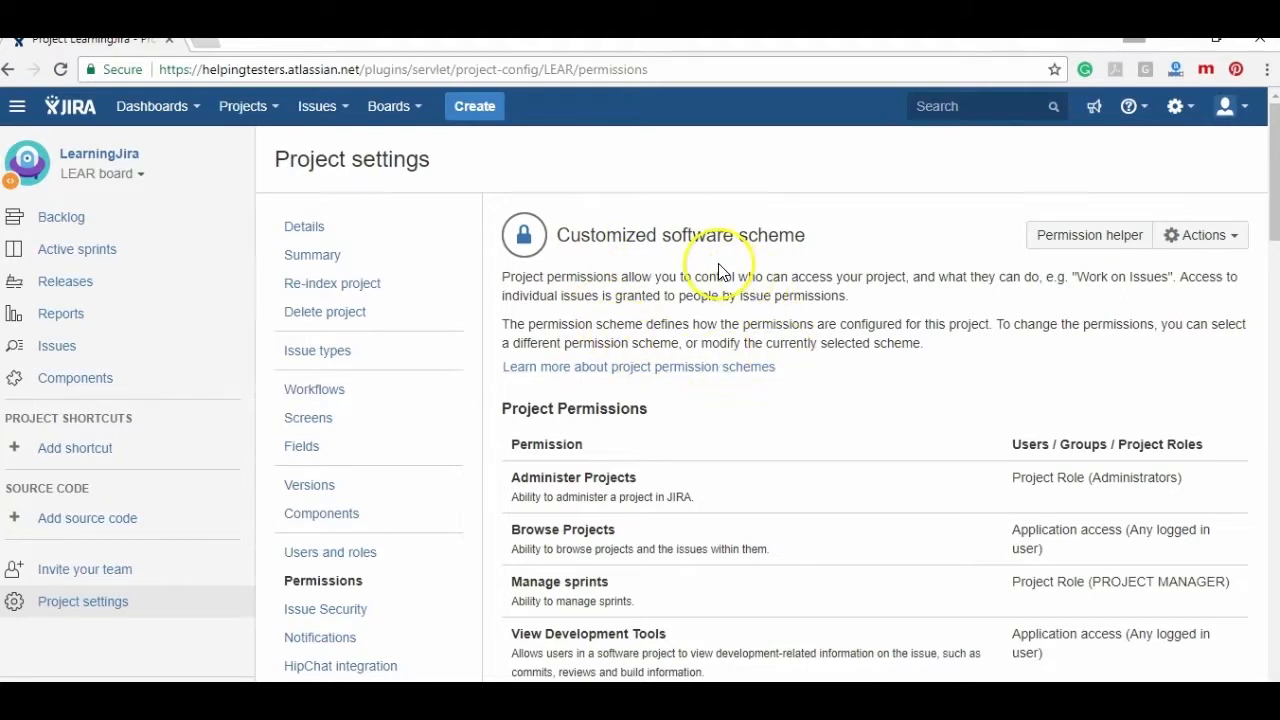
pyautogui.click(400, 557)
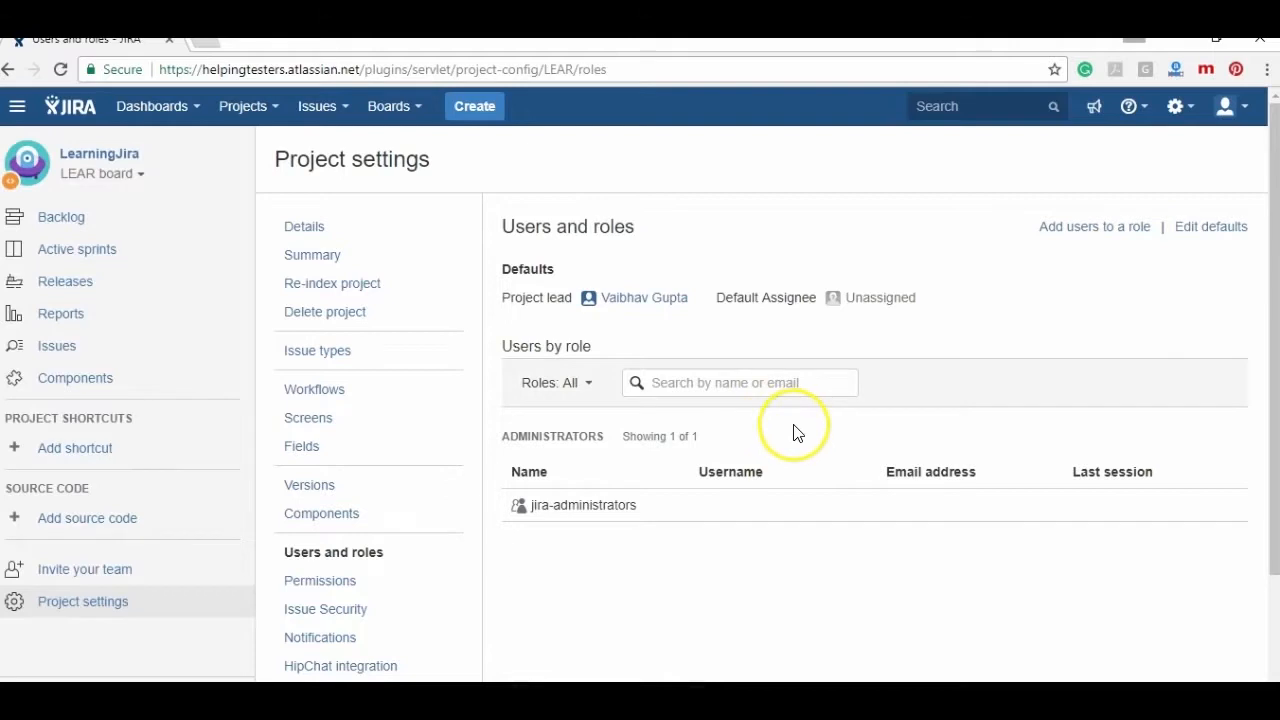
# - Add the Customer user to the project's CUTOMERS role
pyautogui.click(1078, 230)
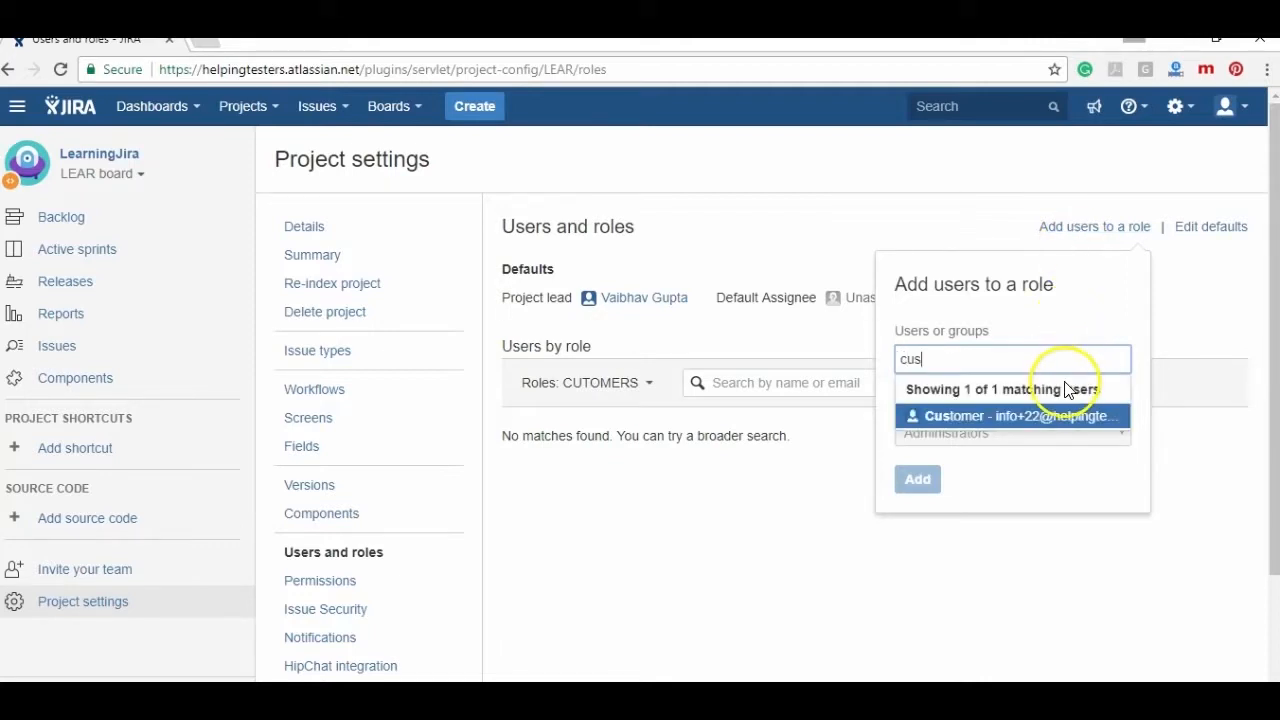
pyautogui.click(1063, 417)
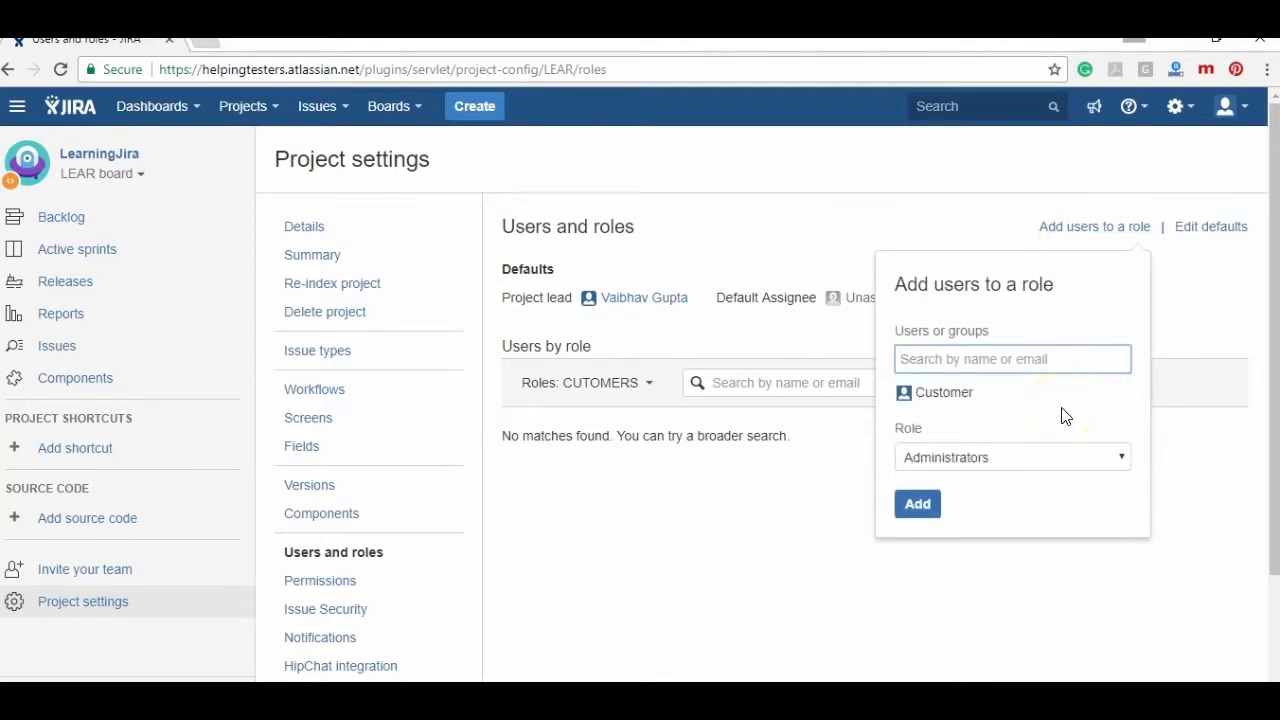
pyautogui.click(1042, 461)
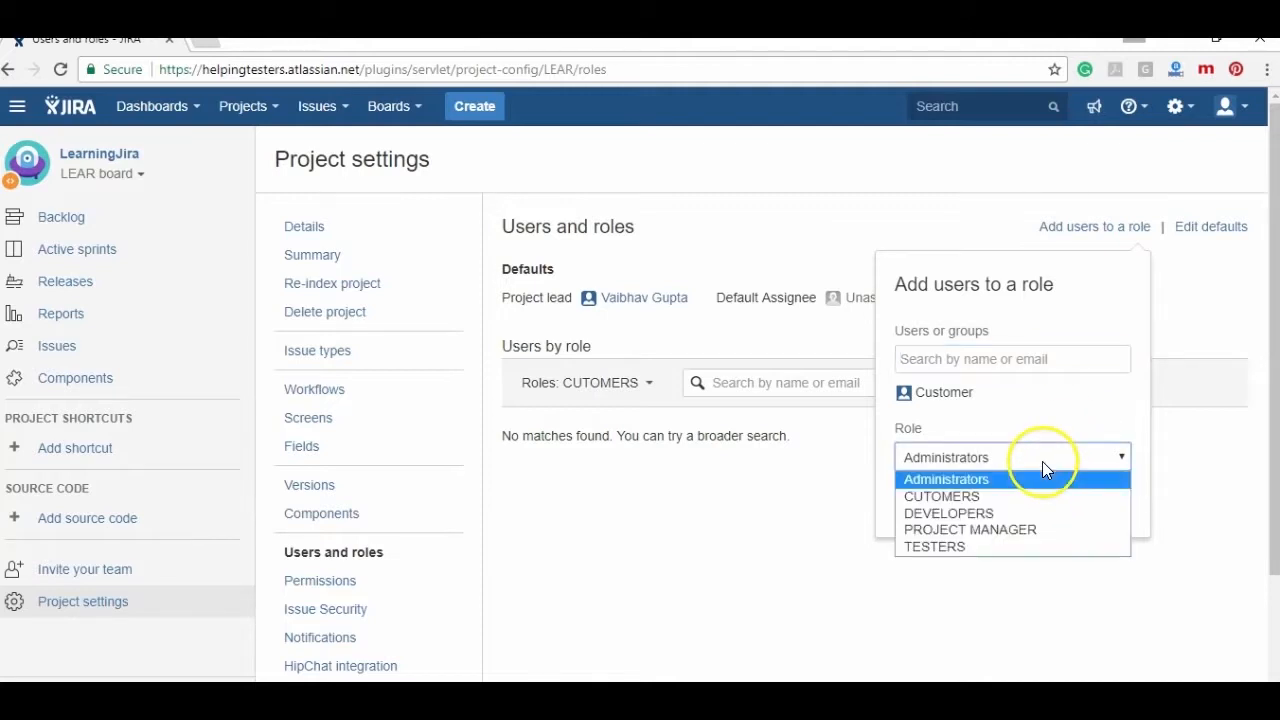
pyautogui.click(996, 499)
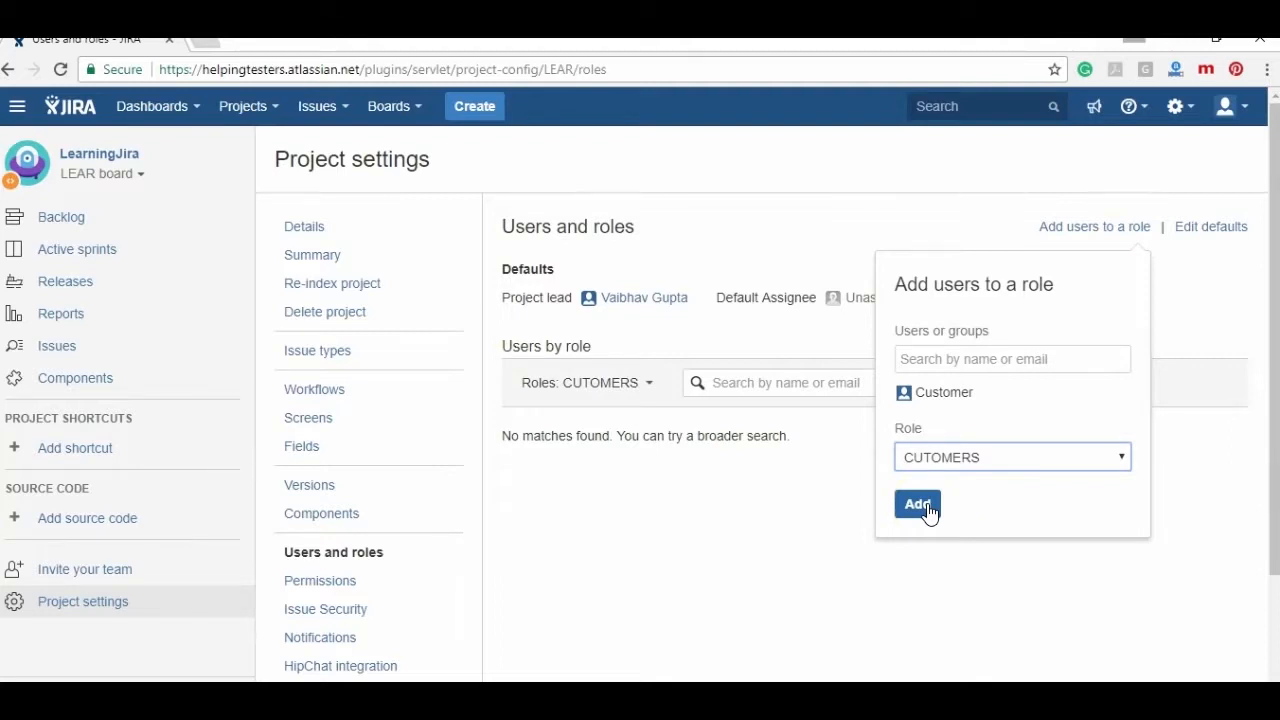
pyautogui.click(928, 508)
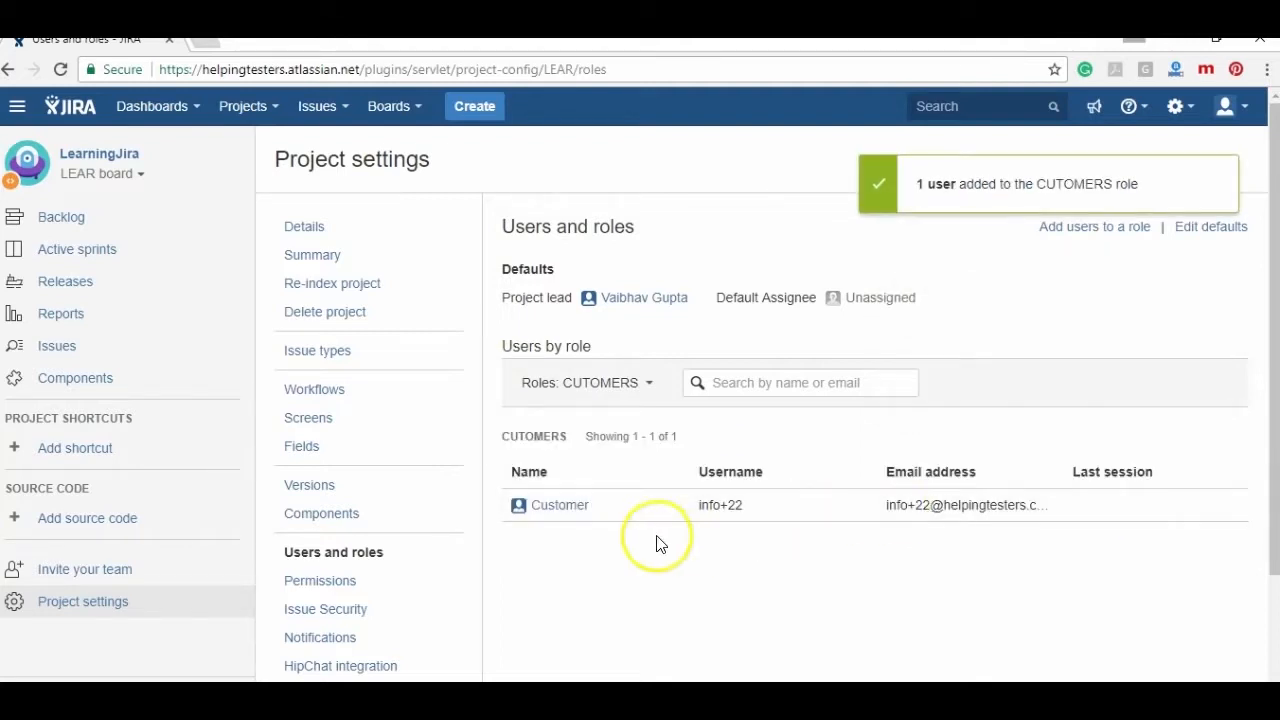
# - Filter roles to DEVELOPERS and add the Developer user to the DEVELOPERS role
pyautogui.click(634, 395)
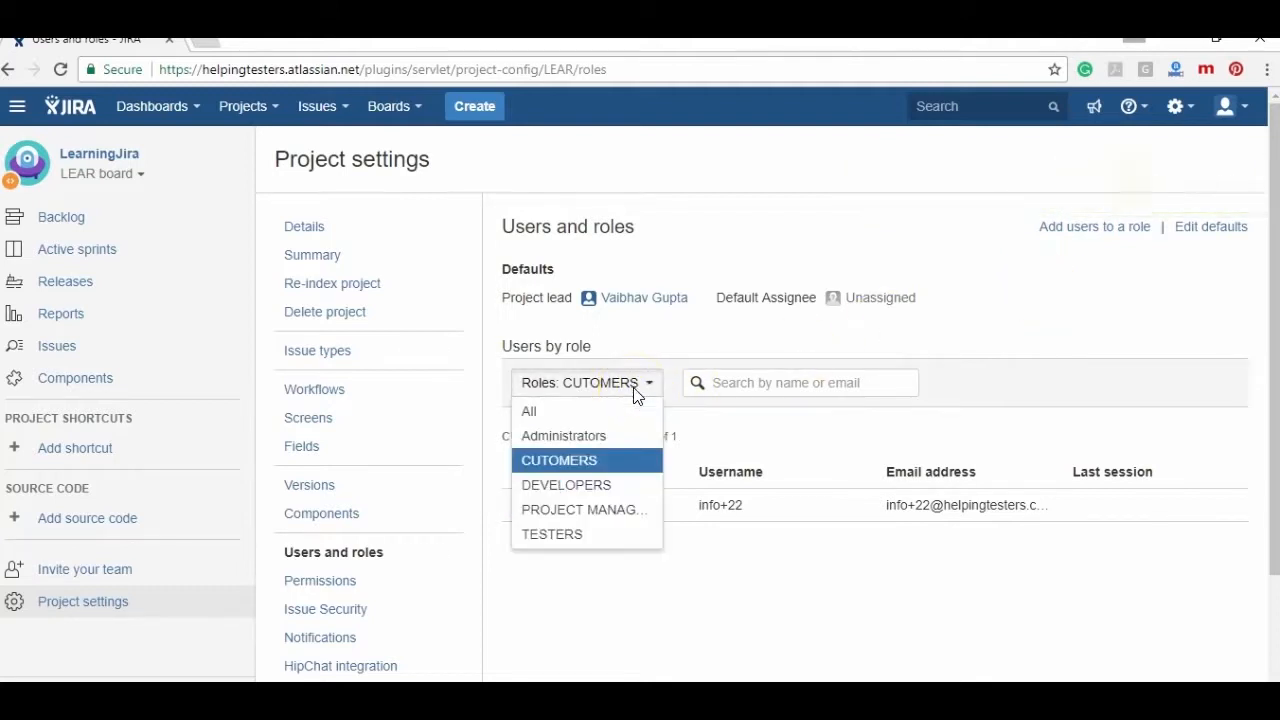
pyautogui.click(605, 484)
pyautogui.click(1094, 226)
pyautogui.write('dev')
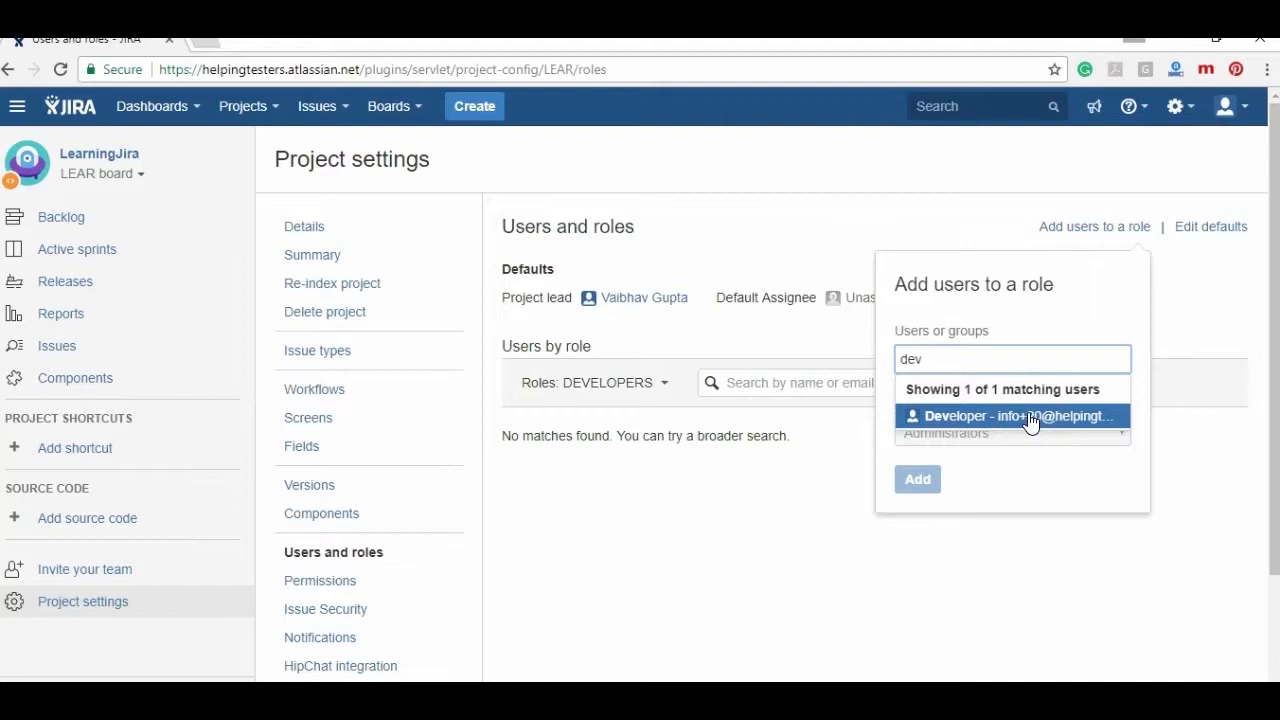
pyautogui.click(1030, 418)
pyautogui.click(1034, 456)
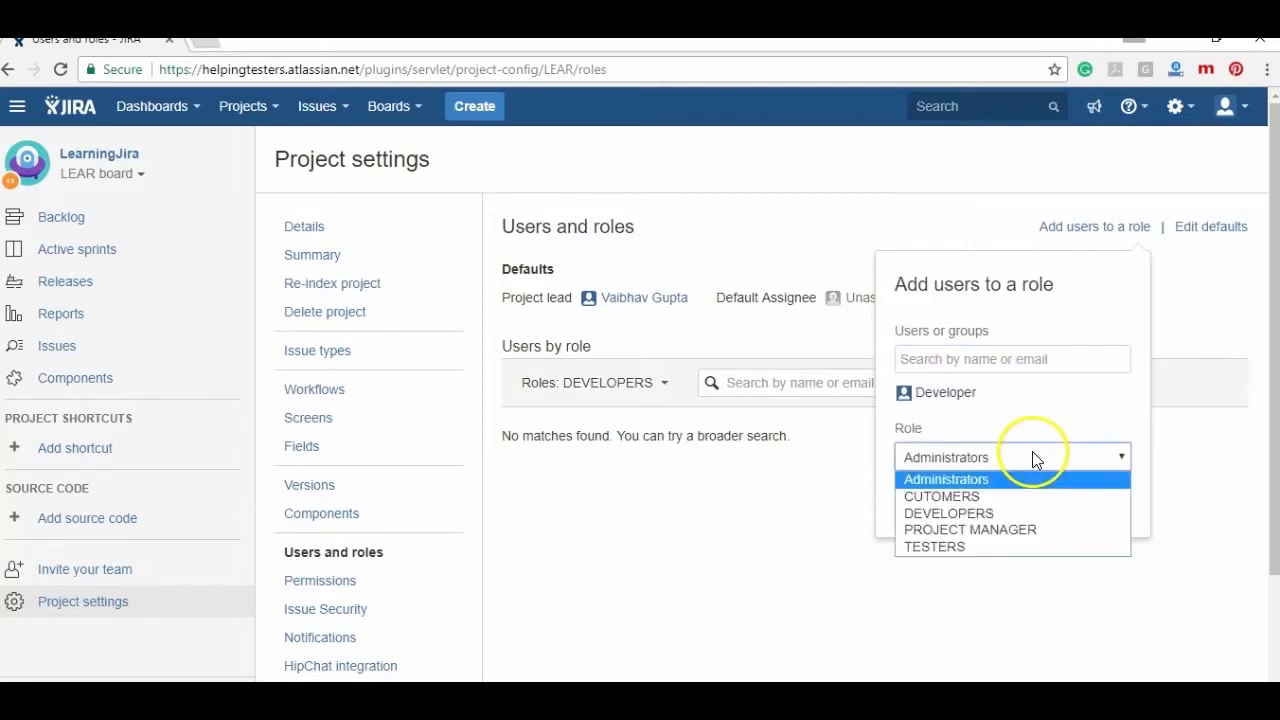
pyautogui.click(1001, 515)
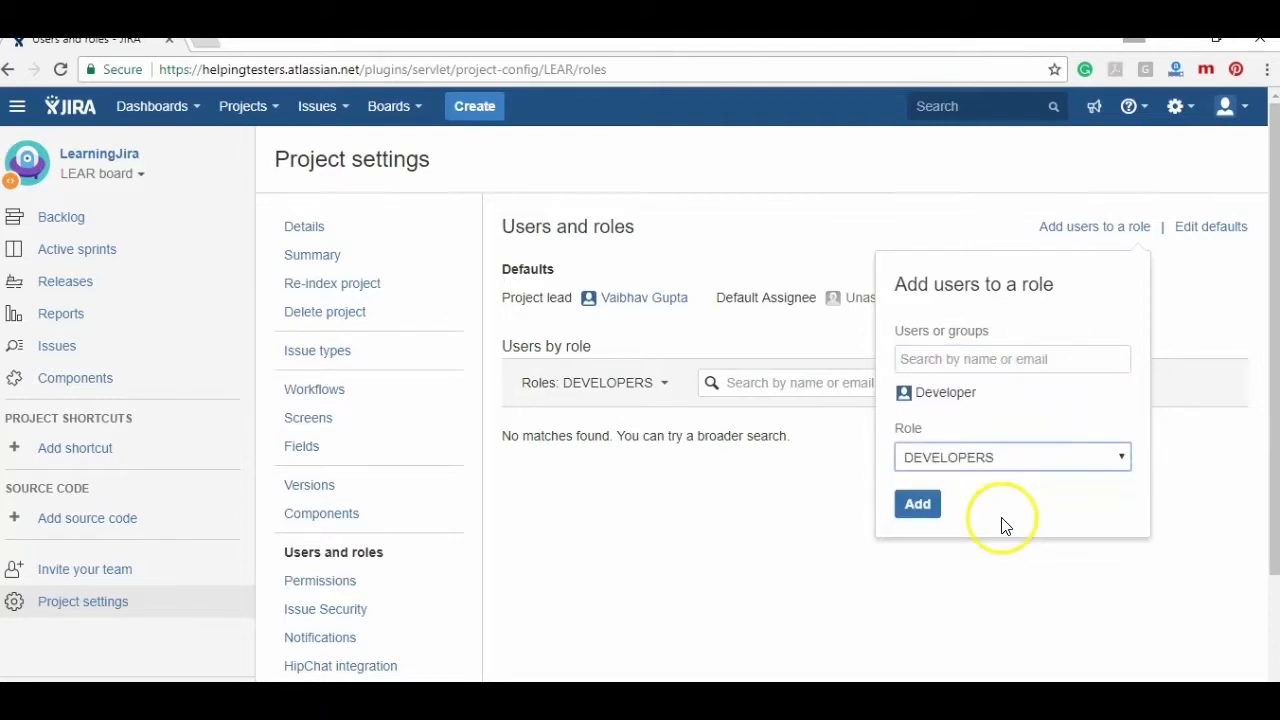
pyautogui.click(918, 503)
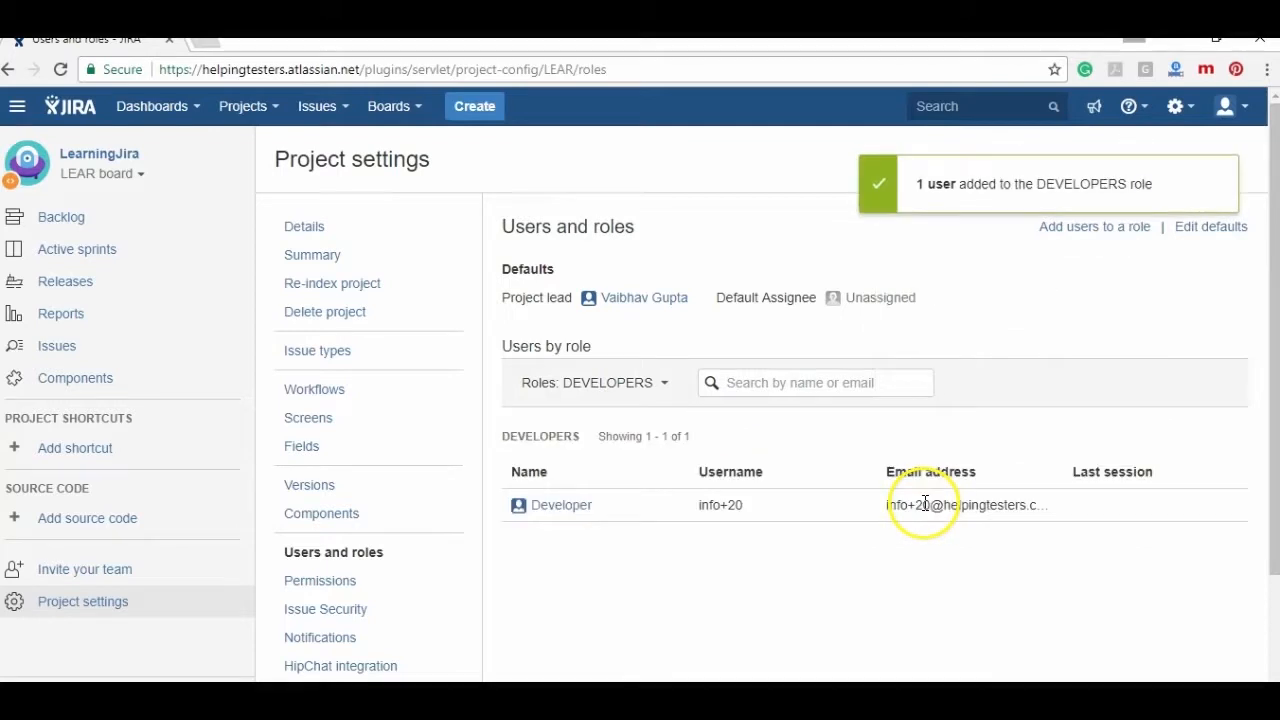
# - Filter the role list to show the PROJECT MANAGER role's members
pyautogui.scroll(-1, 925, 503)
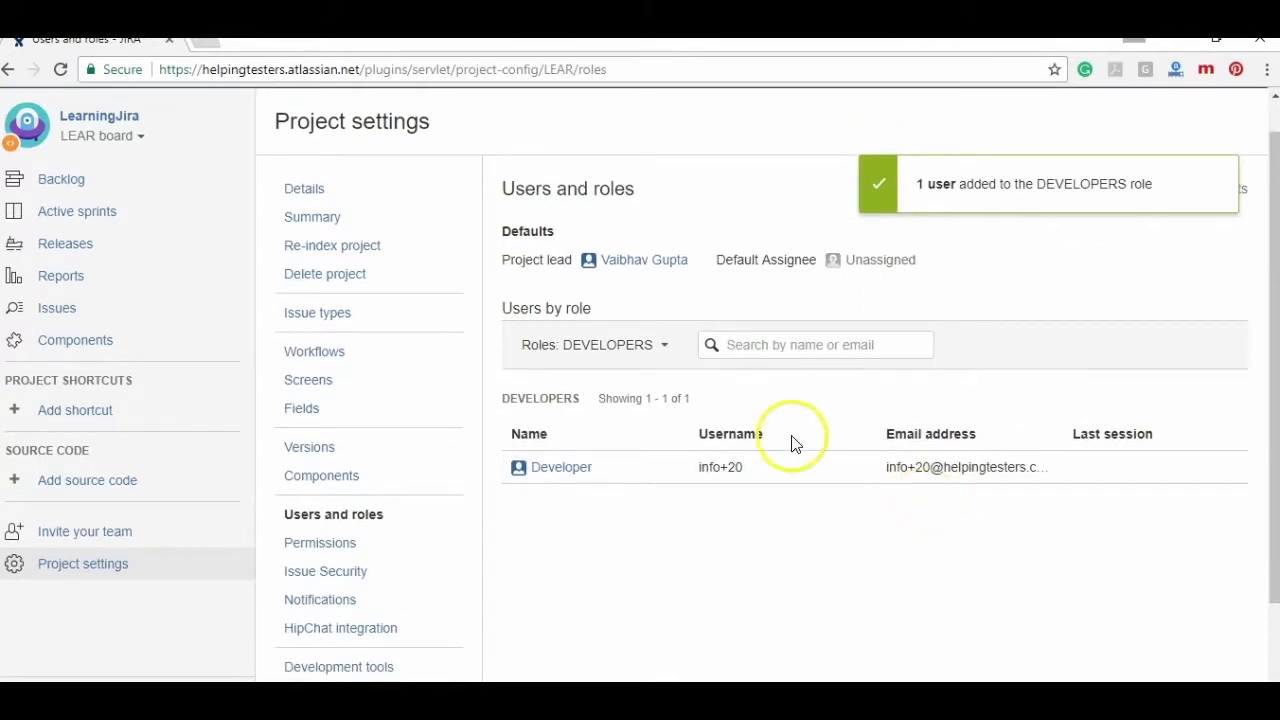
pyautogui.click(651, 346)
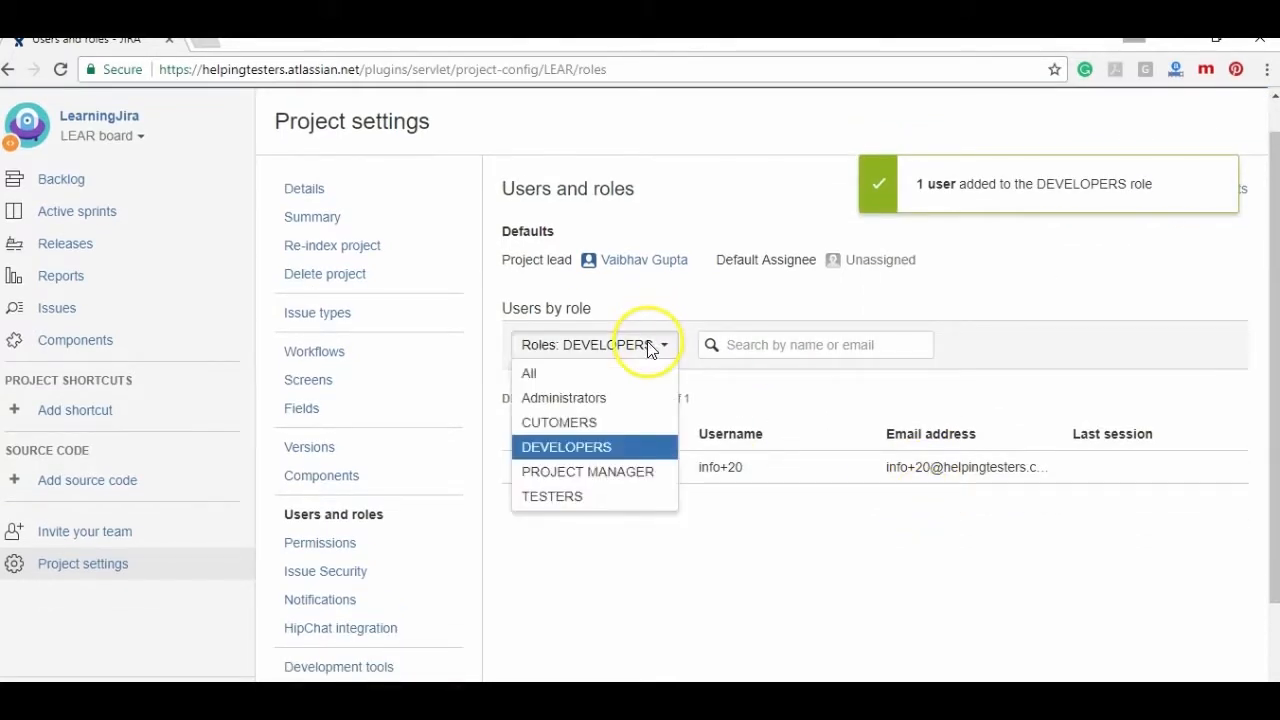
pyautogui.click(581, 479)
# - Add the project lead (admin) to the PROJECT MANAGER role
pyautogui.click(1114, 193)
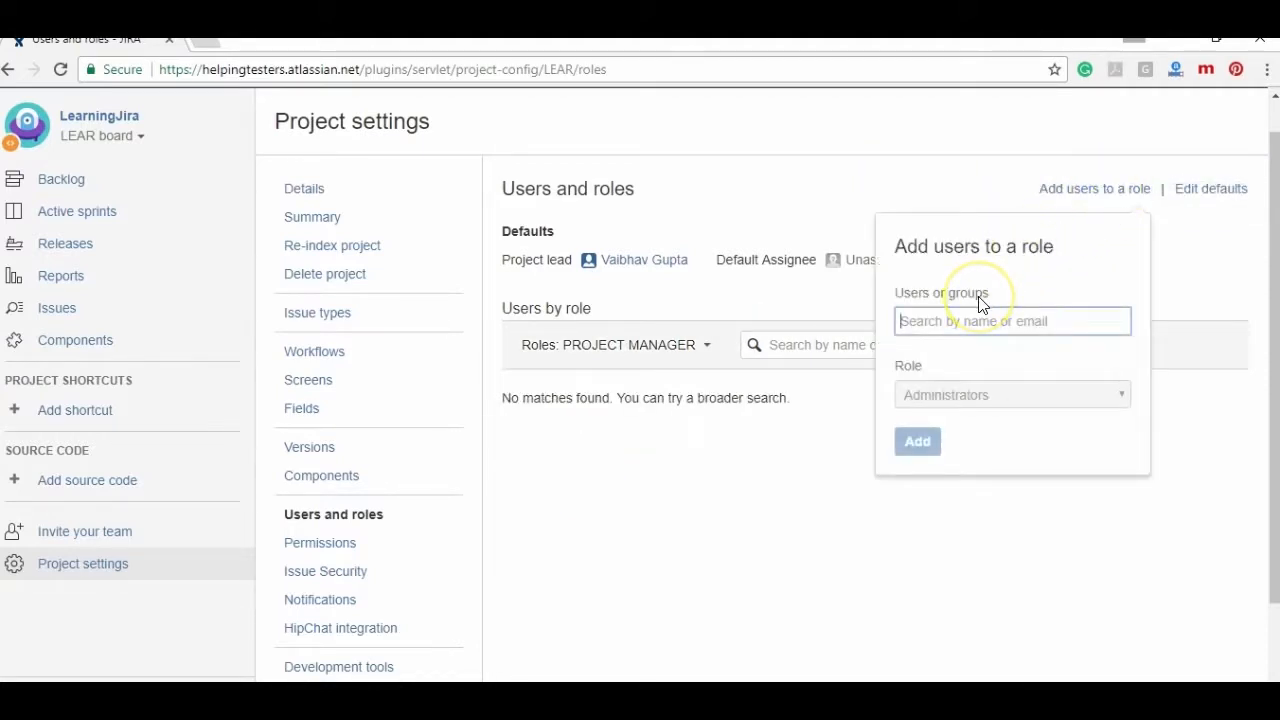
pyautogui.write('vai')
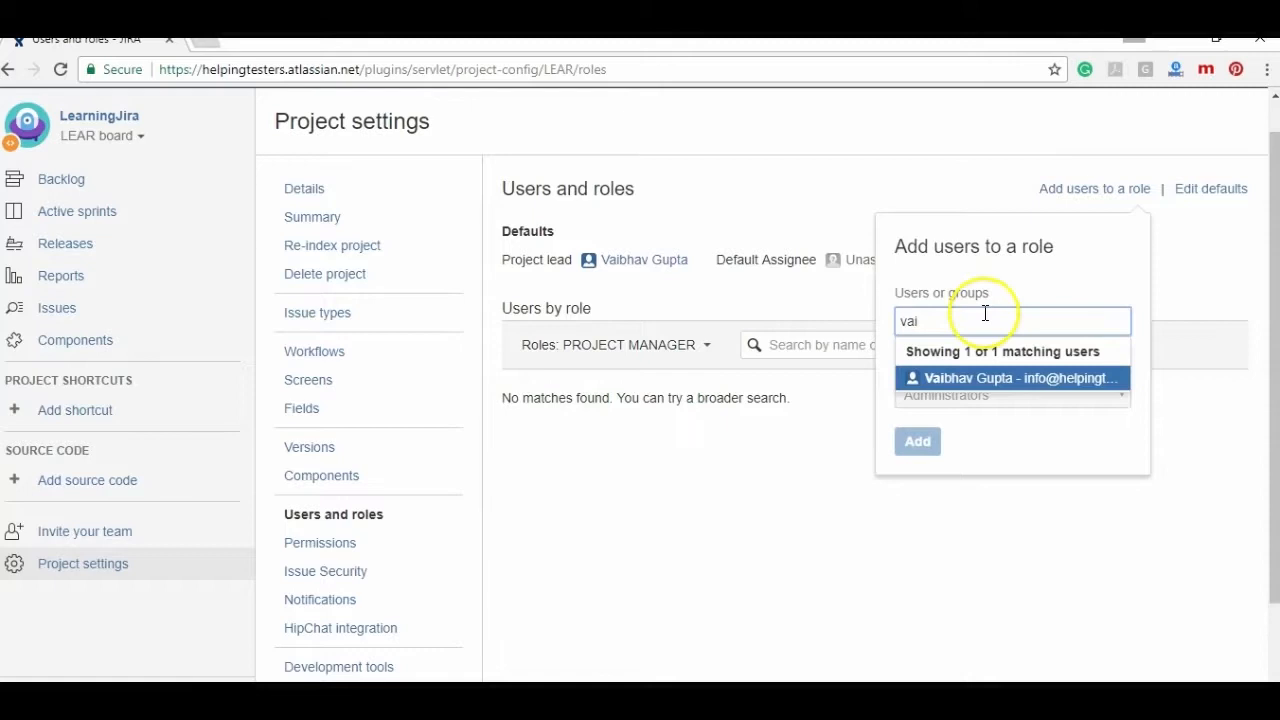
pyautogui.click(1003, 378)
pyautogui.click(1013, 421)
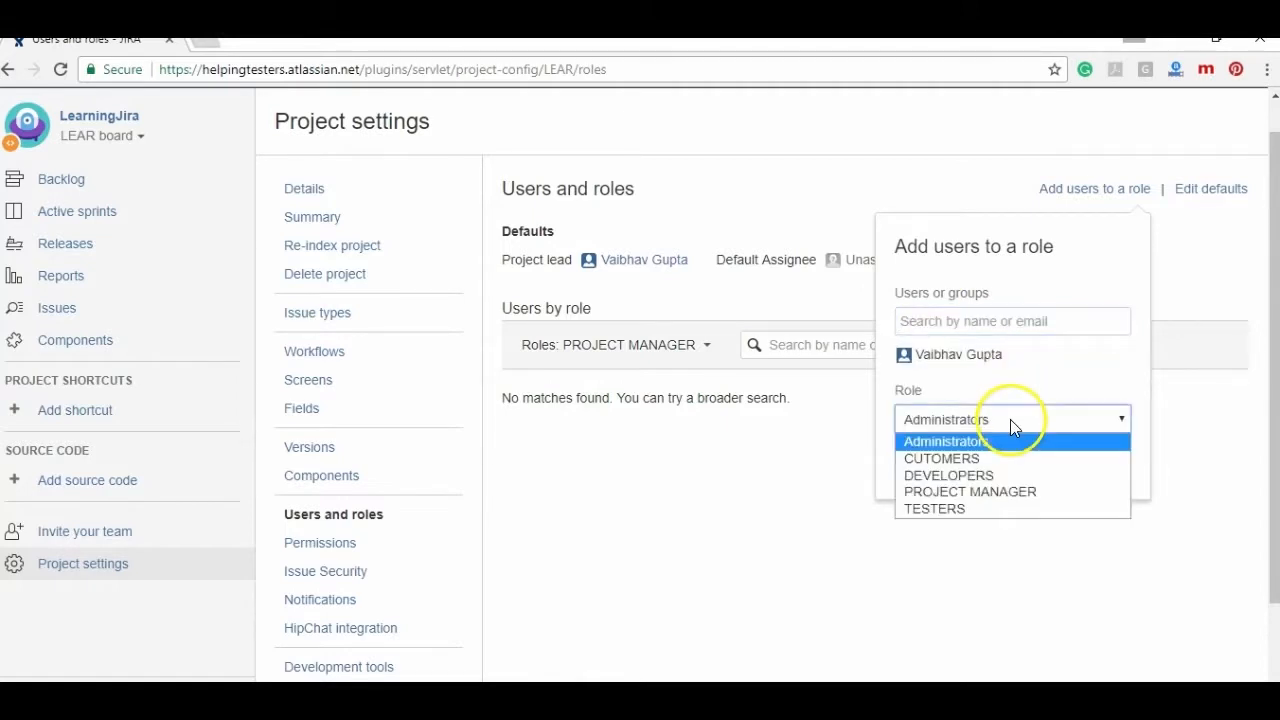
pyautogui.click(951, 490)
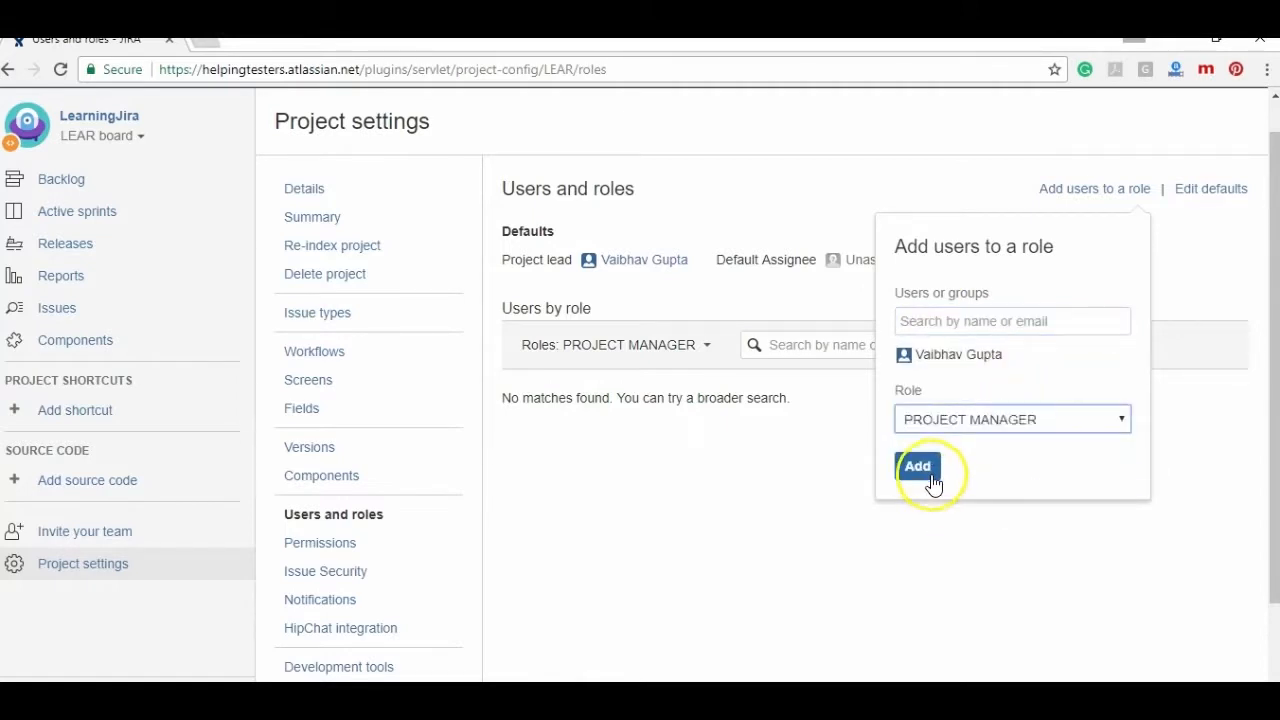
pyautogui.click(925, 468)
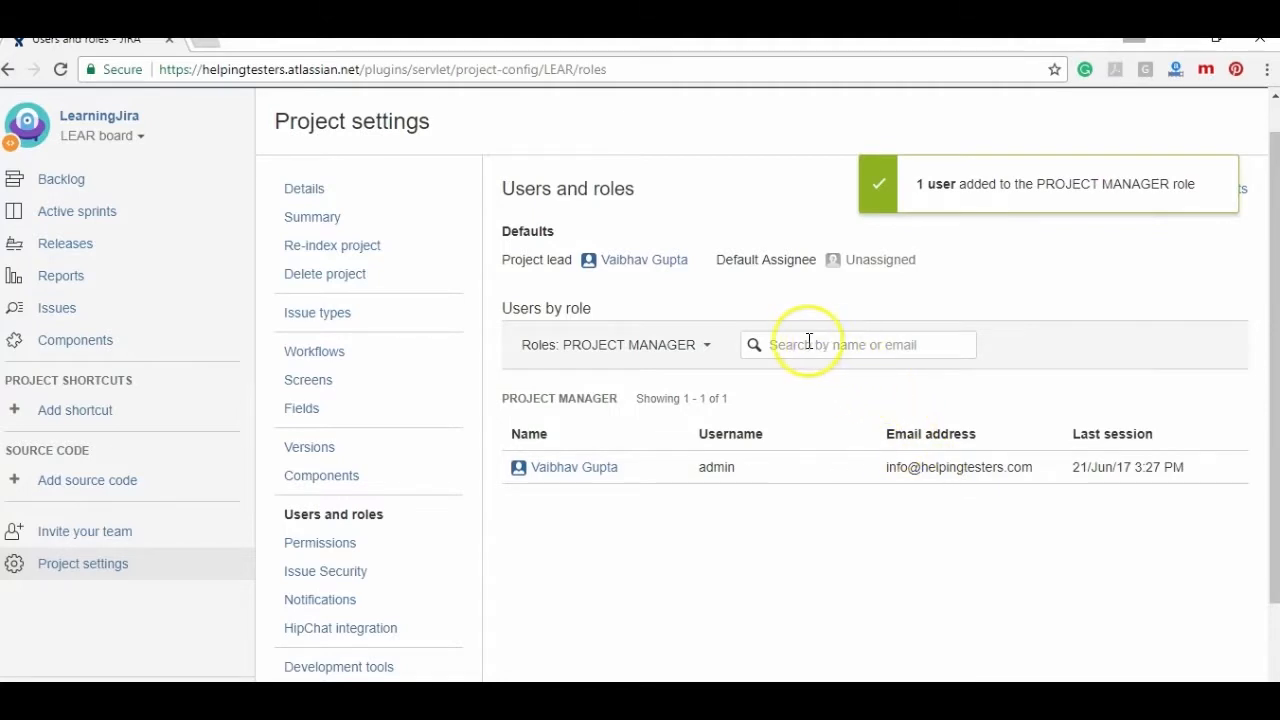
# - Add the Testers user to the TESTERS role, then show members of all roles
pyautogui.click(700, 346)
pyautogui.click(659, 497)
pyautogui.click(1211, 184)
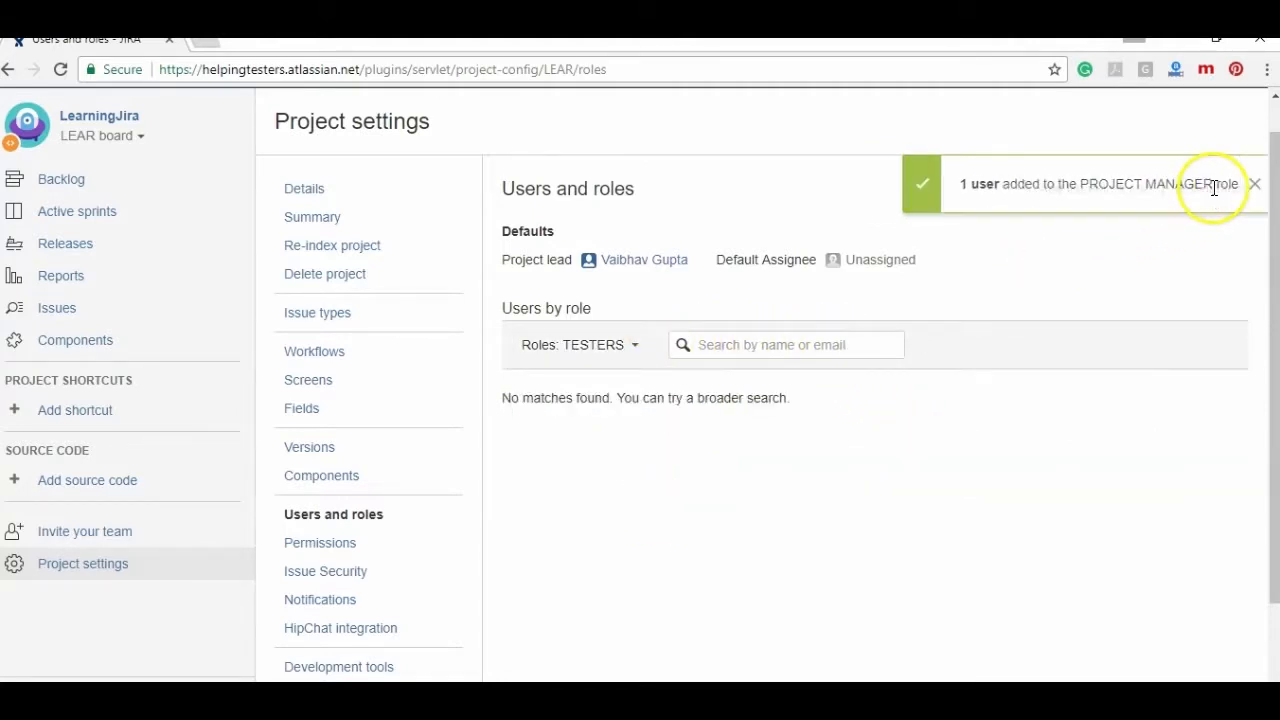
pyautogui.click(1142, 196)
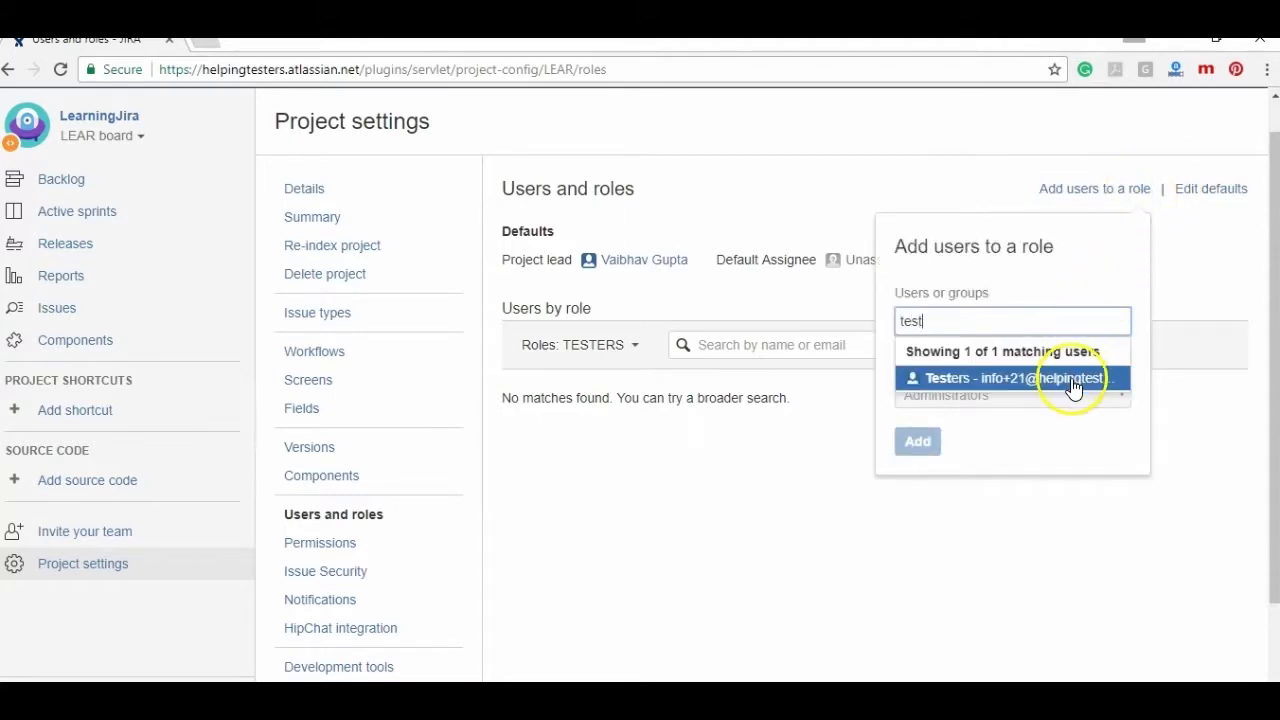
pyautogui.click(1077, 374)
pyautogui.click(1072, 419)
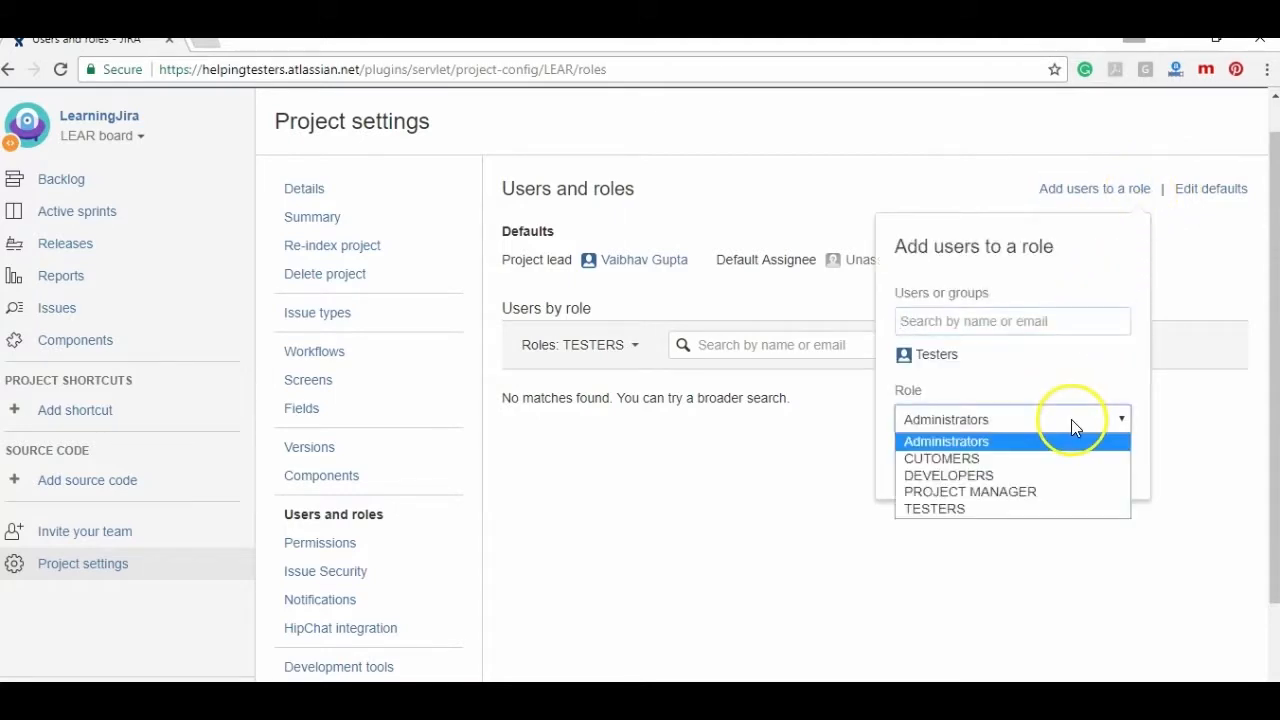
pyautogui.click(1028, 508)
pyautogui.click(918, 465)
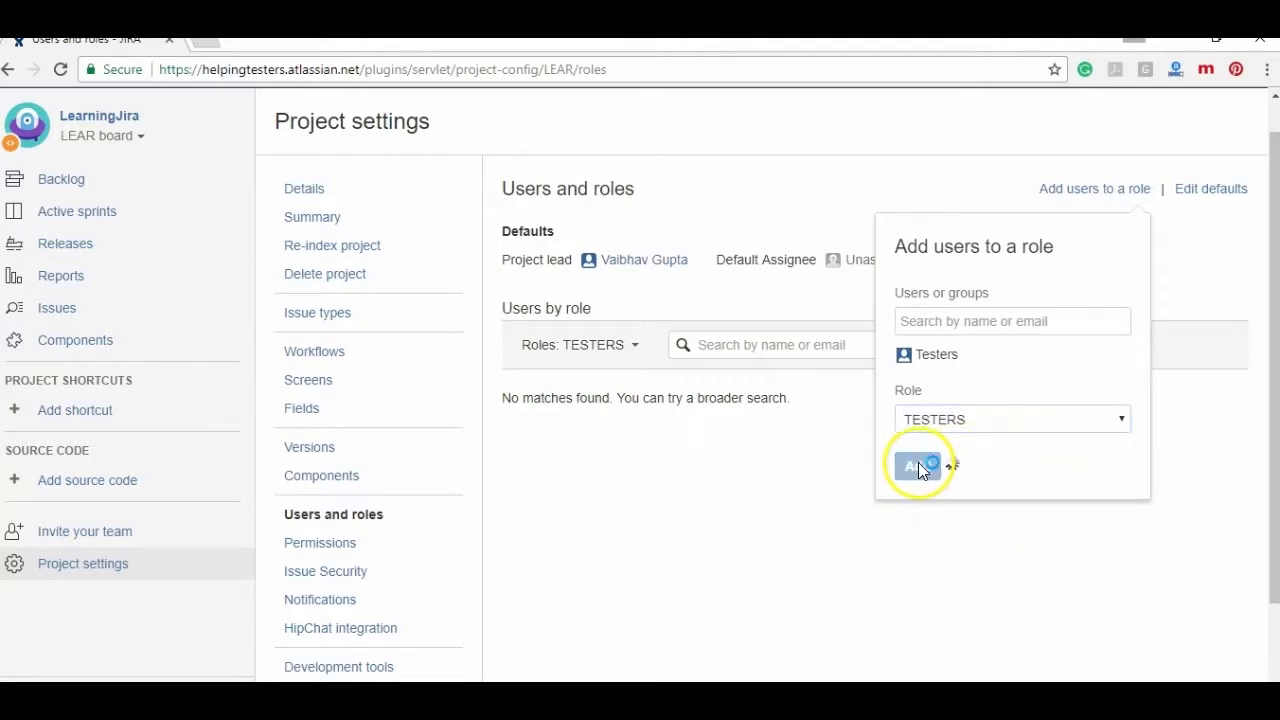
pyautogui.click(612, 349)
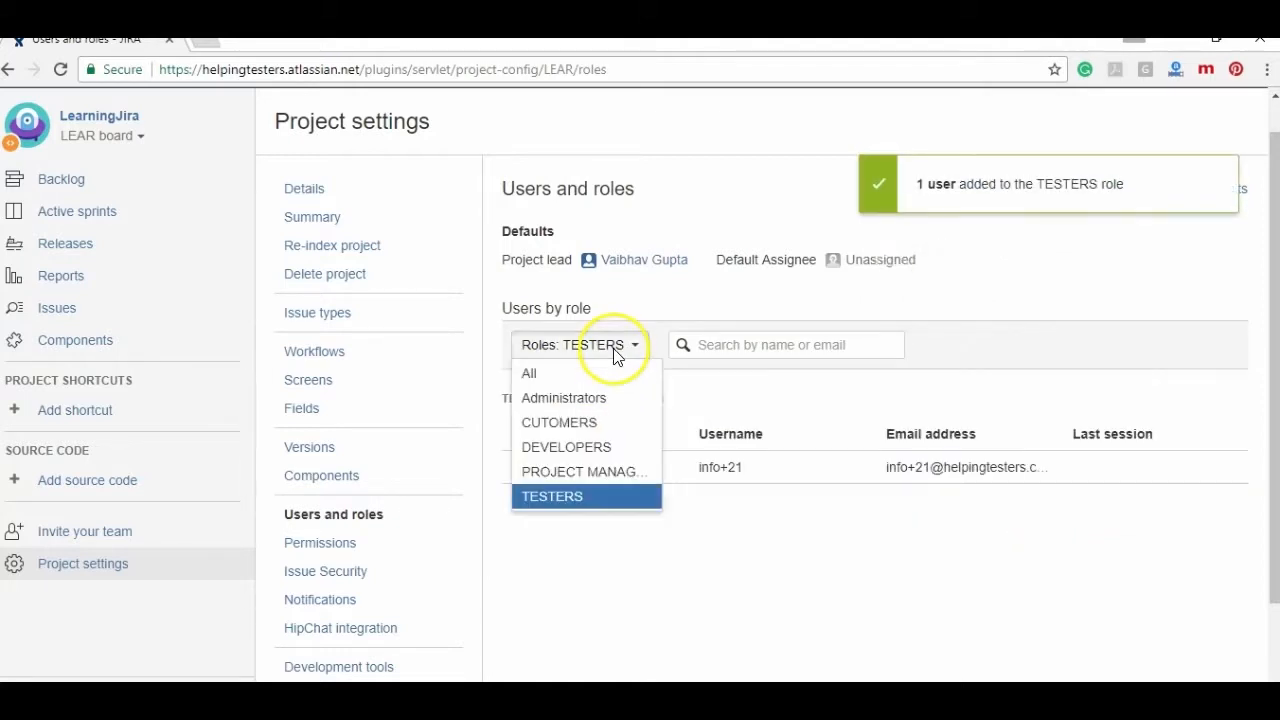
pyautogui.click(611, 376)
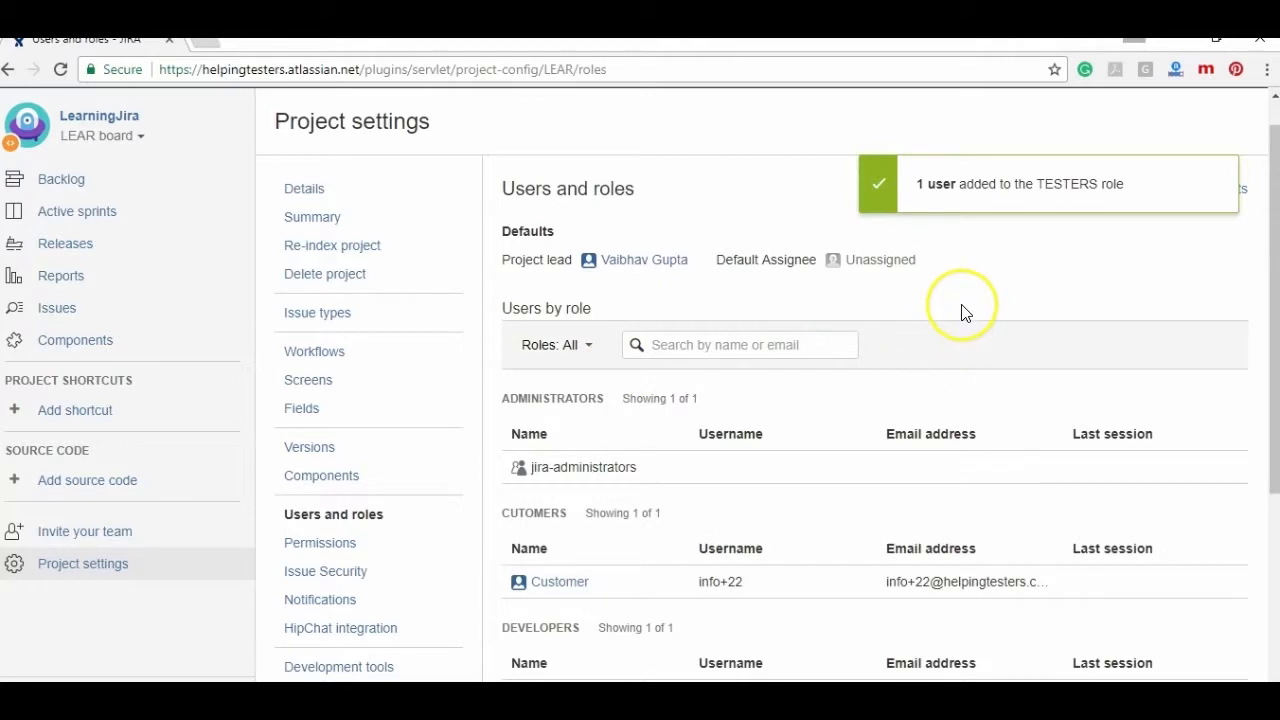
pyautogui.scroll(-1, 960, 313)
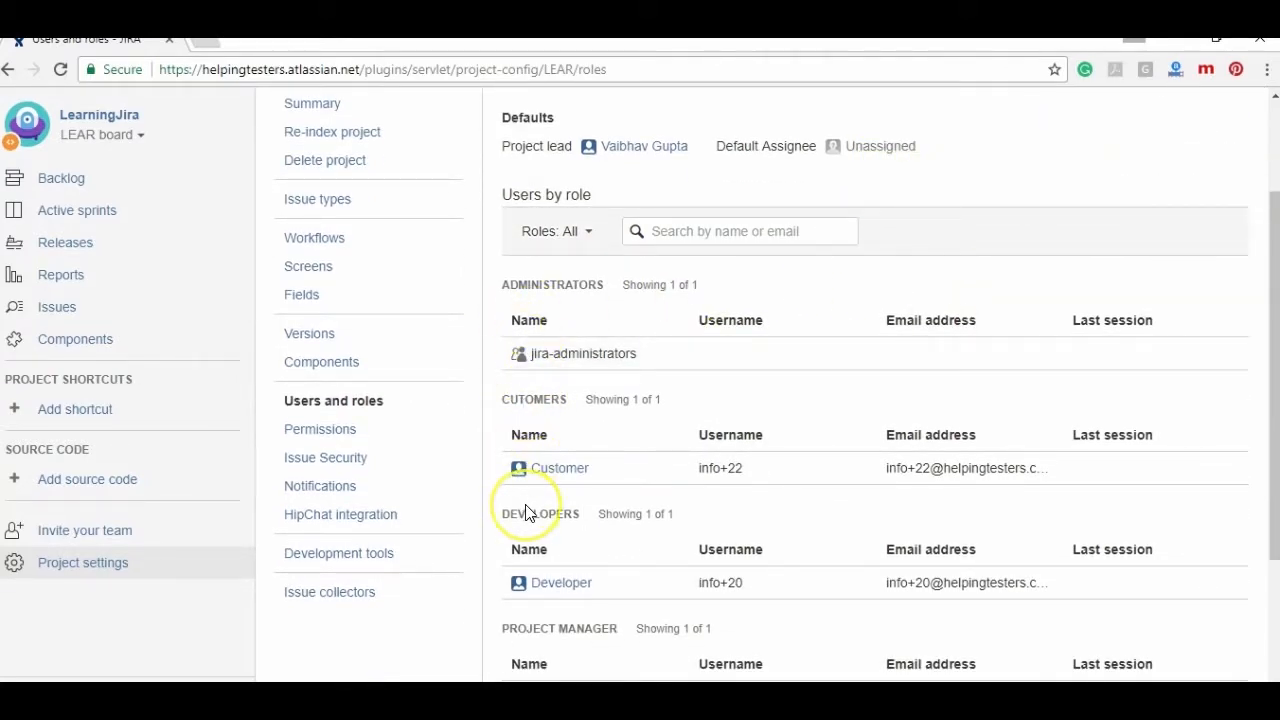
pyautogui.scroll(-1, 525, 513)
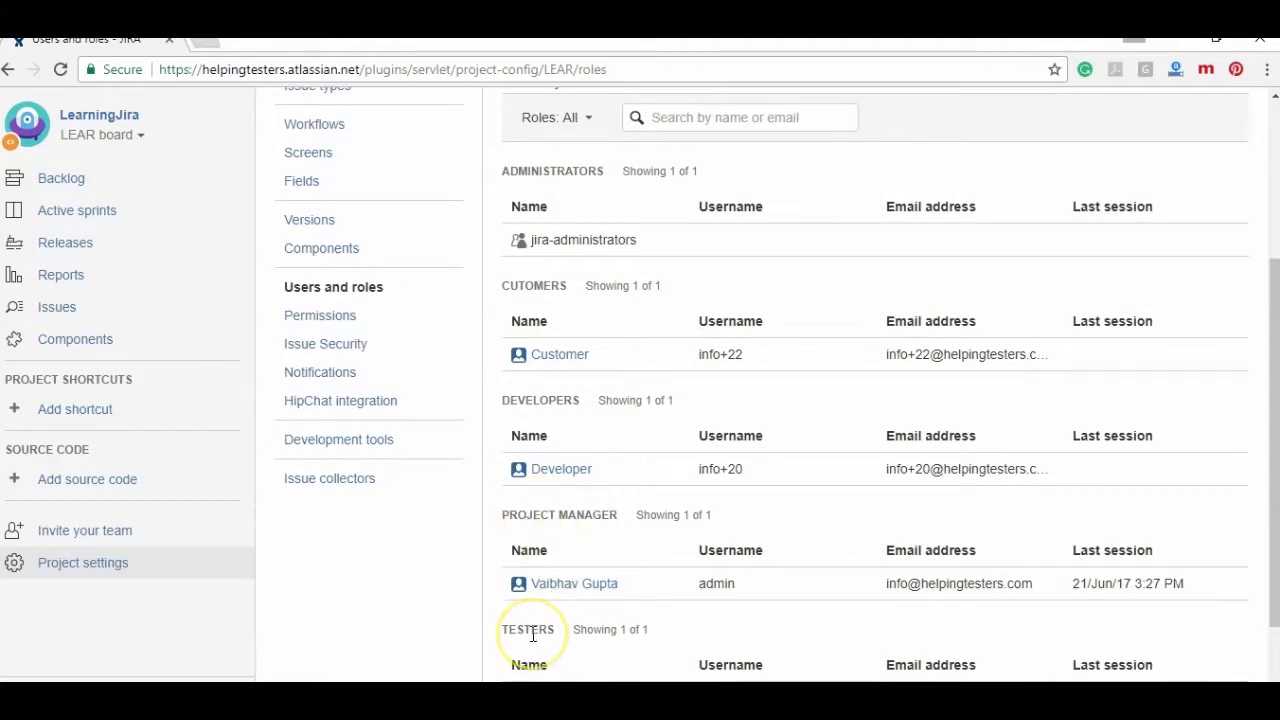
pyautogui.tripleClick(533, 634)
pyautogui.click(434, 623)
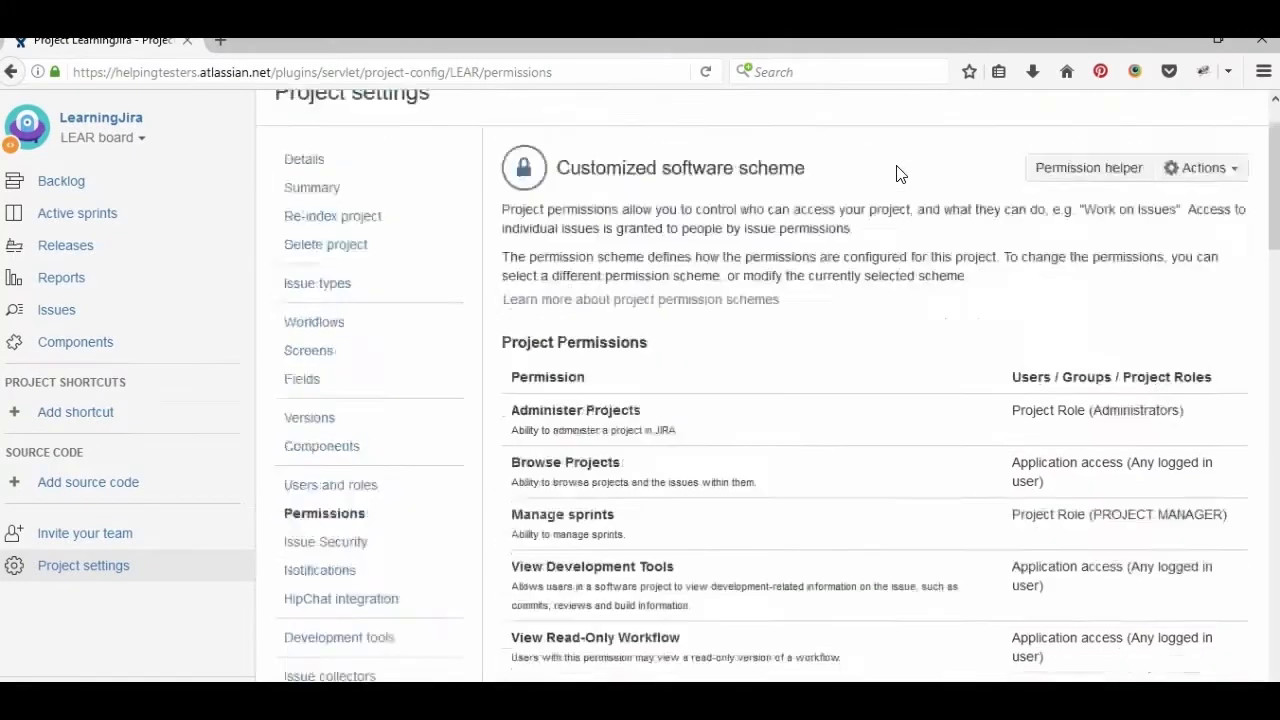
# - Open User management and review the LEAR project's Manage sprints permission in the Customized software scheme
pyautogui.click(1175, 109)
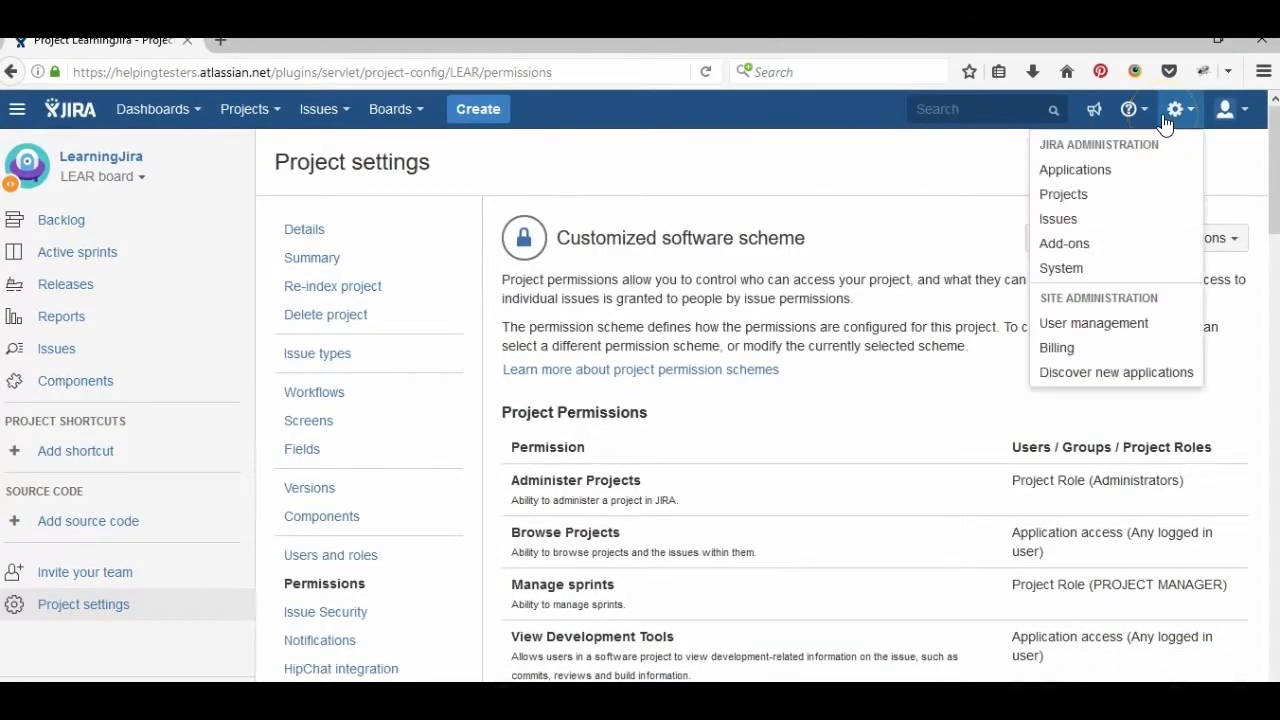
pyautogui.click(1076, 323)
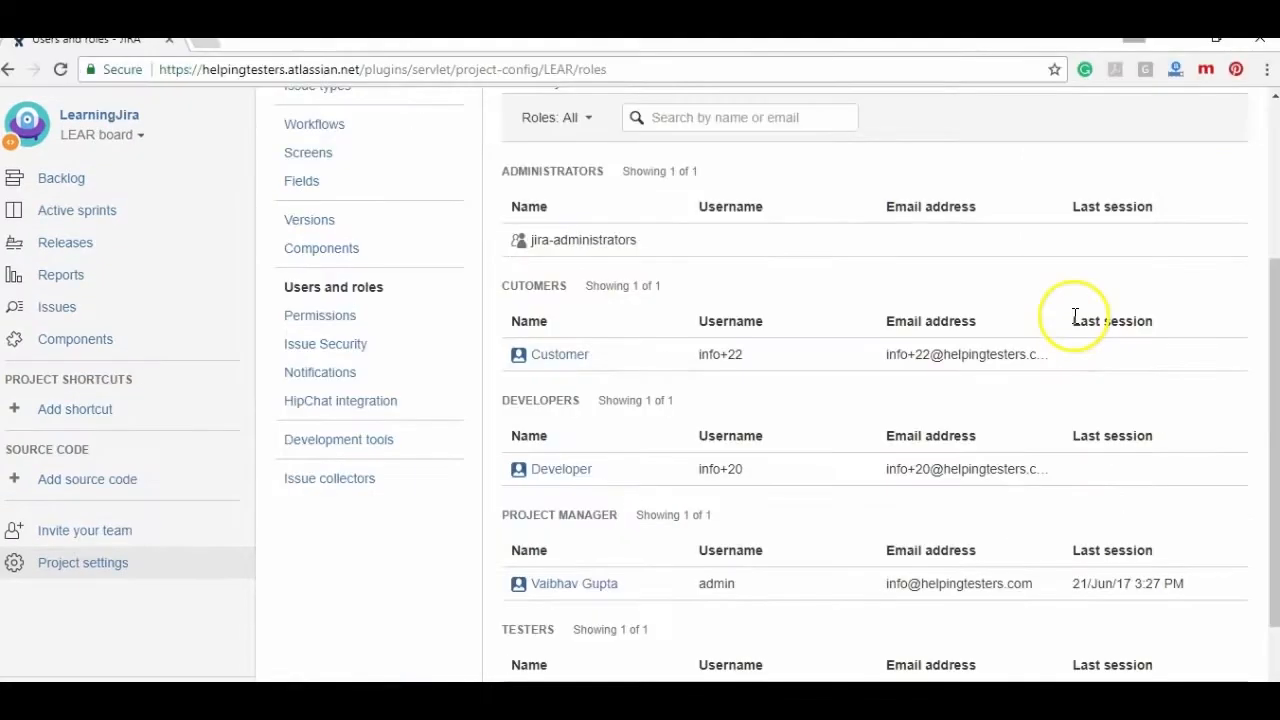
pyautogui.click(303, 320)
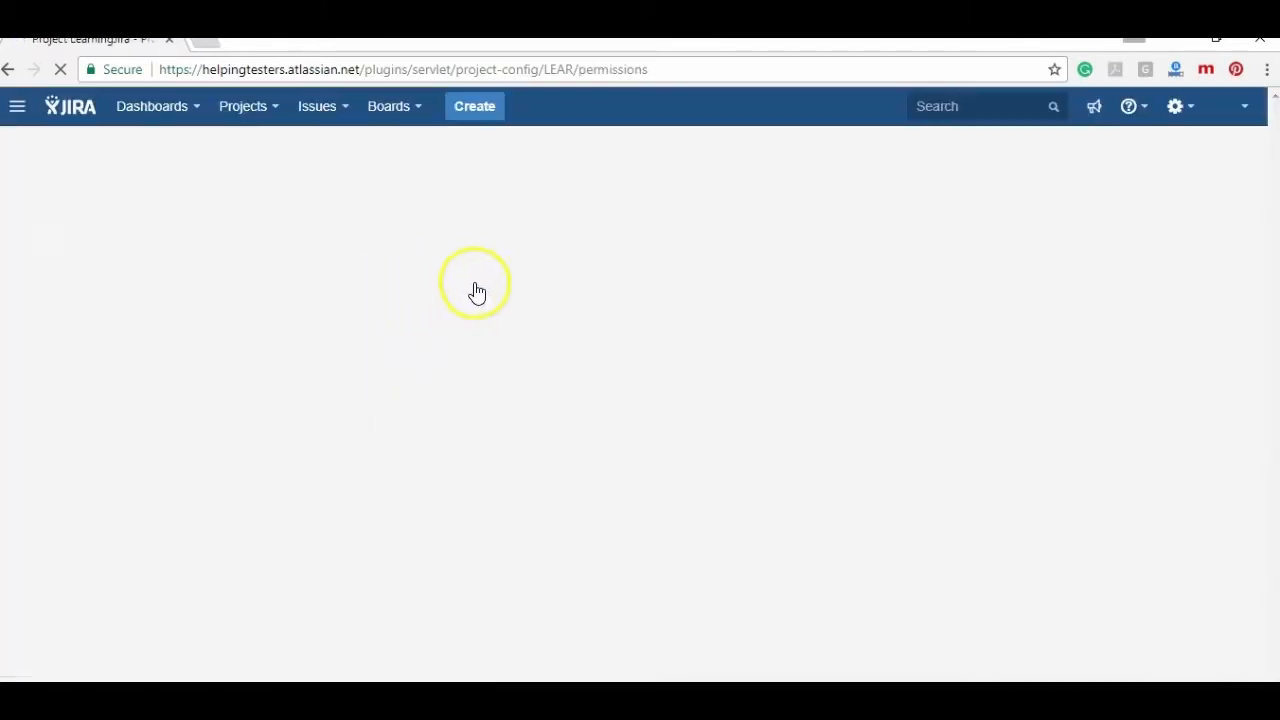
pyautogui.scroll(-2, 790, 331)
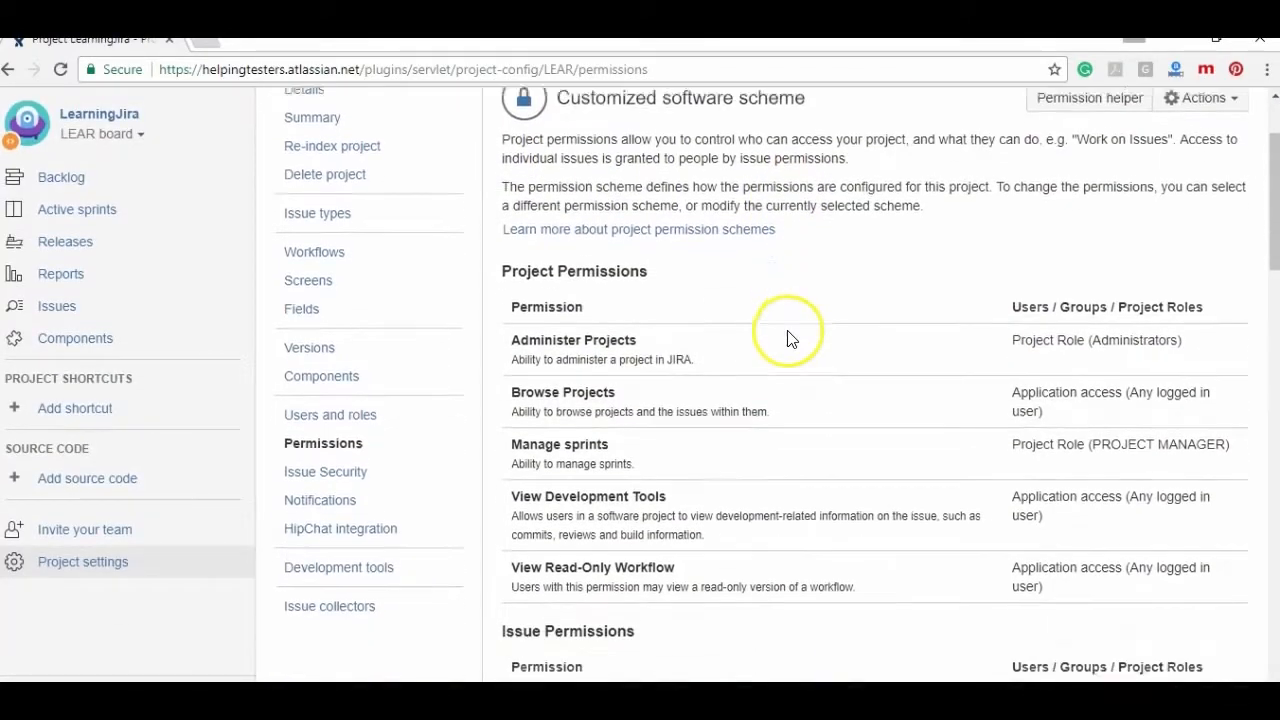
pyautogui.tripleClick(576, 428)
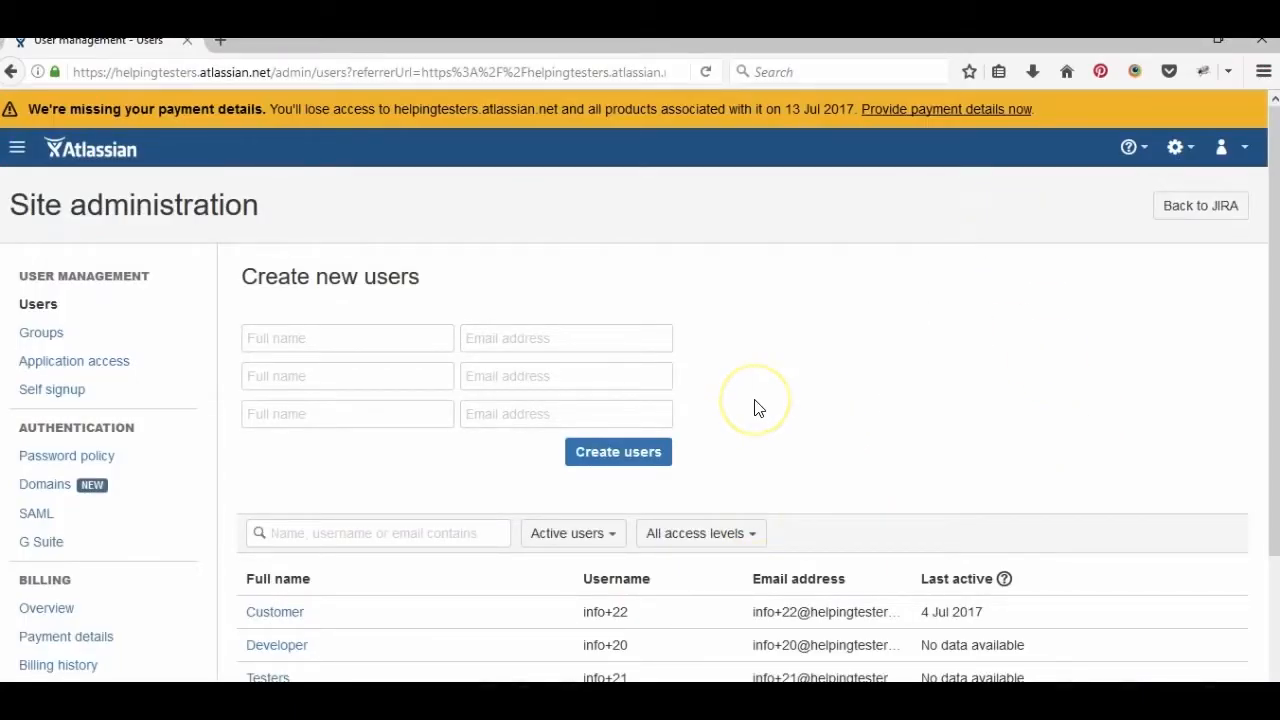
# - Check the project lead's account and group memberships in Site administration, then return to Jira
pyautogui.scroll(-3, 755, 408)
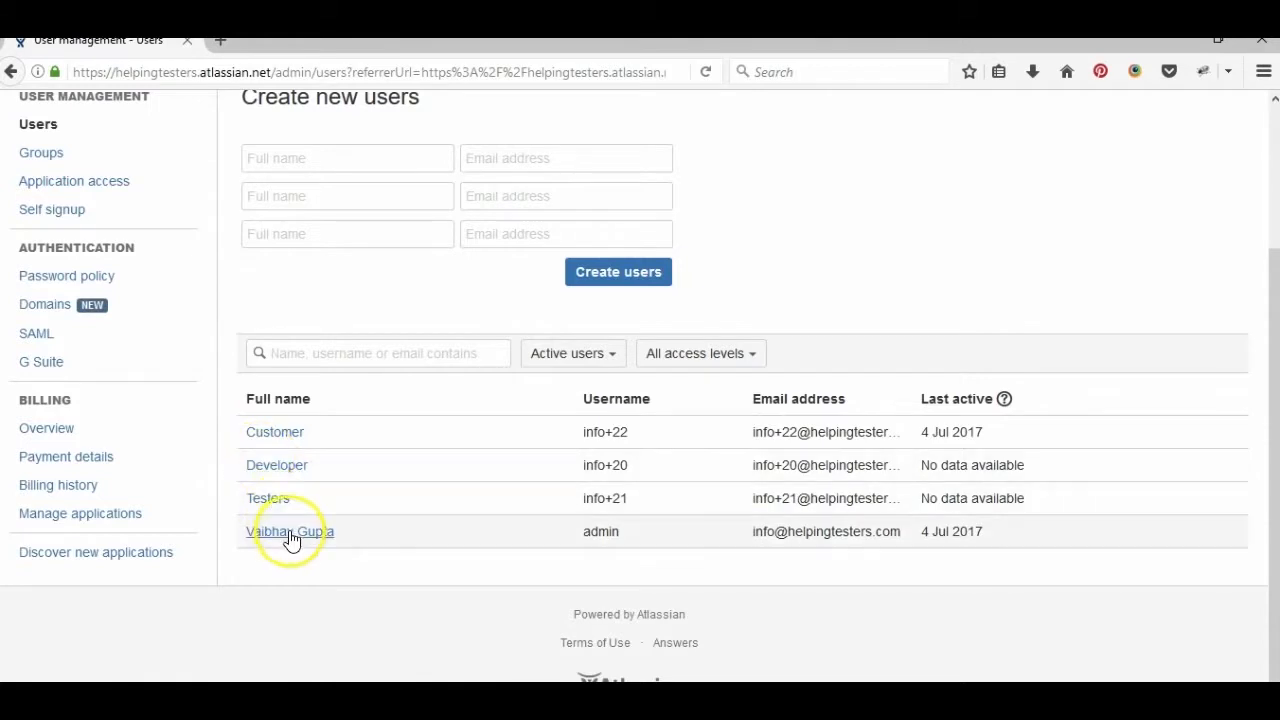
pyautogui.click(293, 538)
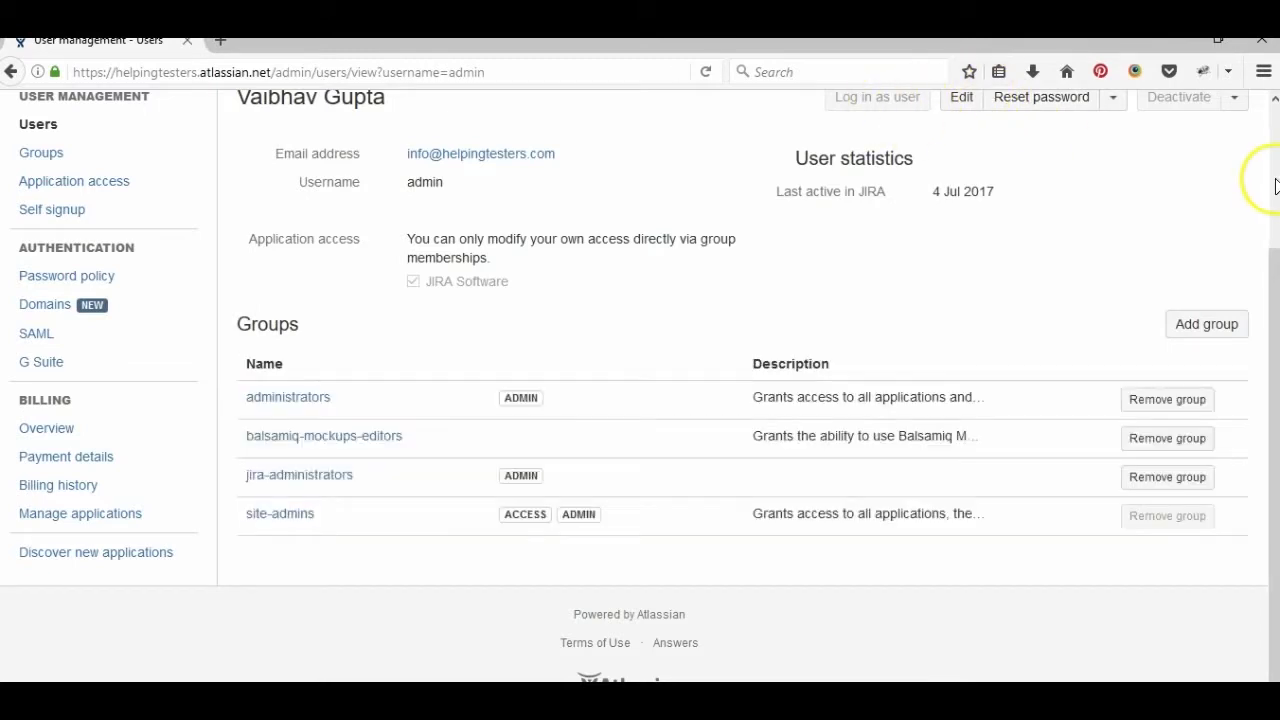
pyautogui.scroll(1, 1274, 186)
pyautogui.scroll(2, 1274, 186)
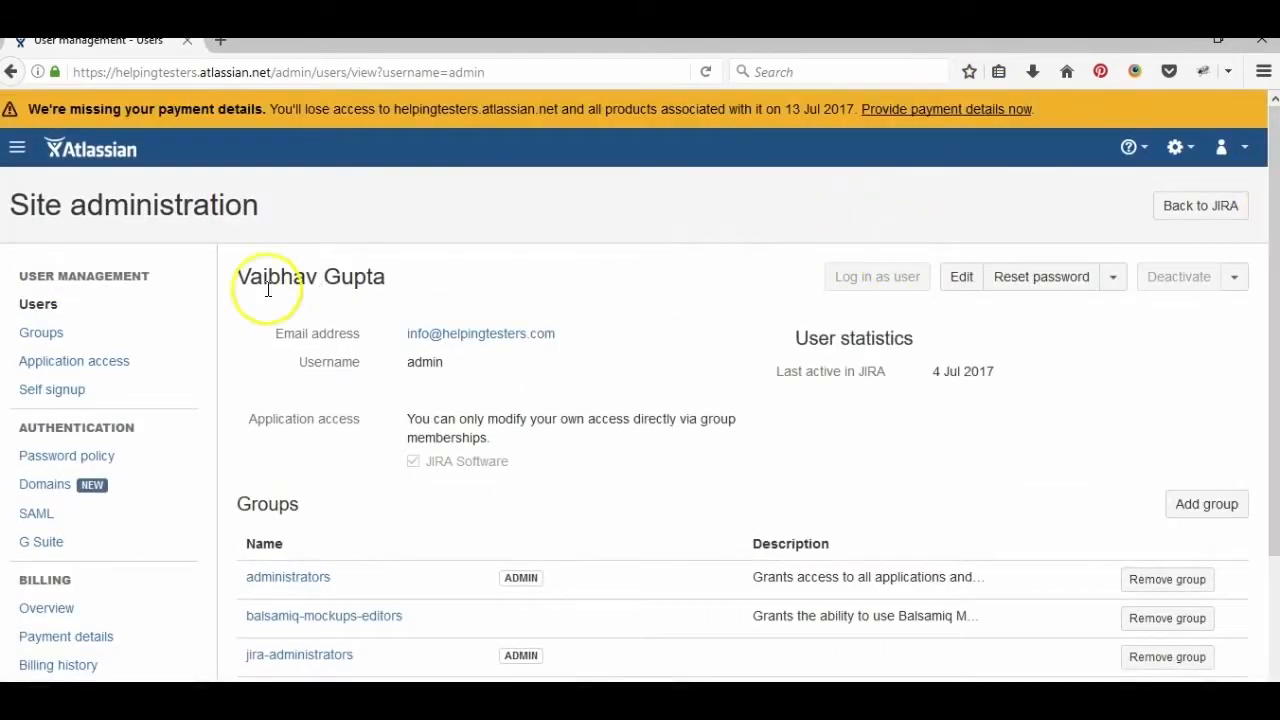
pyautogui.click(1200, 205)
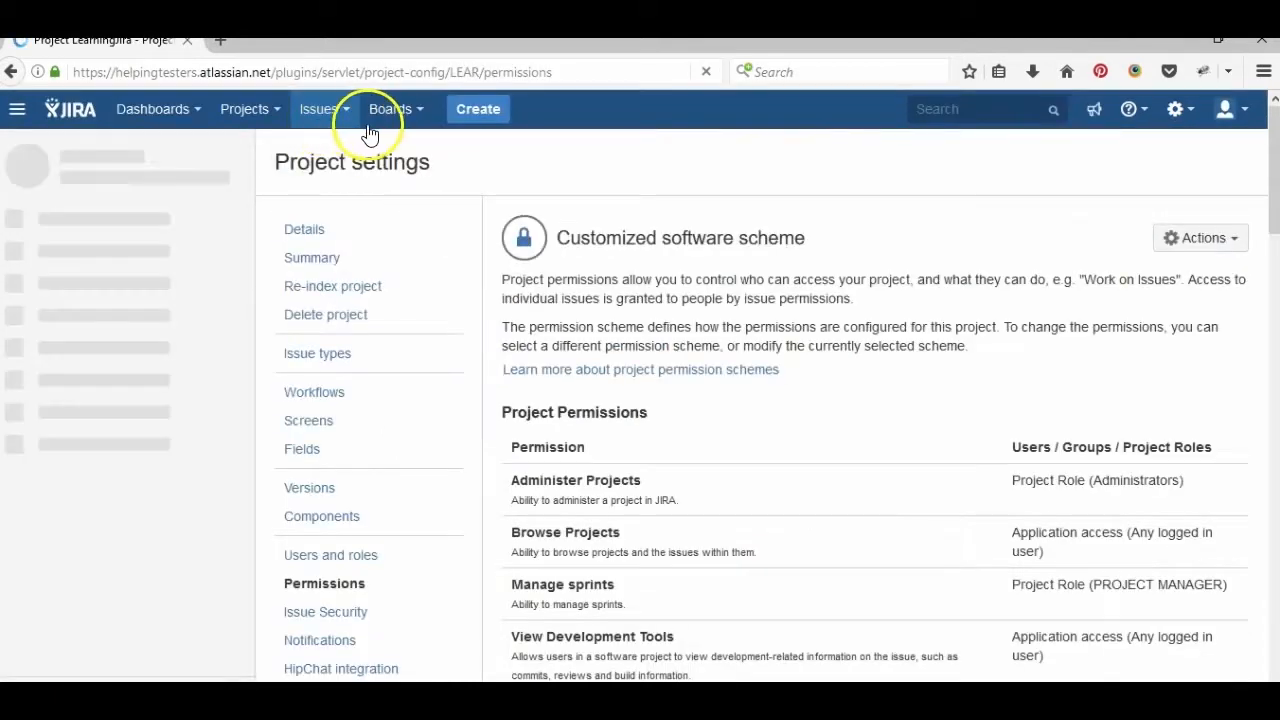
# - View the LEAR board's active sprint, then return to the site's User management list
pyautogui.click(378, 122)
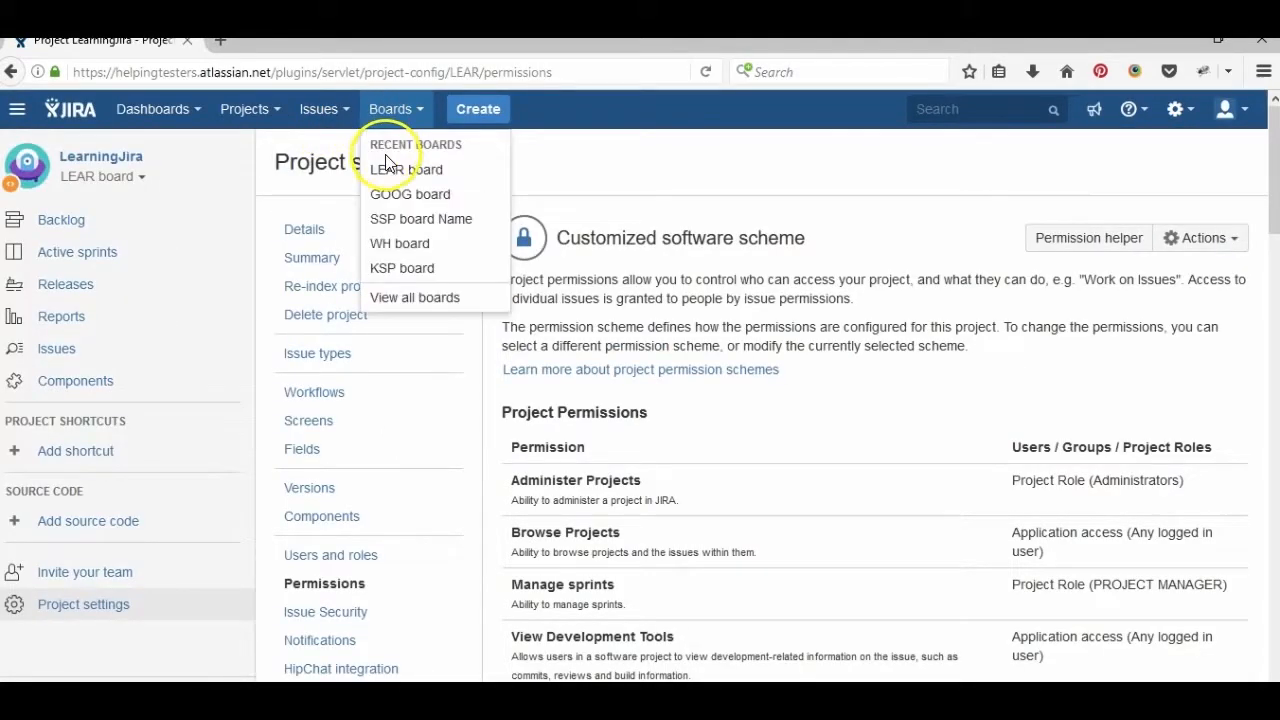
pyautogui.click(396, 180)
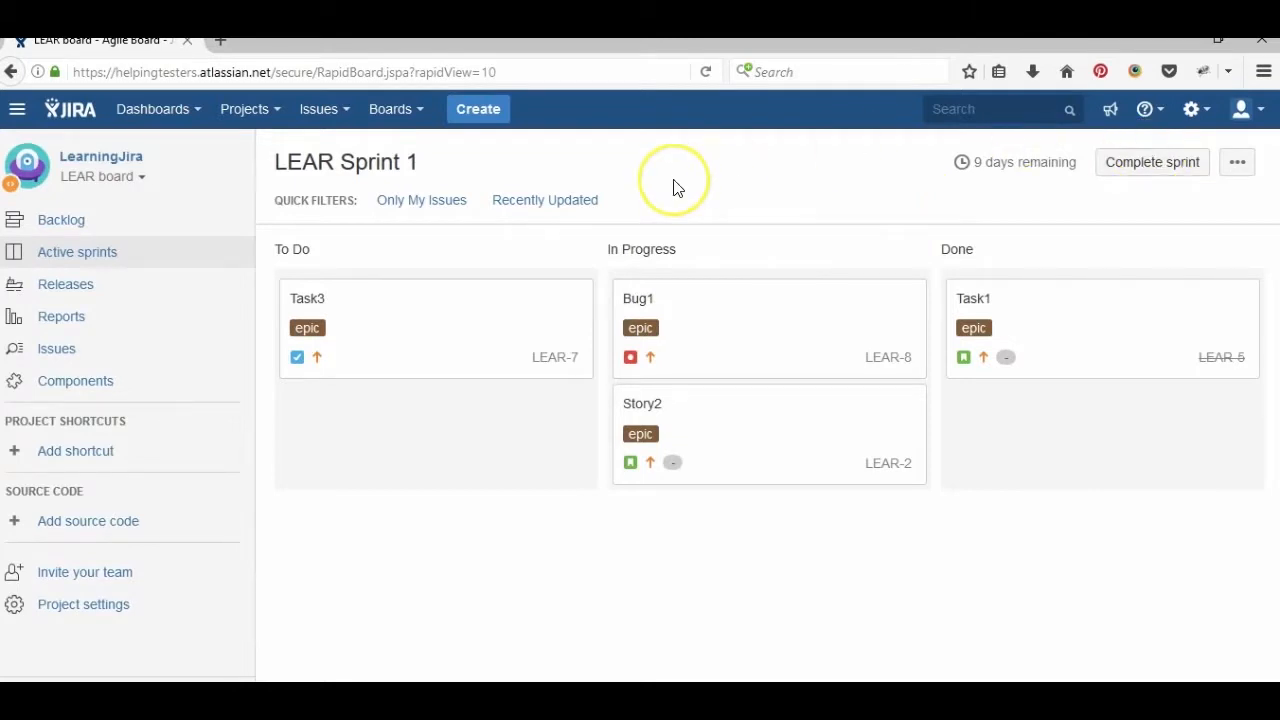
pyautogui.click(1192, 110)
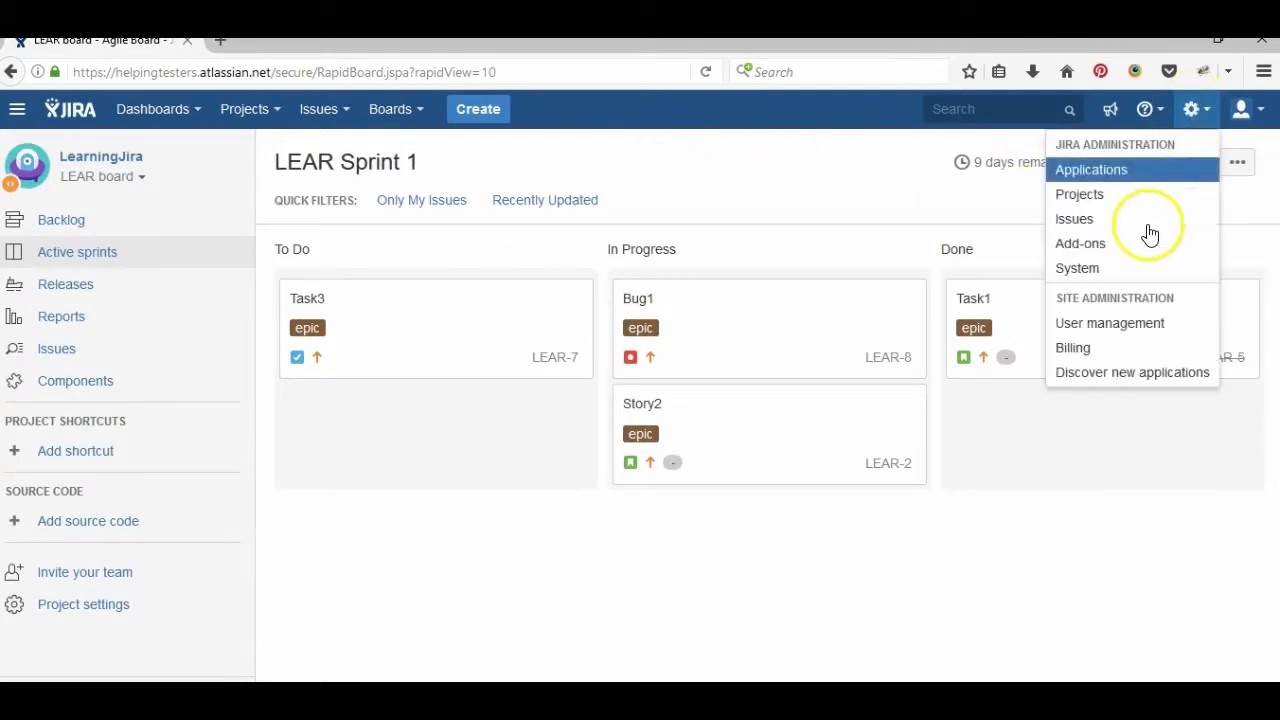
pyautogui.click(1120, 326)
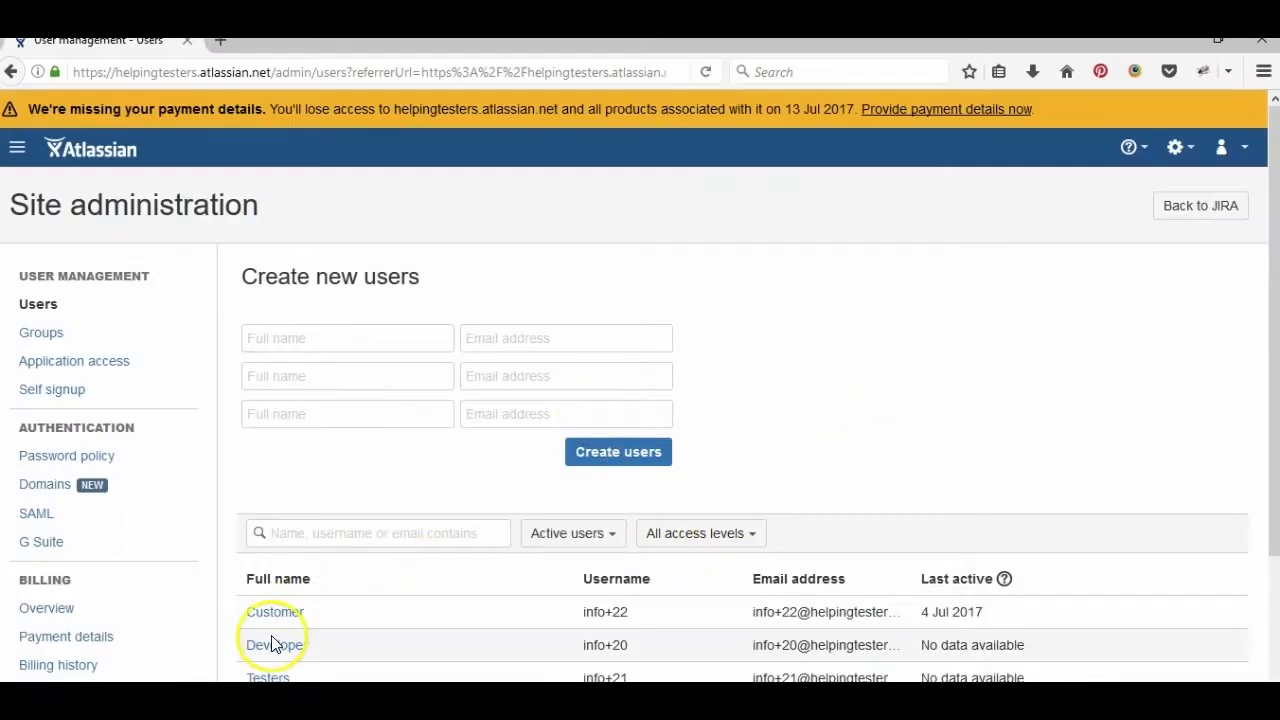
# - Log in temporarily as the Developer test user from its account details
pyautogui.click(273, 646)
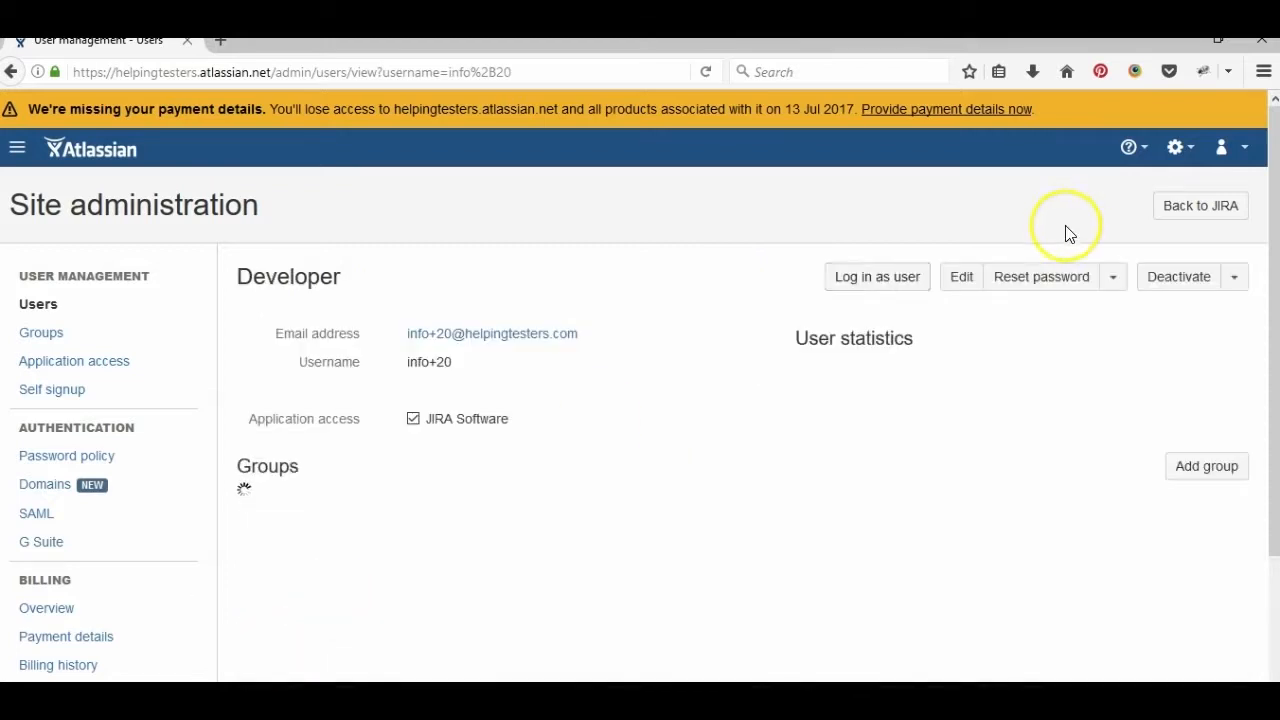
pyautogui.click(876, 280)
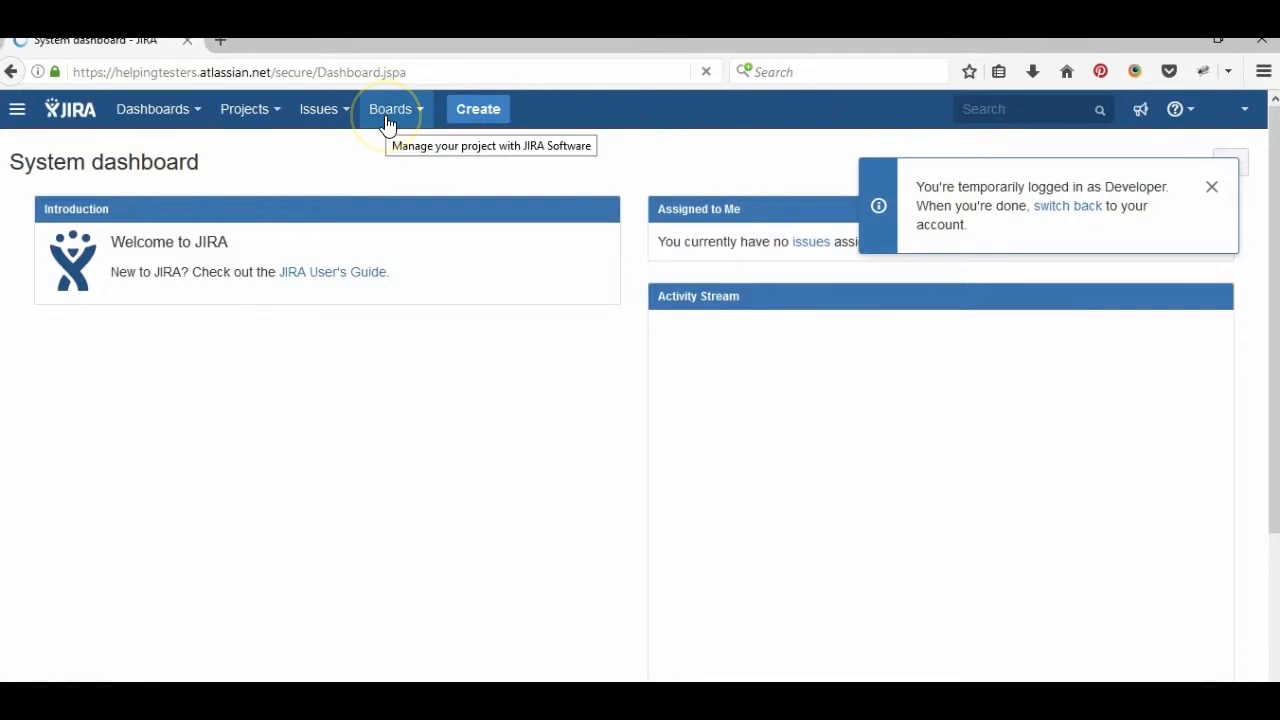
# - As Developer, open the LEAR board from all boards and check the Complete sprint button
pyautogui.click(388, 110)
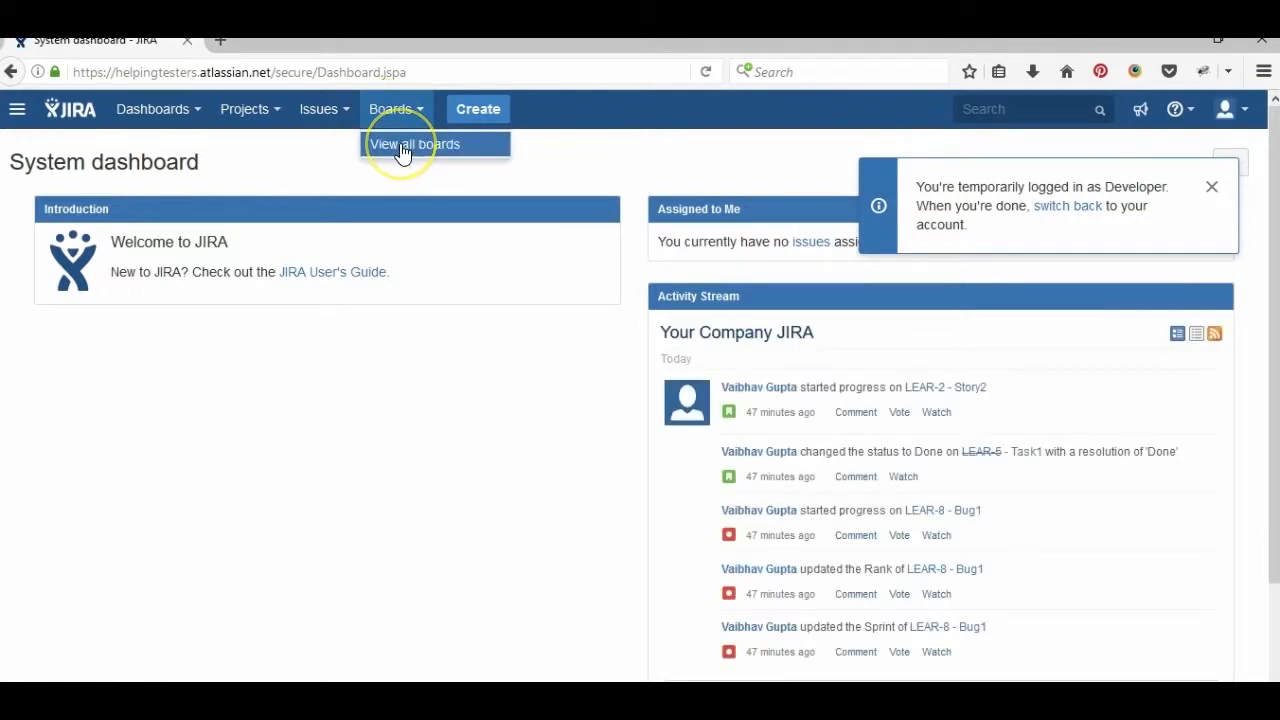
pyautogui.click(402, 147)
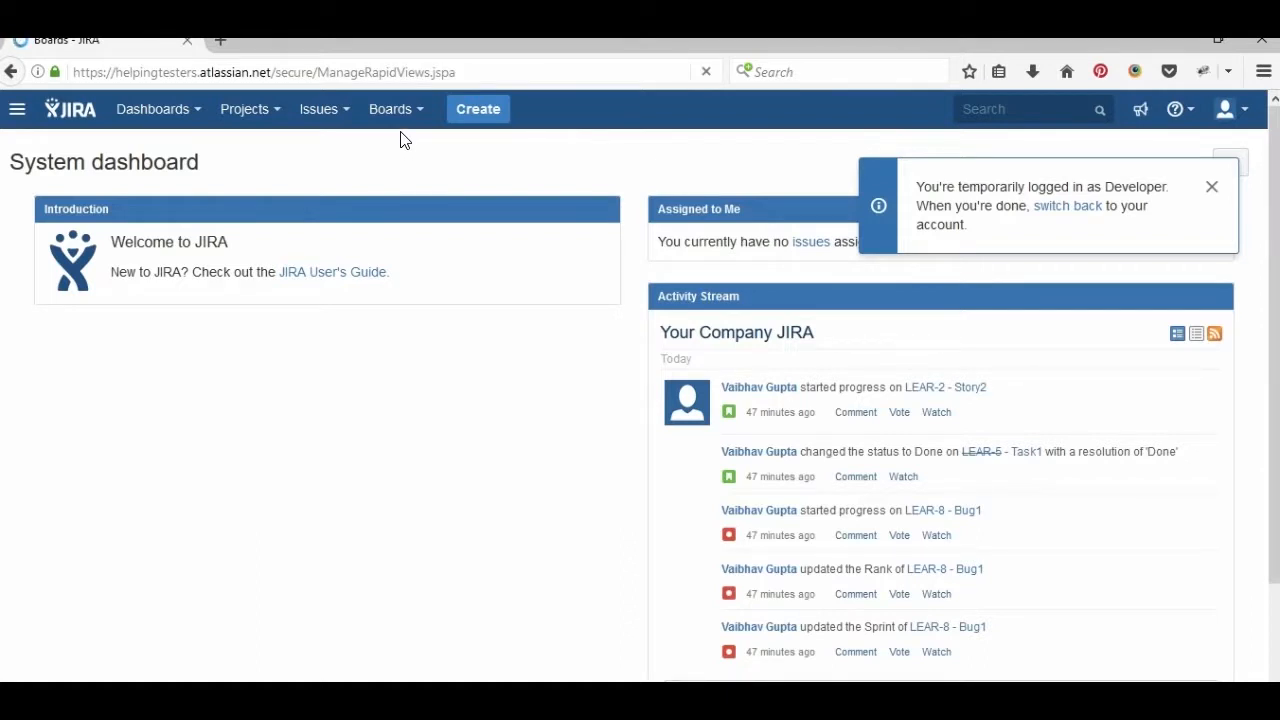
pyautogui.click(426, 155)
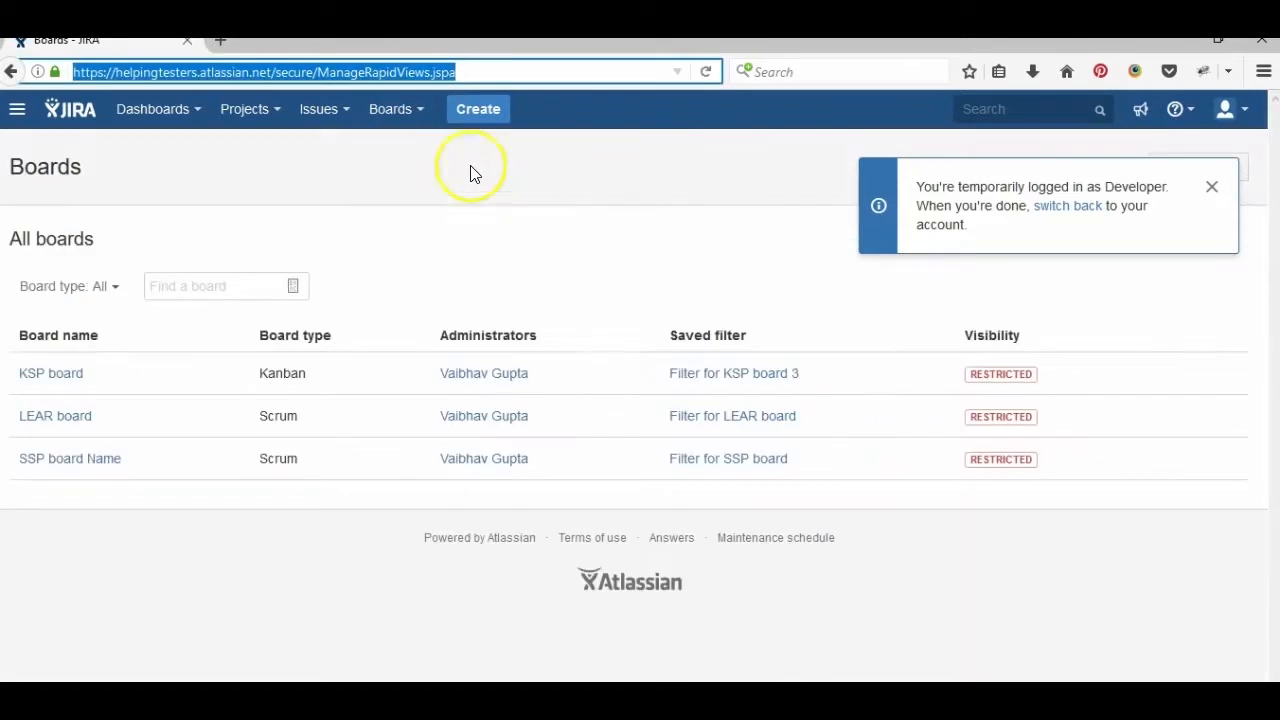
pyautogui.click(78, 418)
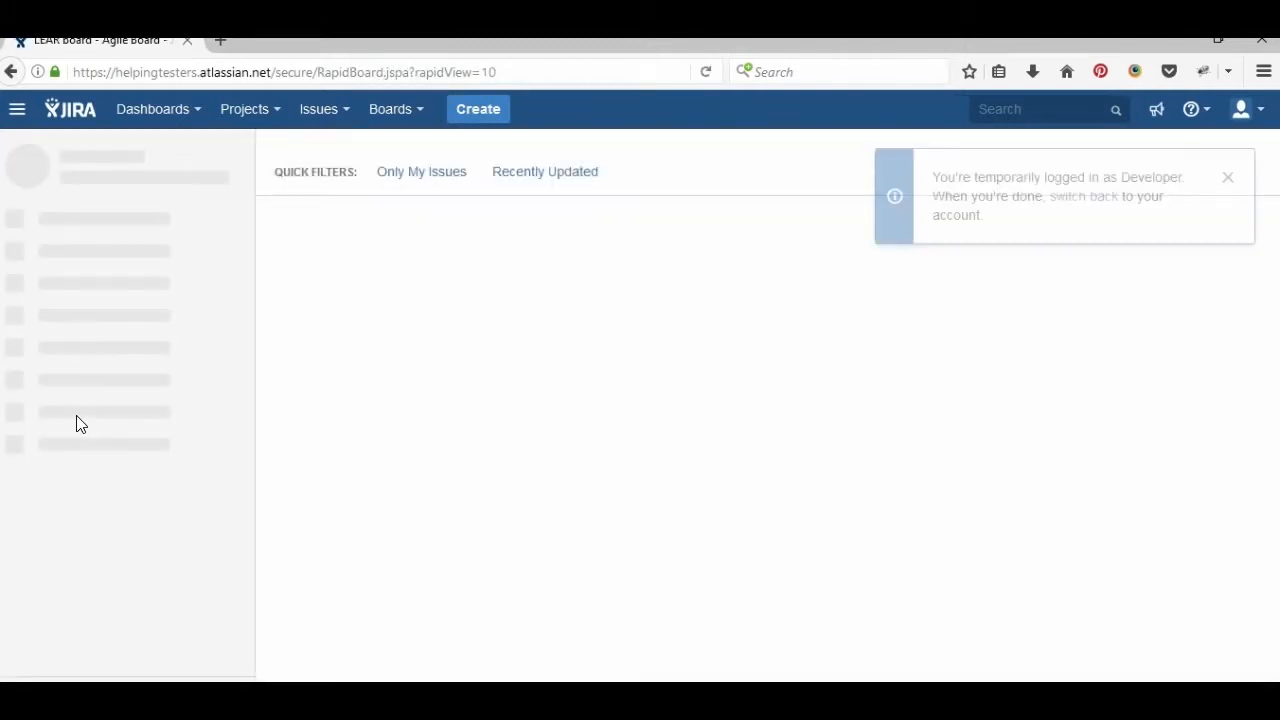
pyautogui.click(1228, 190)
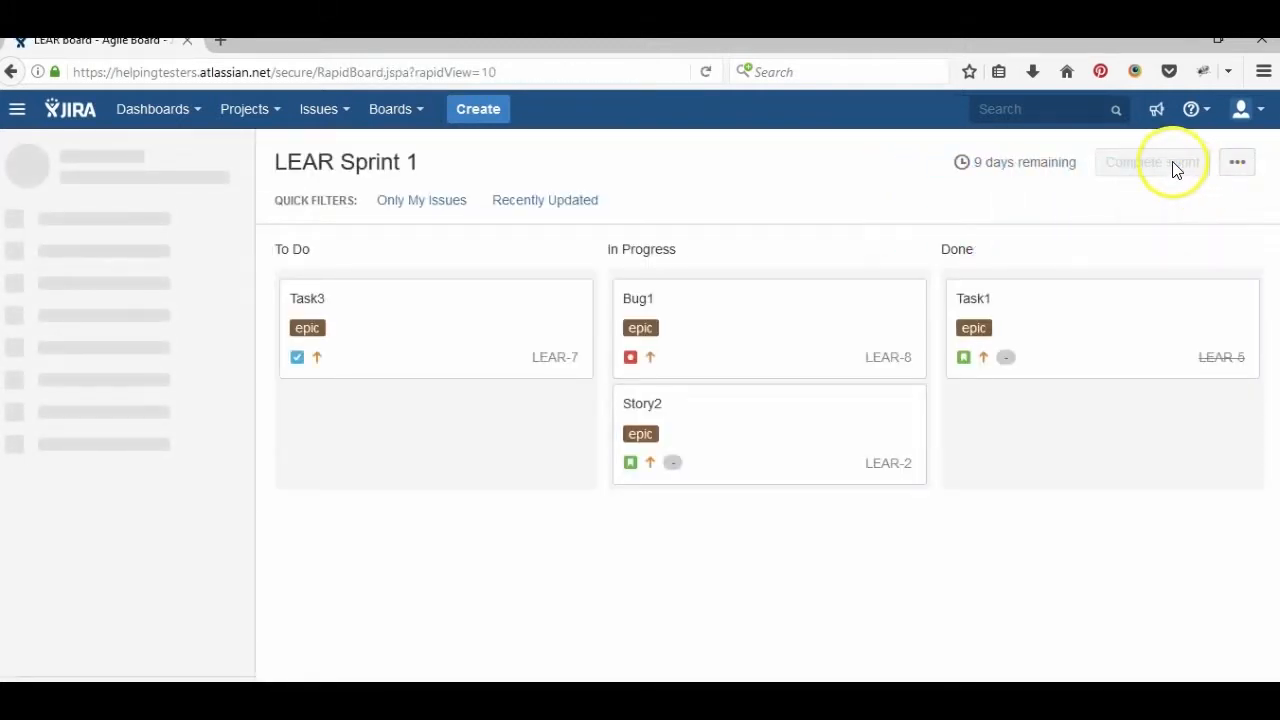
pyautogui.moveTo(1135, 171)
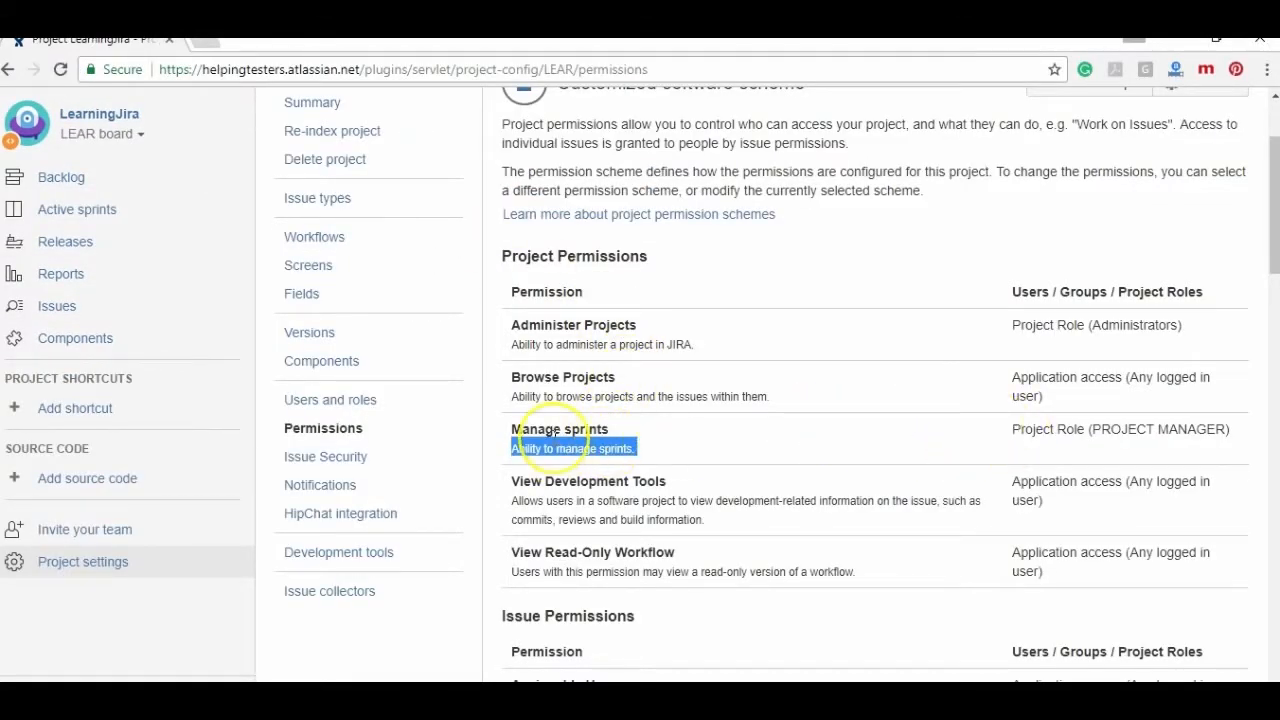
# - Scroll LEAR's permissions and highlight the Create Issues permission description
pyautogui.scroll(-2, 553, 432)
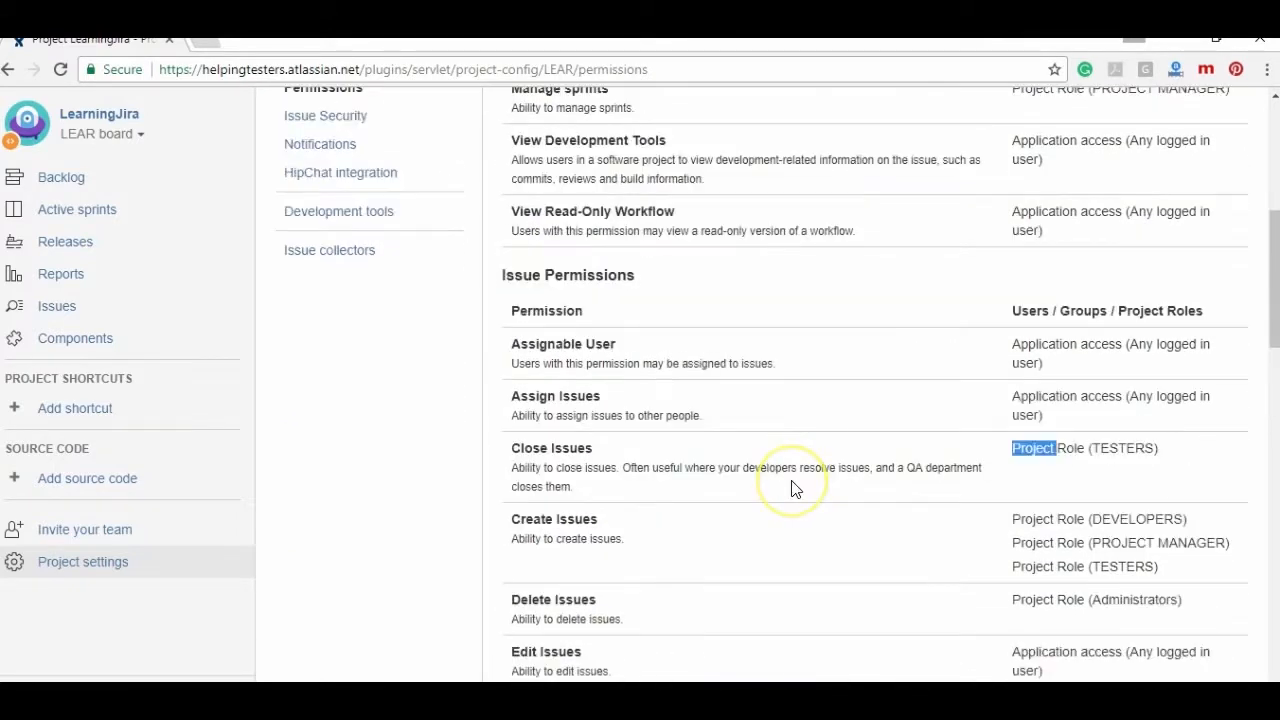
pyautogui.scroll(-1, 794, 484)
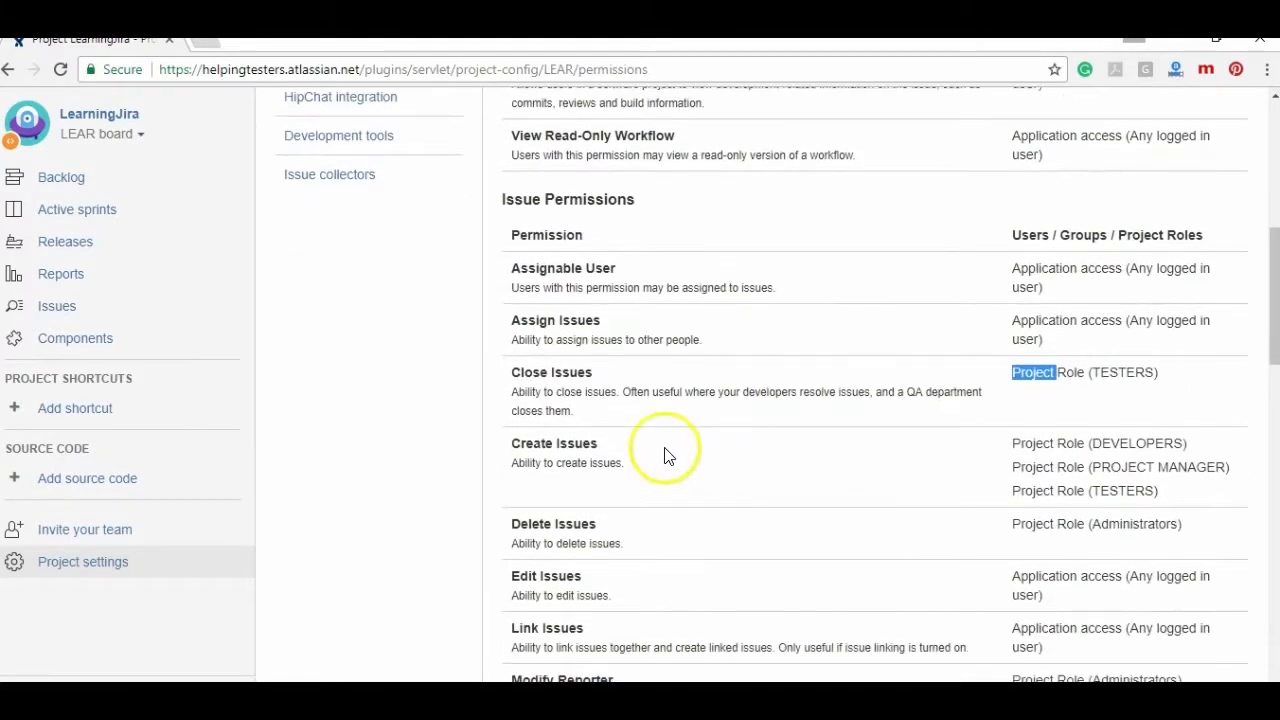
pyautogui.tripleClick(579, 464)
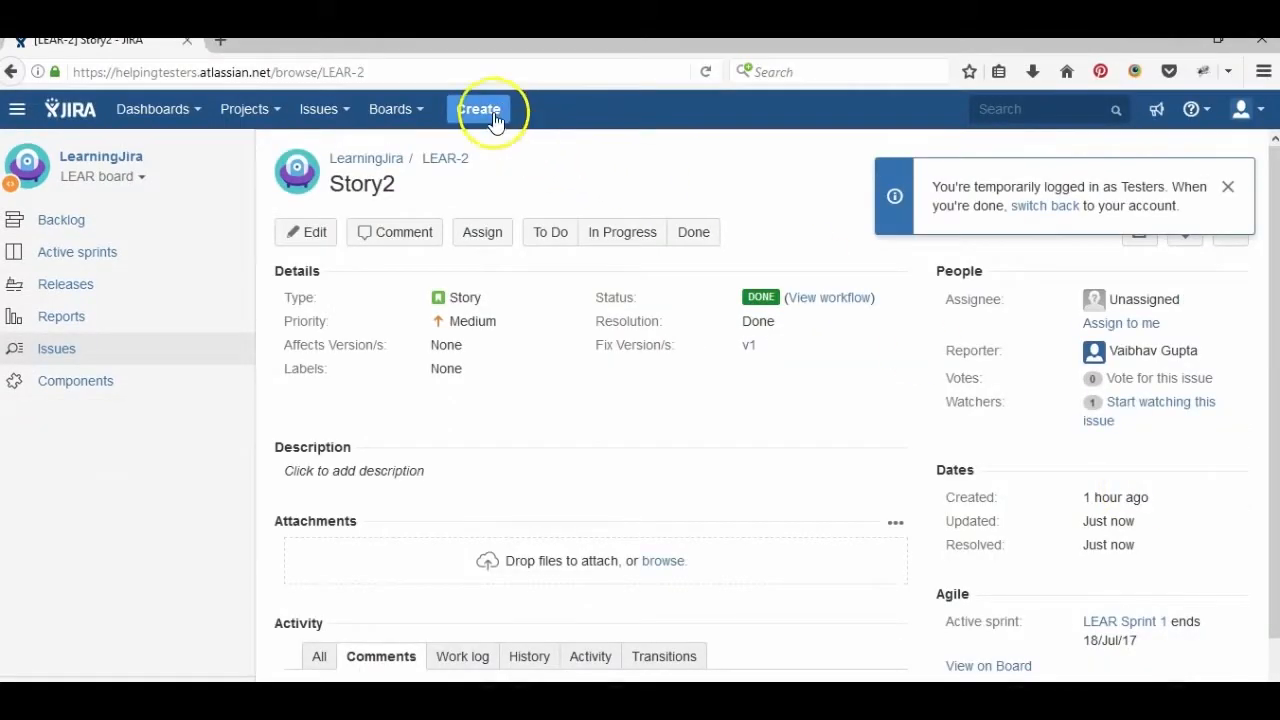
# - As the Testers user, open the Create issue form and cancel it with Esc
pyautogui.click(489, 108)
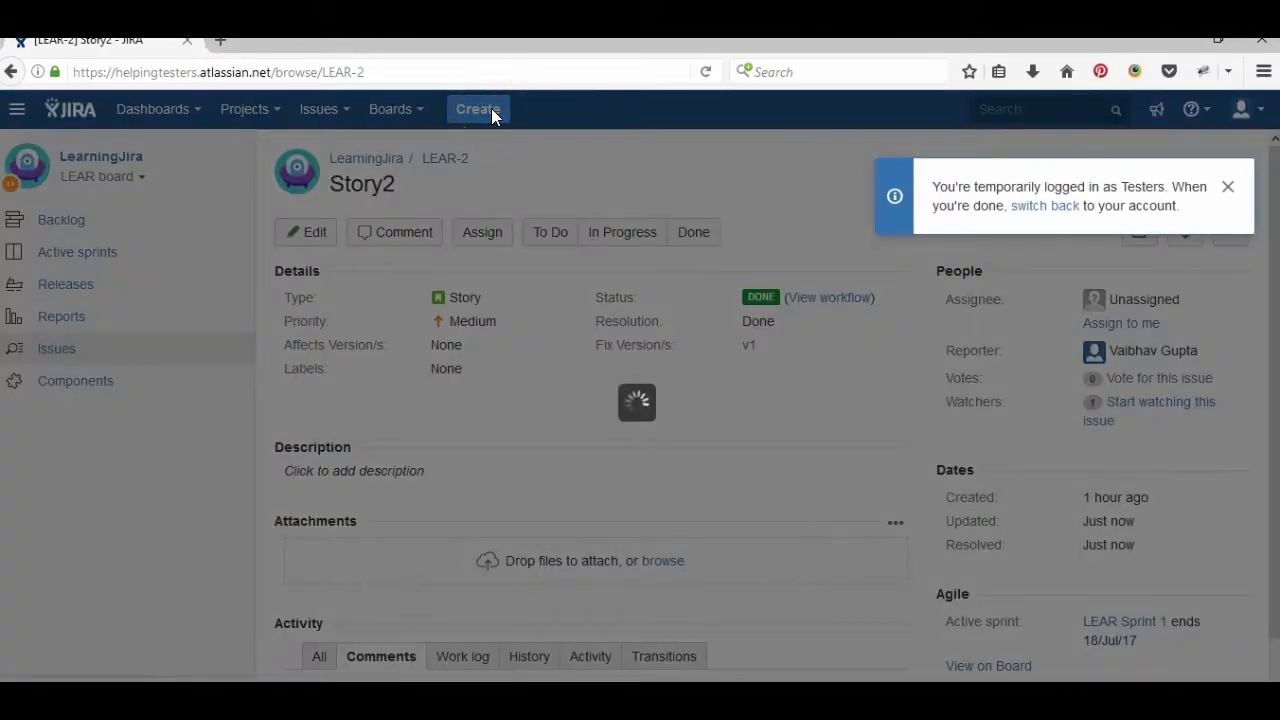
pyautogui.press('Escape')
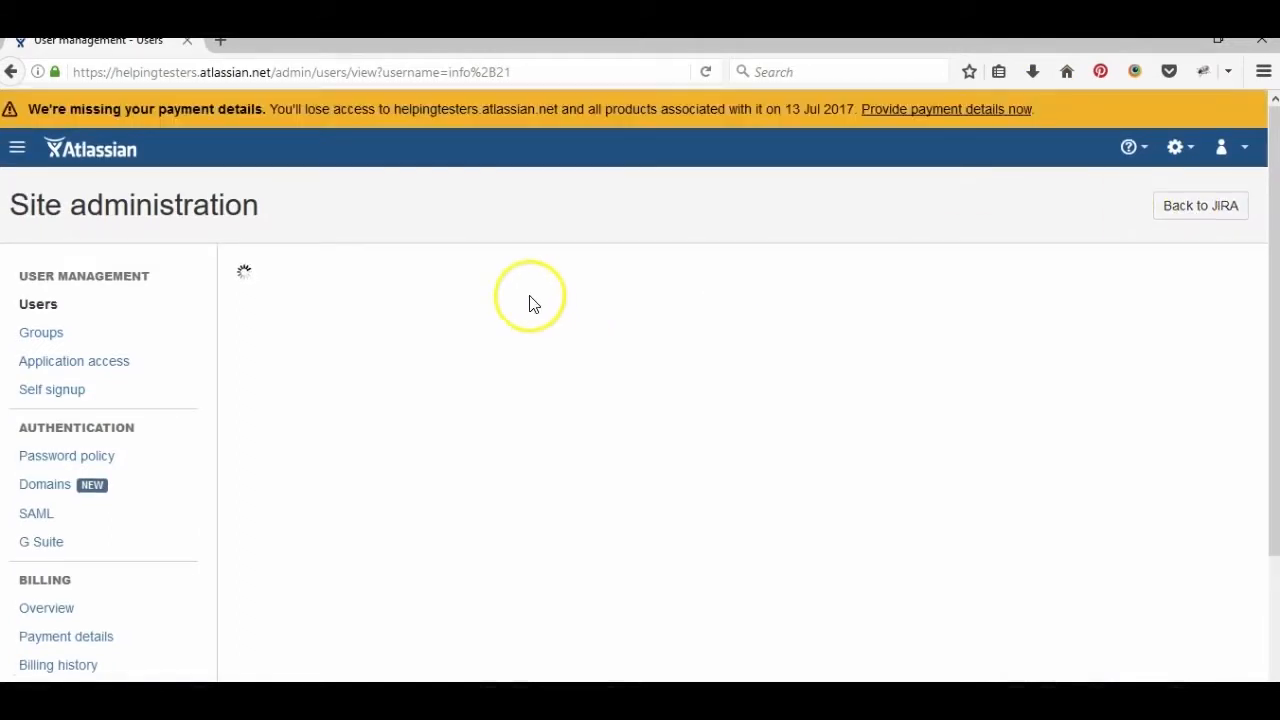
# - From the Users list, open the Customer user's account and log in temporarily as Customer
pyautogui.click(98, 304)
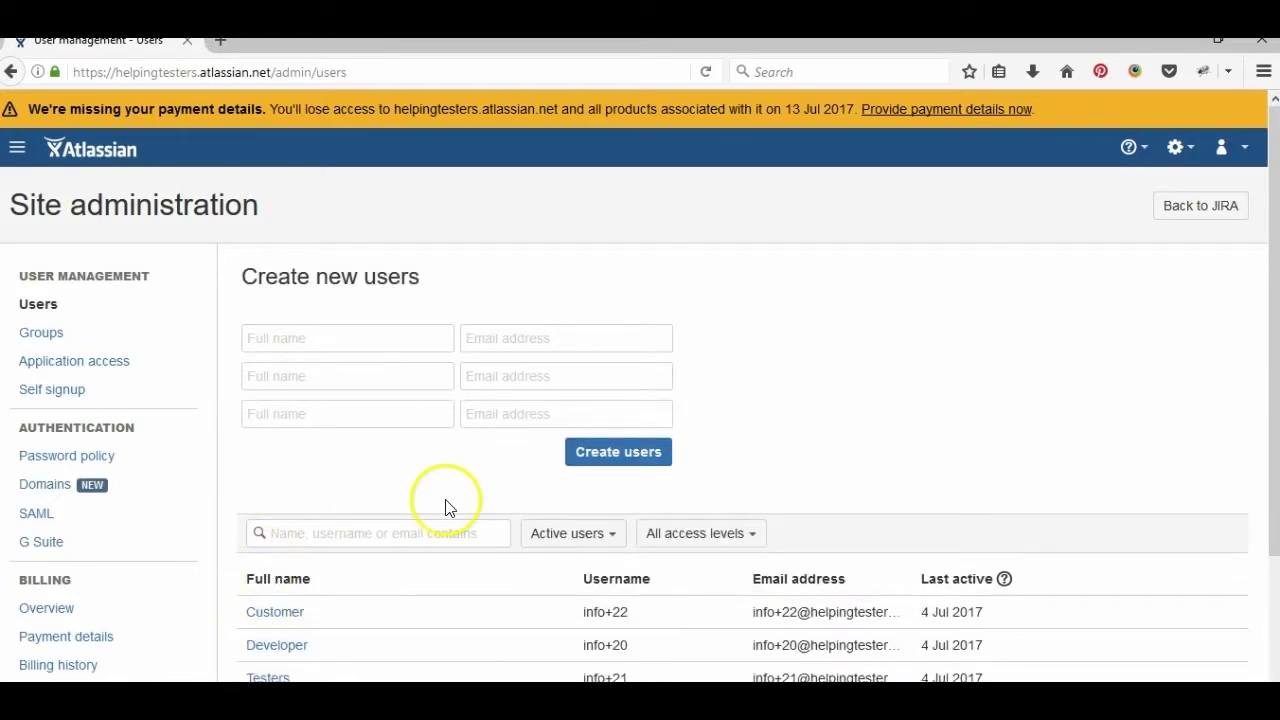
pyautogui.click(267, 620)
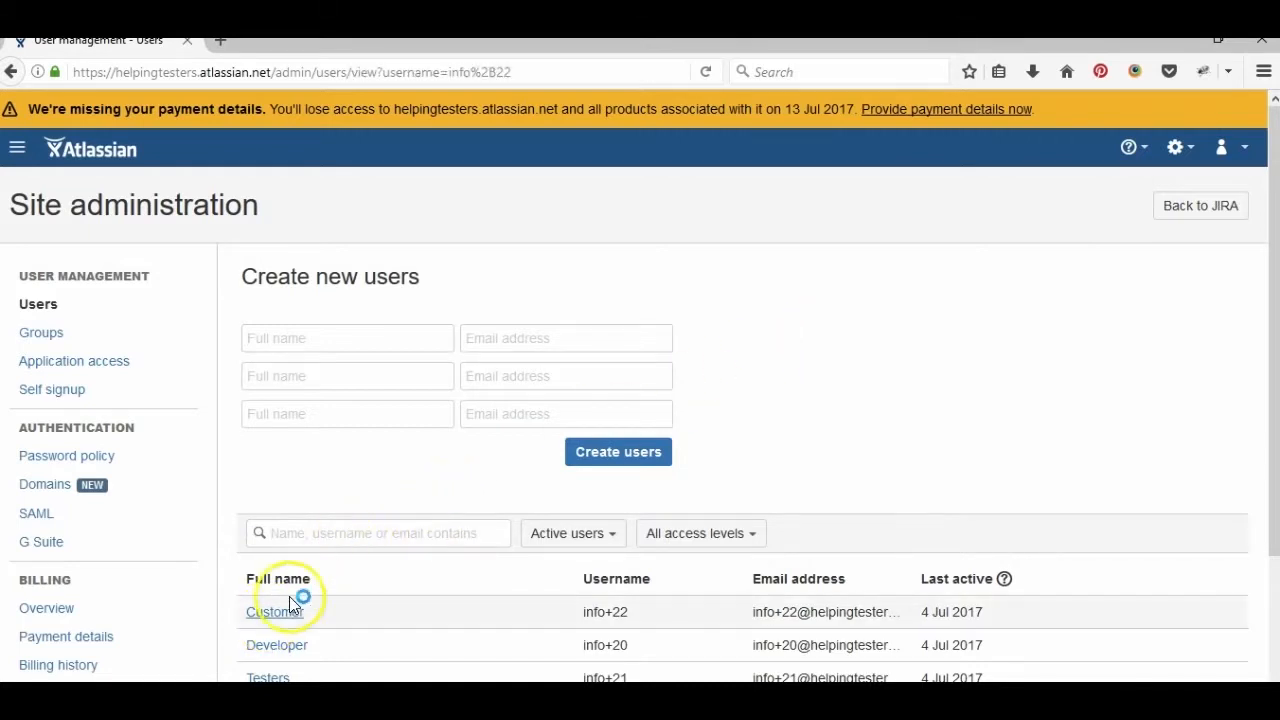
pyautogui.click(849, 279)
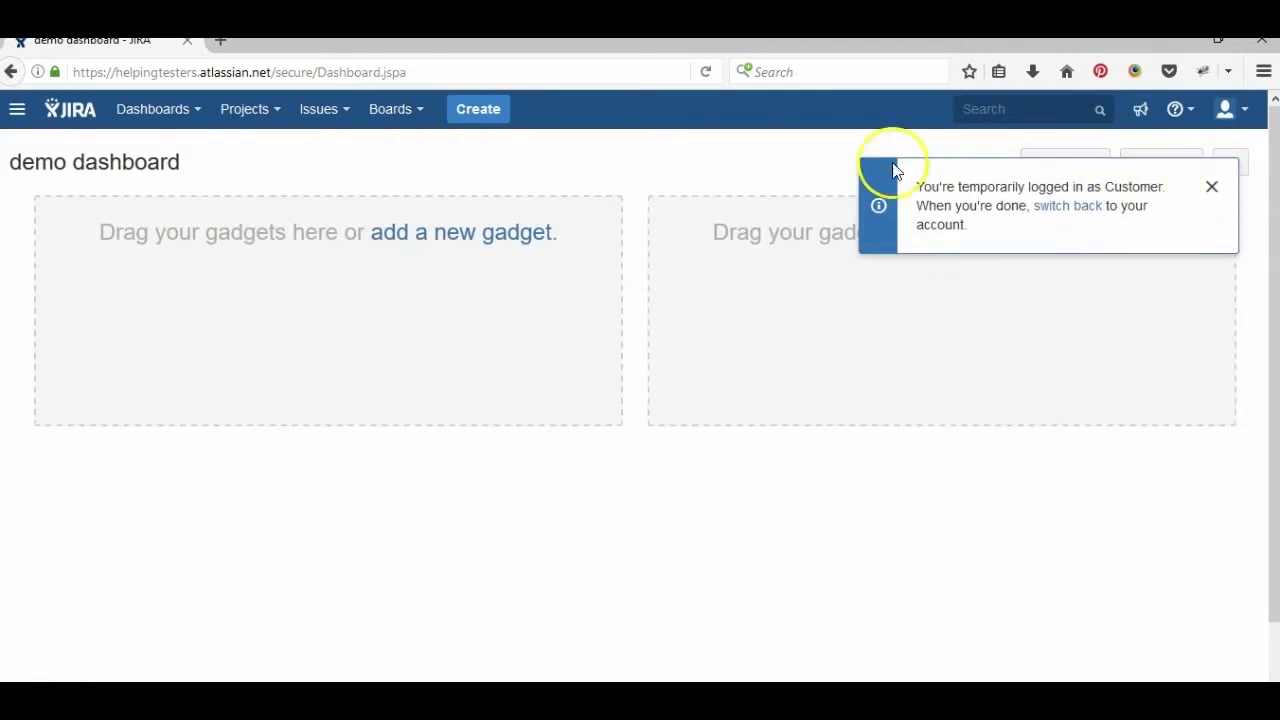
# - Check that Customer's Create issue project list offers only Kanban Sample Project and Scrum Sample Project
pyautogui.click(506, 118)
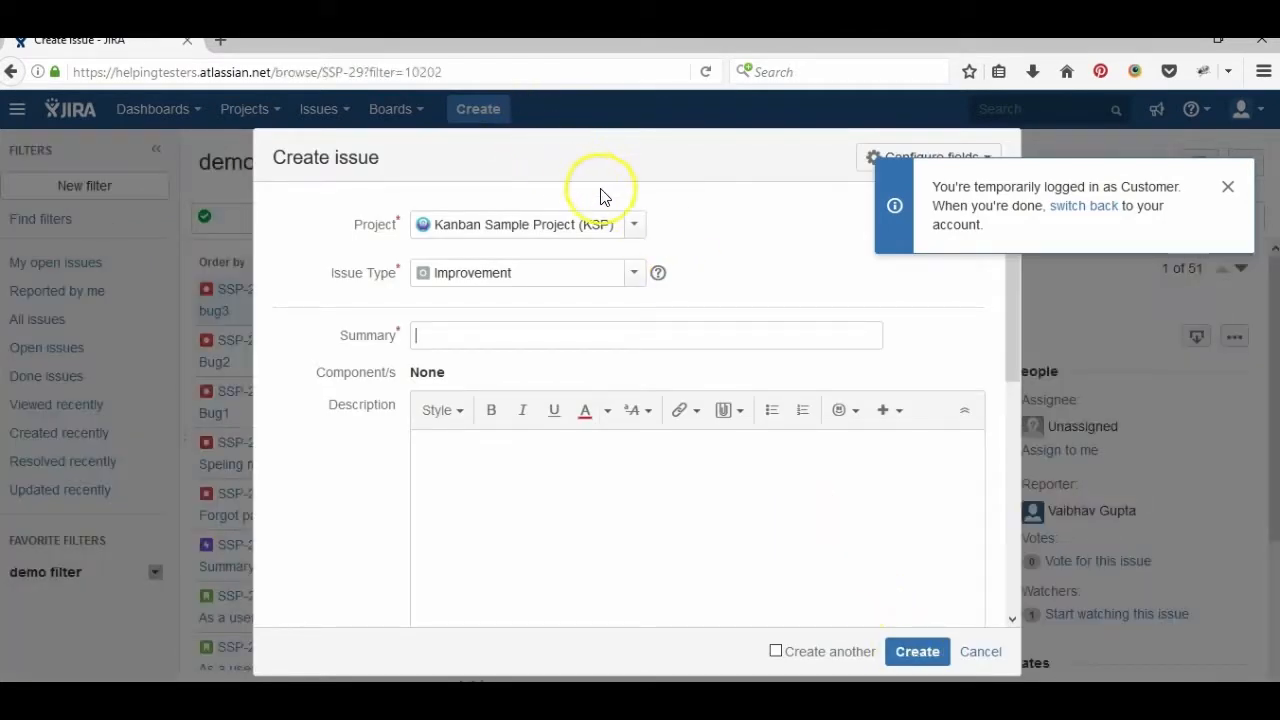
pyautogui.click(632, 226)
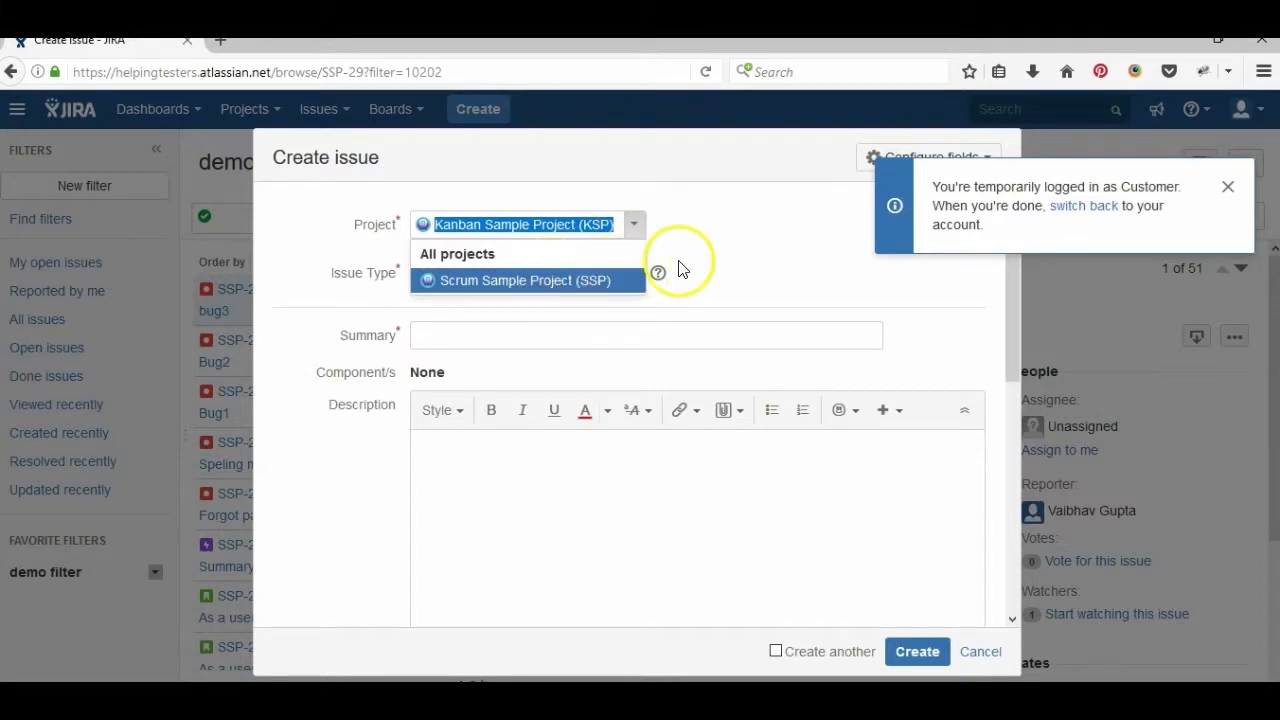
pyautogui.click(534, 200)
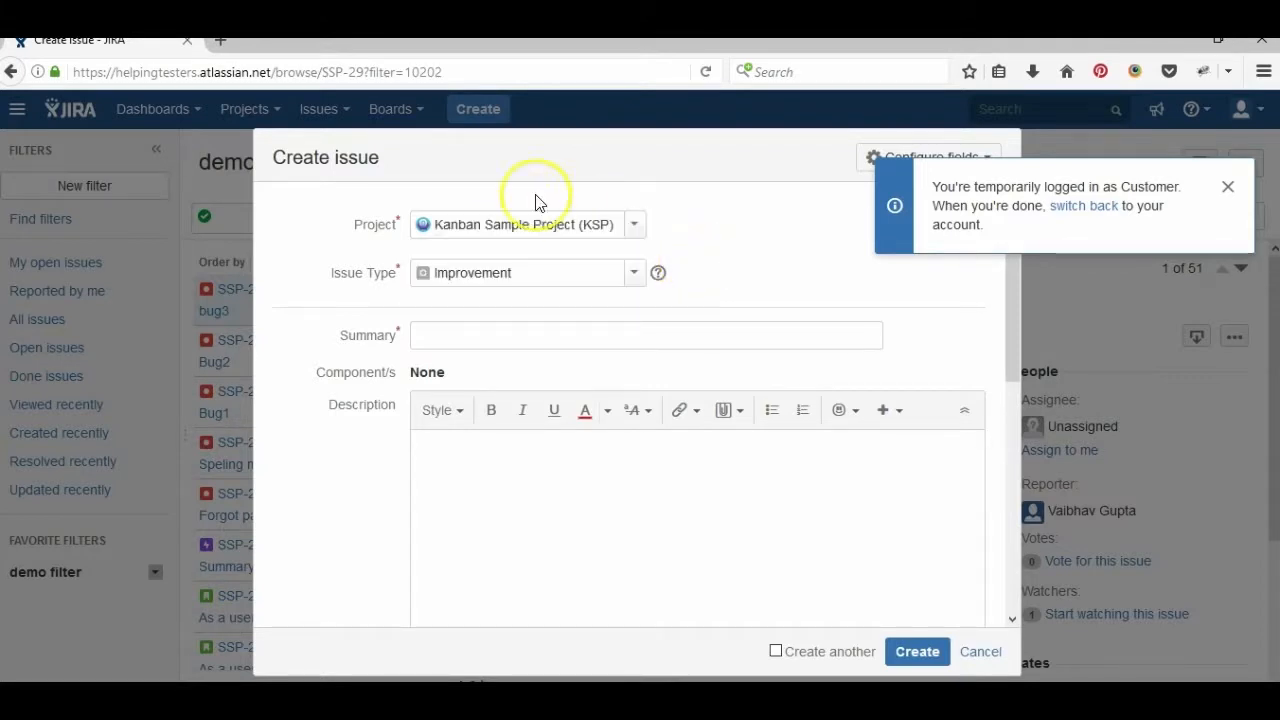
pyautogui.click(640, 231)
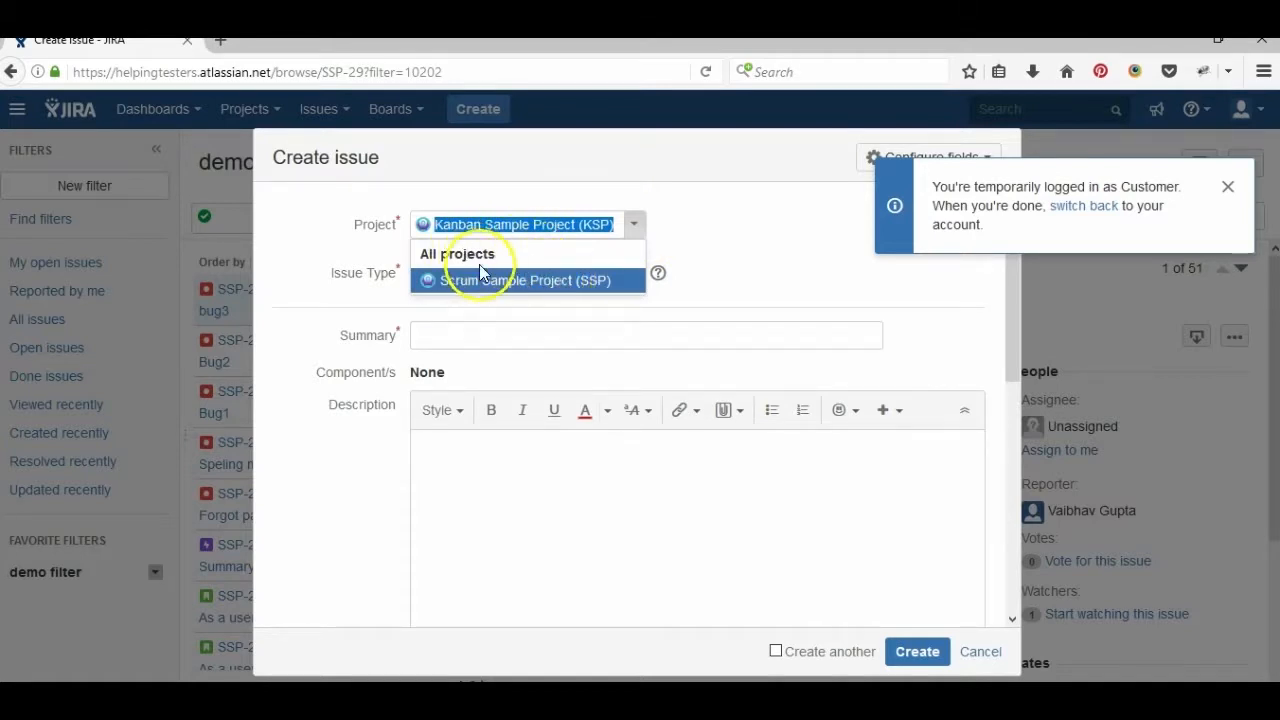
pyautogui.click(675, 240)
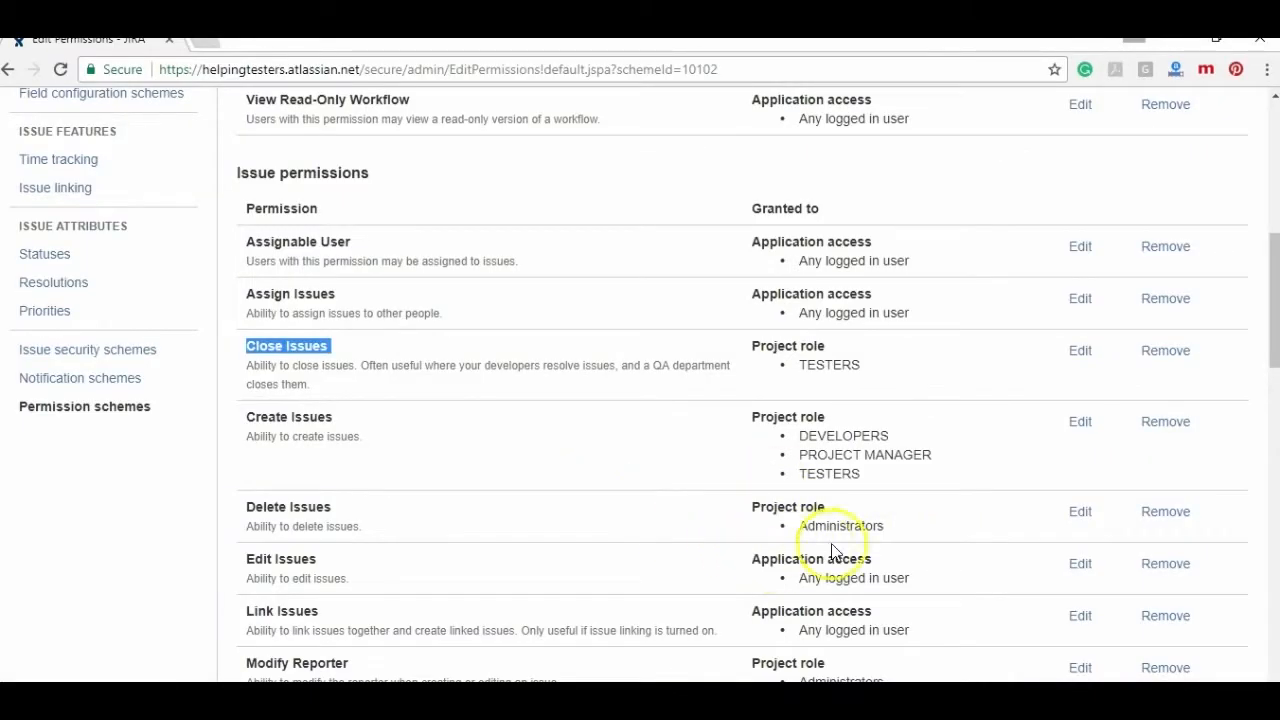
# - Scroll through the Customized software scheme's permissions to review its grants
pyautogui.click(955, 582)
pyautogui.scroll(4, 955, 582)
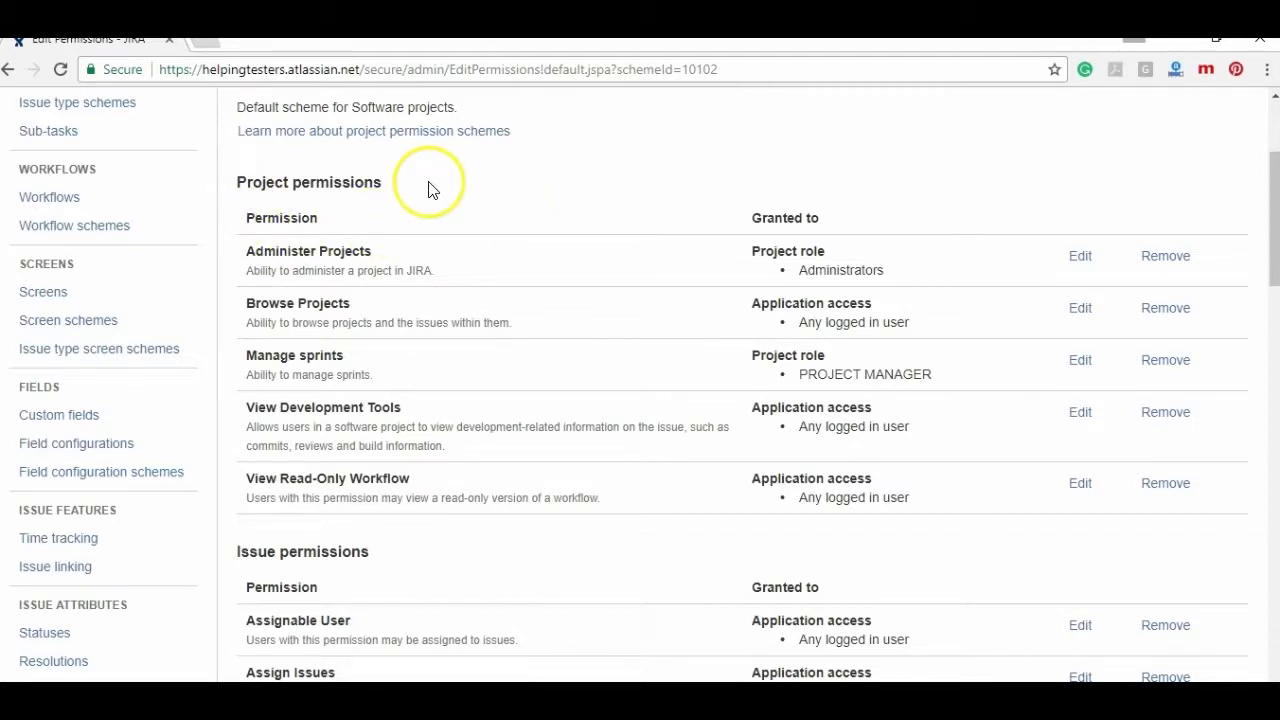
pyautogui.scroll(-1, 432, 190)
pyautogui.scroll(3, 430, 190)
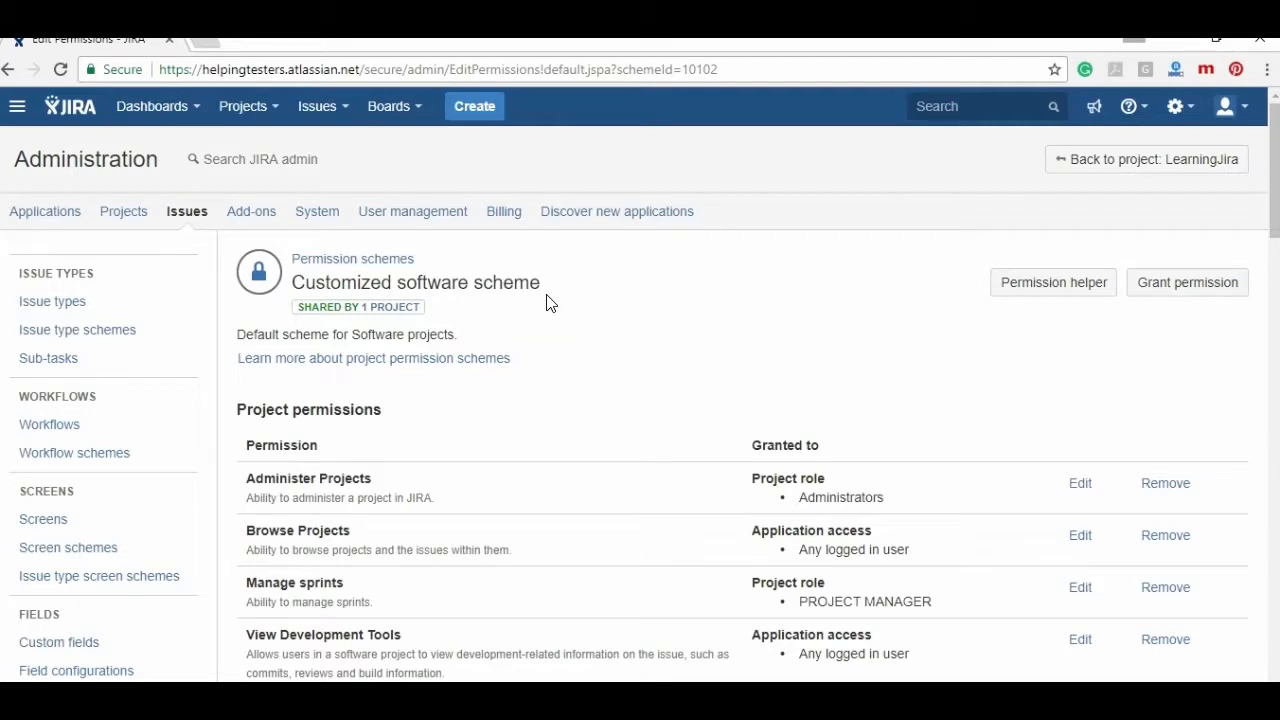
pyautogui.scroll(-1, 600, 338)
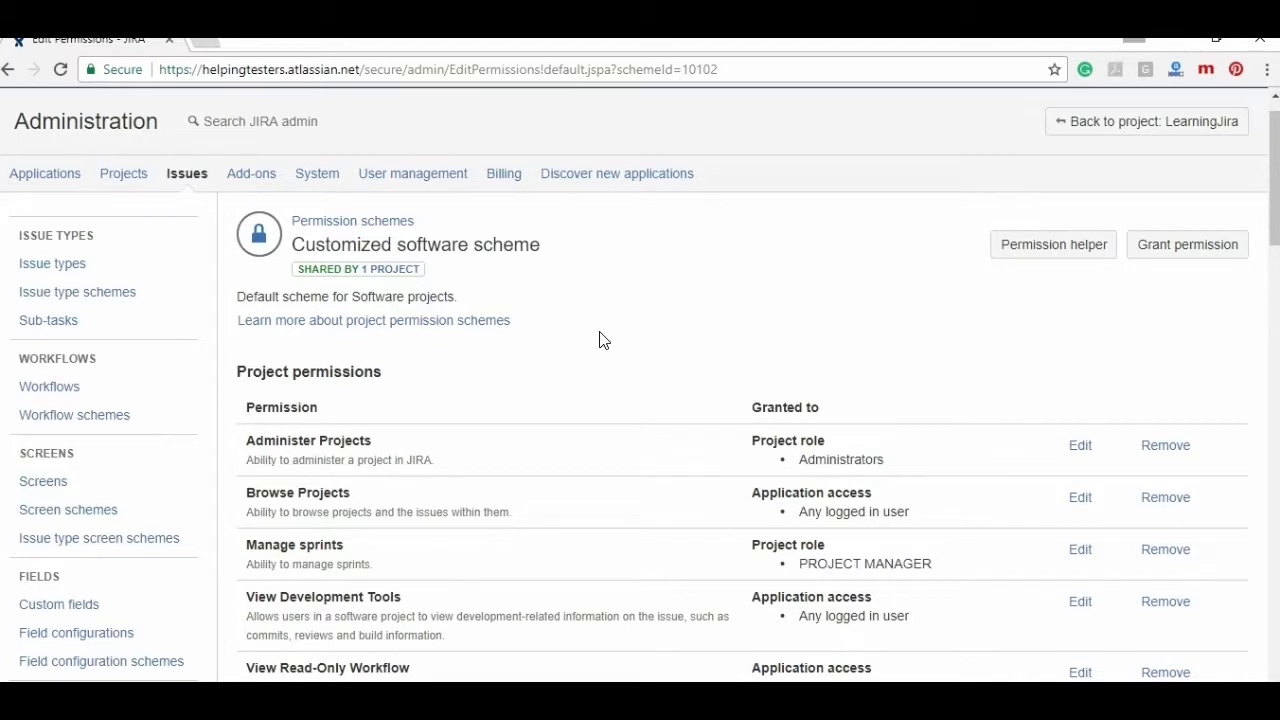
# - Go to User management in Atlassian Site administration
pyautogui.click(1274, 97)
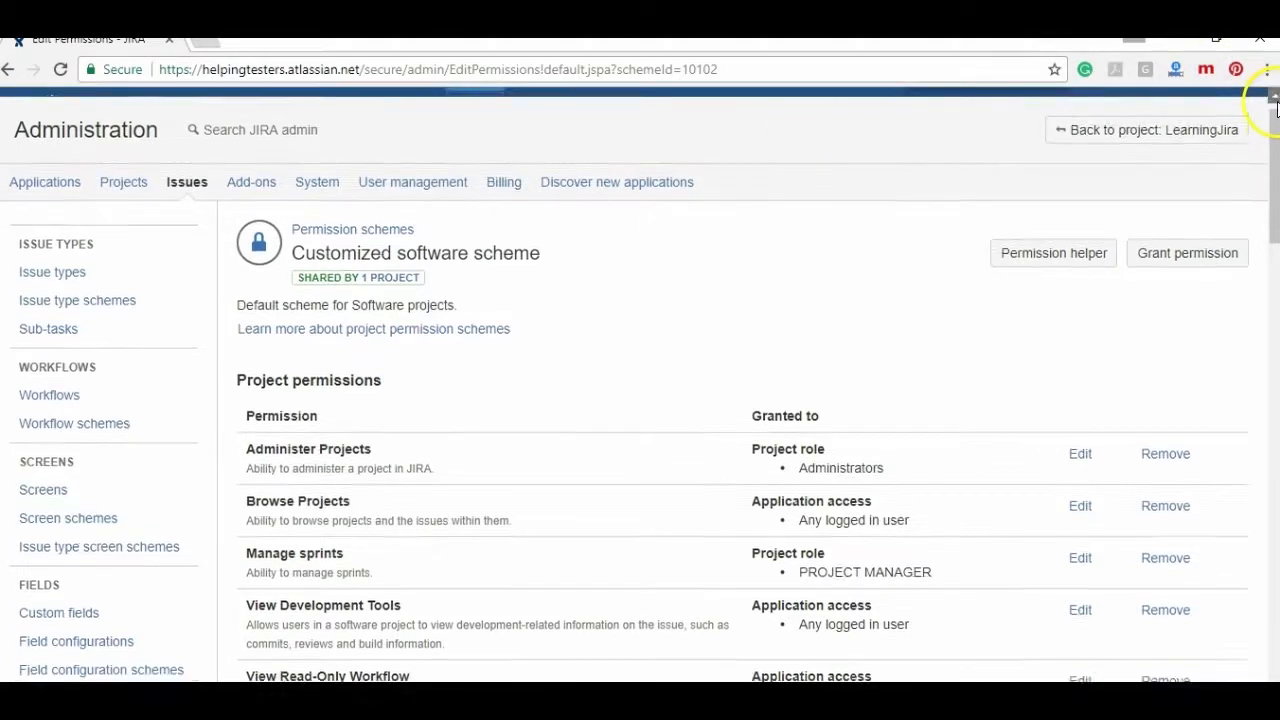
pyautogui.click(1186, 108)
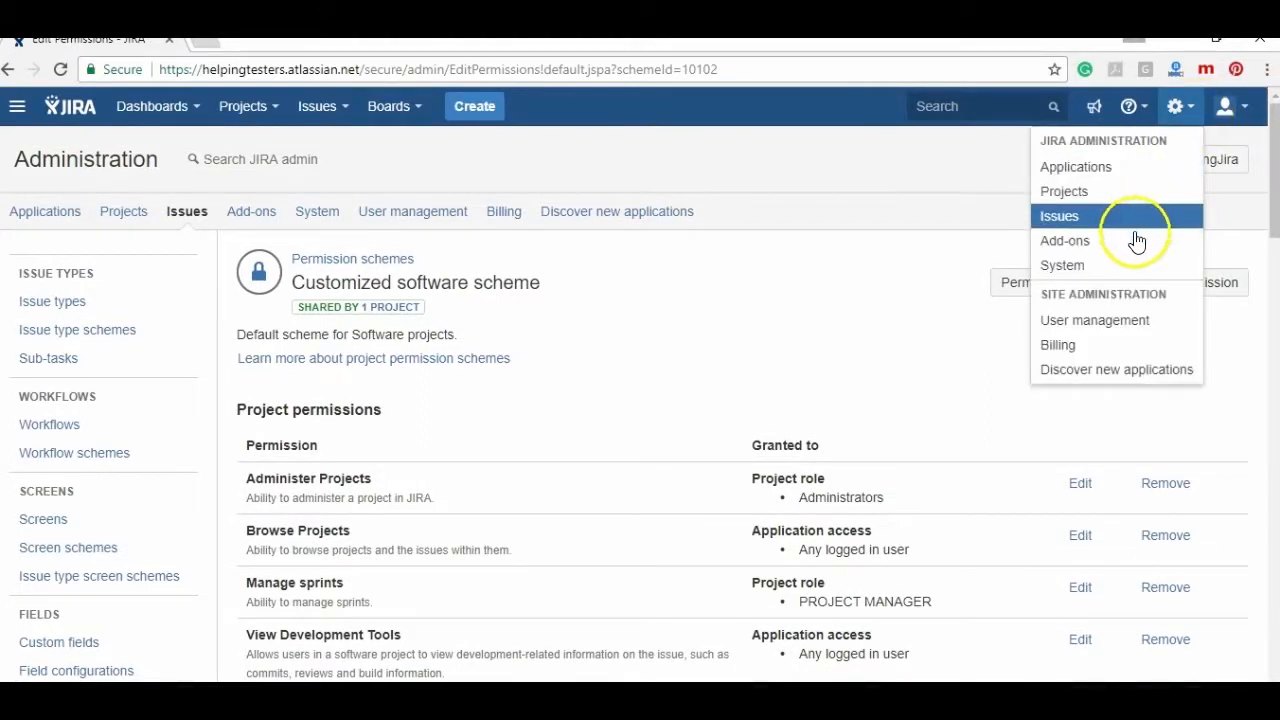
pyautogui.click(1086, 322)
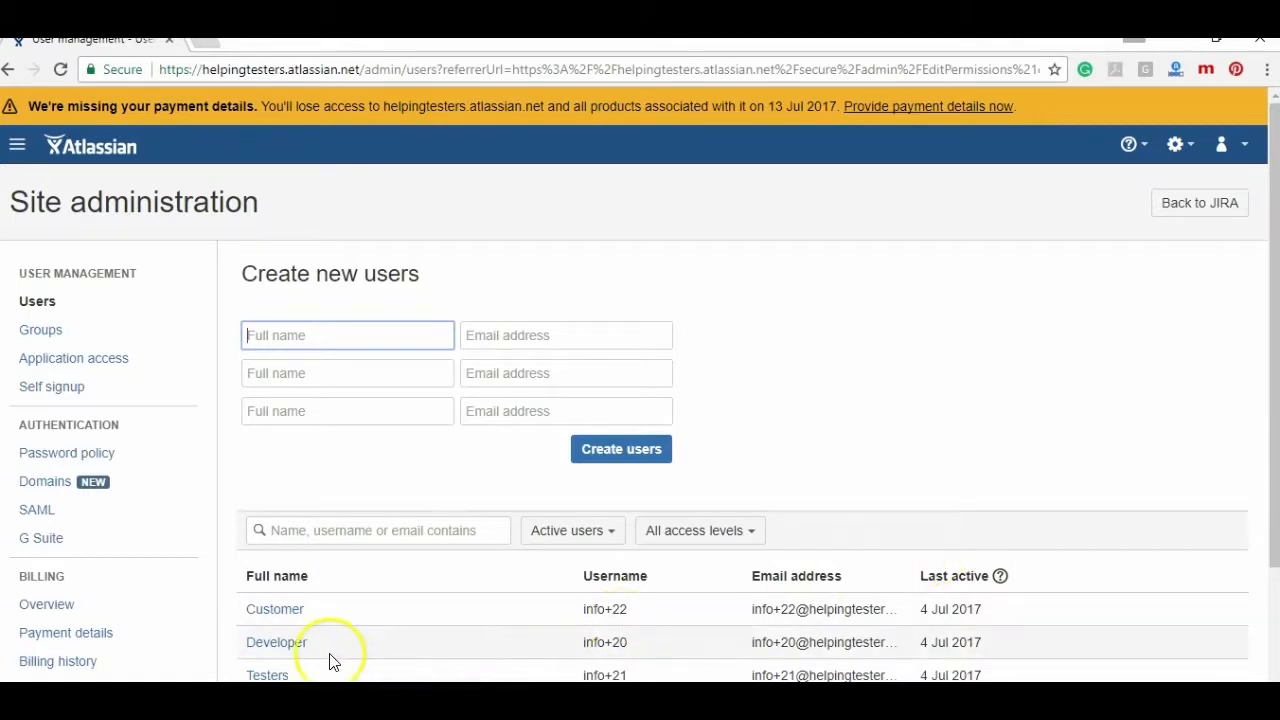
# - Enter 'Developer - Sample Scrum' as the new user's full name
pyautogui.click(300, 646)
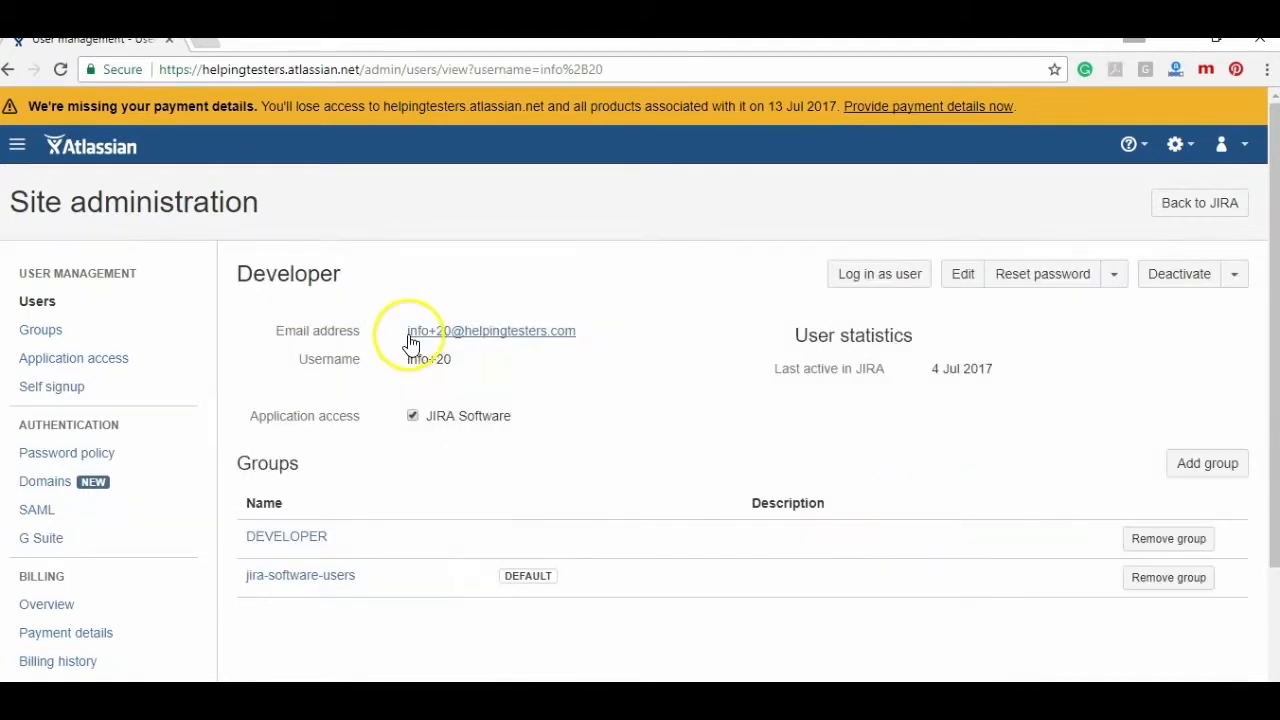
pyautogui.click(22, 68)
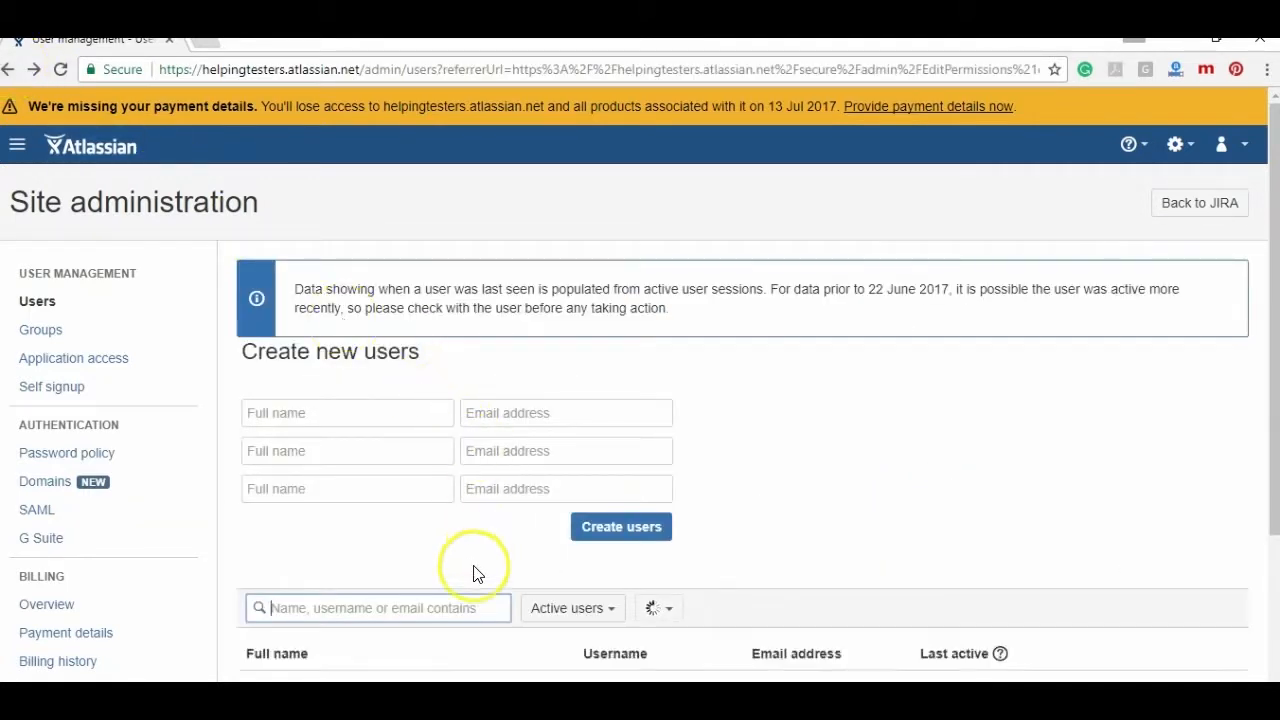
pyautogui.write('Deveop')
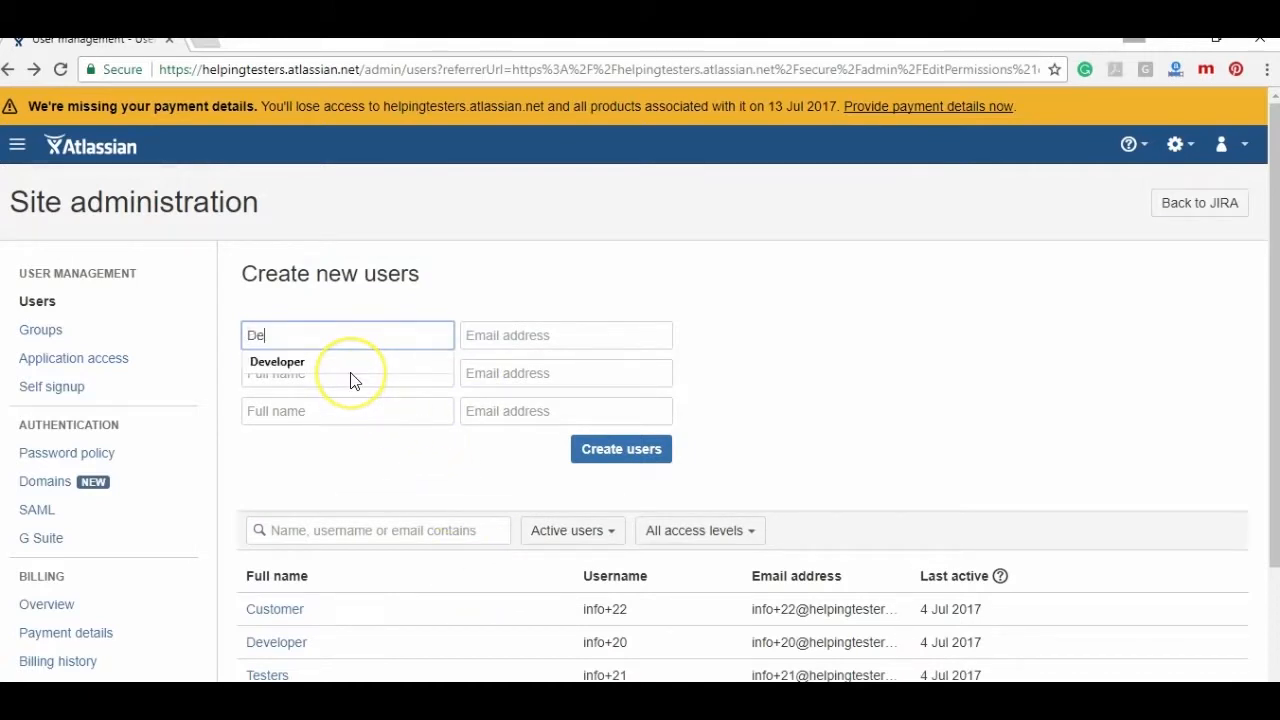
pyautogui.press('BackSpace')
pyautogui.press('BackSpace')
pyautogui.press('BackSpace')
pyautogui.press('BackSpace')
pyautogui.write('eleper ')
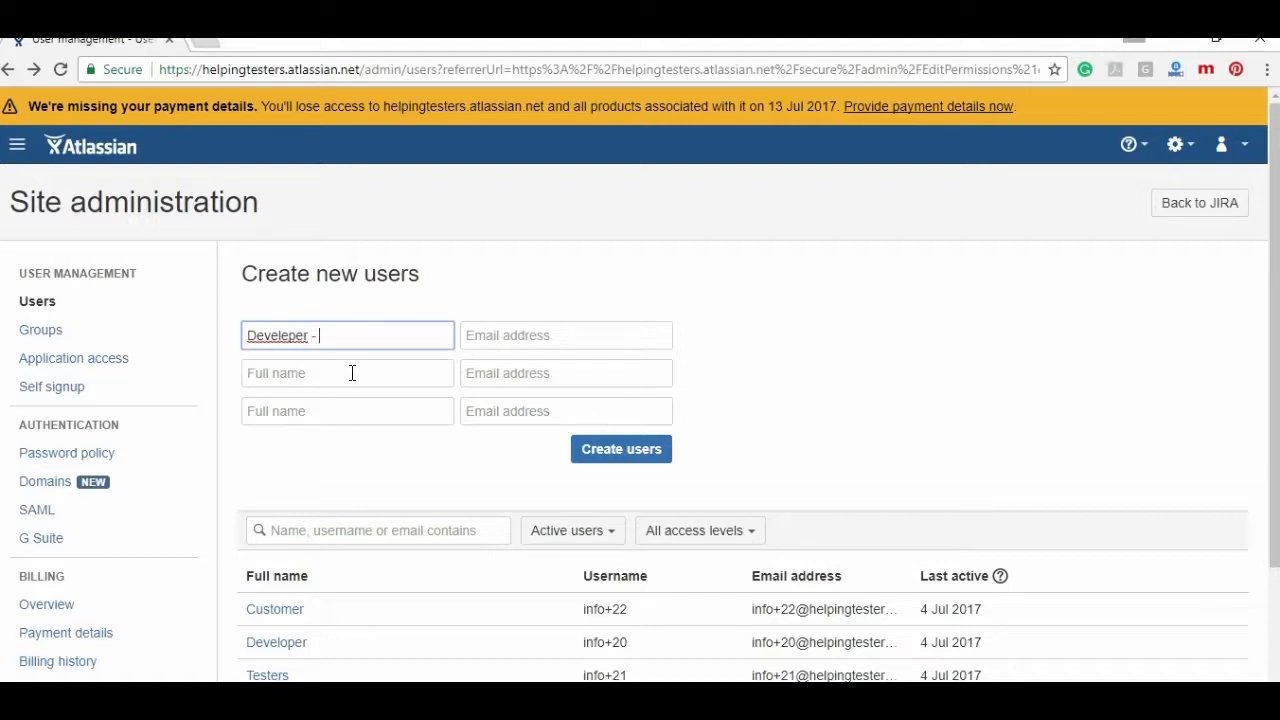
pyautogui.write('- Sam')
pyautogui.write('pel S')
pyautogui.click(368, 335)
pyautogui.press('BackSpace')
pyautogui.press('BackSpace')
pyautogui.write('le')
pyautogui.click(400, 335)
pyautogui.click(371, 336)
# - Fill in the new user's e-mail address and create the user
pyautogui.click(531, 341)
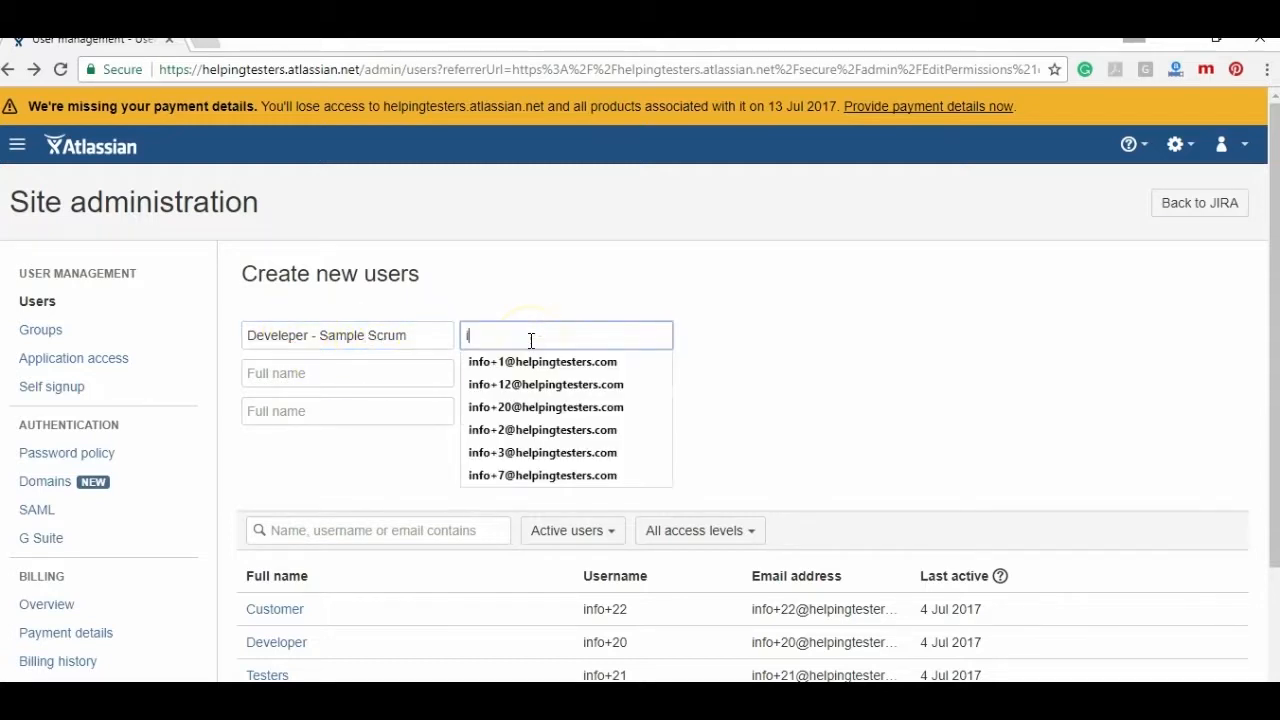
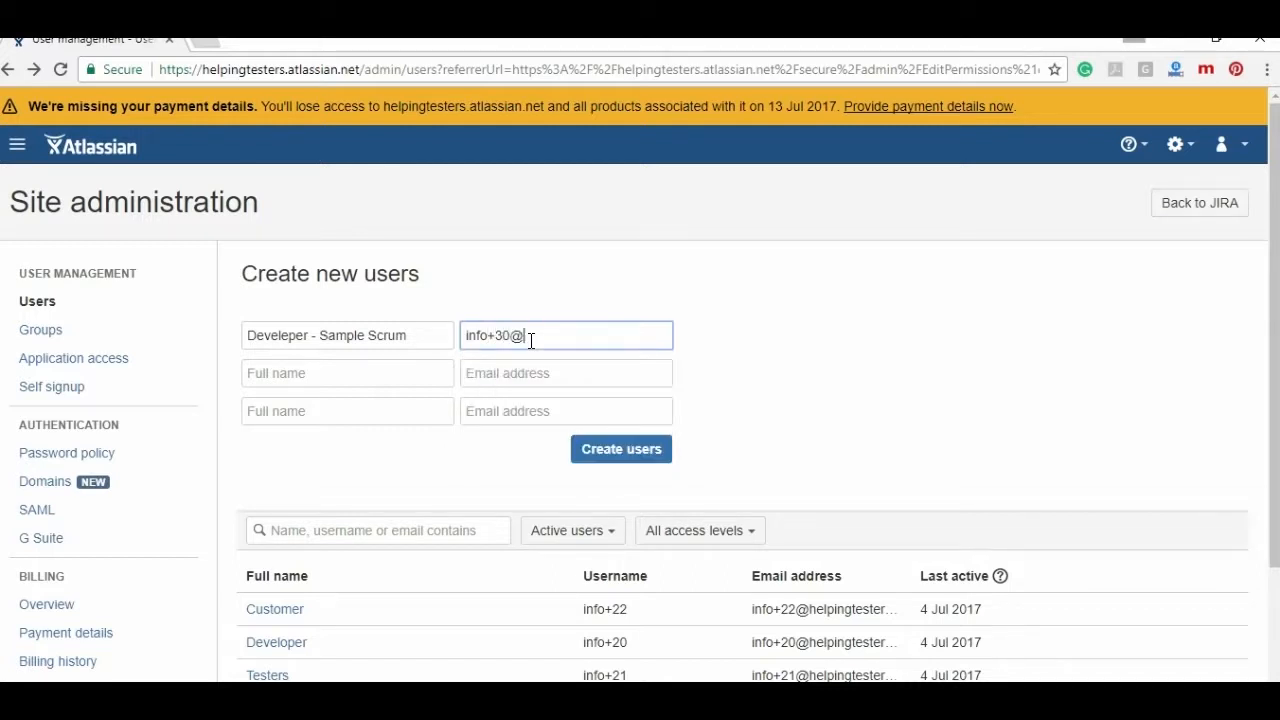
pyautogui.click(651, 449)
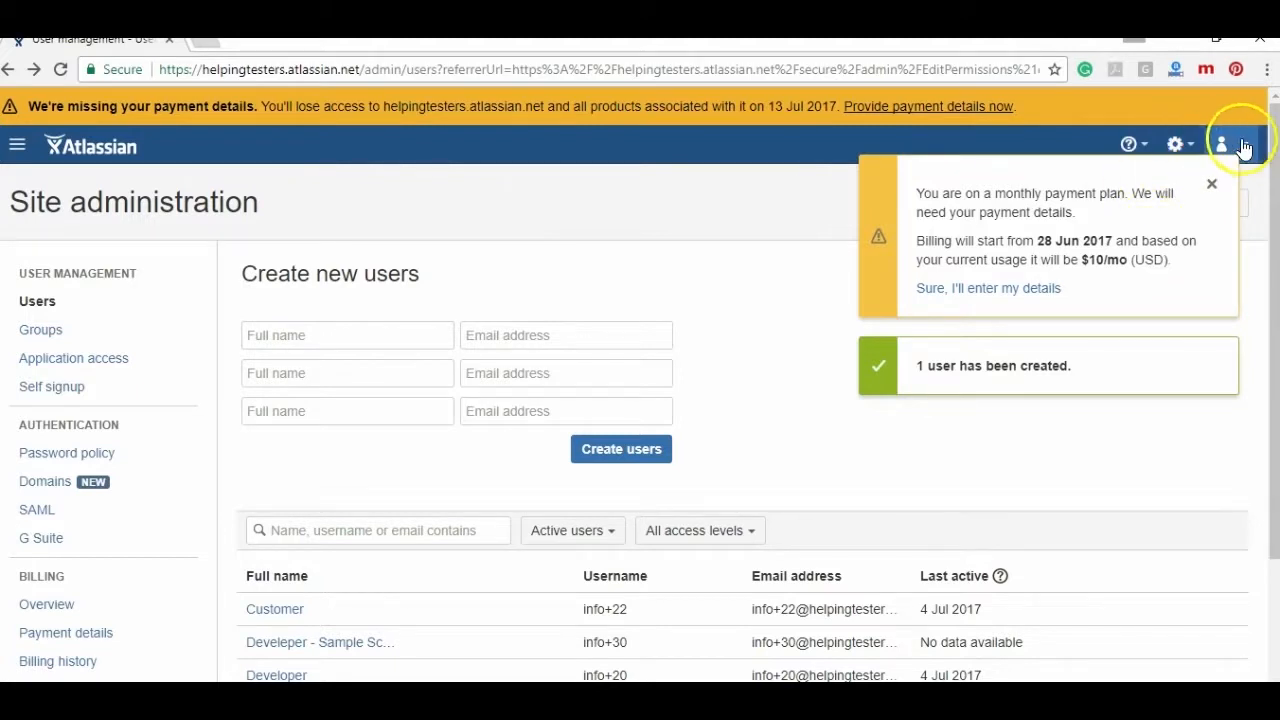
# - Open LearningJira in a new tab and confirm its permissions use the Customized software scheme
pyautogui.click(1209, 186)
pyautogui.click(1177, 144)
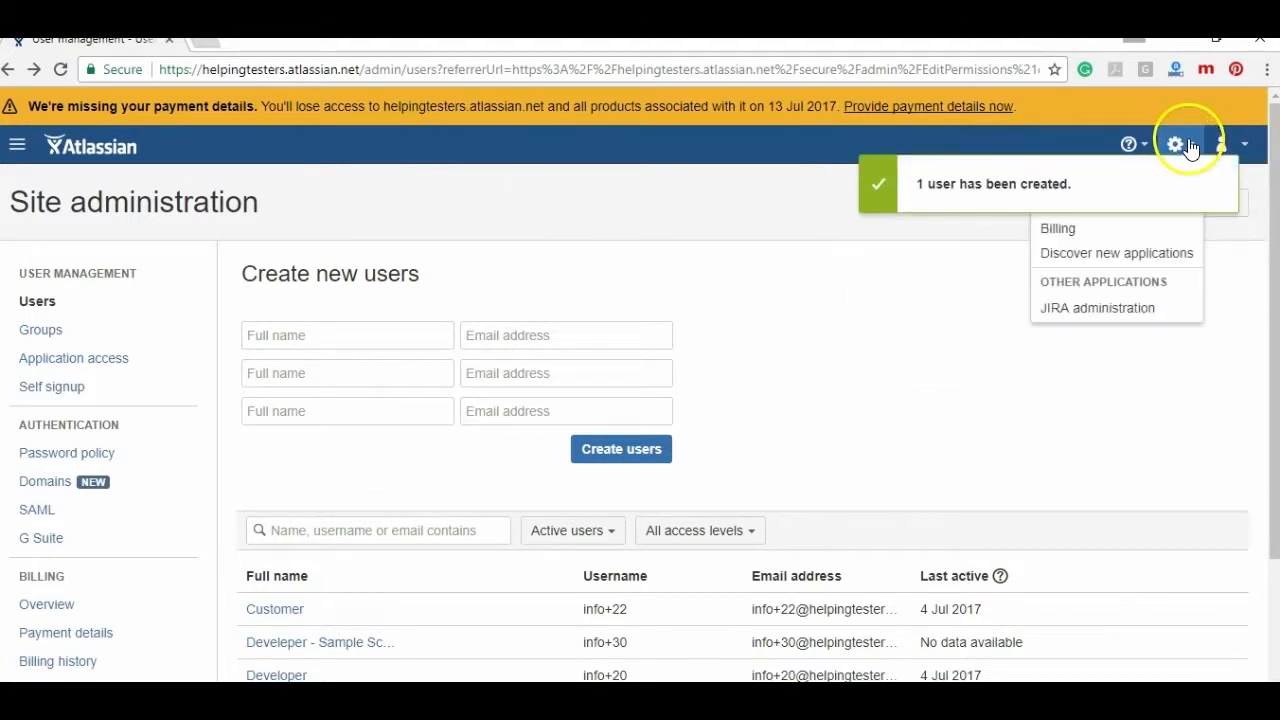
pyautogui.click(1251, 195)
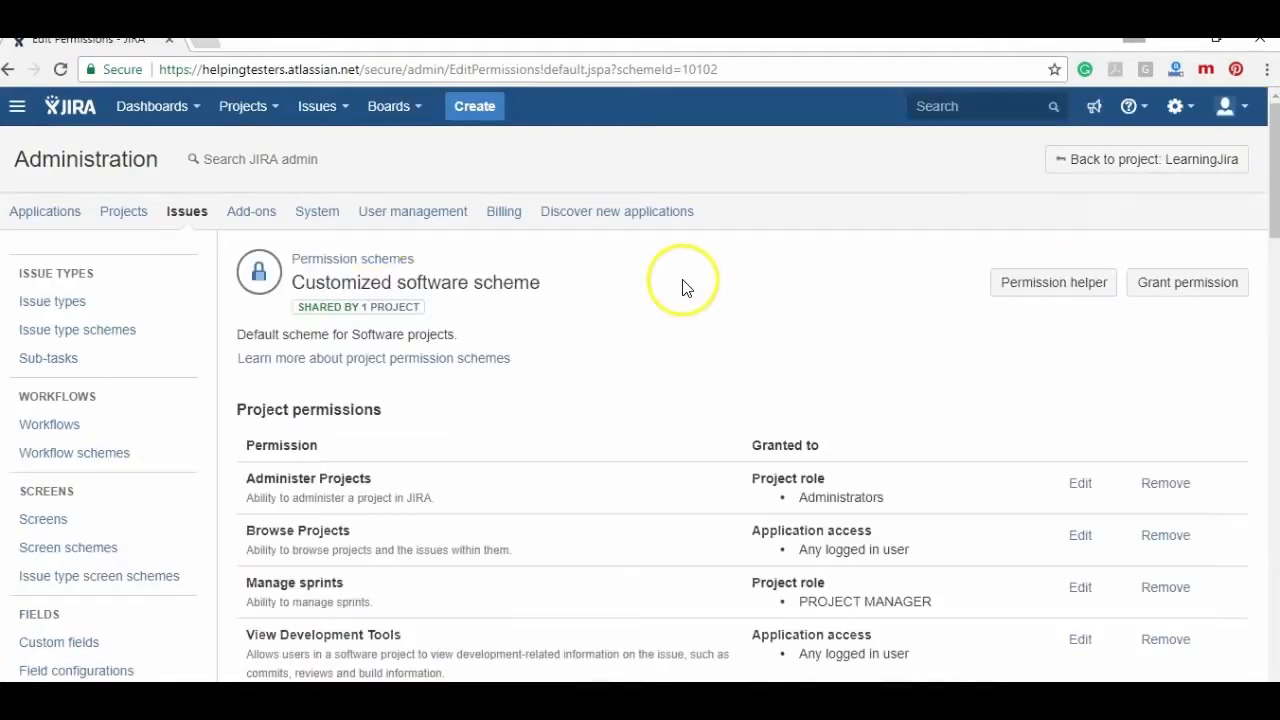
pyautogui.click(121, 210)
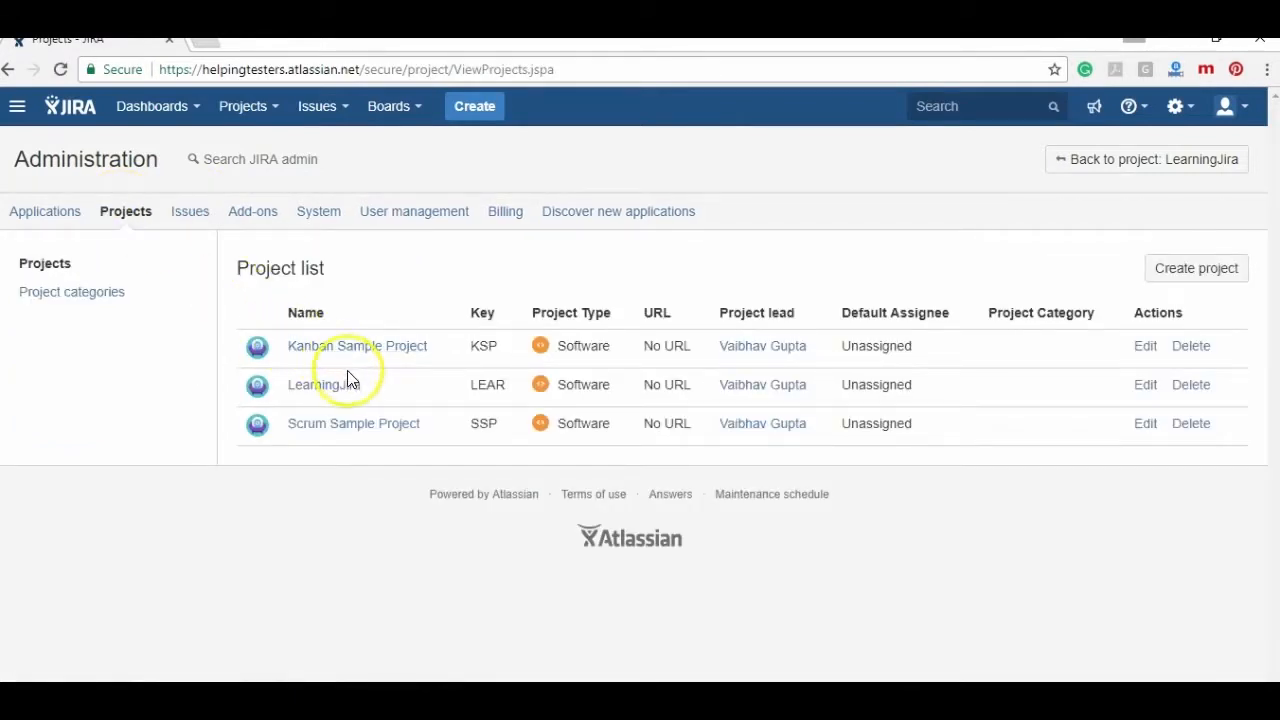
pyautogui.rightClick(351, 392)
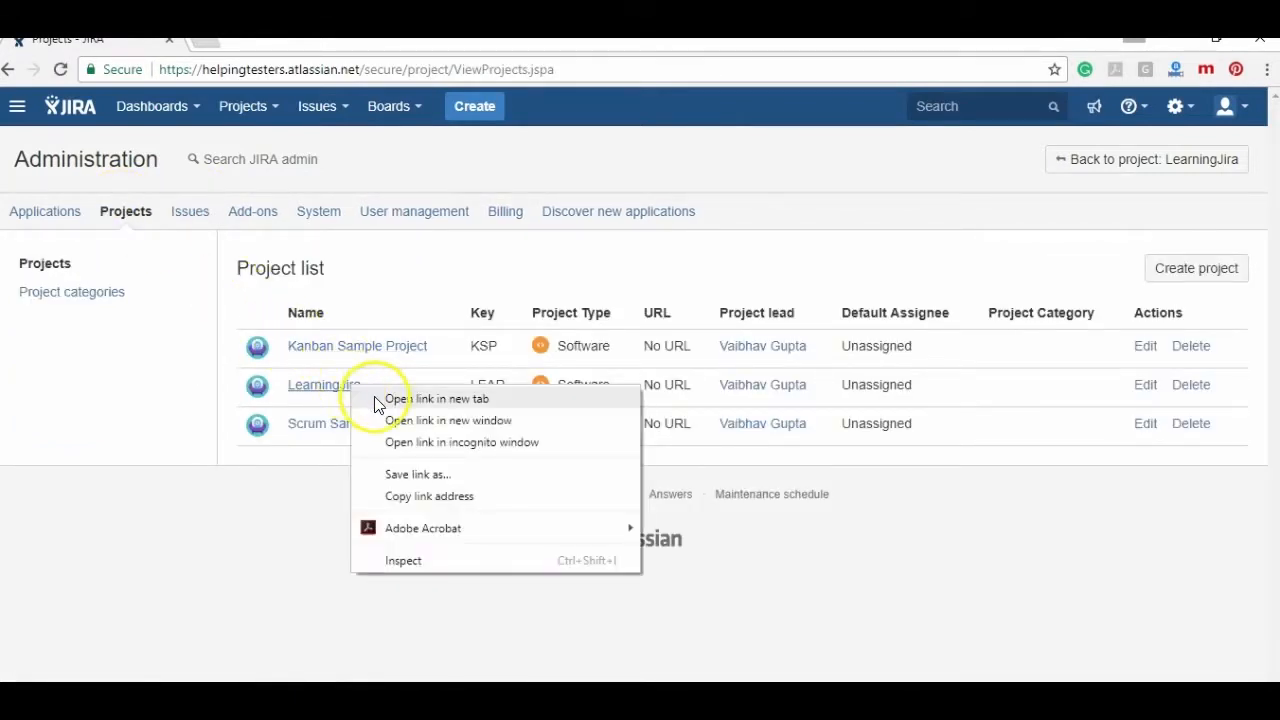
pyautogui.click(375, 397)
pyautogui.click(257, 46)
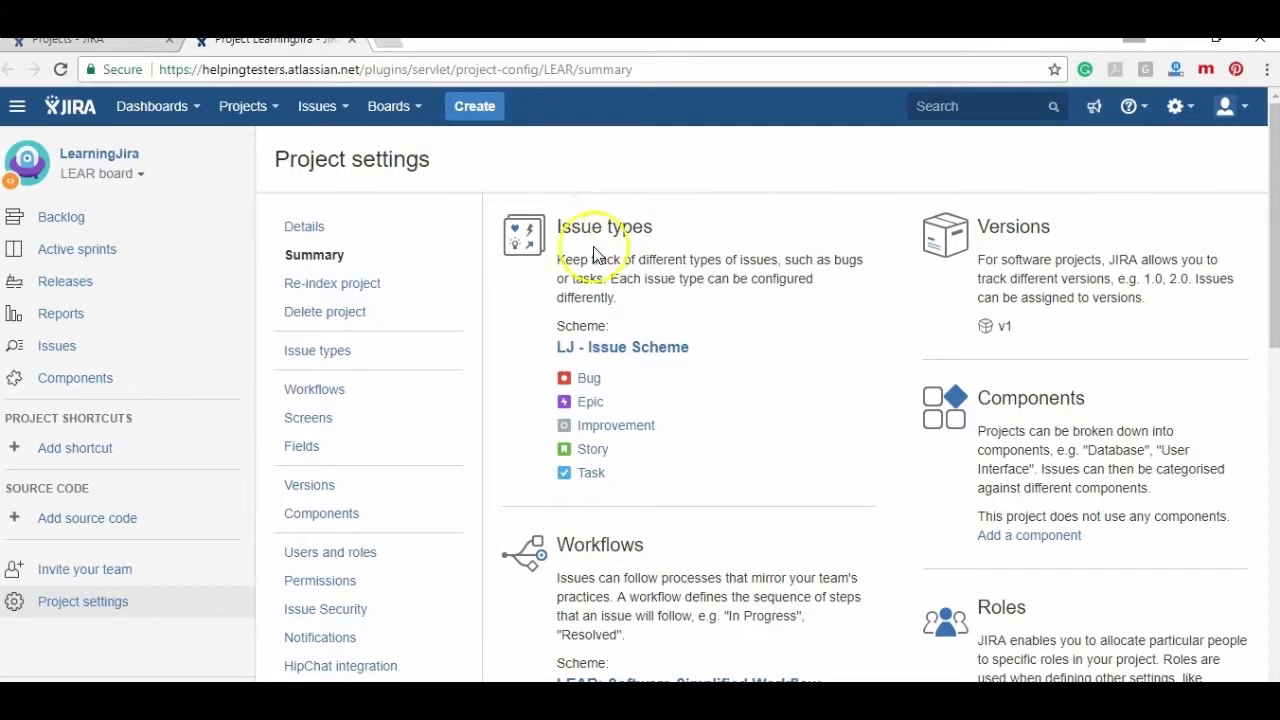
pyautogui.click(343, 578)
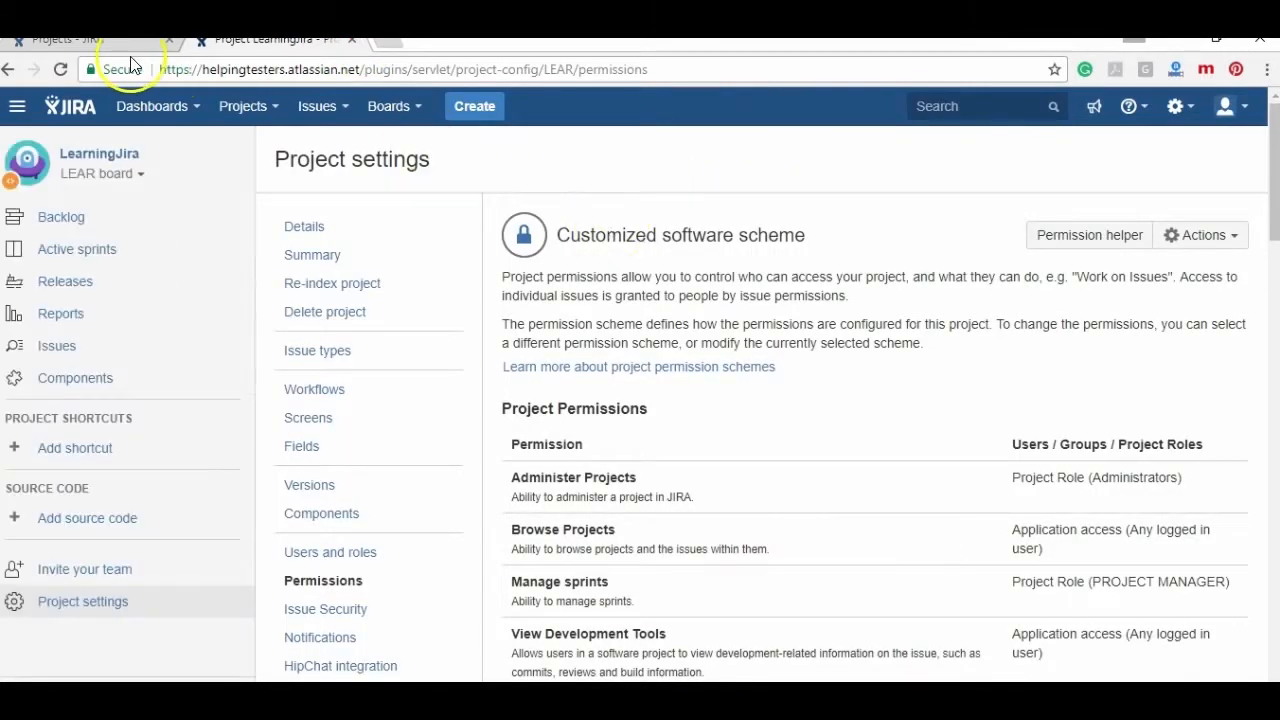
# - Go to the Permission schemes list under Issues administration
pyautogui.click(1178, 110)
pyautogui.click(1128, 226)
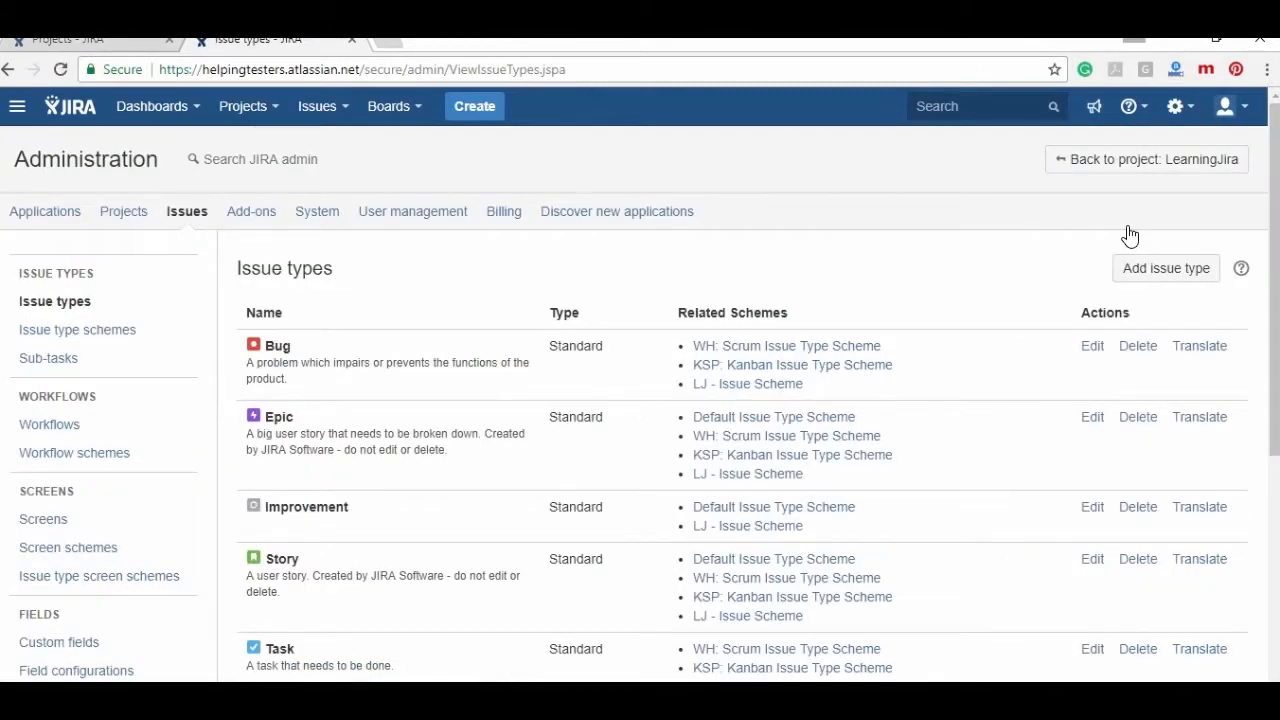
pyautogui.moveTo(1272, 194); pyautogui.dragTo(1272, 443)
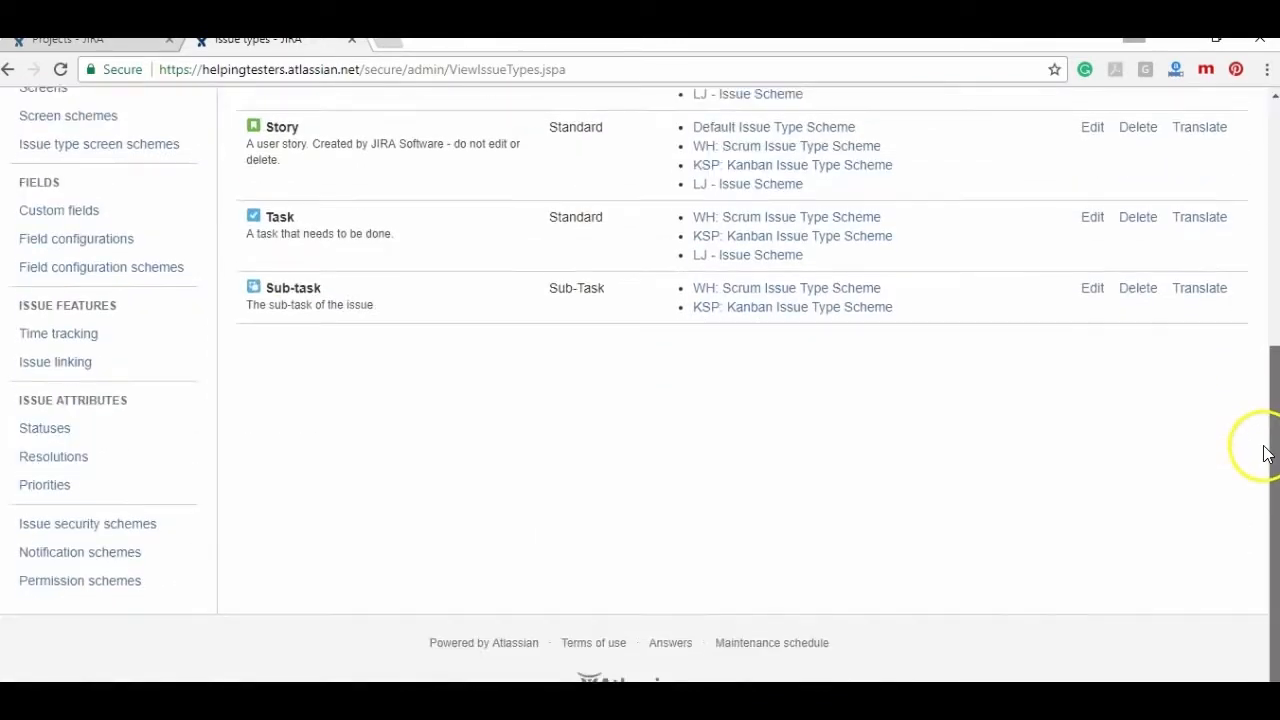
pyautogui.click(64, 580)
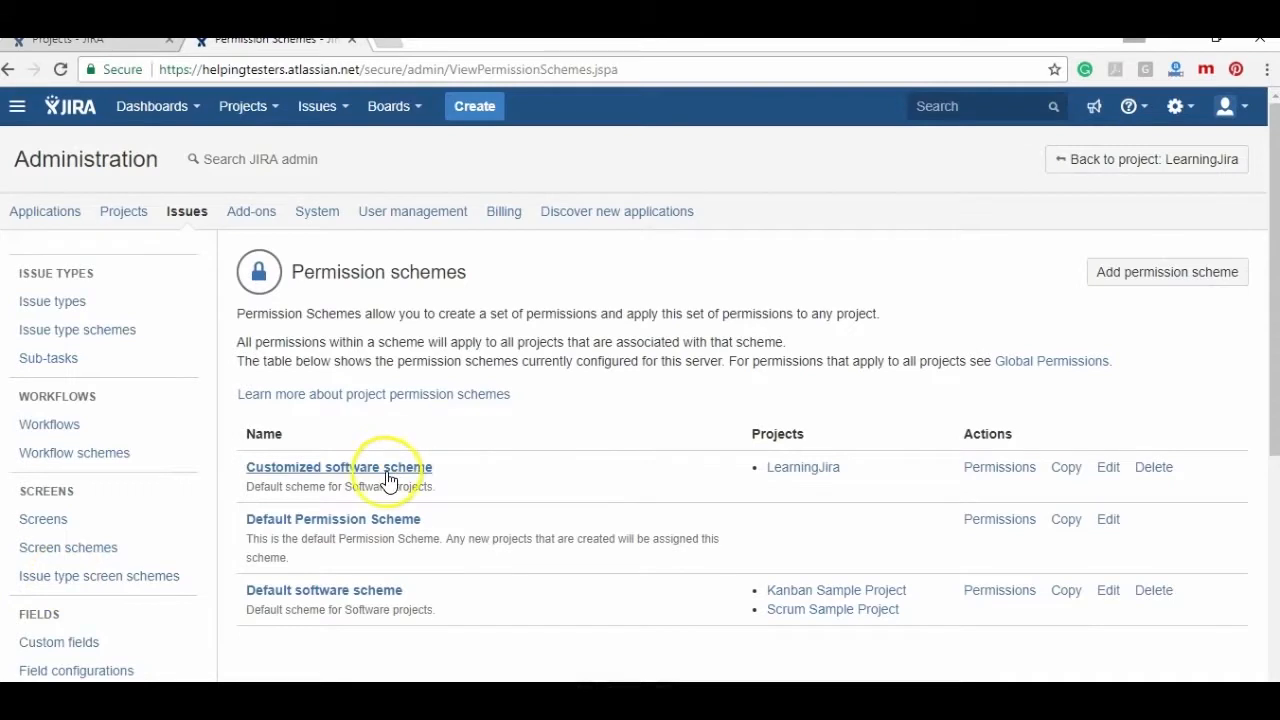
# - Open the Customized software scheme and grant Browse Projects to the CUTOMERS role
pyautogui.click(386, 470)
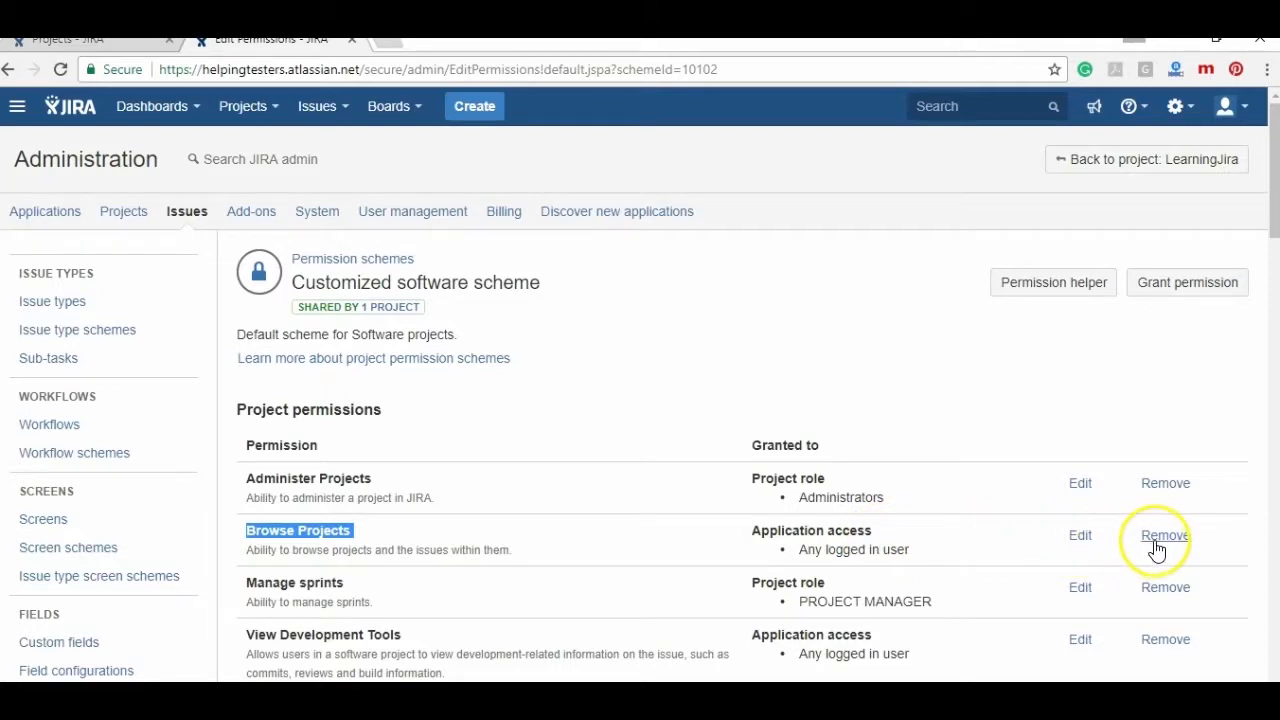
pyautogui.click(1081, 538)
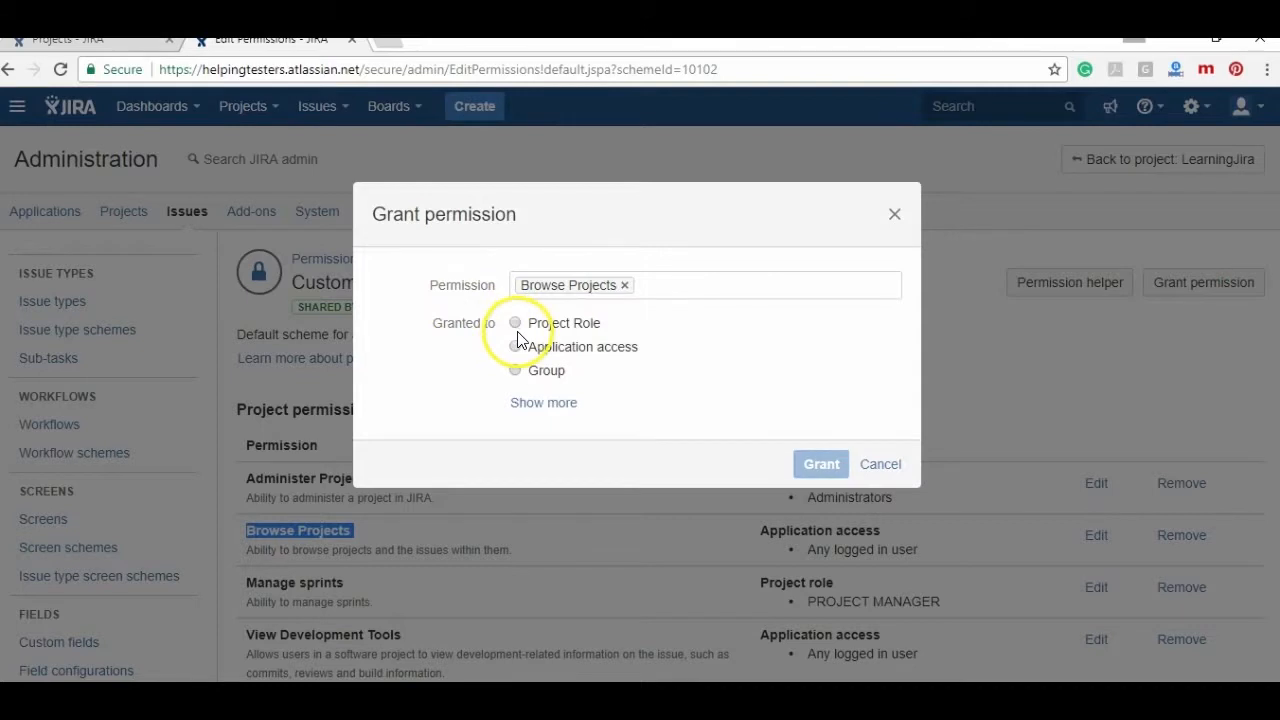
pyautogui.click(515, 323)
pyautogui.click(748, 358)
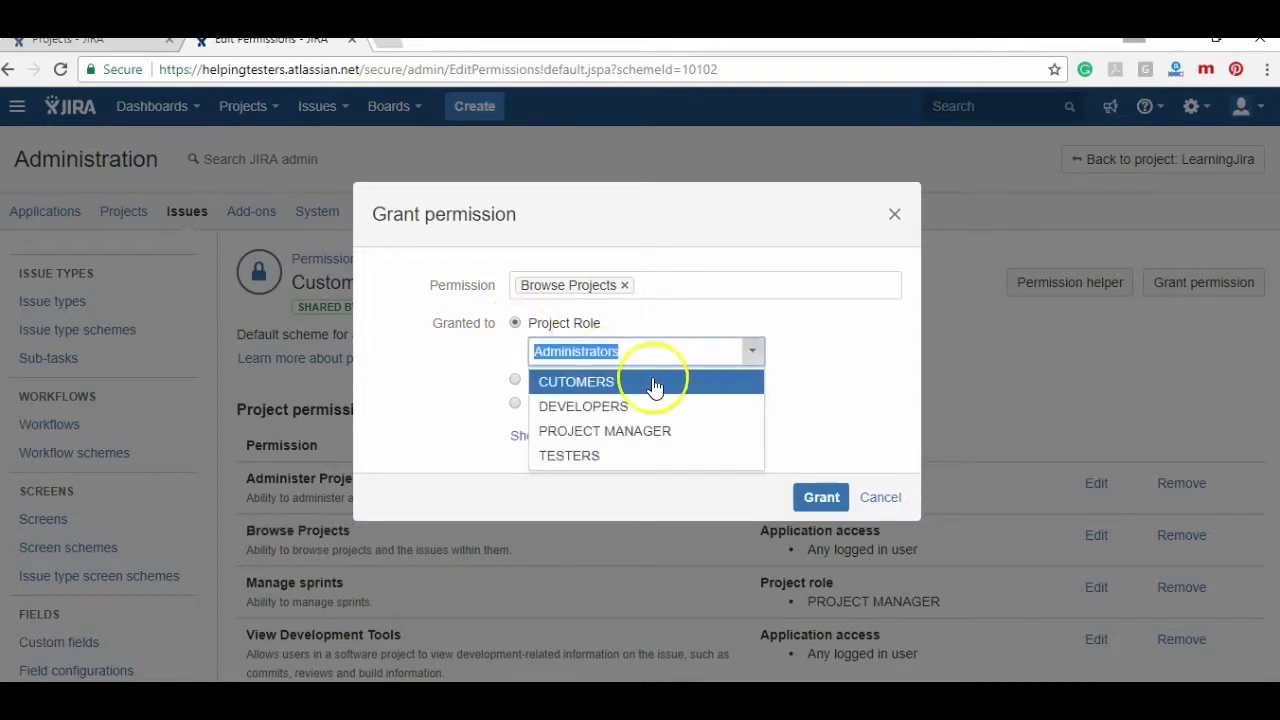
pyautogui.click(644, 387)
pyautogui.click(808, 494)
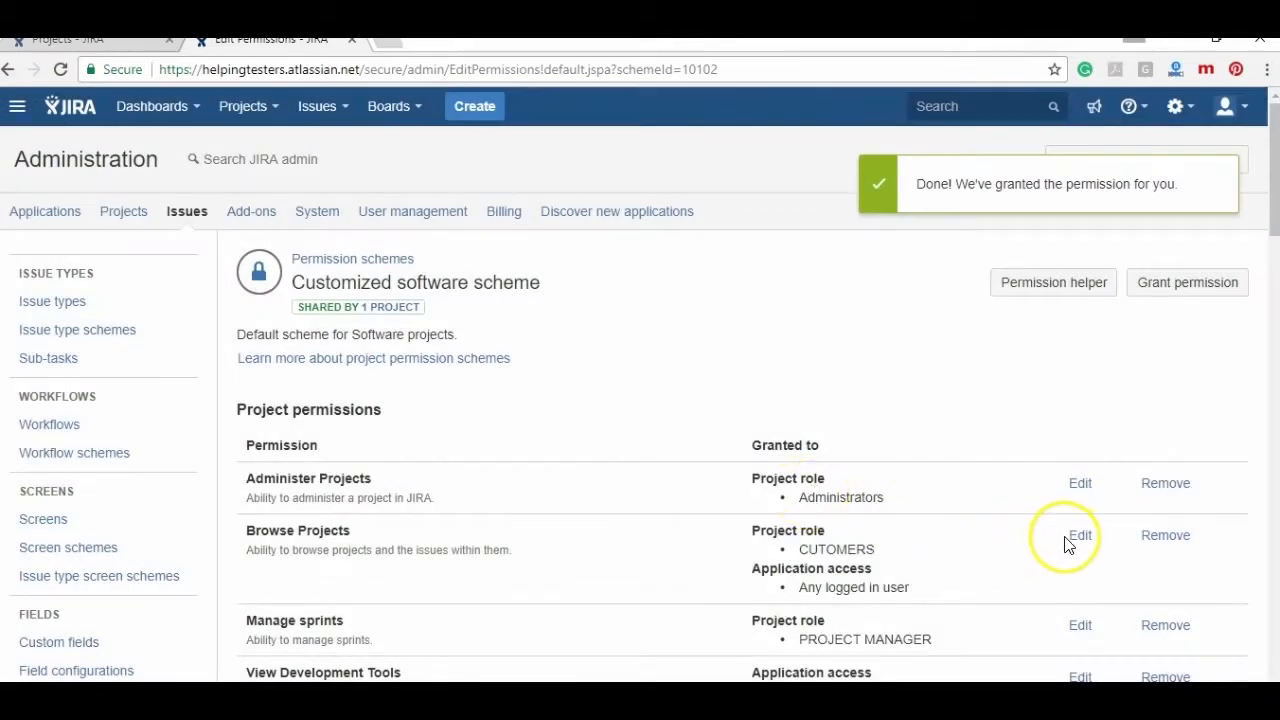
# - Grant Browse Projects to the DEVELOPERS and PROJECT MANAGER roles
pyautogui.click(1078, 537)
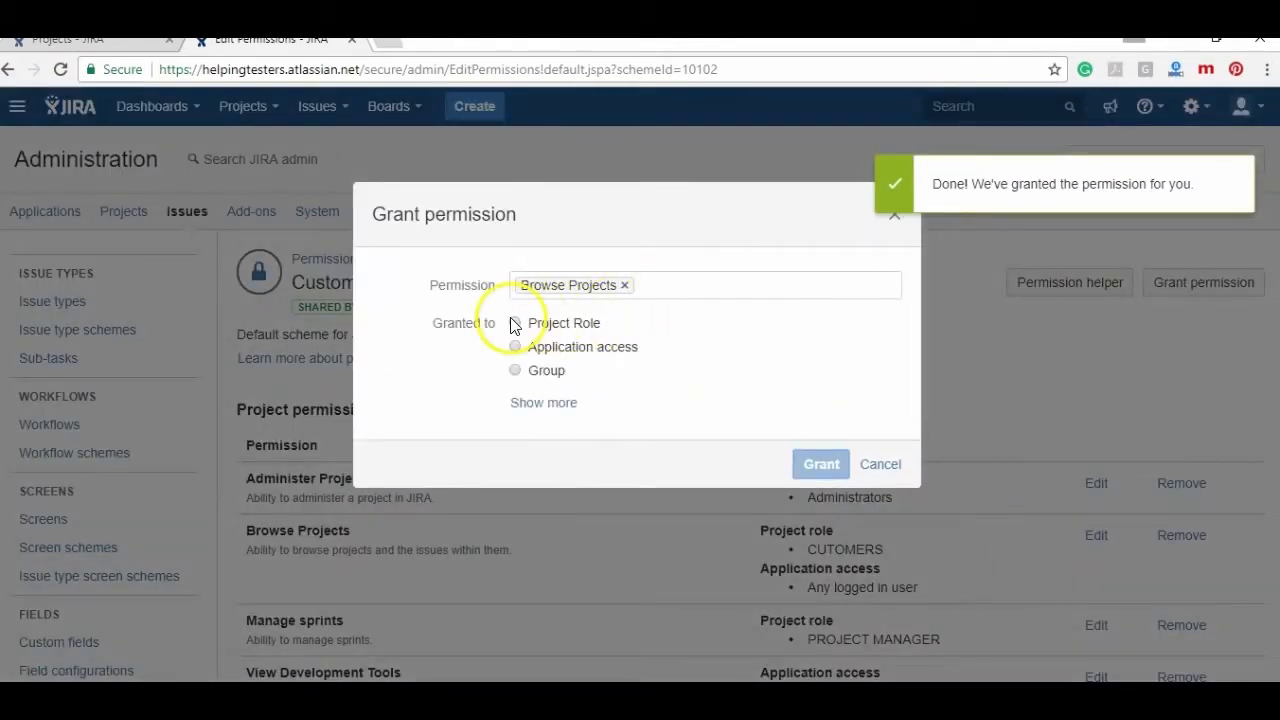
pyautogui.click(514, 323)
pyautogui.click(598, 350)
pyautogui.click(598, 406)
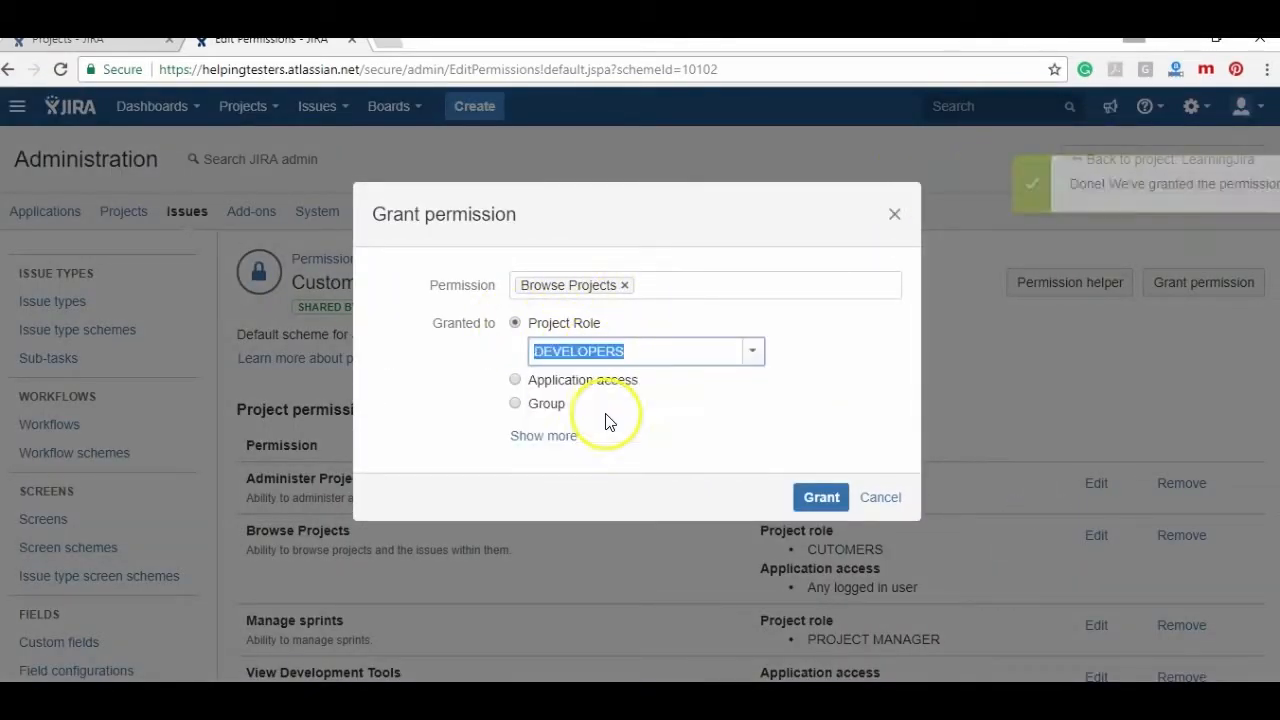
pyautogui.click(810, 499)
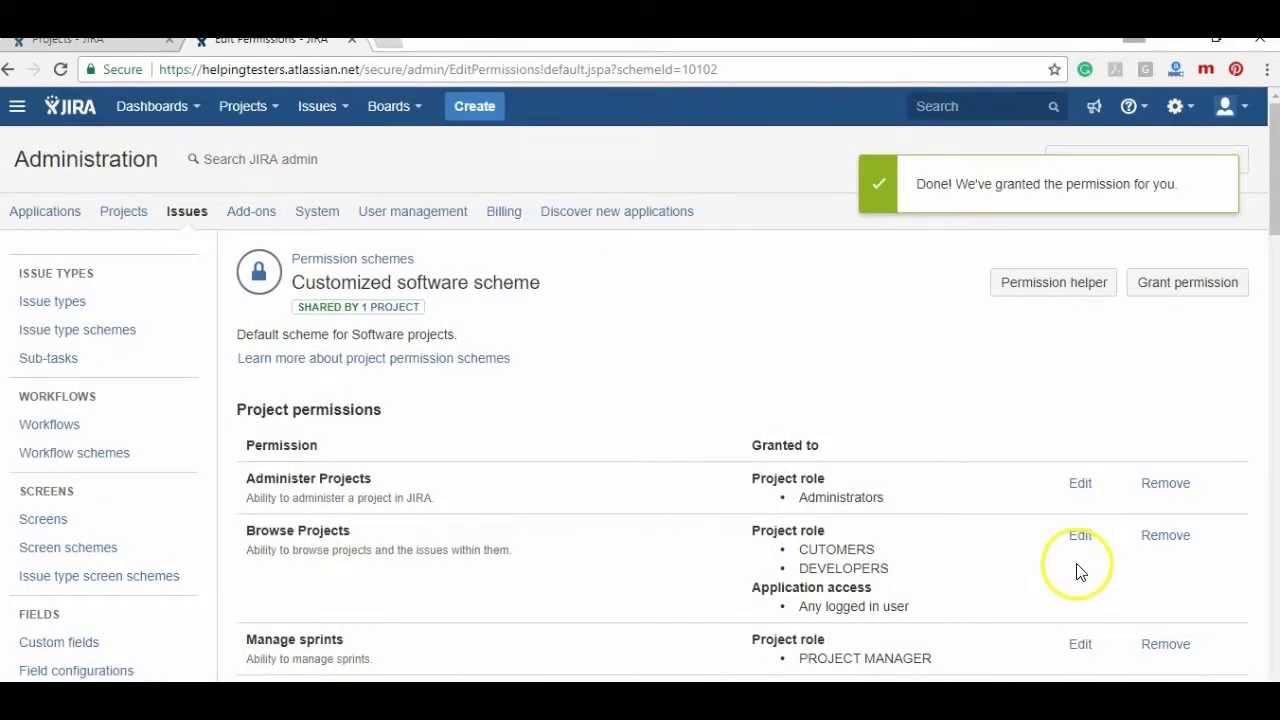
pyautogui.click(1079, 545)
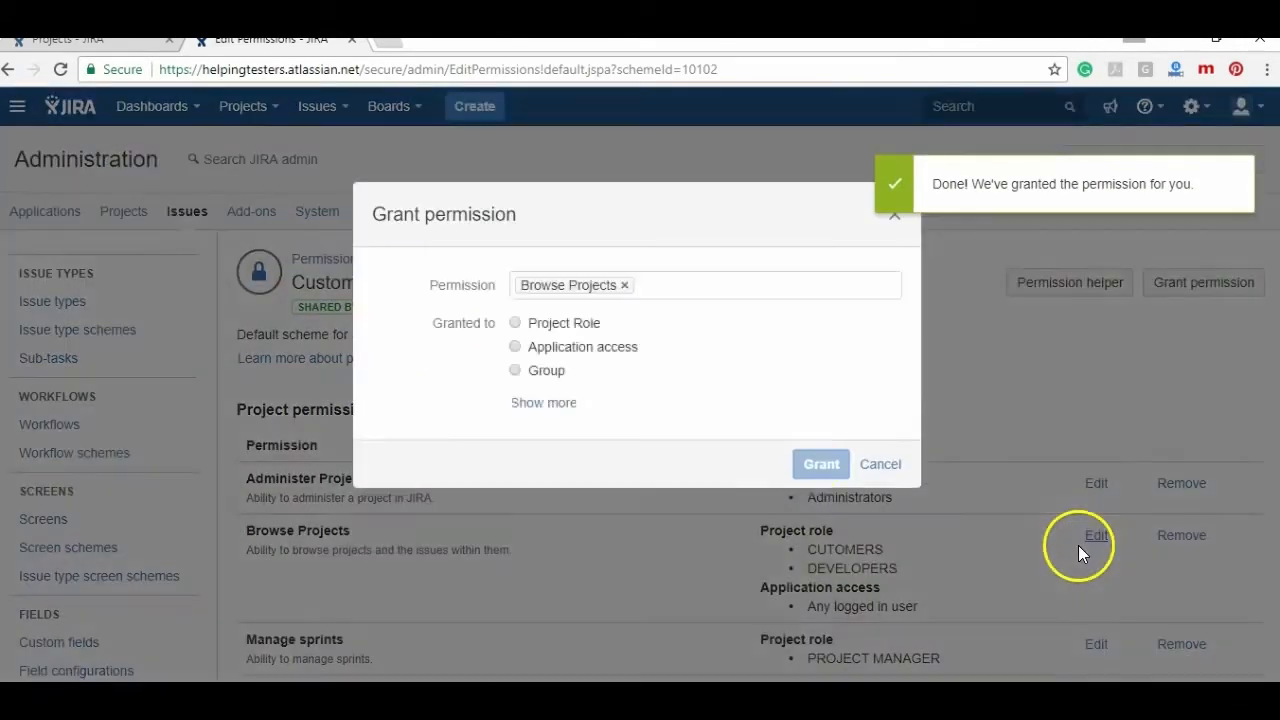
pyautogui.click(514, 323)
pyautogui.click(576, 358)
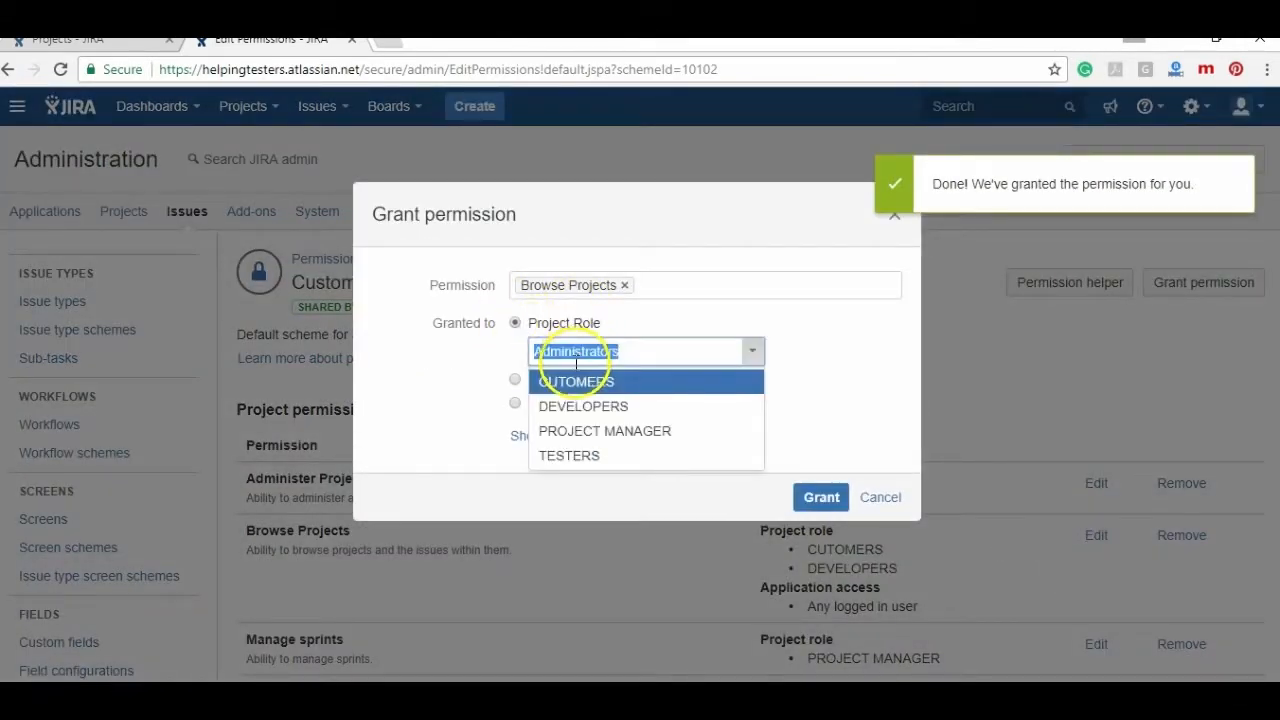
pyautogui.click(597, 431)
pyautogui.click(821, 500)
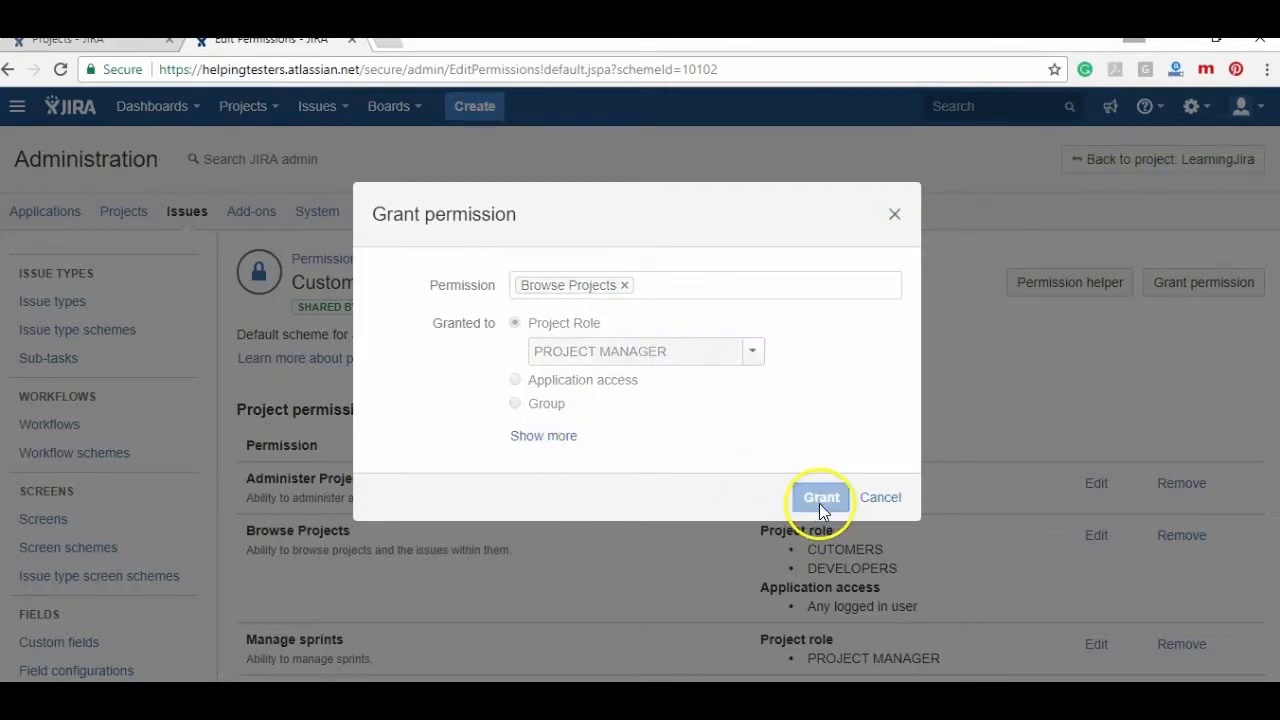
# - Choose the TESTERS role for another Browse Projects grant
pyautogui.click(1090, 538)
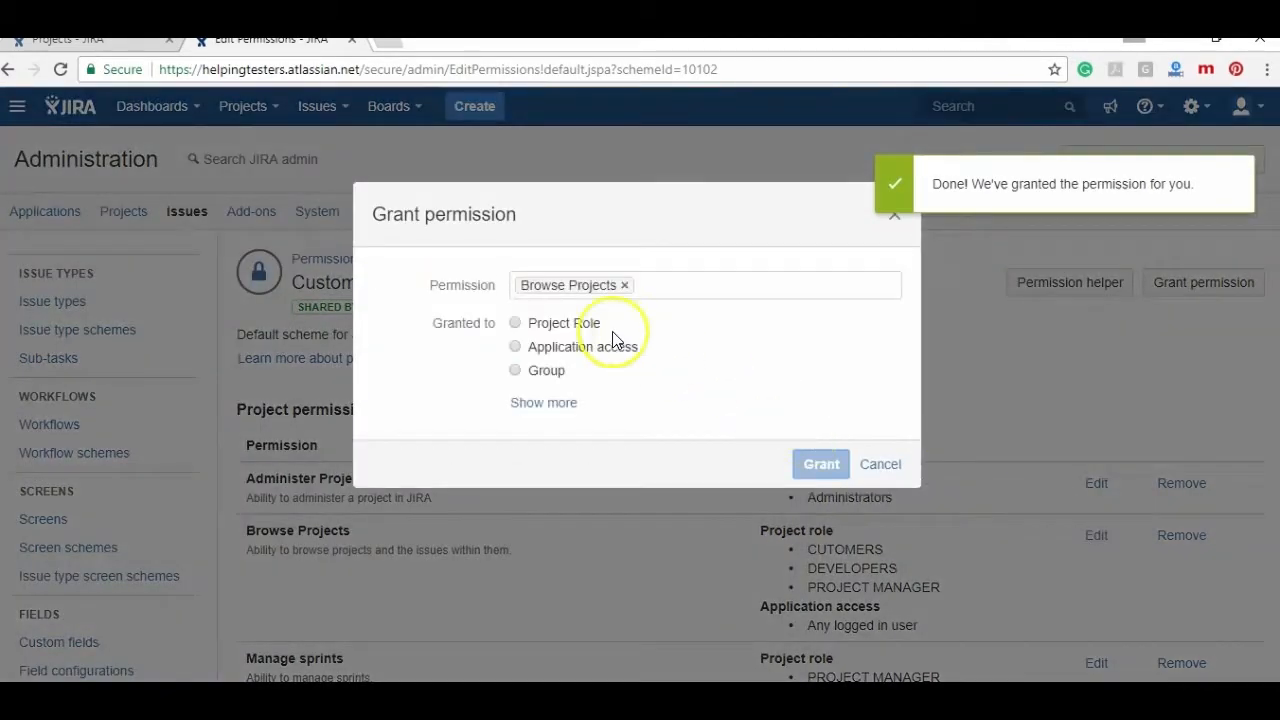
pyautogui.click(515, 323)
pyautogui.click(545, 351)
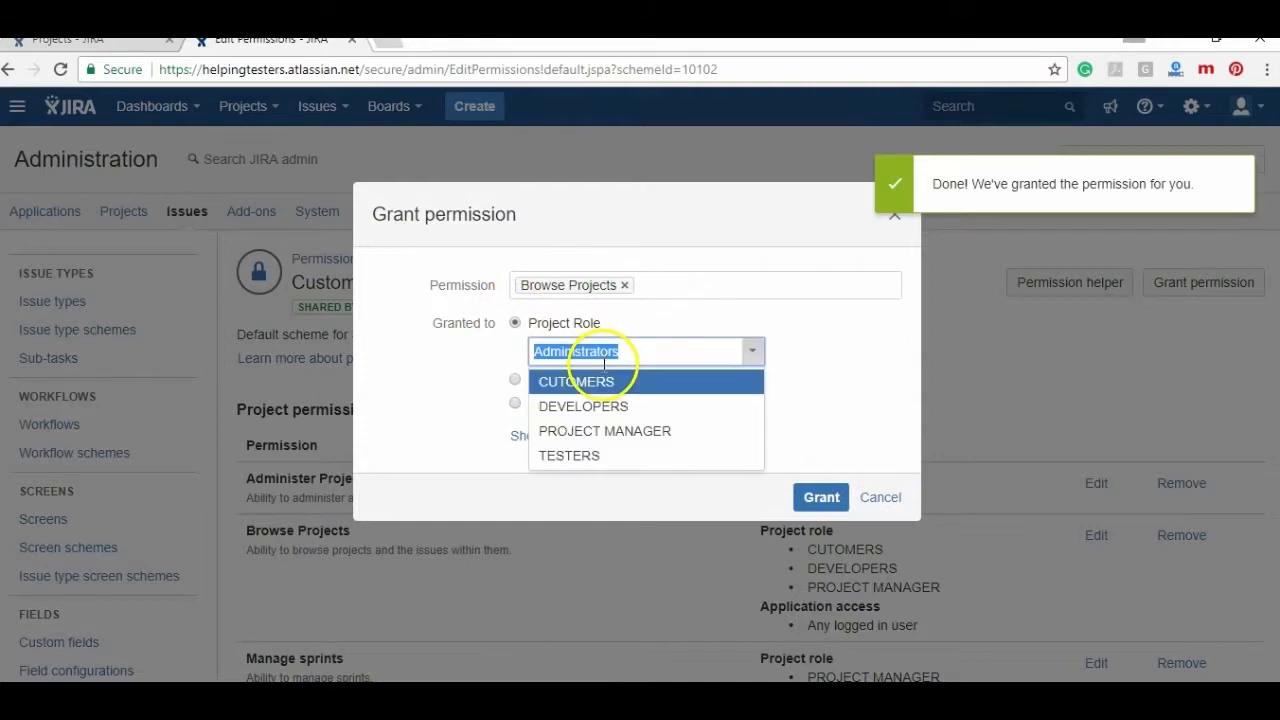
pyautogui.click(622, 458)
# - Grant Browse Projects to TESTERS and remove the any-logged-in-user grant
pyautogui.click(810, 494)
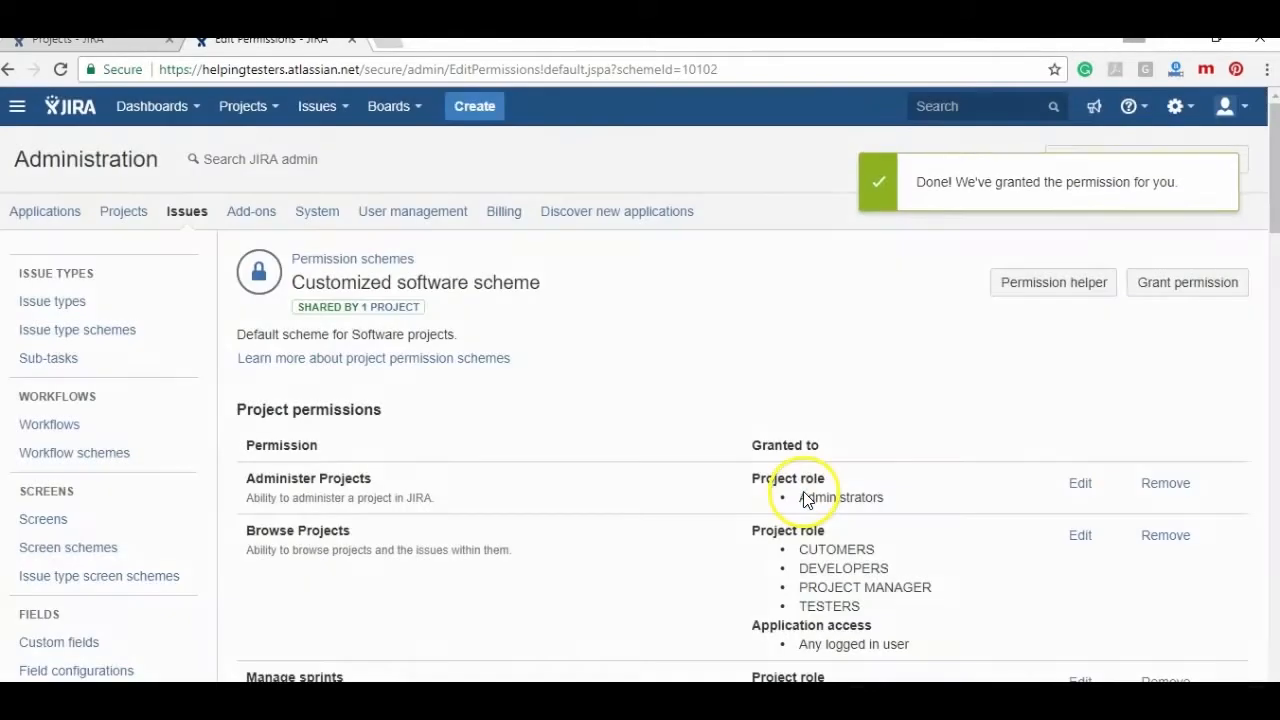
pyautogui.click(1151, 537)
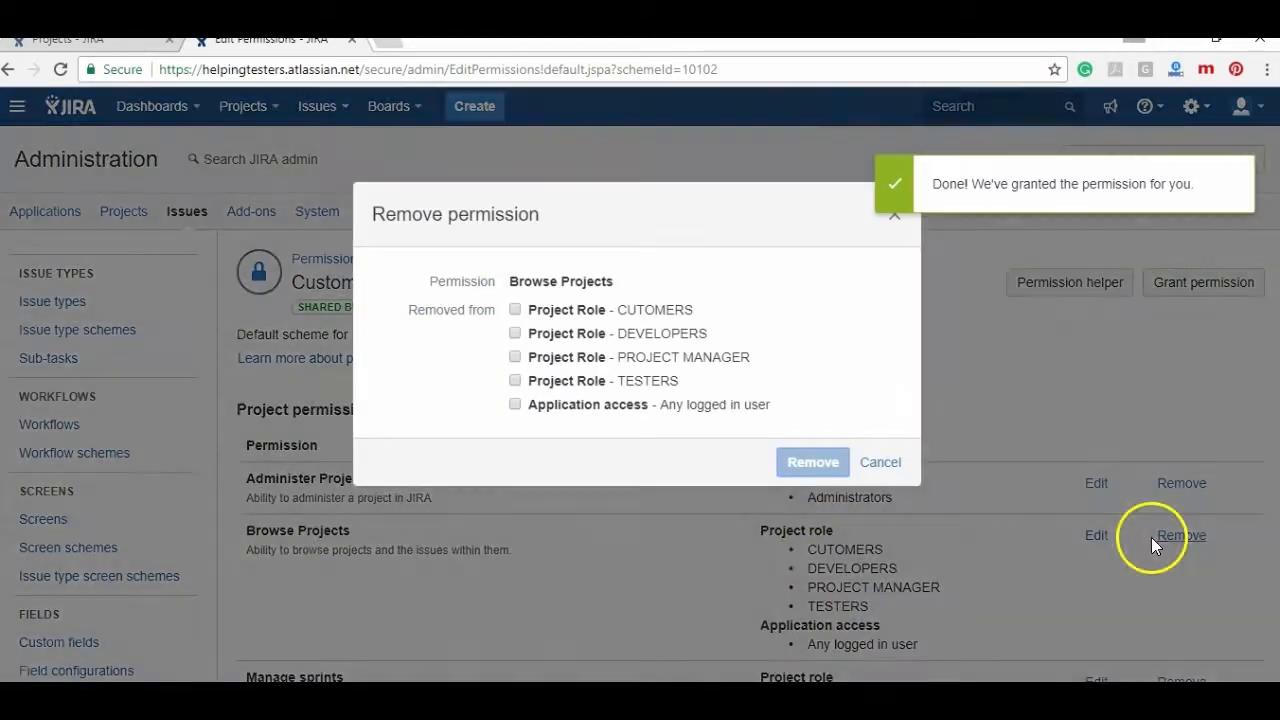
pyautogui.click(515, 404)
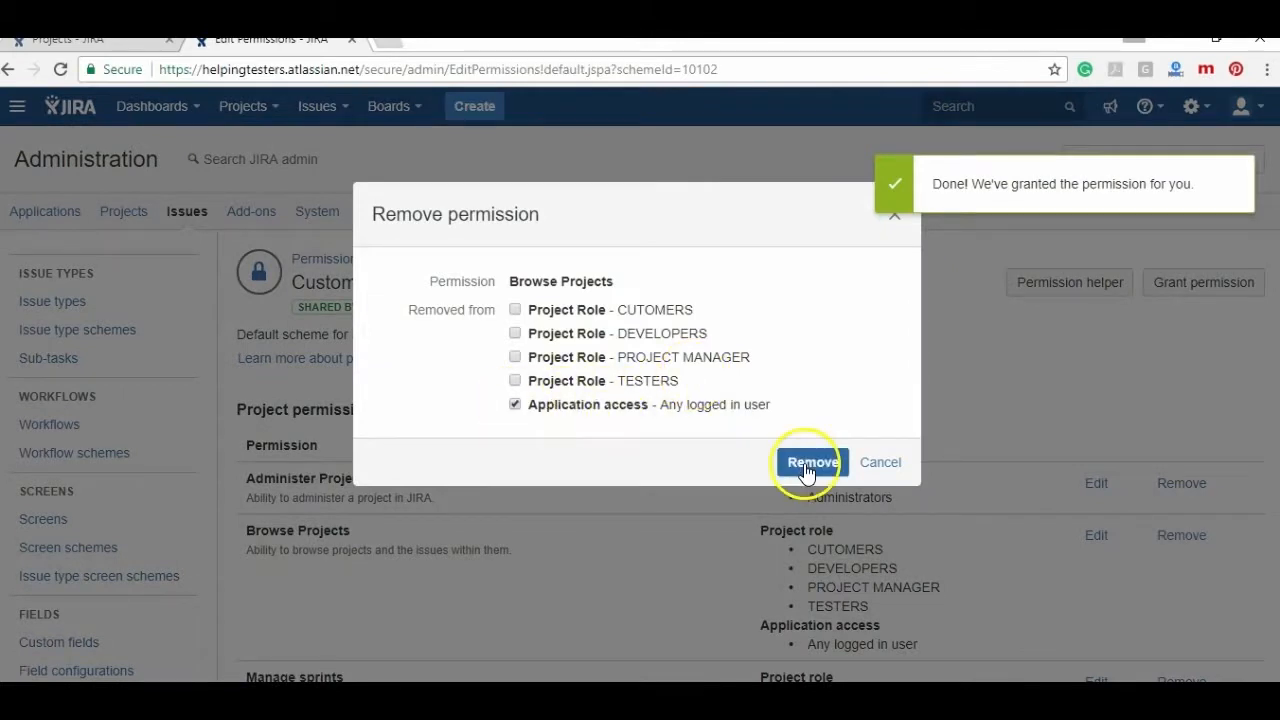
pyautogui.rightClick(806, 468)
pyautogui.click(806, 468)
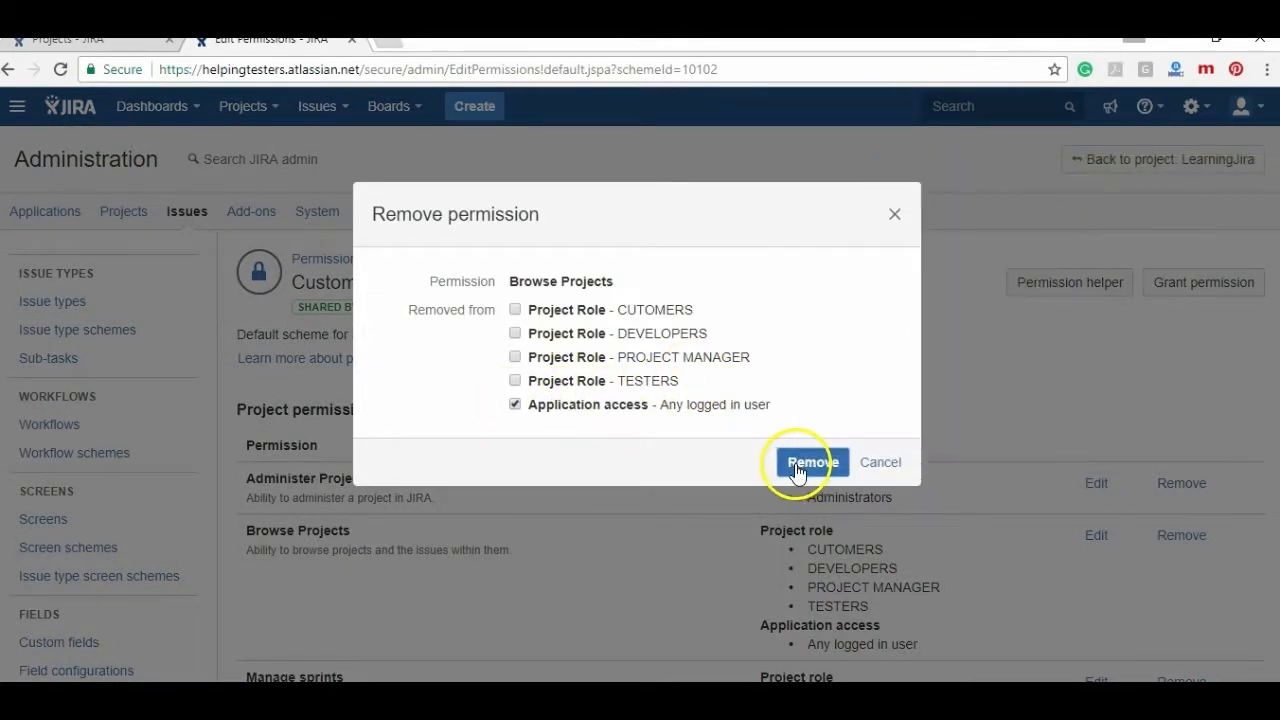
pyautogui.click(805, 466)
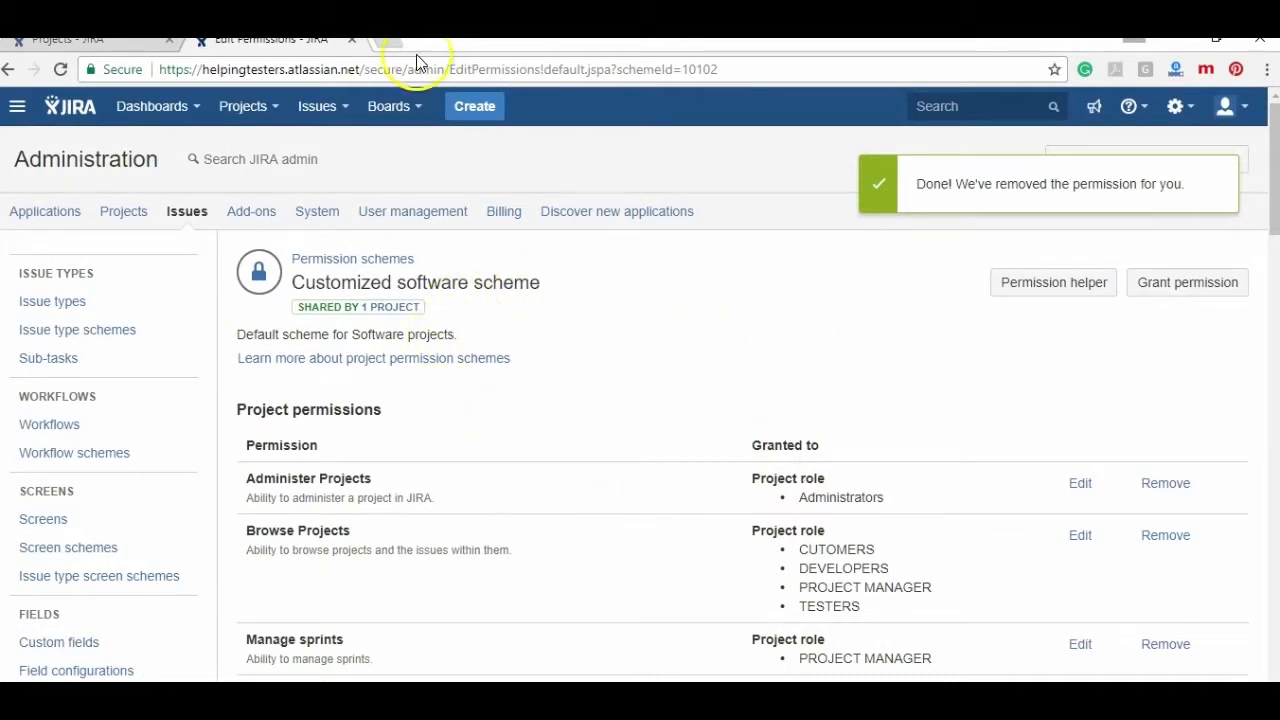
# - Close the scheme tab and return to the Permission schemes list
pyautogui.click(351, 43)
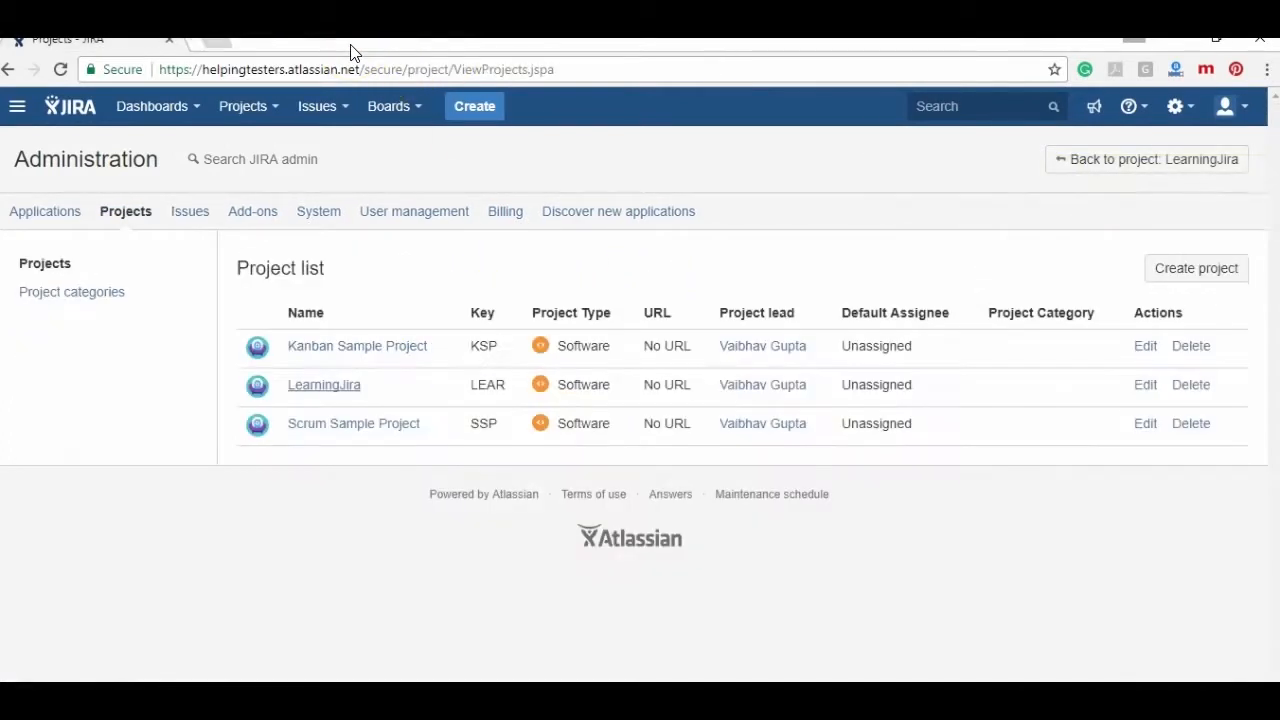
pyautogui.click(1189, 106)
pyautogui.click(1137, 218)
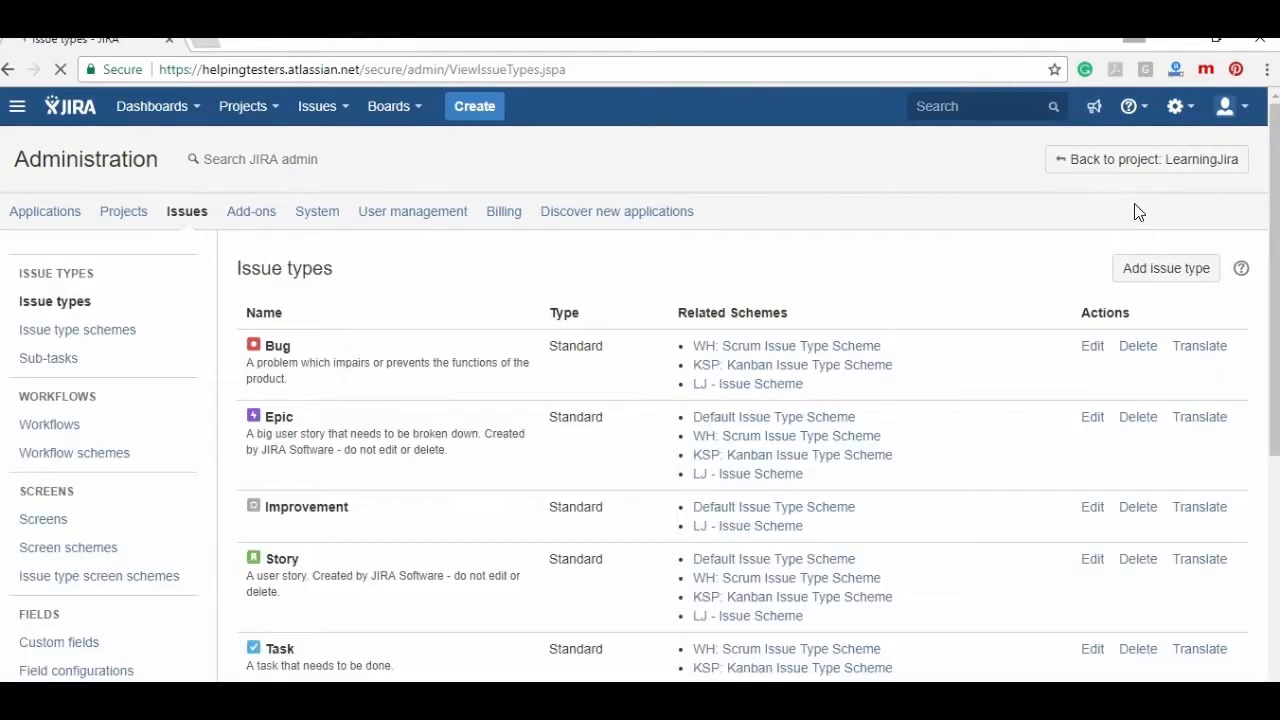
pyautogui.moveTo(1268, 266); pyautogui.dragTo(1268, 430)
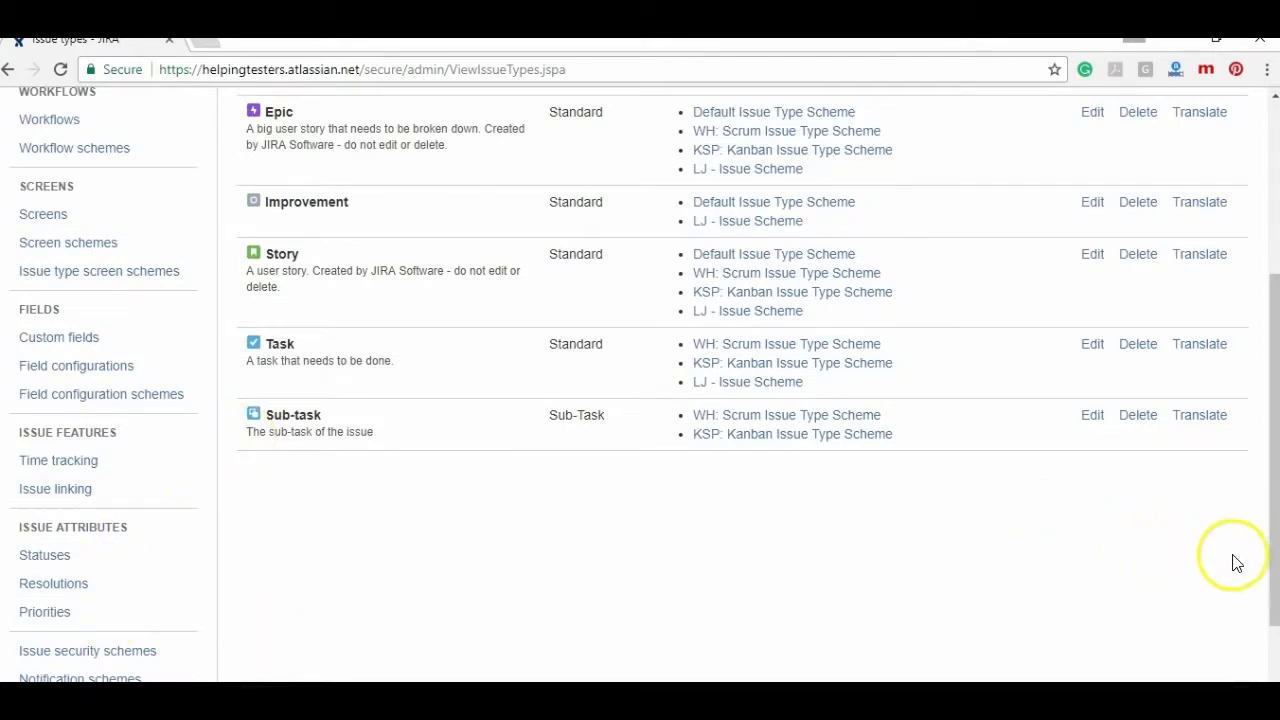
pyautogui.moveTo(1272, 571); pyautogui.dragTo(1272, 633)
pyautogui.click(122, 596)
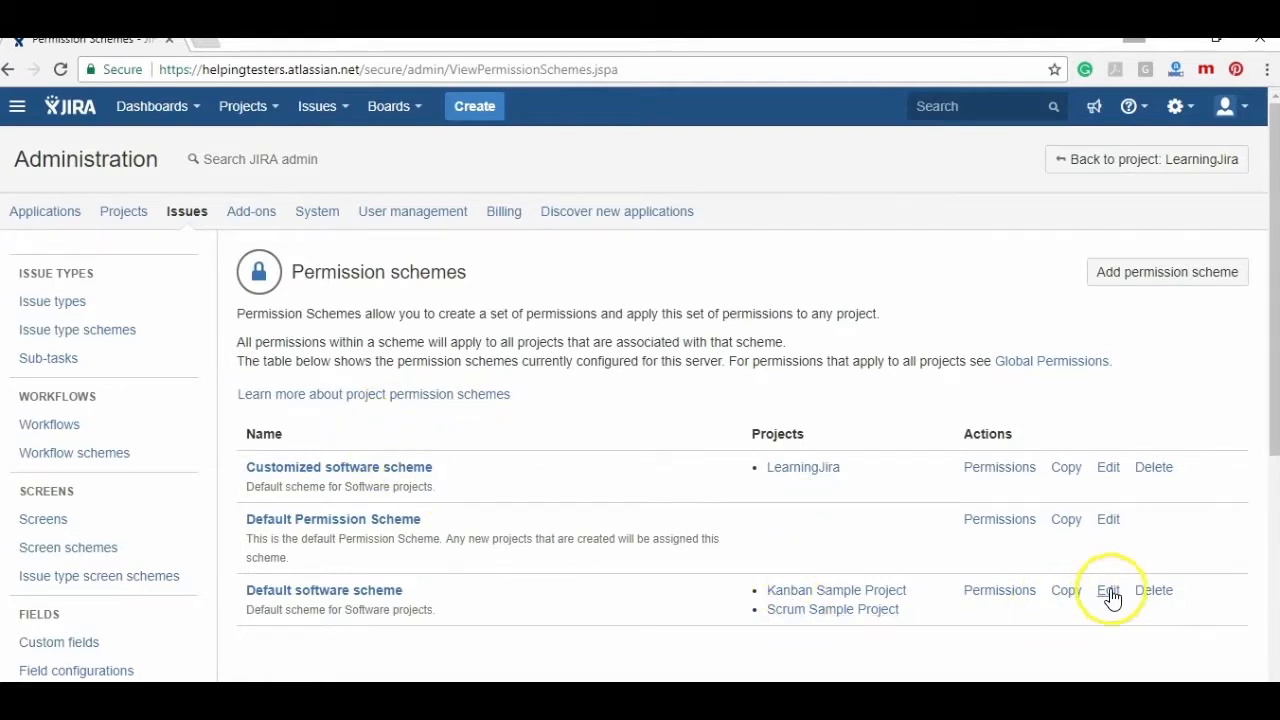
# - Switch Scrum Sample Project's permission scheme to the Customized software scheme
pyautogui.click(1112, 474)
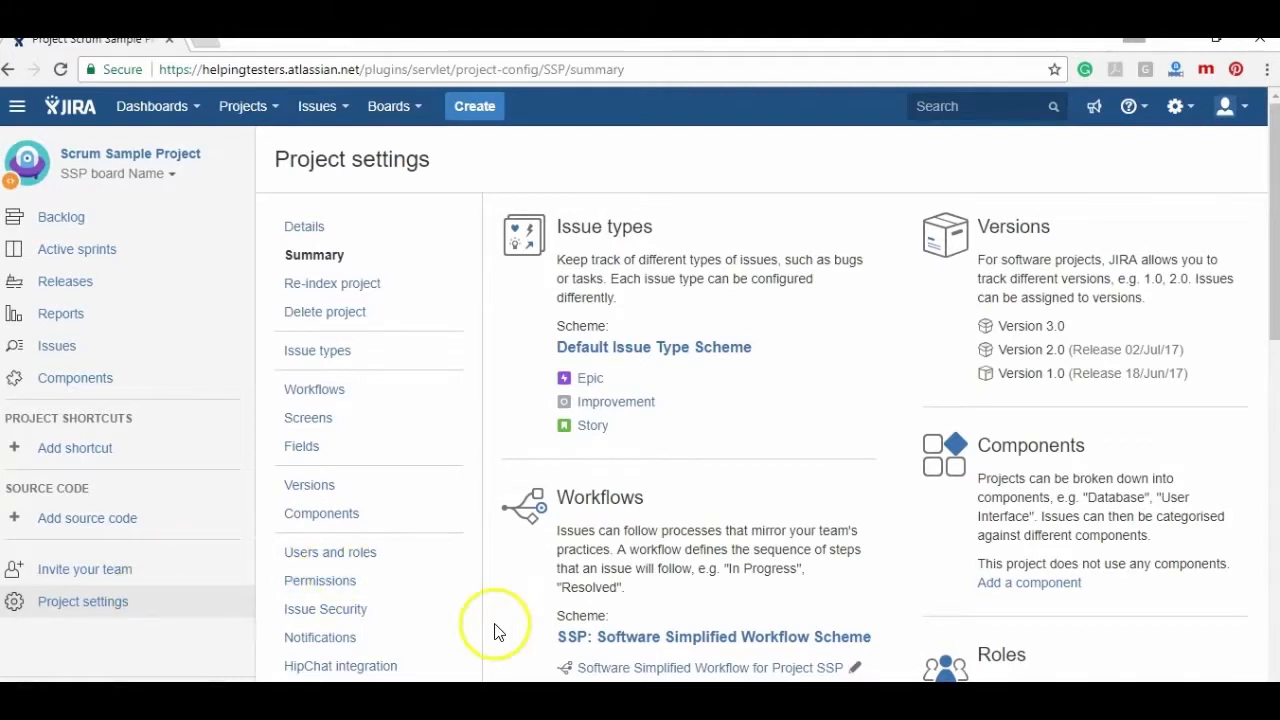
pyautogui.click(347, 584)
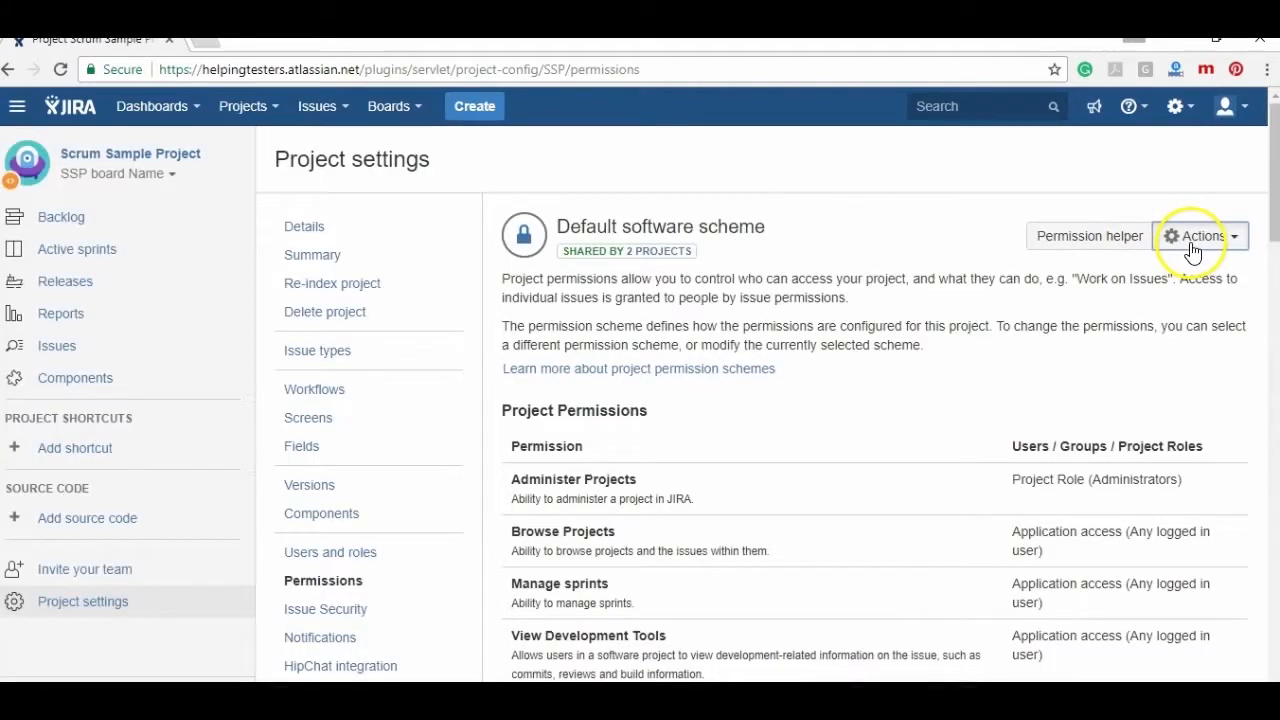
pyautogui.click(1192, 252)
pyautogui.click(1170, 286)
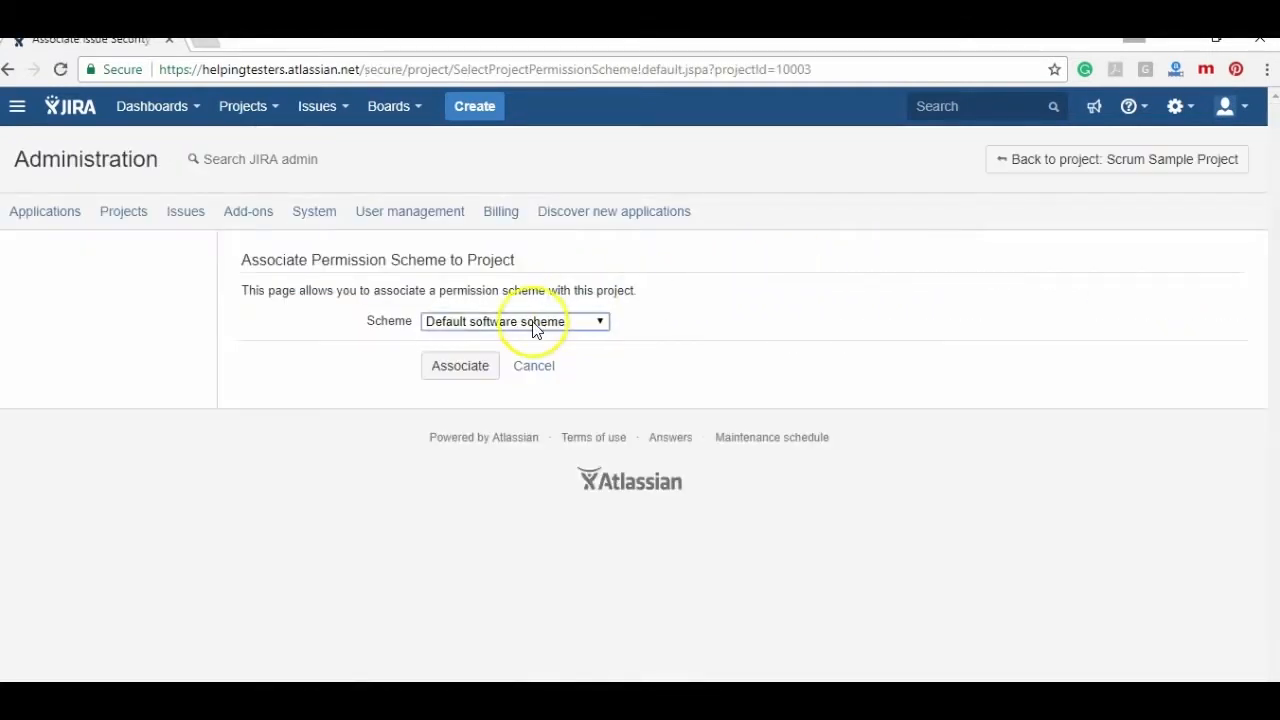
pyautogui.click(534, 321)
pyautogui.click(509, 340)
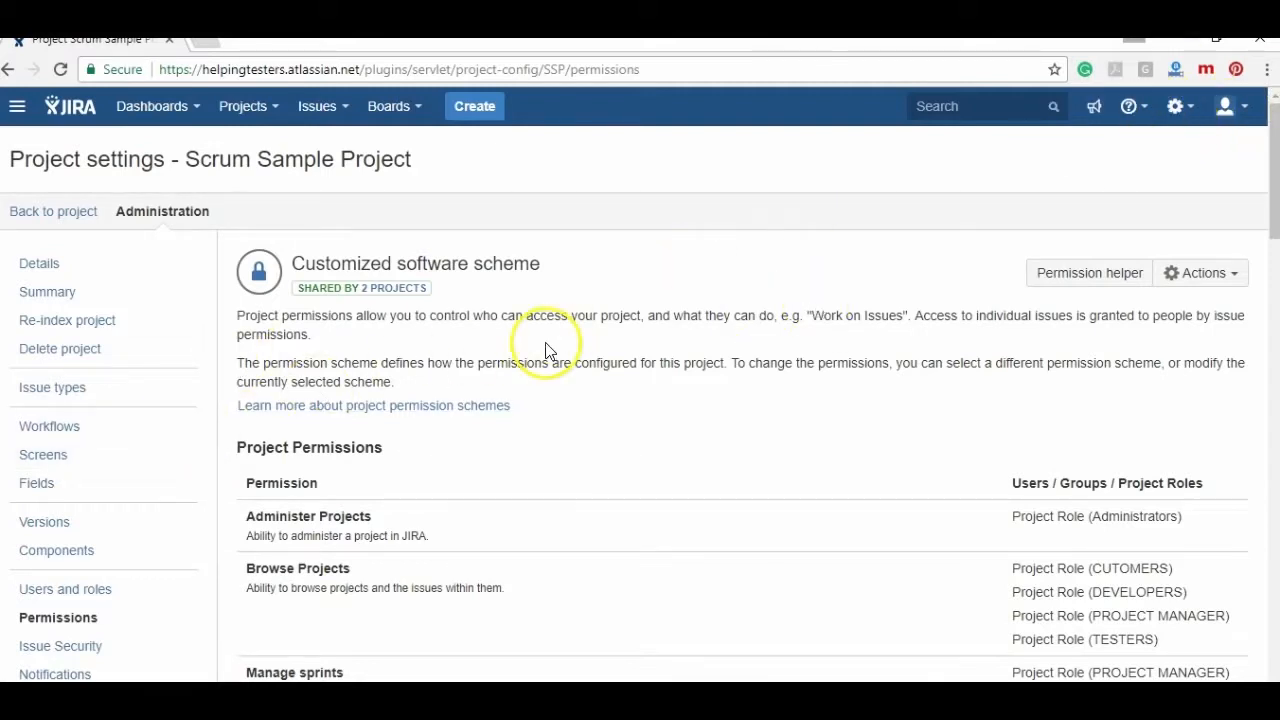
pyautogui.click(121, 586)
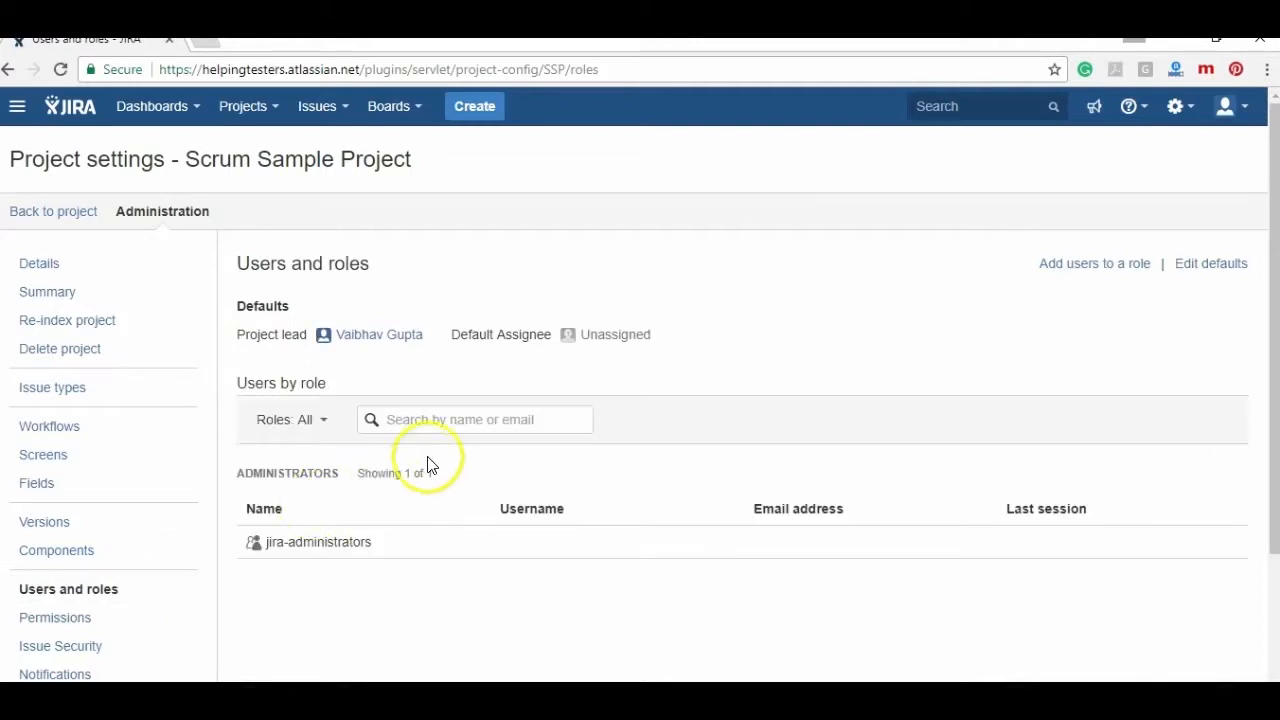
# - Add the Developer - Sample Scrum user to Scrum Sample Project's DEVELOPERS role
pyautogui.click(295, 422)
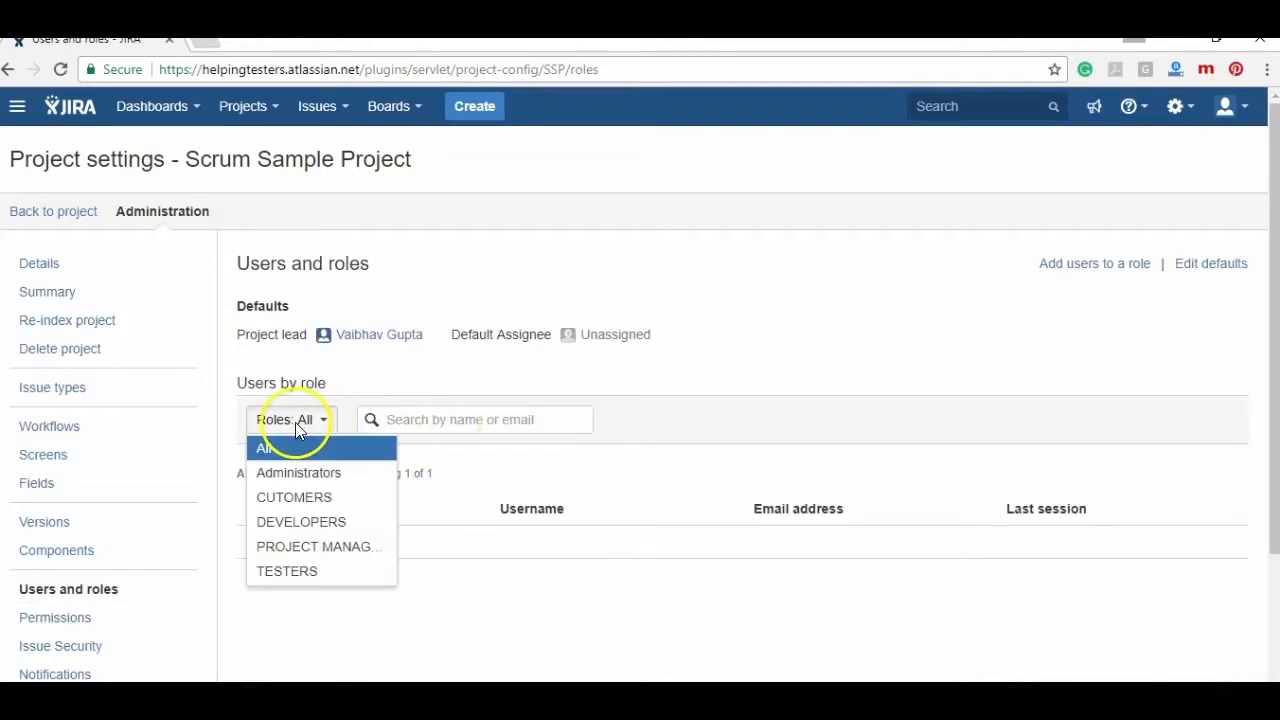
pyautogui.click(327, 522)
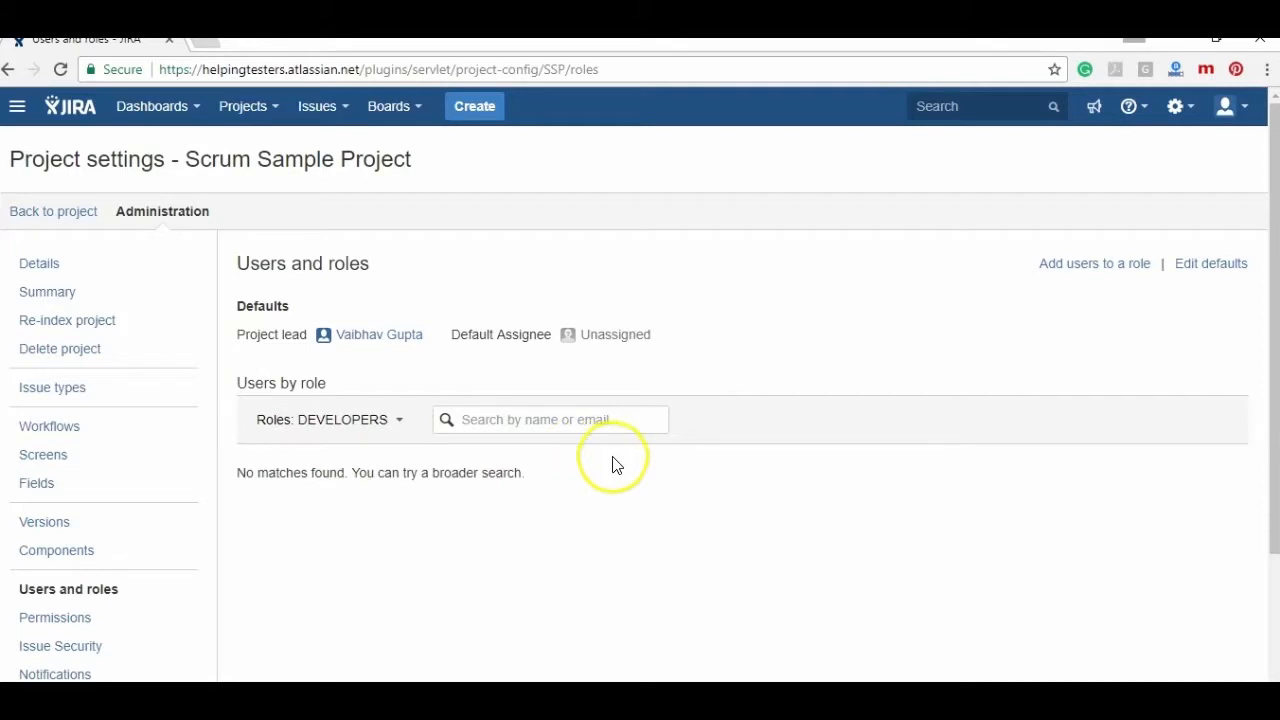
pyautogui.click(1089, 266)
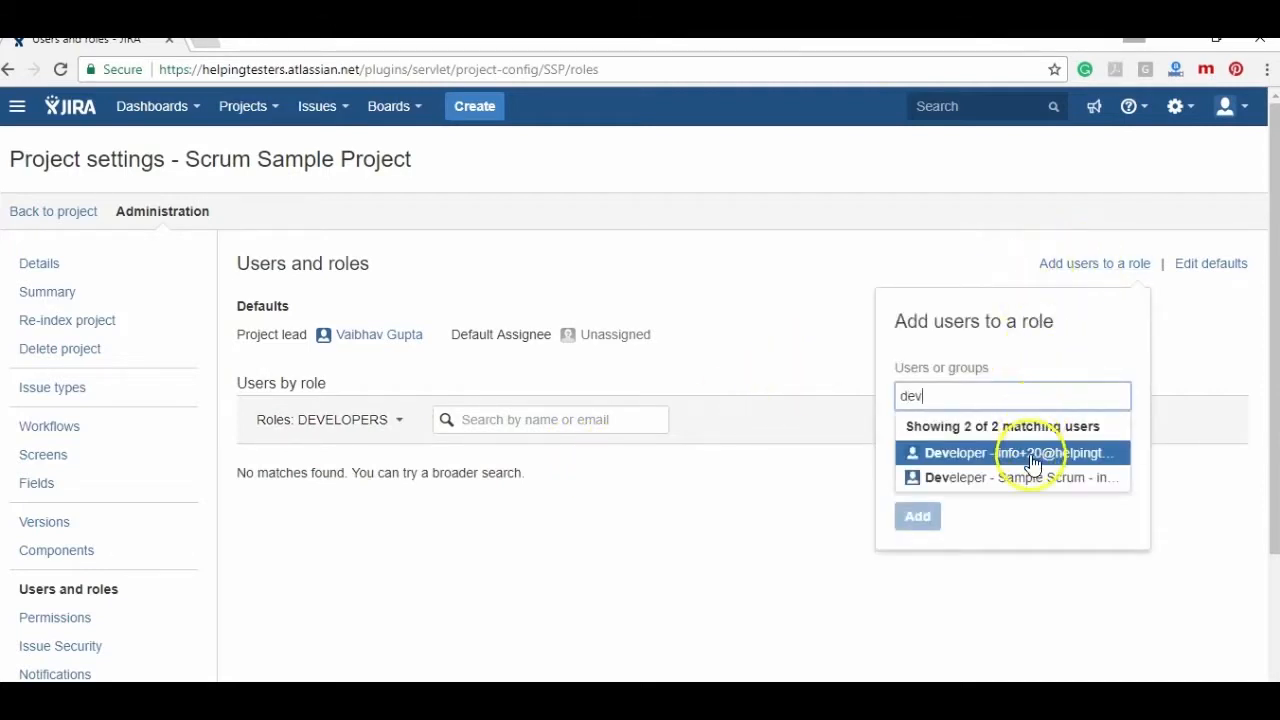
pyautogui.click(1037, 480)
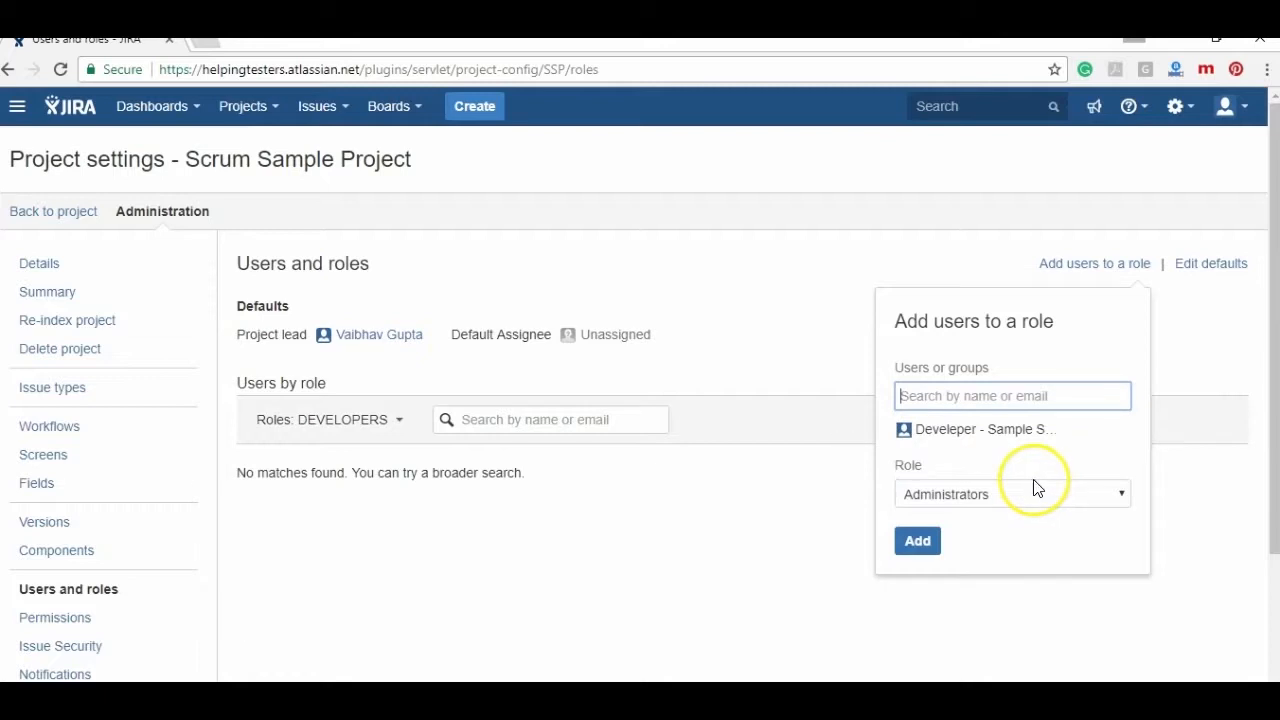
pyautogui.click(931, 495)
pyautogui.click(938, 550)
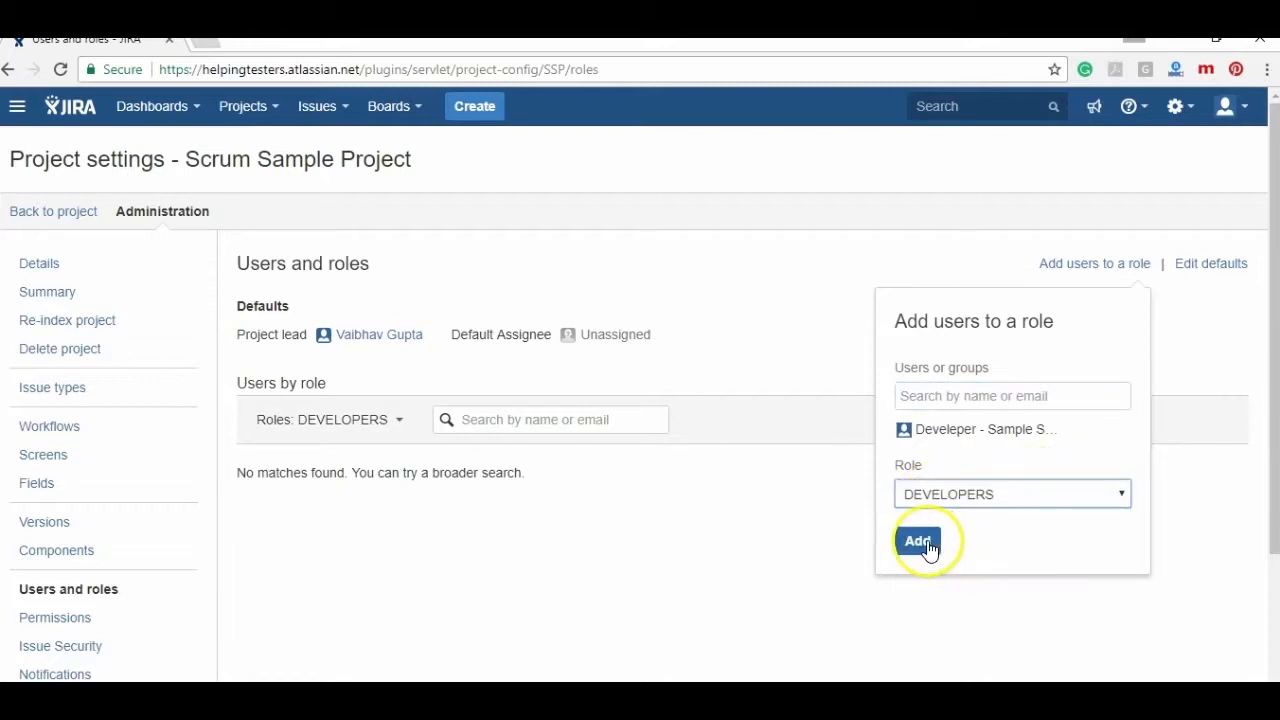
pyautogui.click(924, 543)
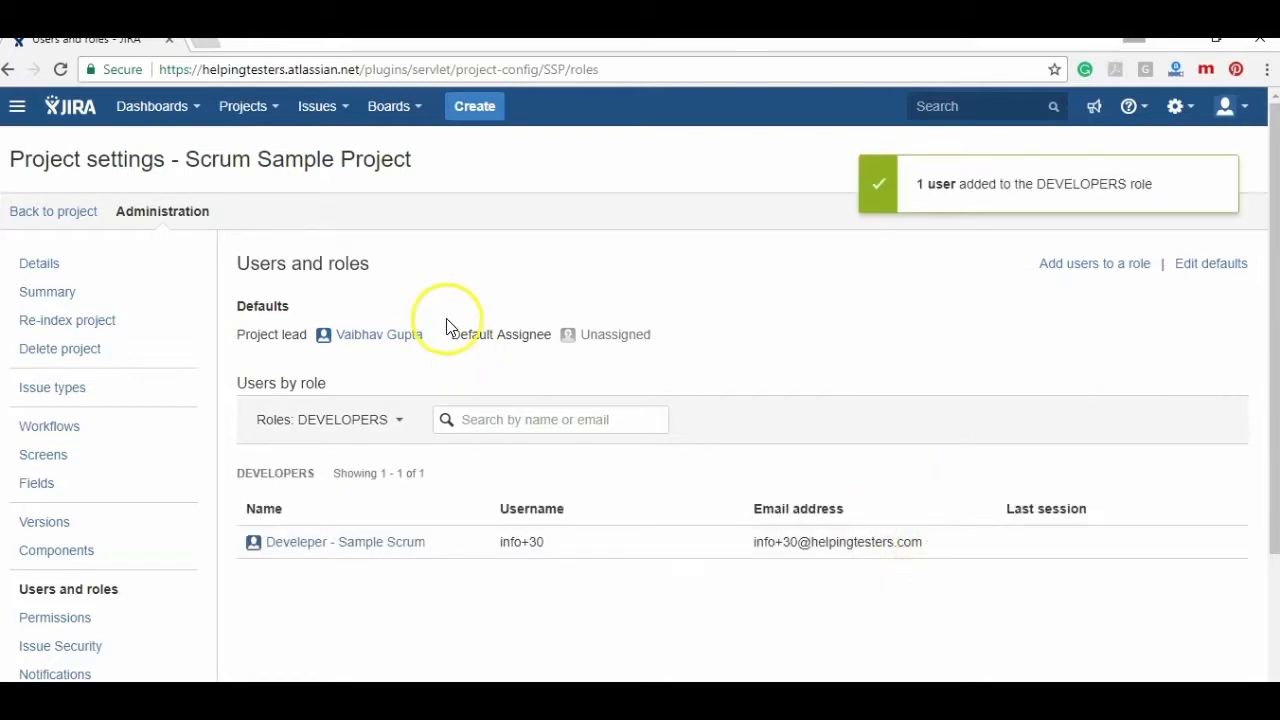
pyautogui.click(1180, 106)
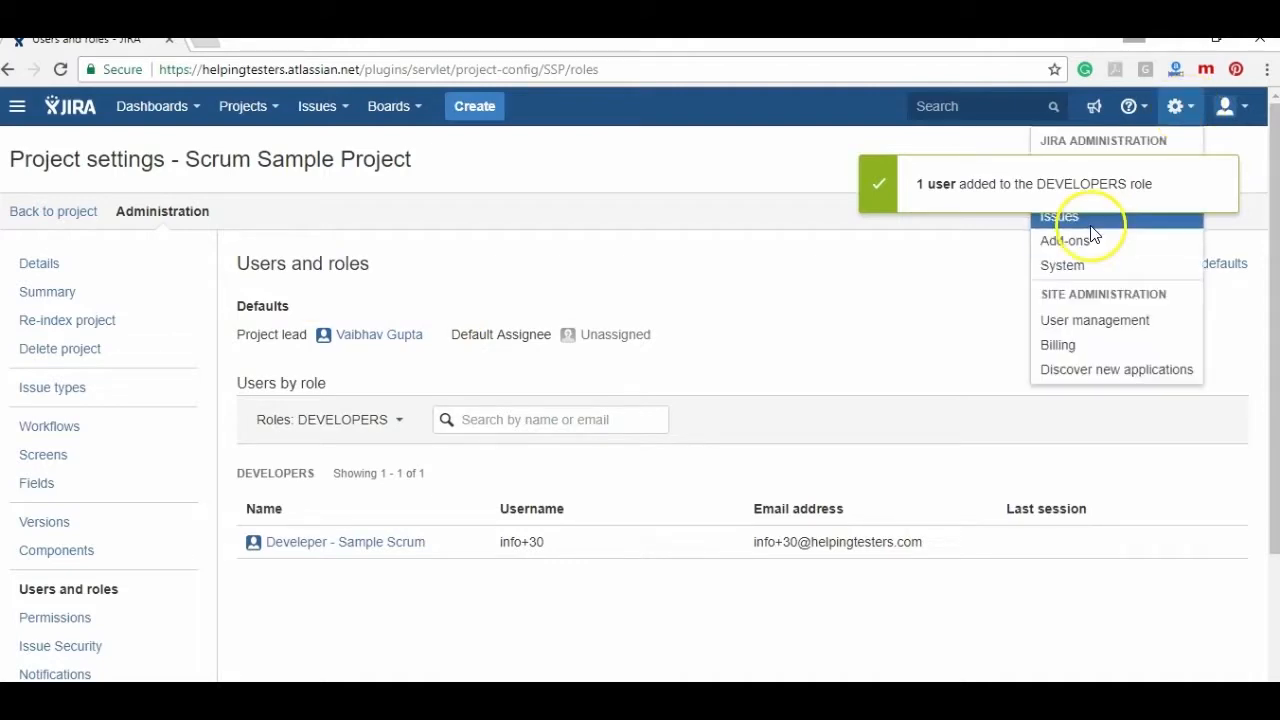
# - Open Permission schemes, showing Customized software scheme shared by LearningJira and Scrum Sample Project
pyautogui.click(1092, 232)
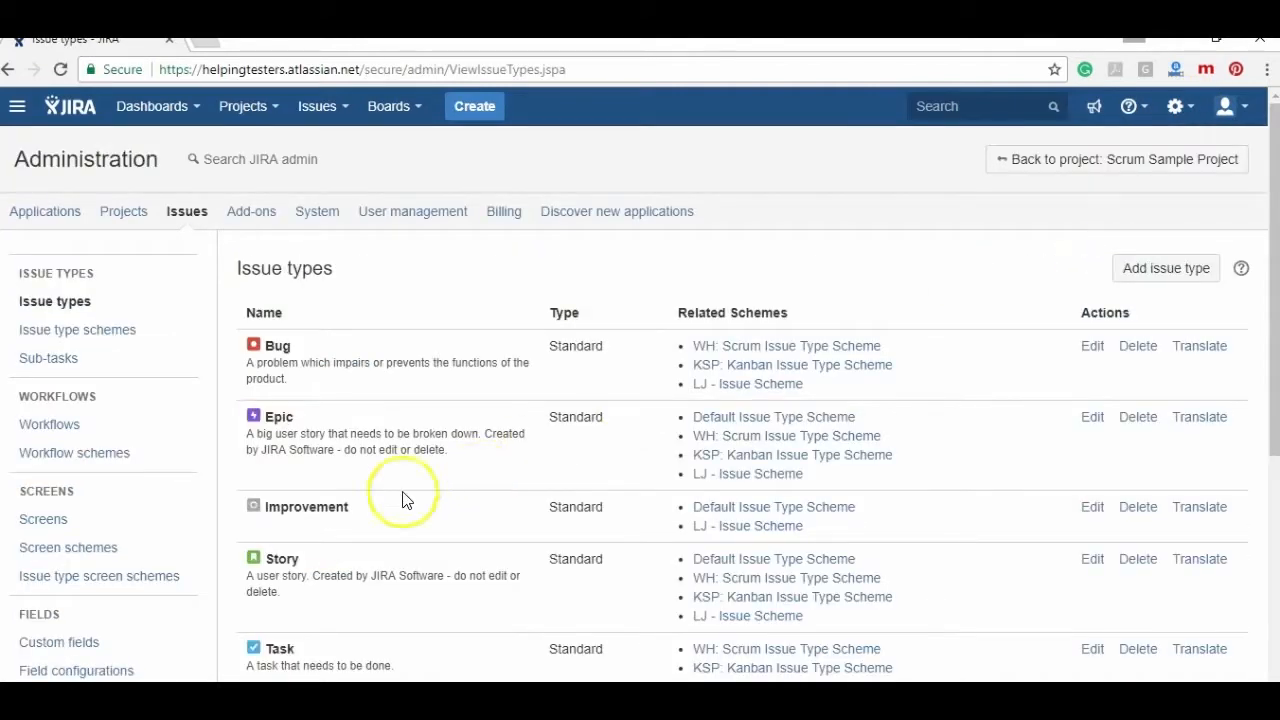
pyautogui.scroll(-5, 1262, 645)
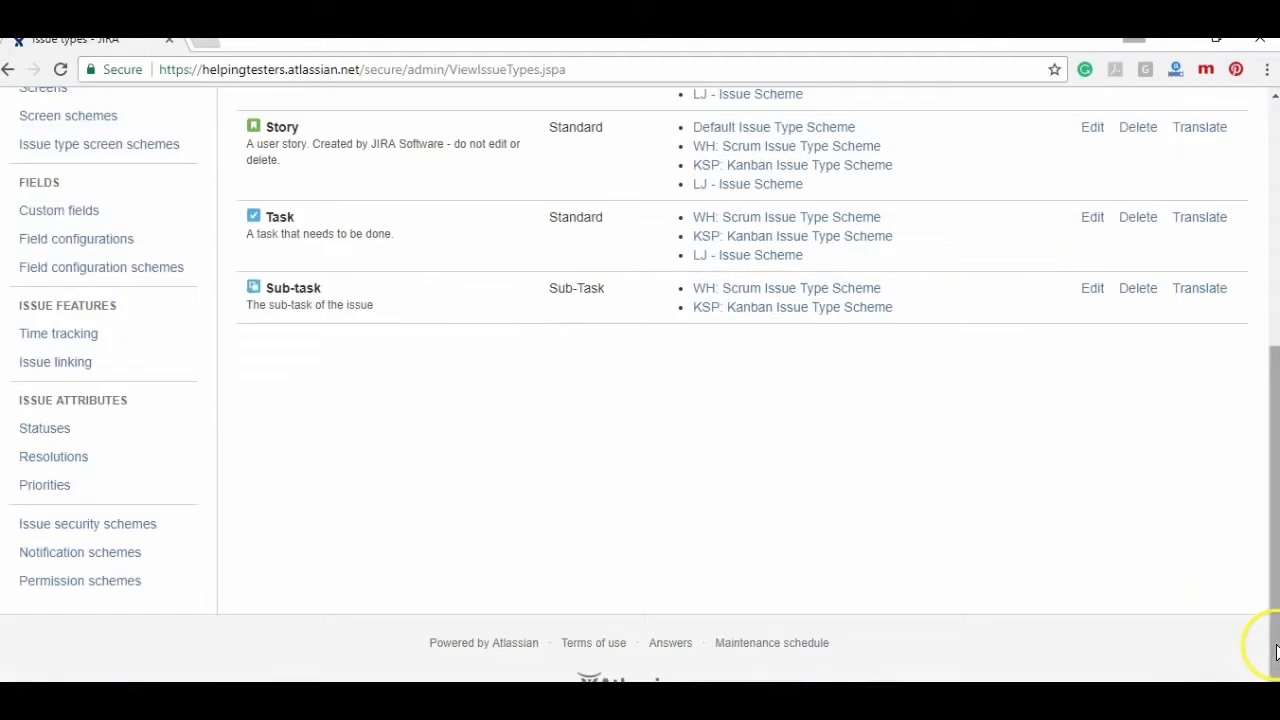
pyautogui.click(68, 592)
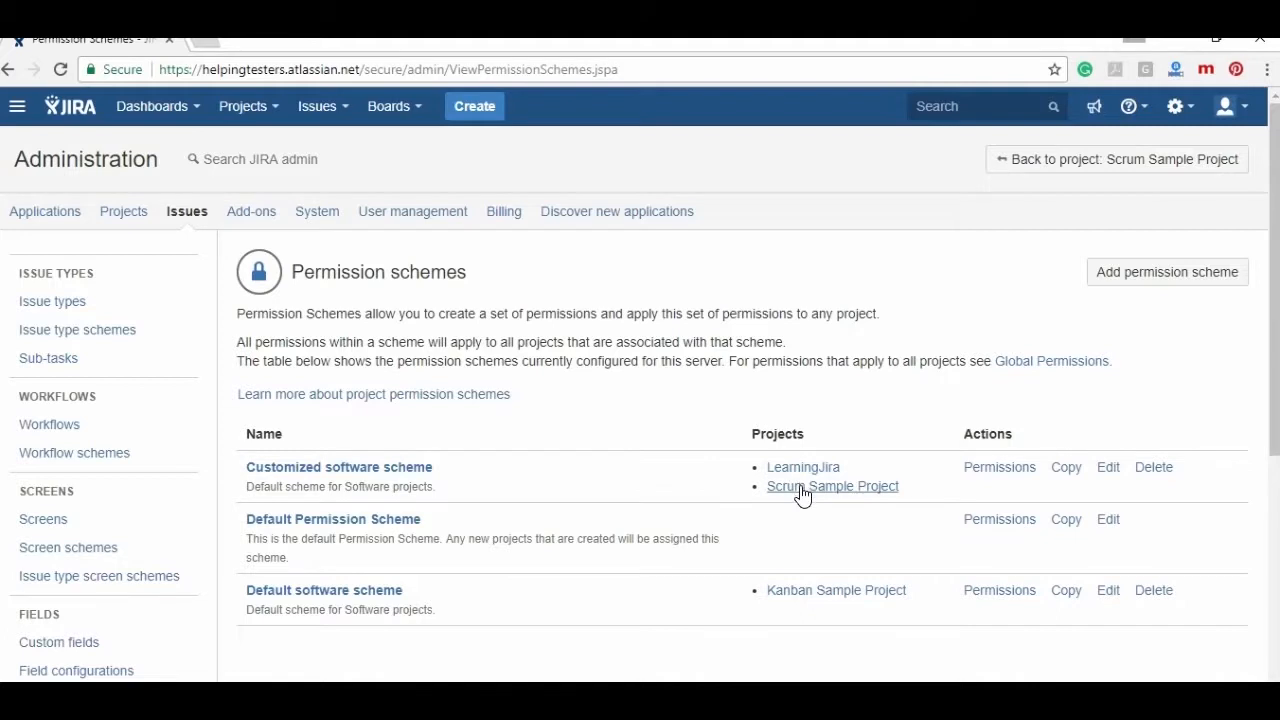
pyautogui.click(840, 517)
# - Log in as the Developer test user from the administrator account
pyautogui.click(794, 643)
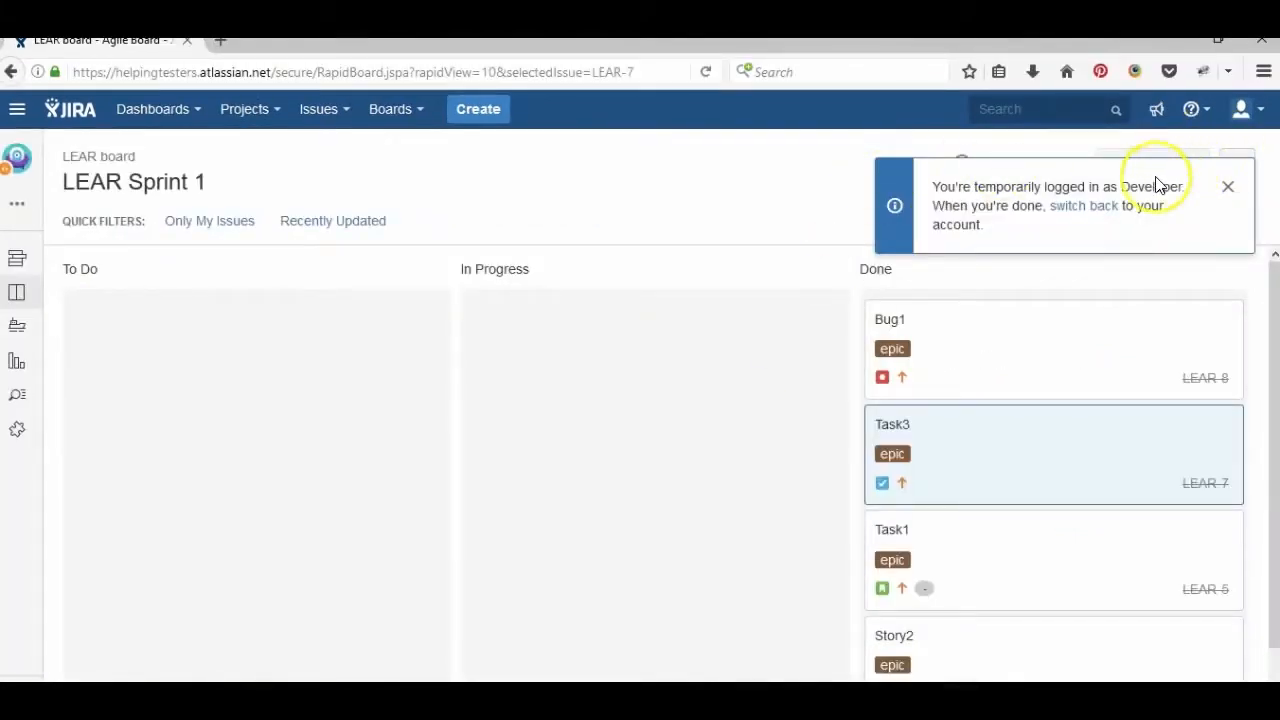
pyautogui.click(1084, 206)
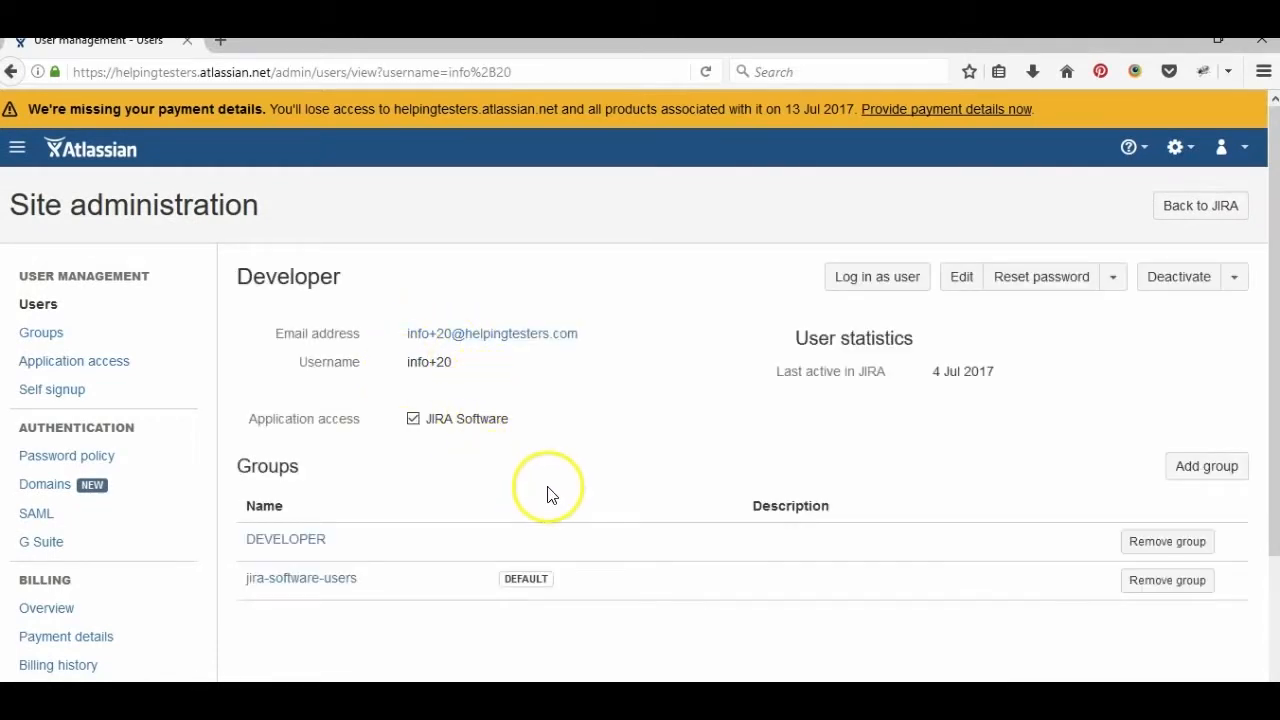
pyautogui.click(880, 281)
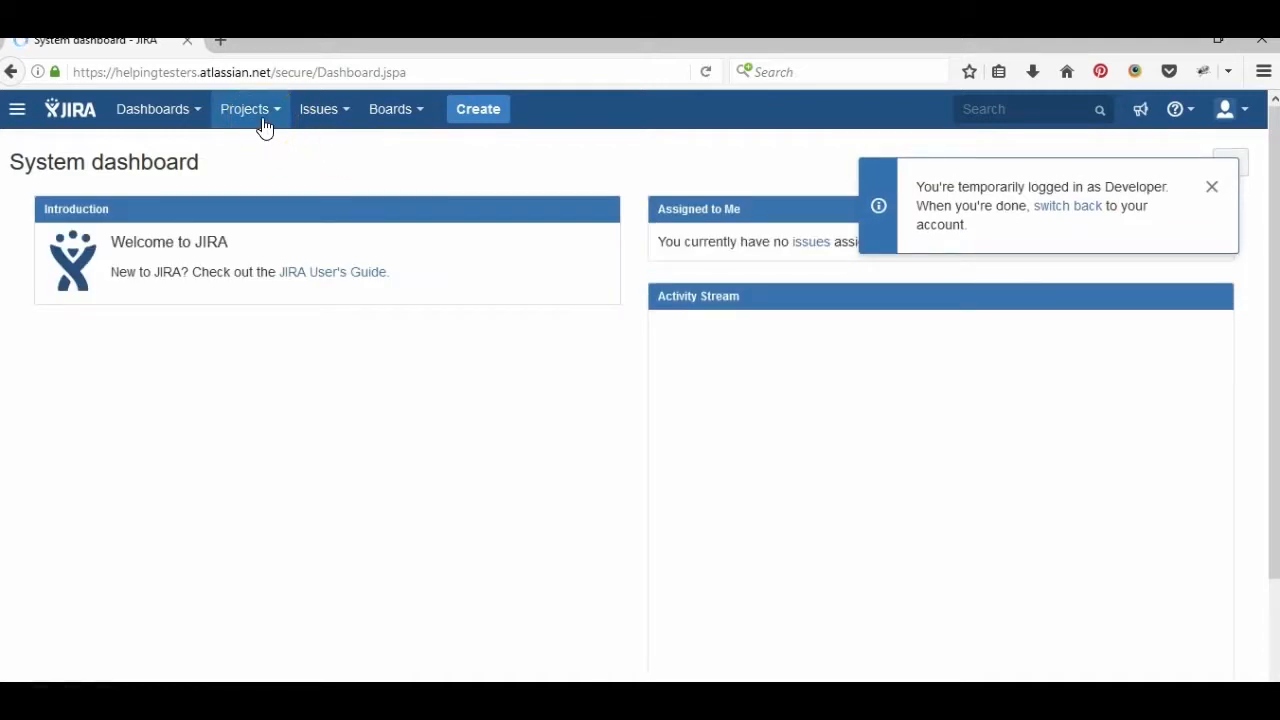
# - Check that the Projects and Issues menus offer only LearningJira to this user
pyautogui.click(282, 114)
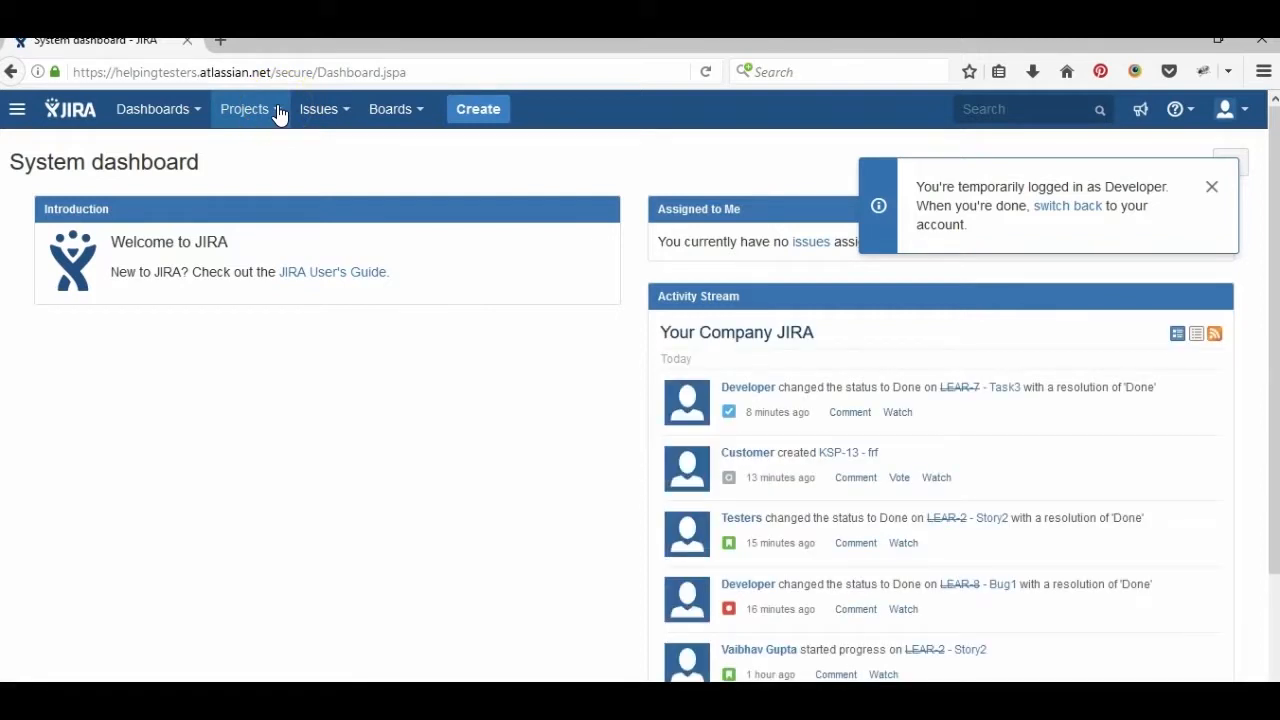
pyautogui.click(287, 172)
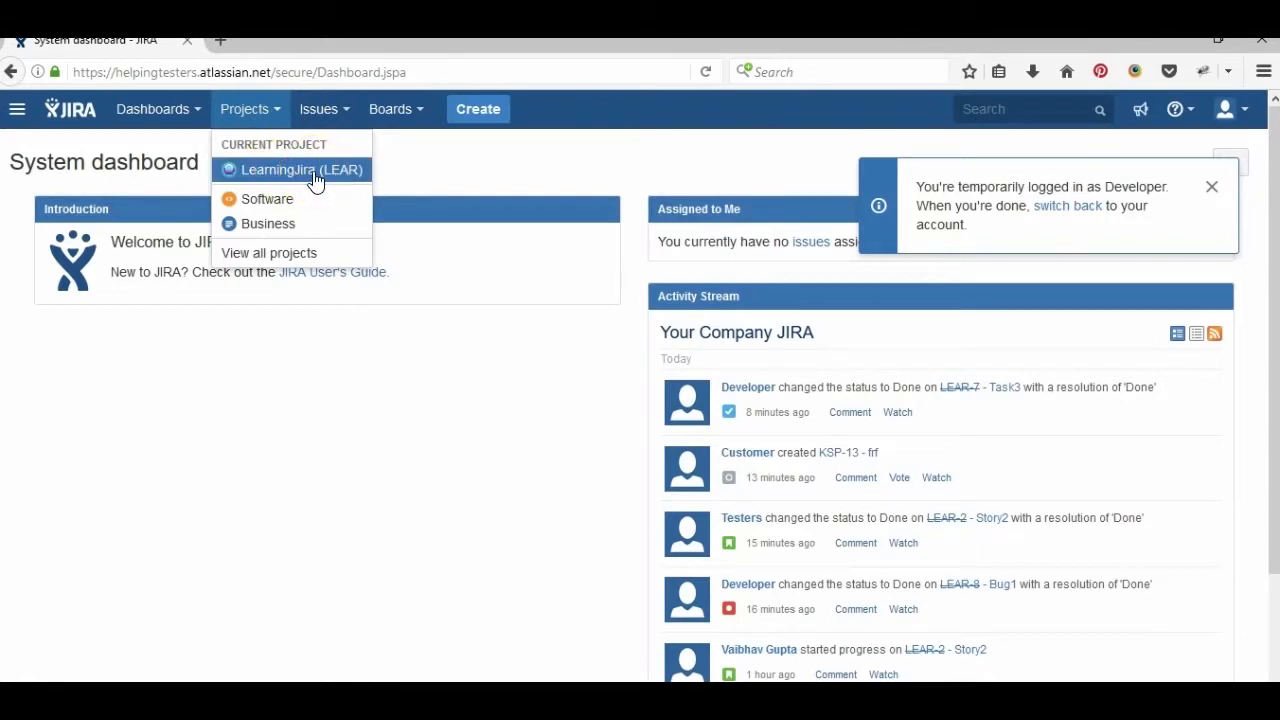
pyautogui.click(323, 110)
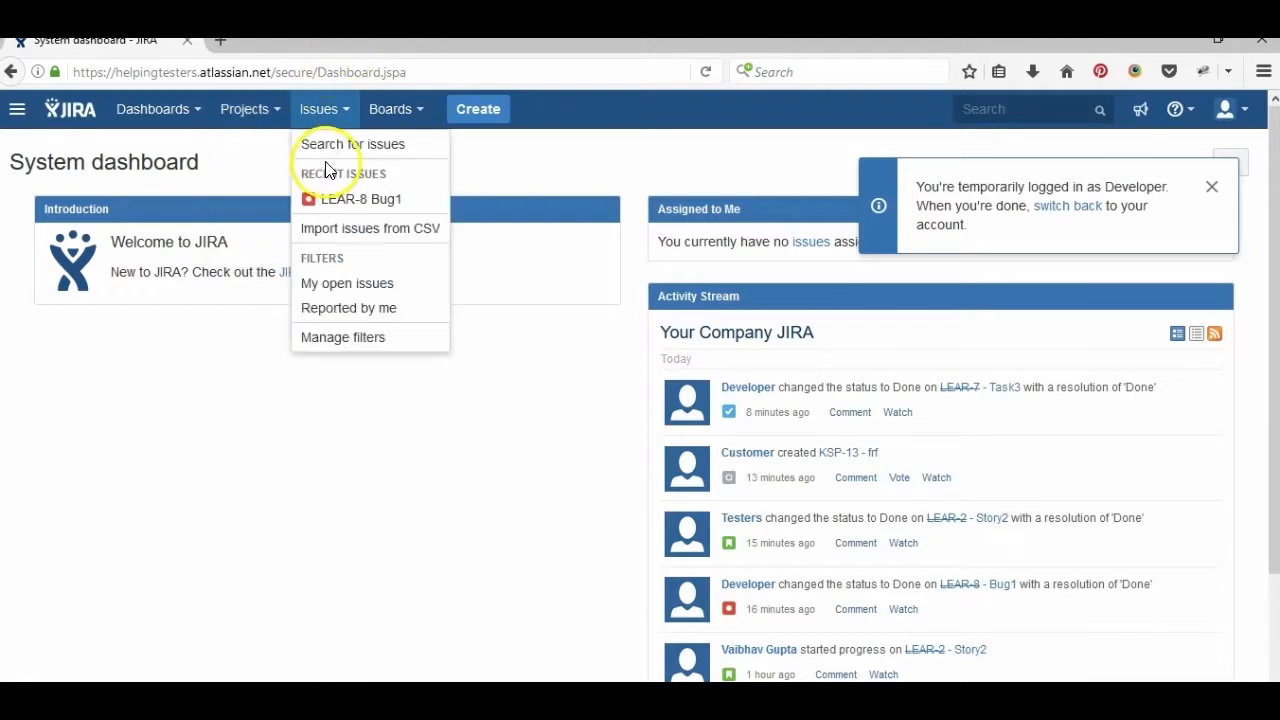
pyautogui.click(280, 111)
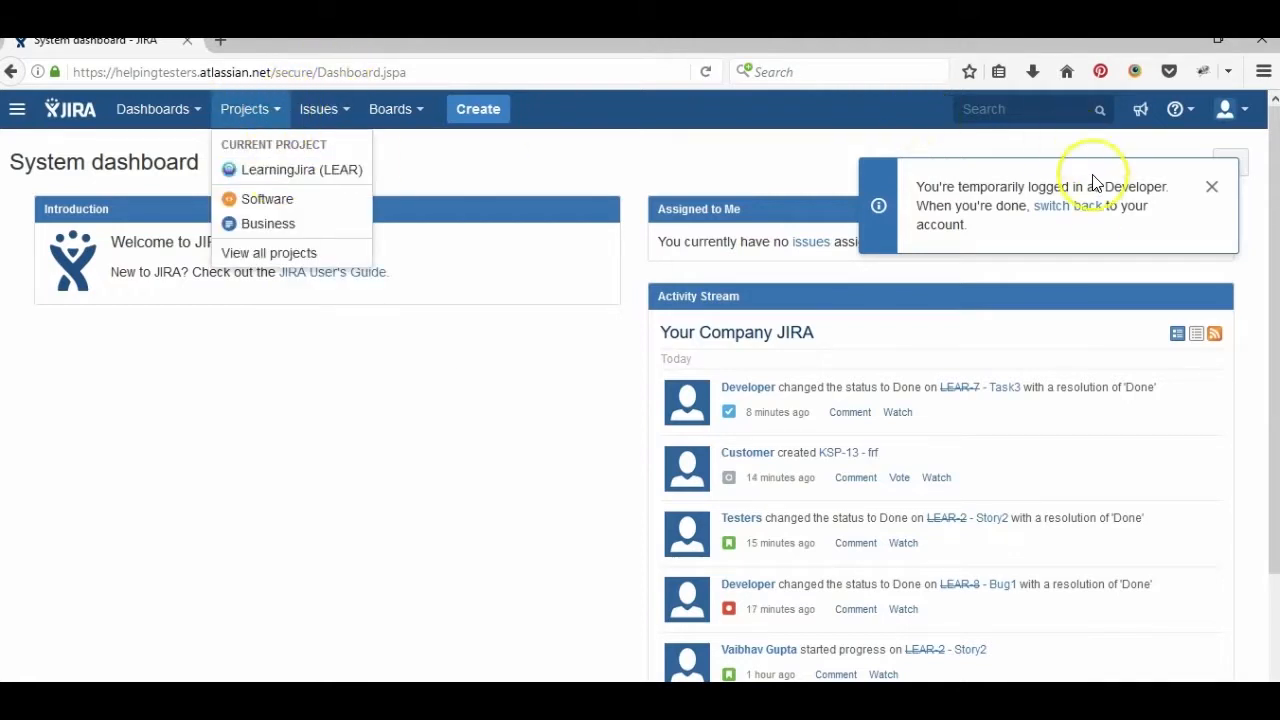
pyautogui.moveTo(1092, 218); pyautogui.dragTo(1080, 209)
# - Switch back to the administrator, then log in as the Developer - Sample Scrum test user
pyautogui.click(1081, 214)
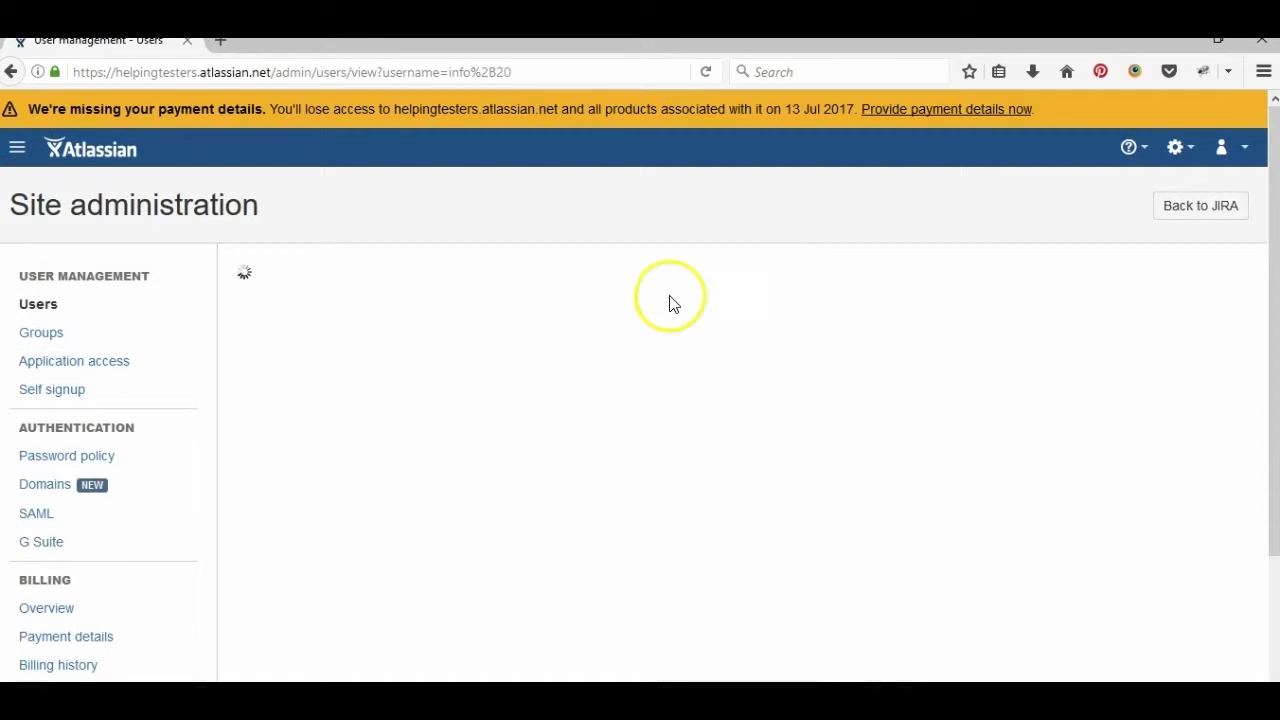
pyautogui.click(30, 304)
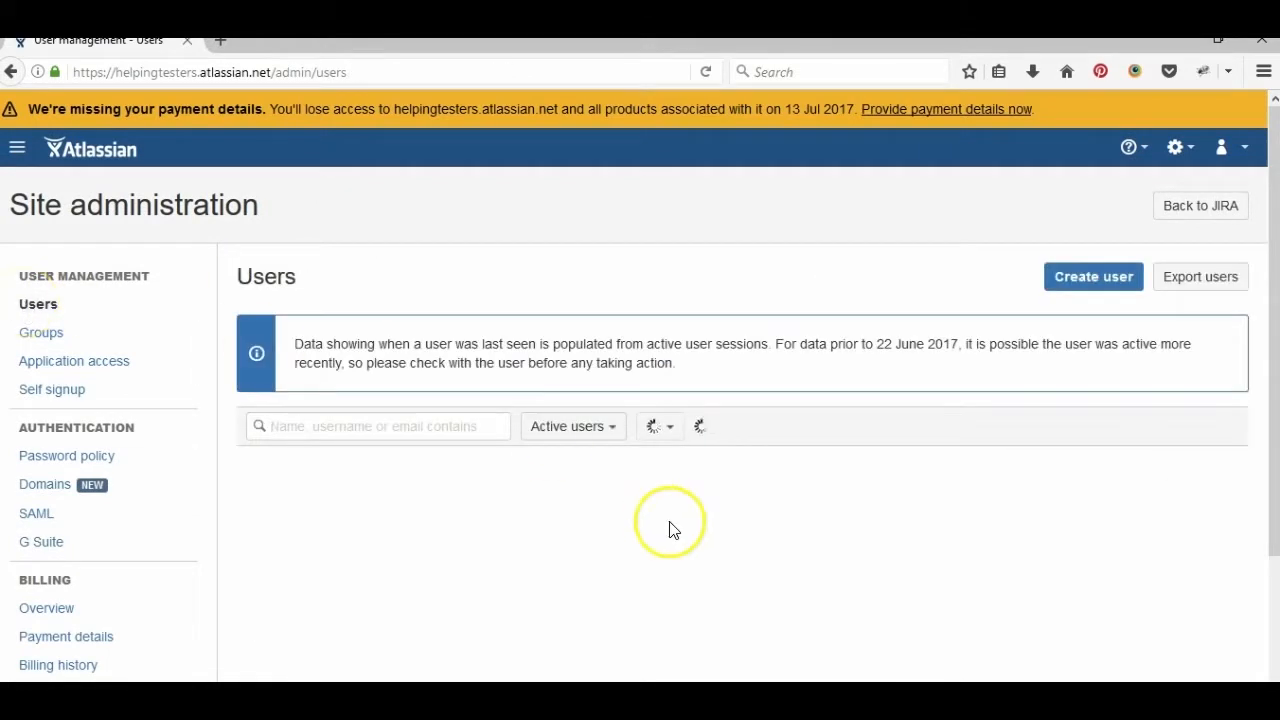
pyautogui.scroll(-2, 1275, 643)
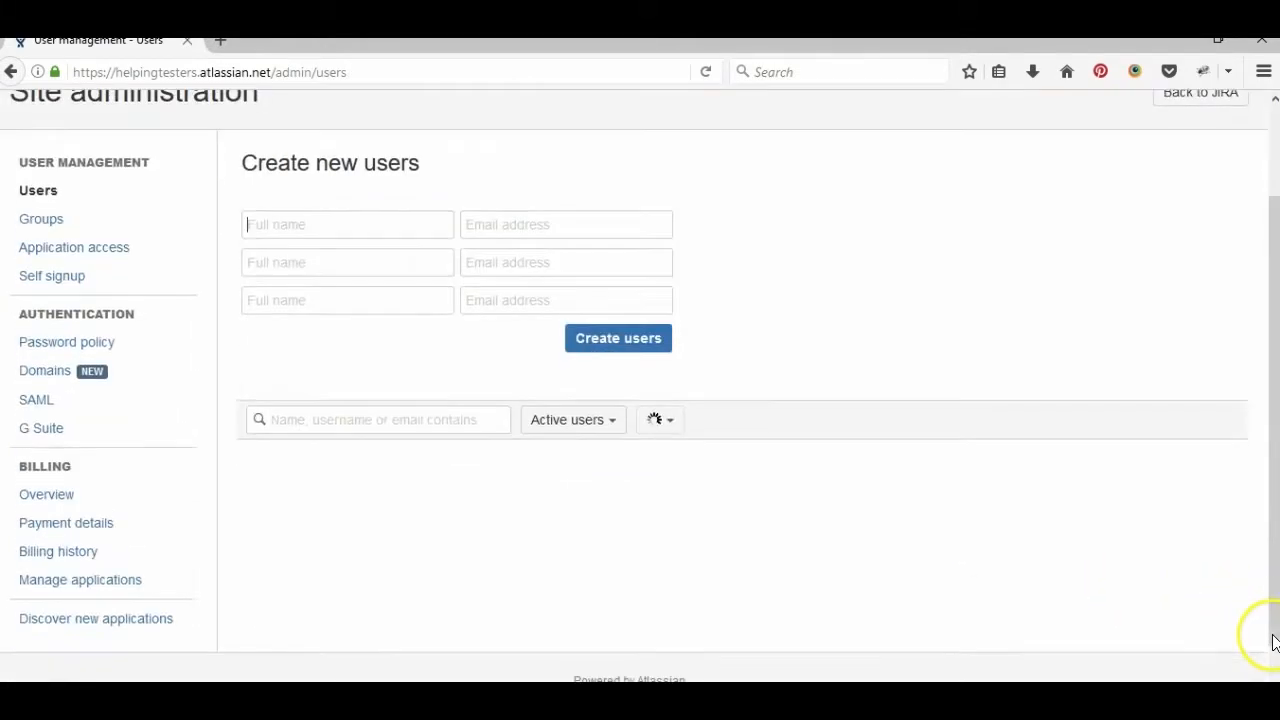
pyautogui.moveTo(1275, 643); pyautogui.dragTo(1275, 692)
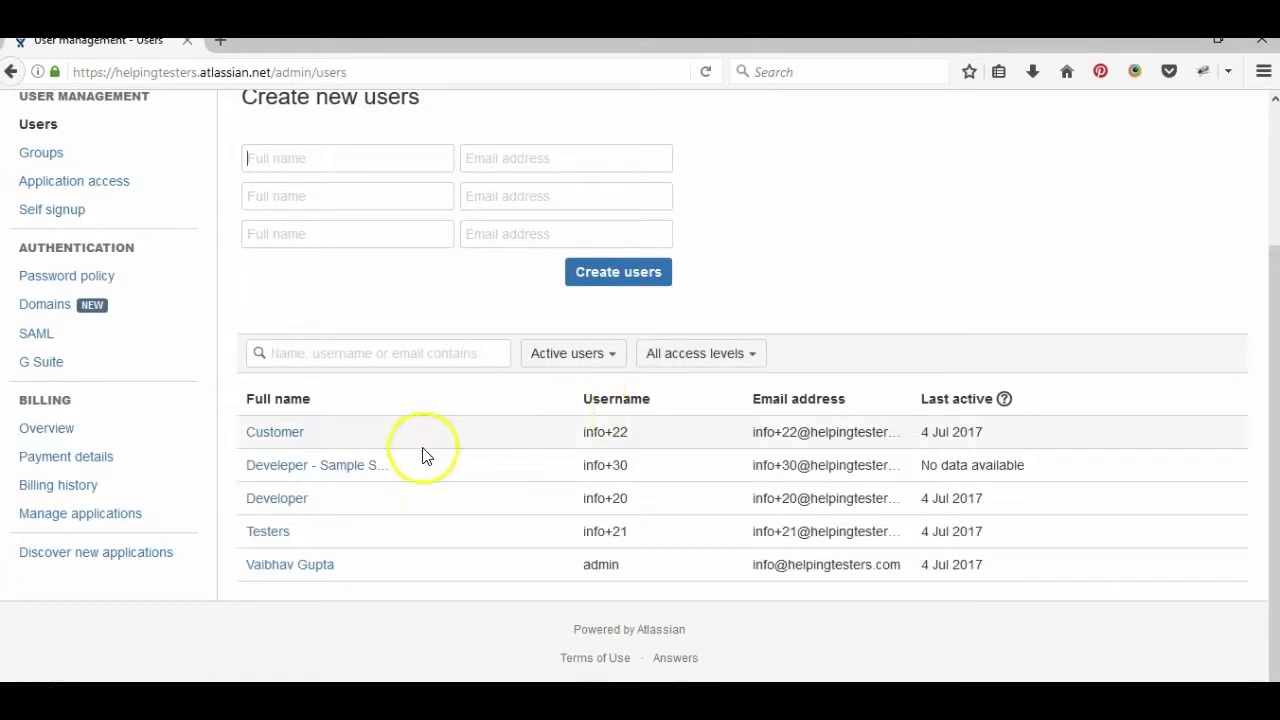
pyautogui.click(372, 467)
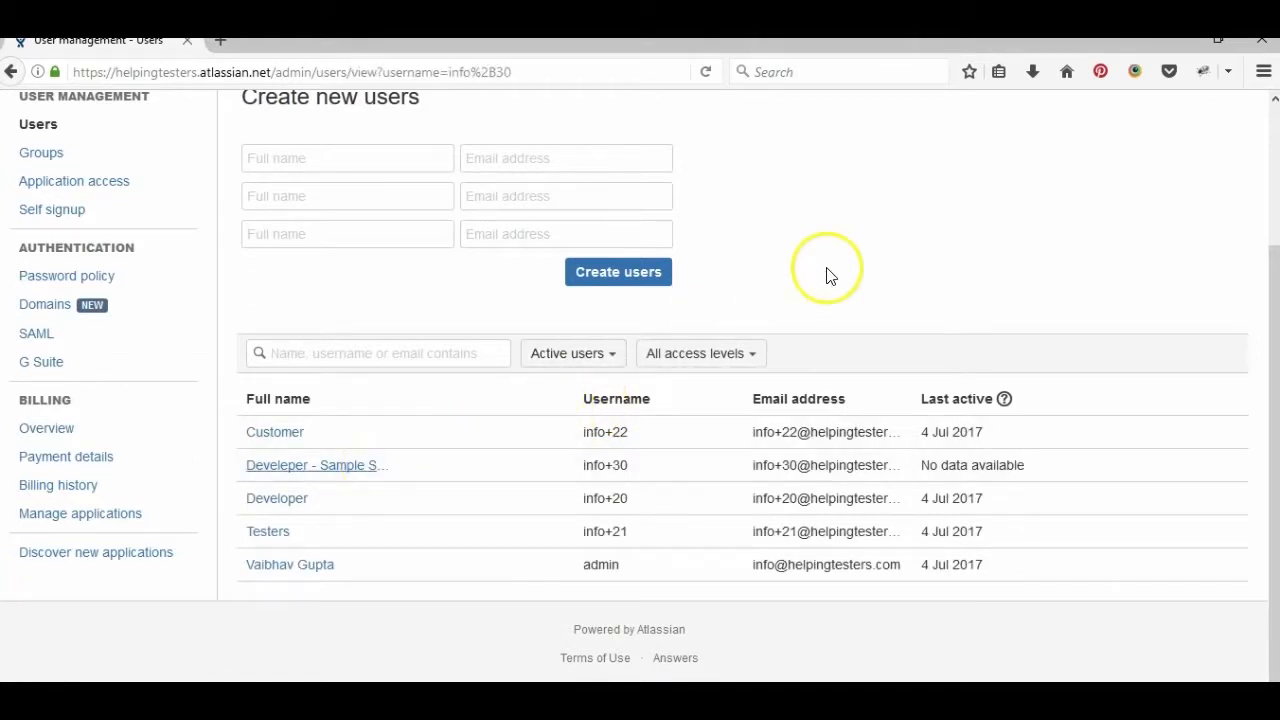
pyautogui.click(308, 467)
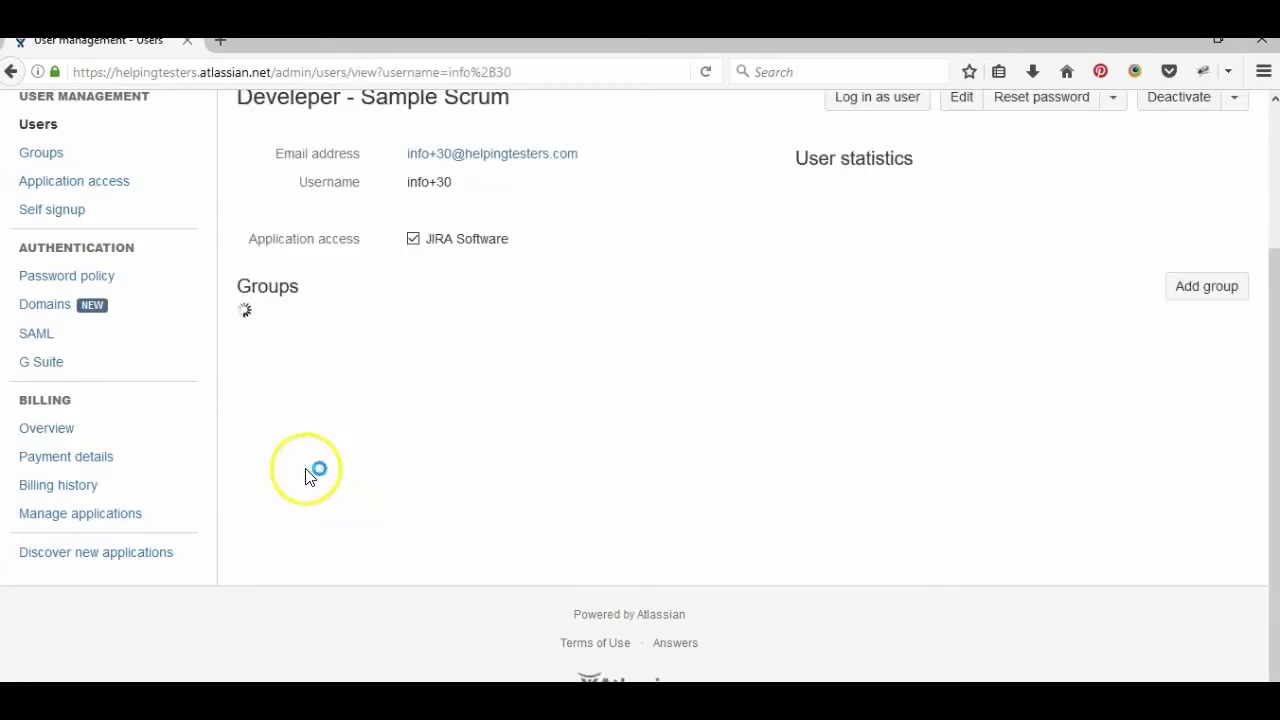
pyautogui.click(908, 108)
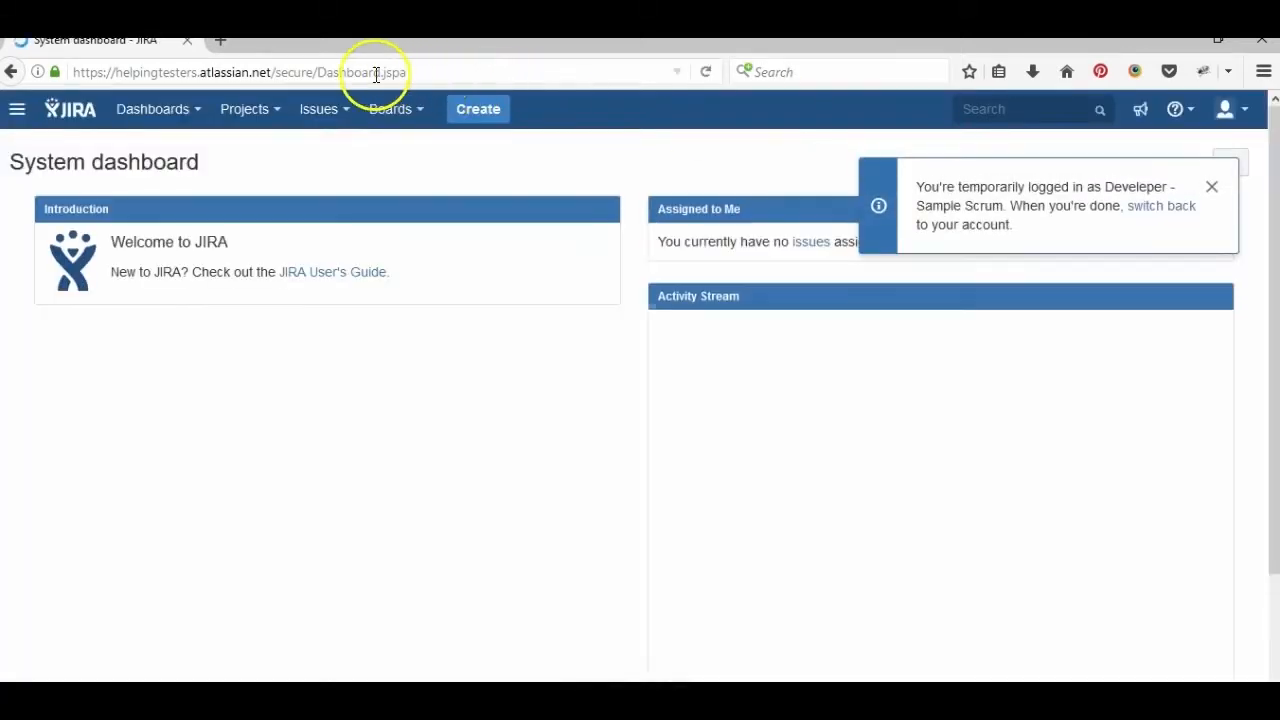
# - View all projects and confirm Scrum Sample Project (SSP) appears alongside Kanban Sample Project (KSP)
pyautogui.click(266, 111)
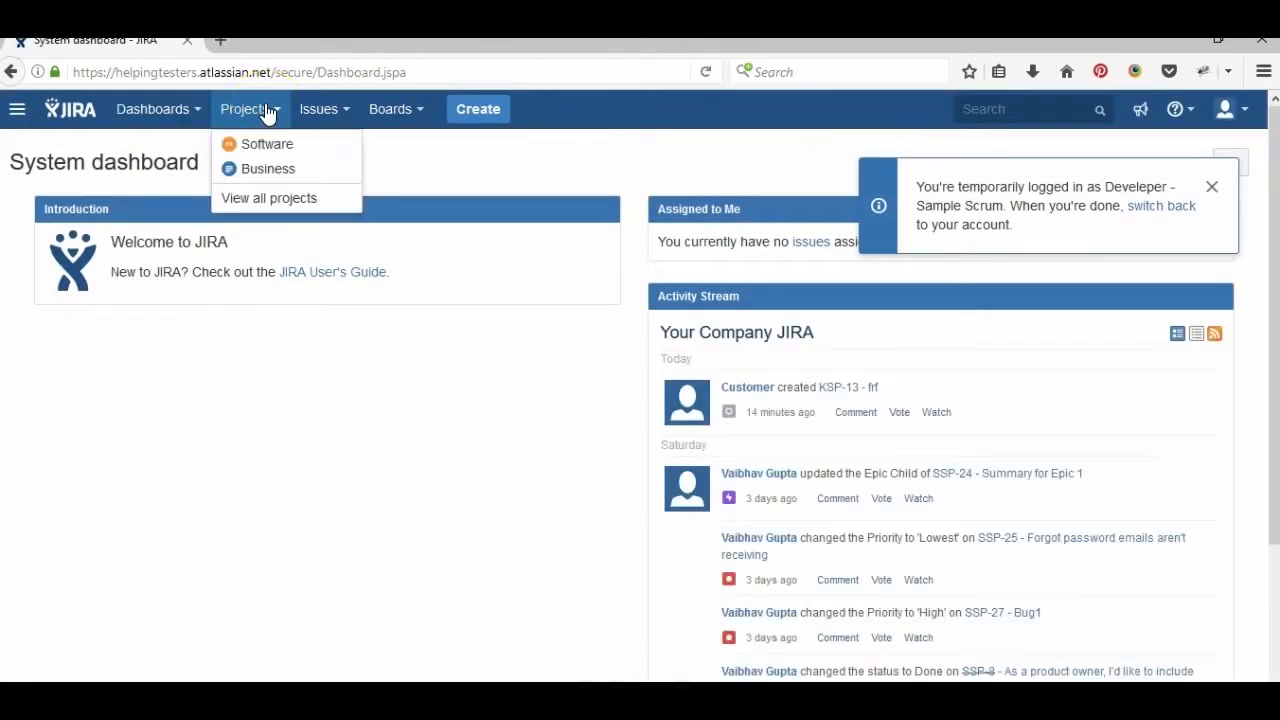
pyautogui.click(277, 205)
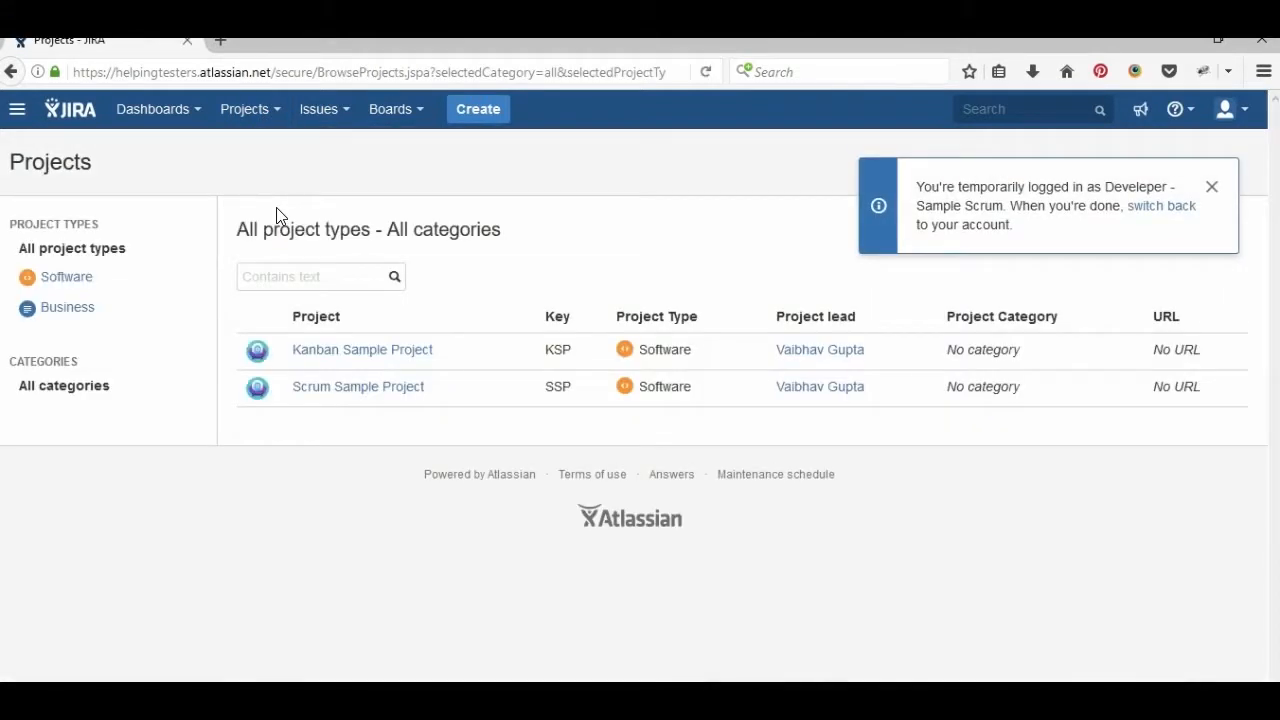
pyautogui.click(400, 390)
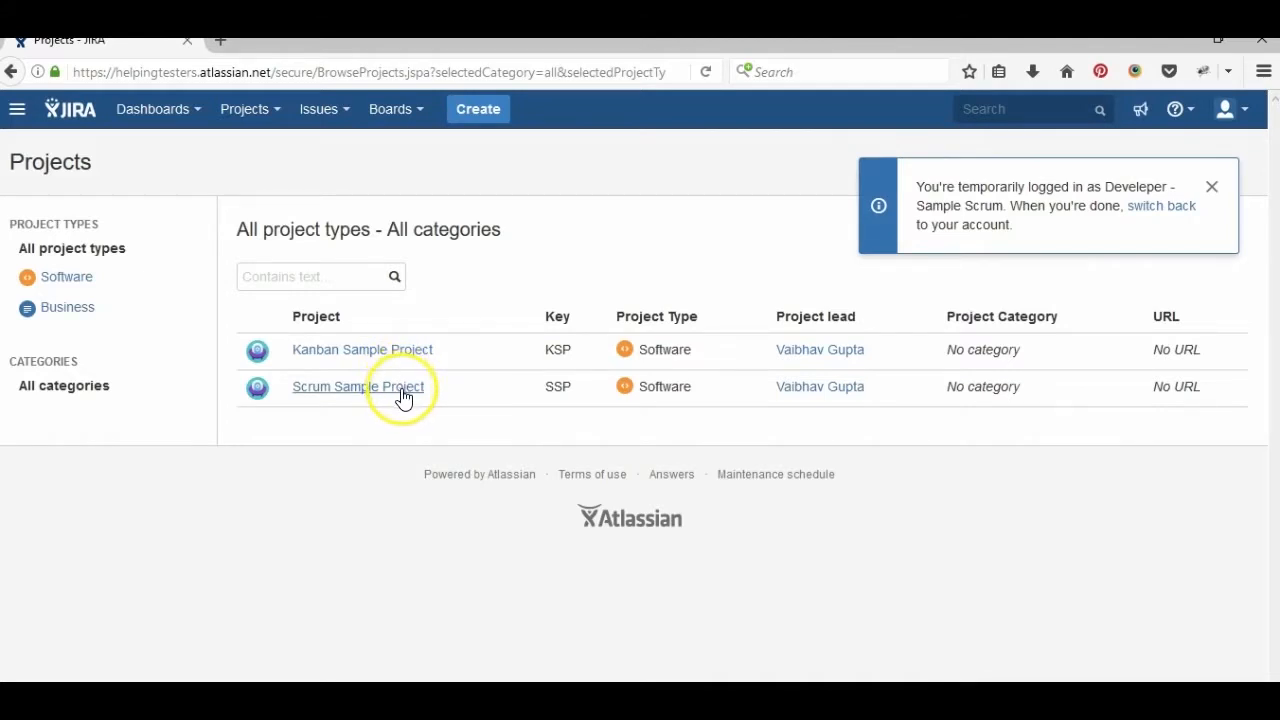
pyautogui.doubleClick(463, 396)
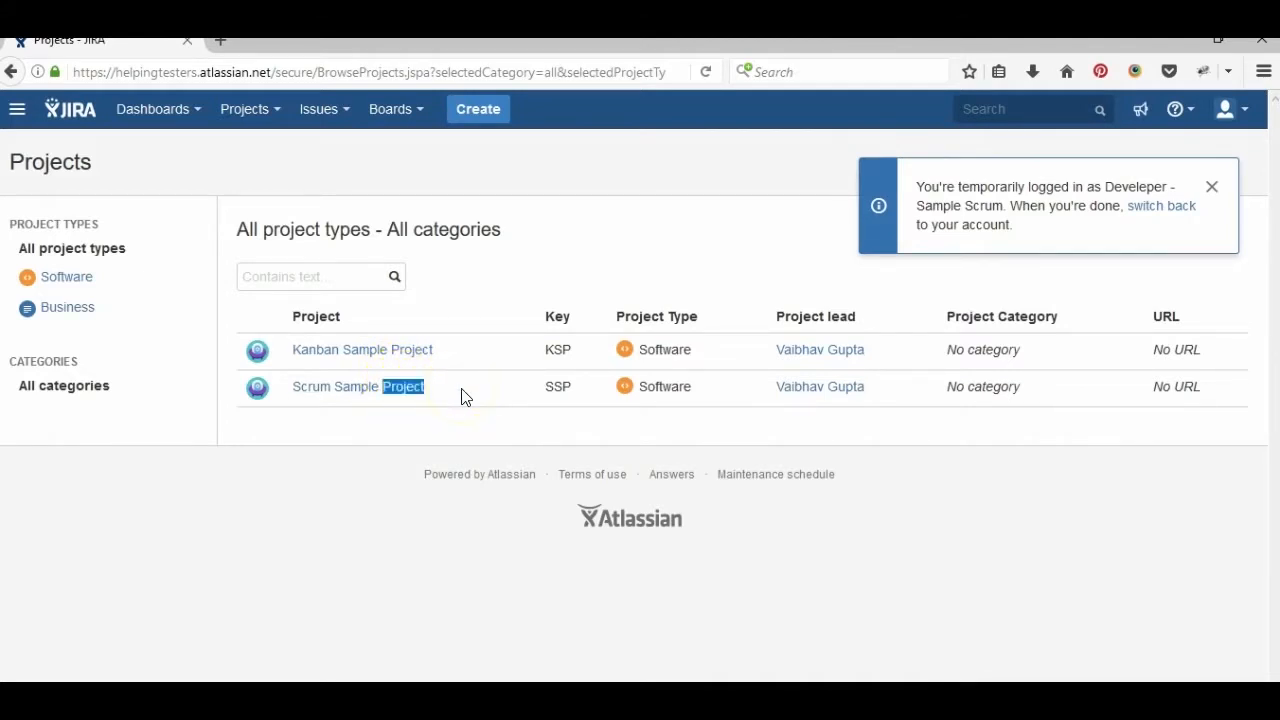